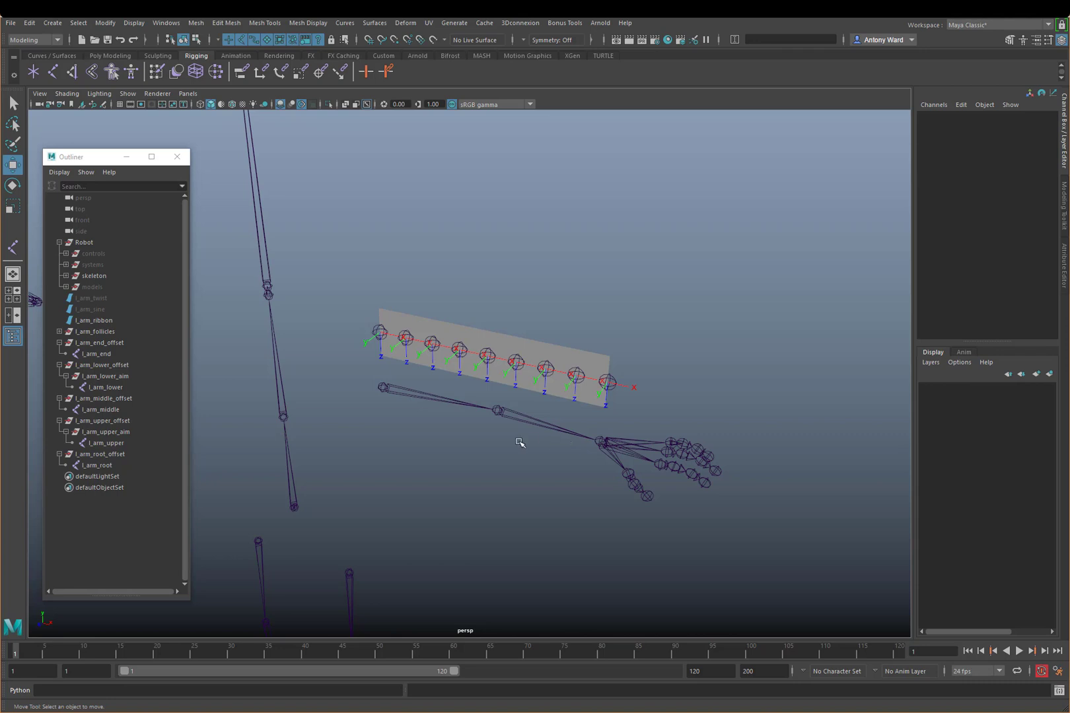
- Show the controls group temporarily to inspect the left arm IK control, and hide the group again
left_click(97, 255)
key("shift+h")
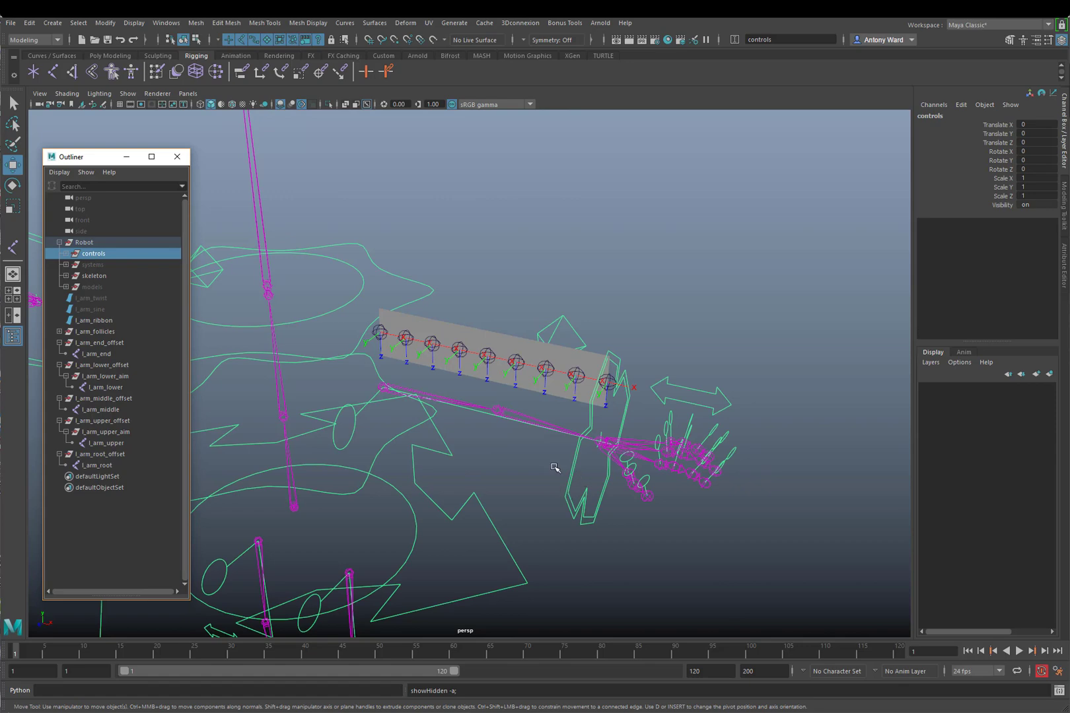
left_click(606, 448)
left_click(531, 456)
left_click(587, 501)
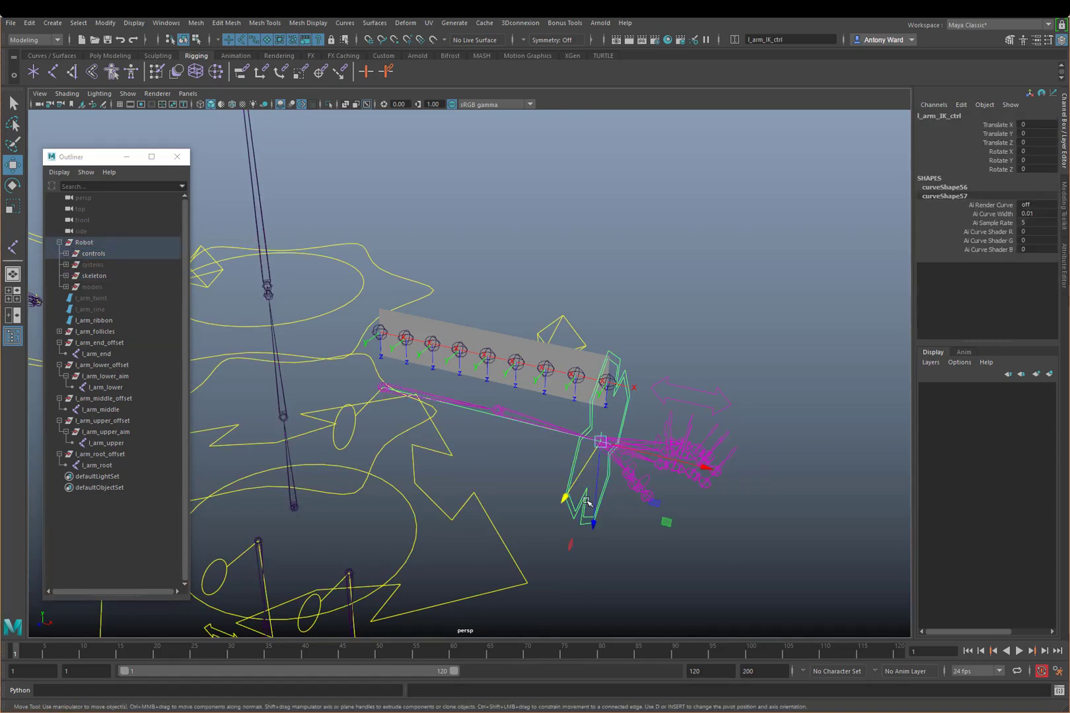
left_click(99, 254)
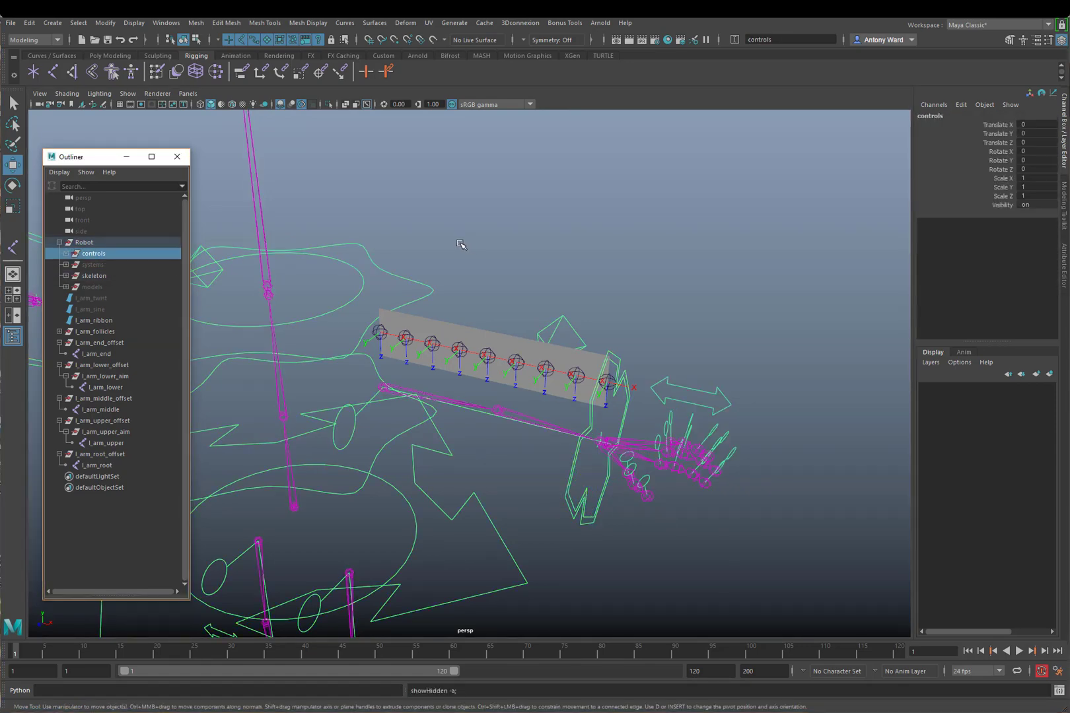
key("ctrl+h")
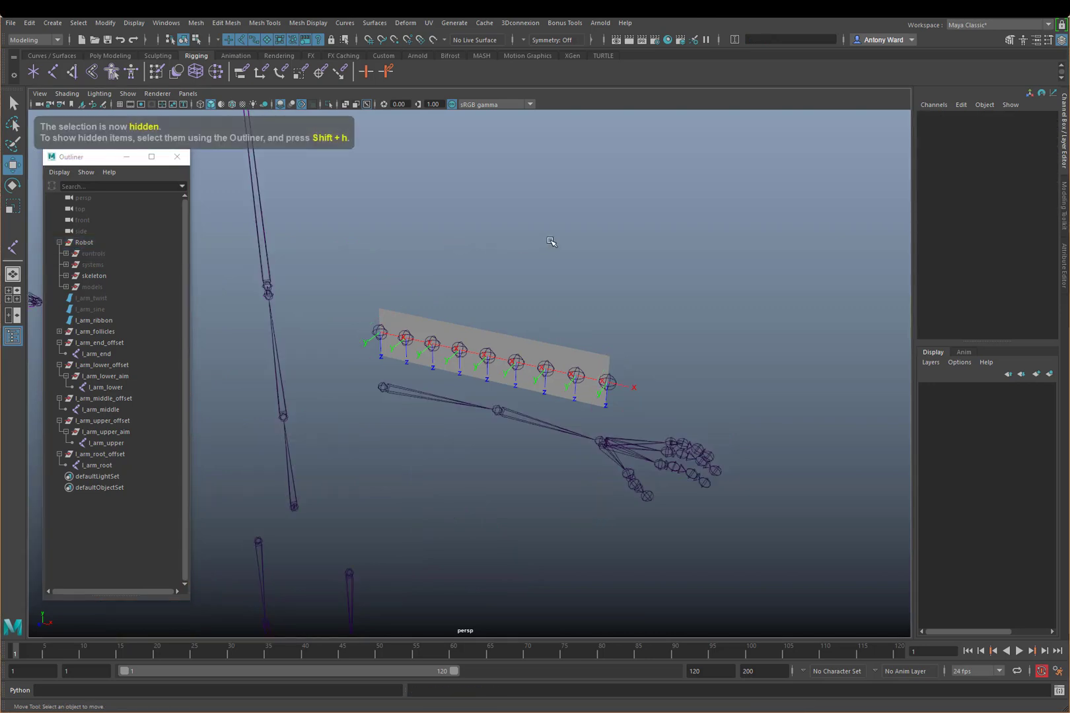
- Create a NURBS circle and scale it down uniformly to about 0.052
right_click_drag(590, 430, 490, 396, "alt")
key("space")
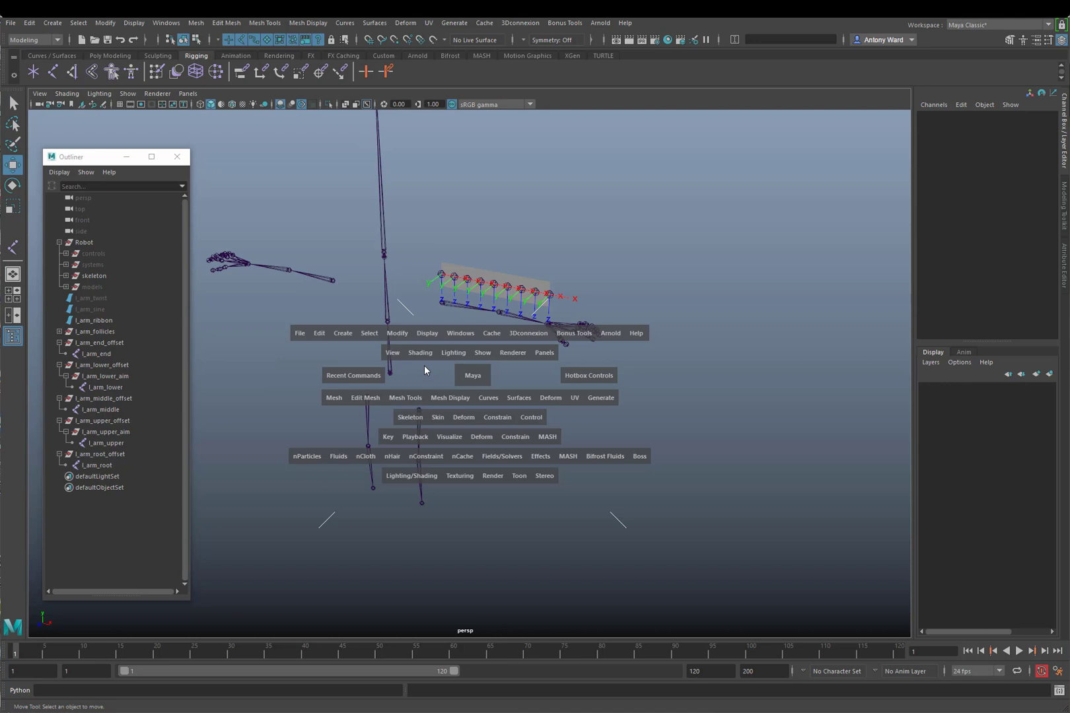
left_click(338, 333)
mouse_move(357, 368)
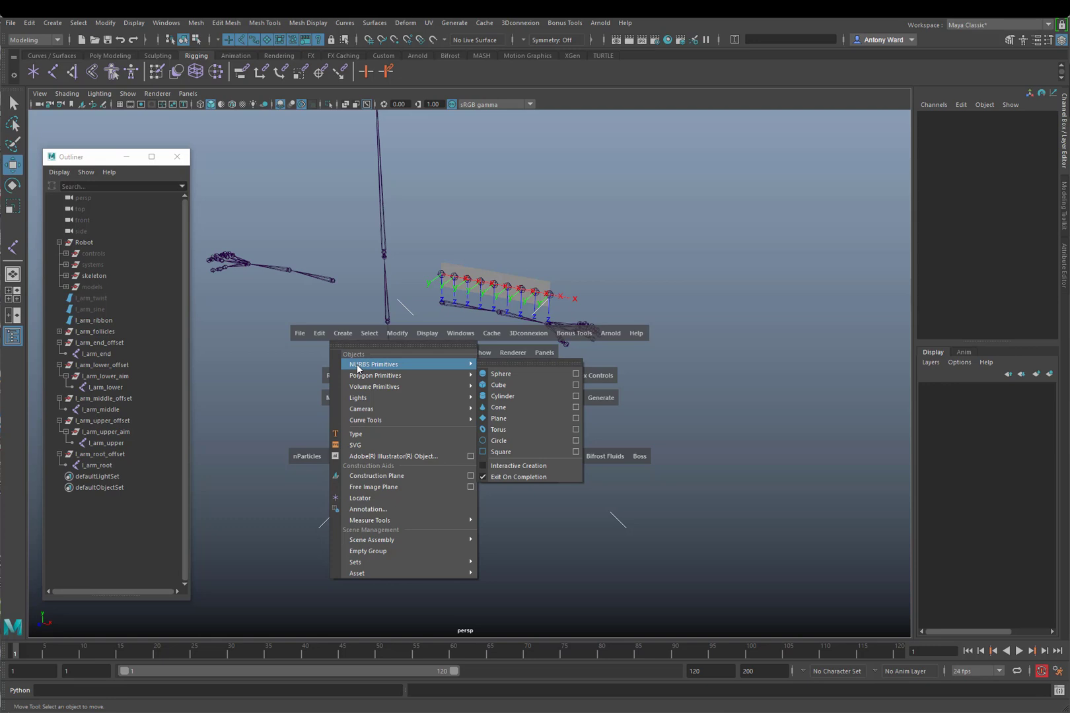
left_click(500, 440)
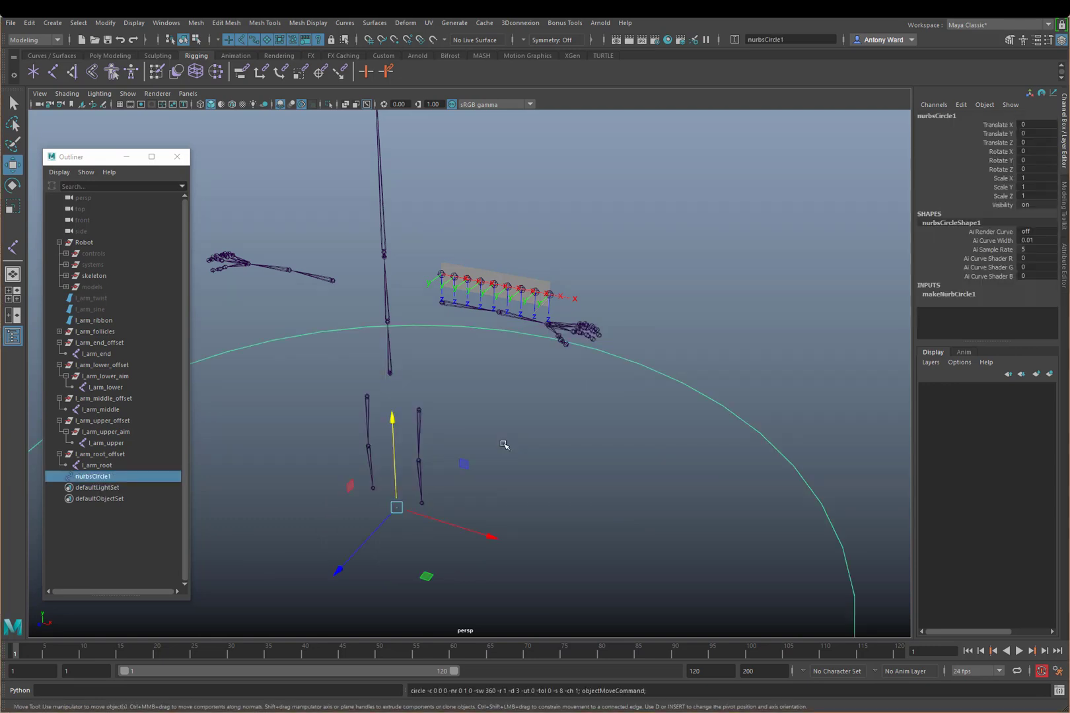
key("r")
left_click_drag(394, 506, 143, 499)
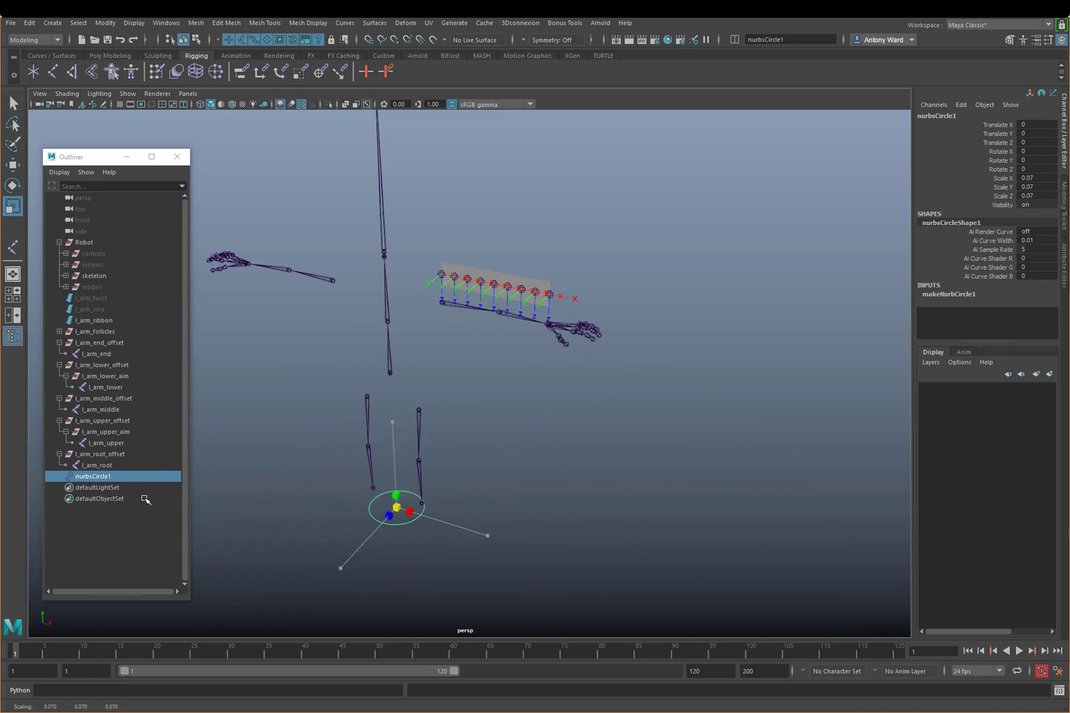
- Snap the circle onto the root joint at the shoulder end of the arm ribbon
key("w")
right_click_drag(357, 370, 594, 352, "alt")
key("v")
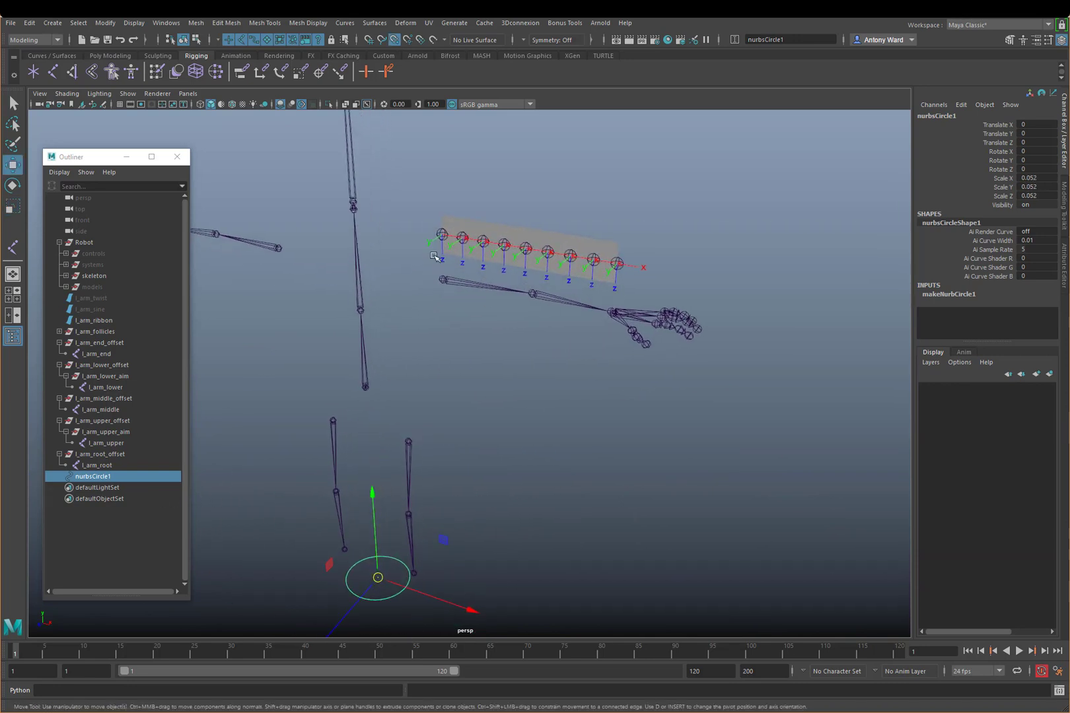
middle_click_drag(441, 239, 441, 234)
middle_click_drag(400, 330, 390, 429, "alt")
right_click_drag(423, 390, 581, 372, "alt")
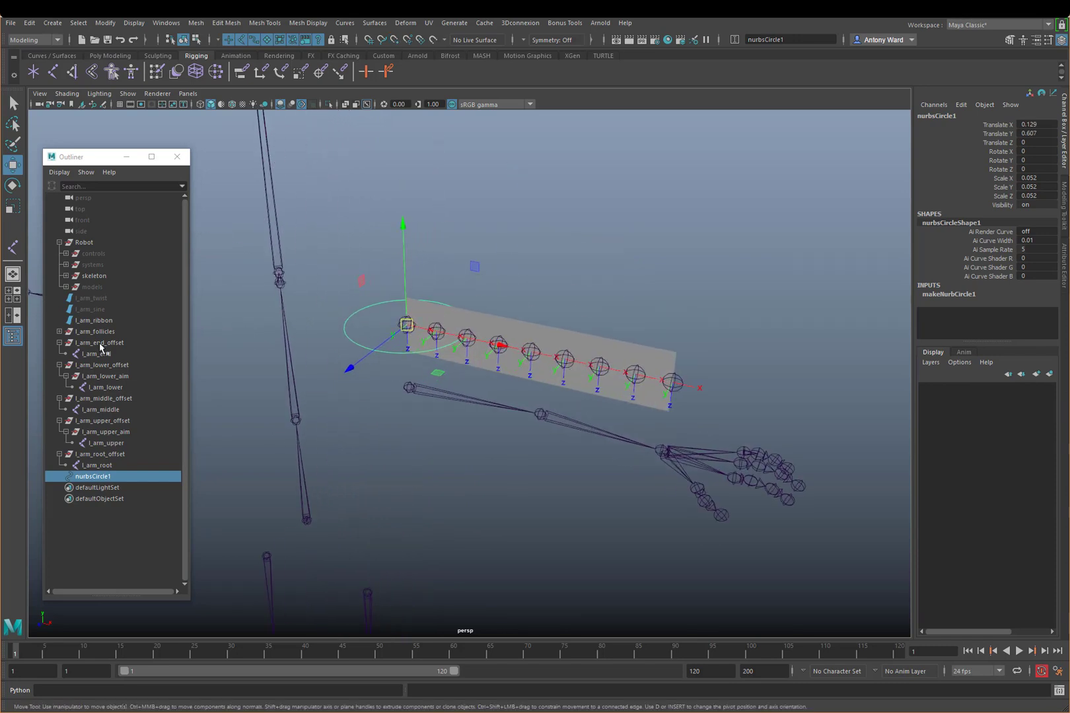
- Hide the l_arm_follicles group and snap the circle onto the upper arm joint, second along the ribbon
left_click(94, 332)
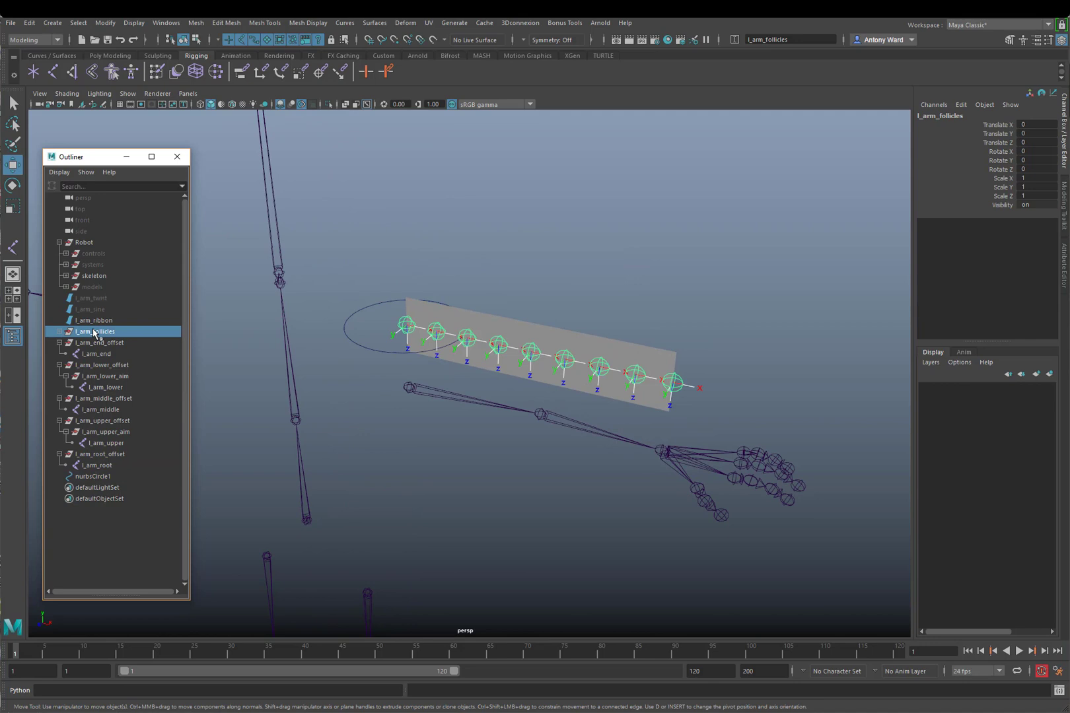
key("ctrl+h")
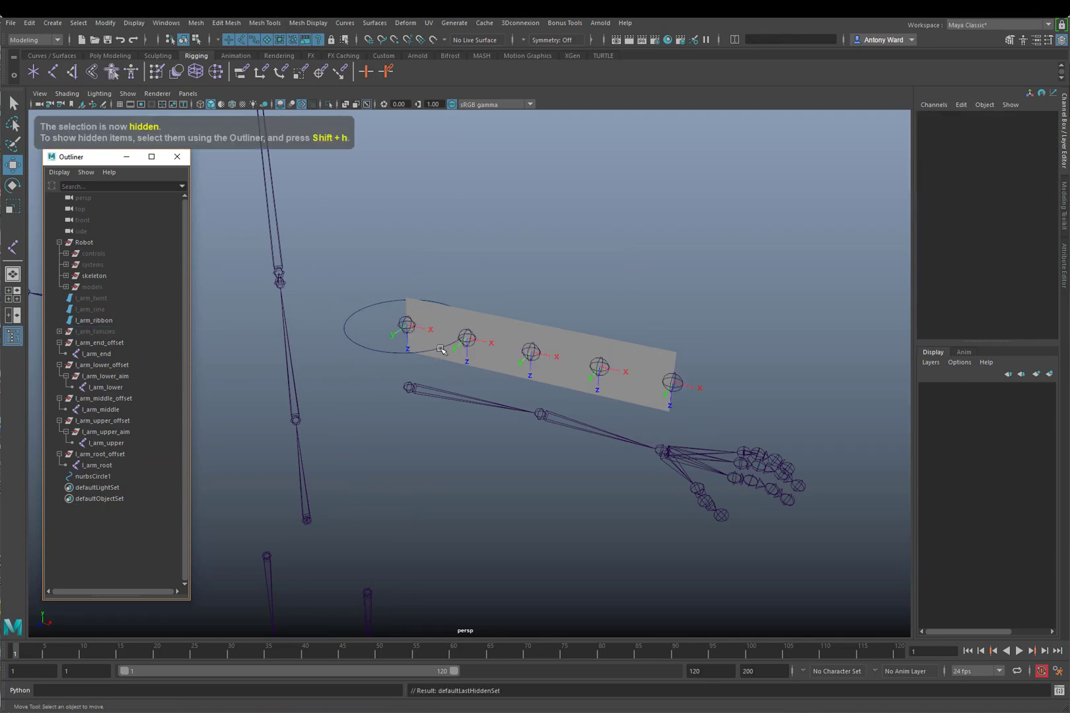
middle_click_drag(531, 384, 522, 379, "alt")
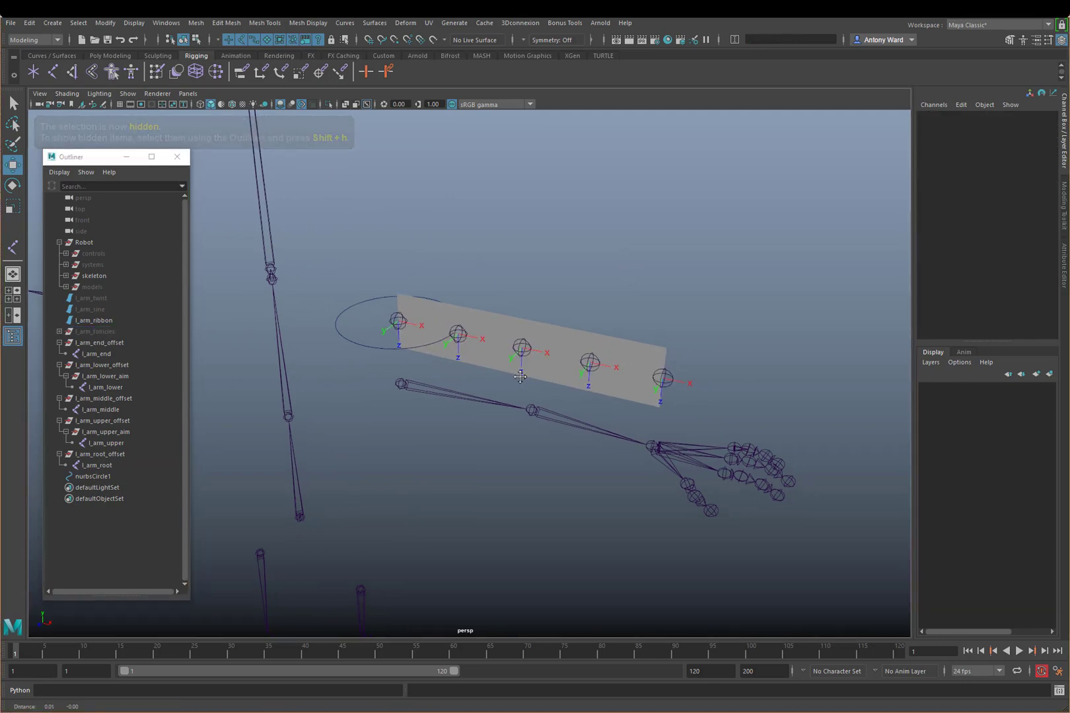
right_click_drag(522, 380, 552, 378, "alt")
left_click_drag(315, 320, 313, 356)
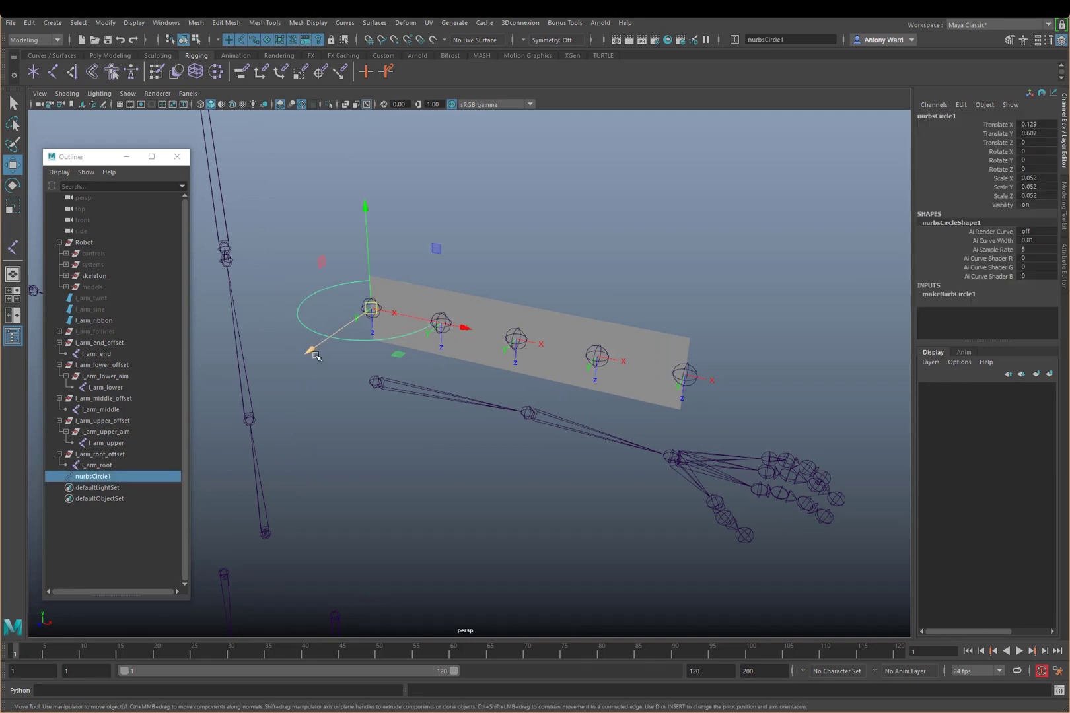
key("v")
left_click_drag(371, 308, 421, 327)
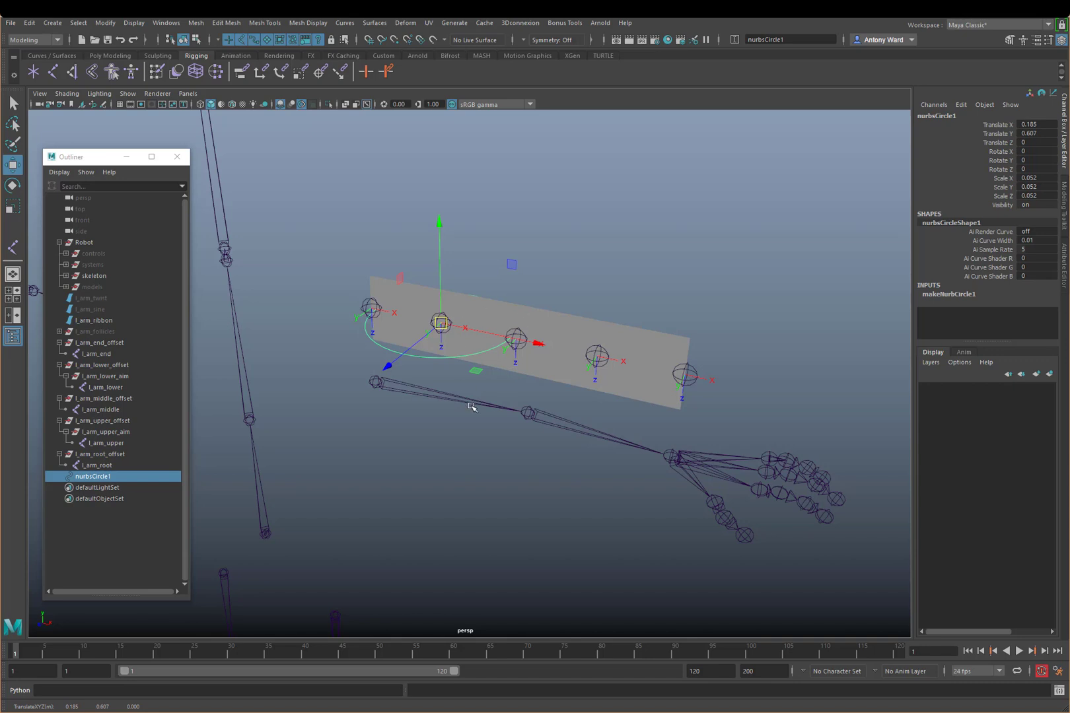
- Rotate the circle -90 degrees in Z so it wraps around the arm ribbon
key("e")
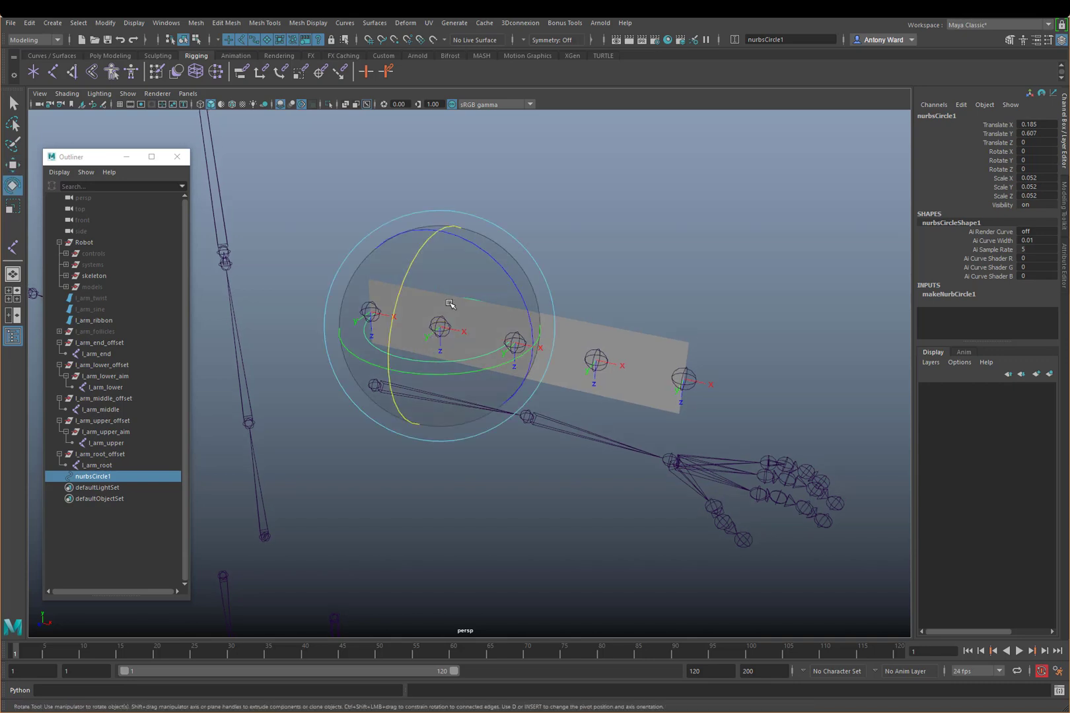
left_click_drag(471, 256, 579, 345)
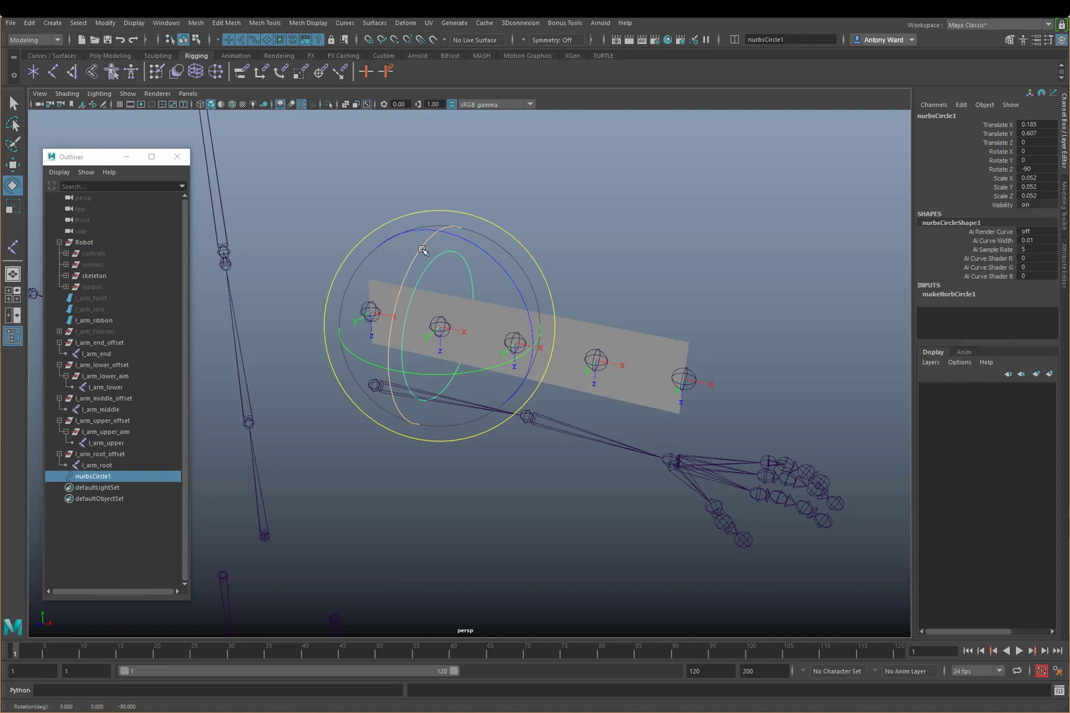
key("w")
- Freeze the circle's transformations with Translate, Rotate and Scale all included
left_click(105, 22)
mouse_move(141, 137)
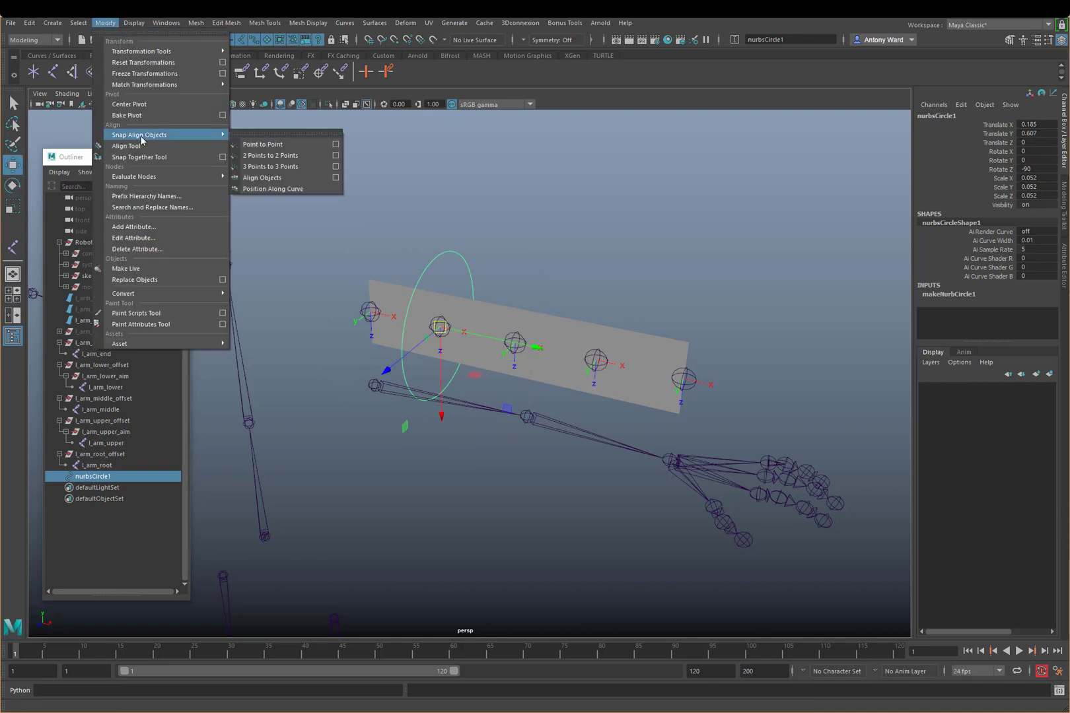
left_click(145, 73)
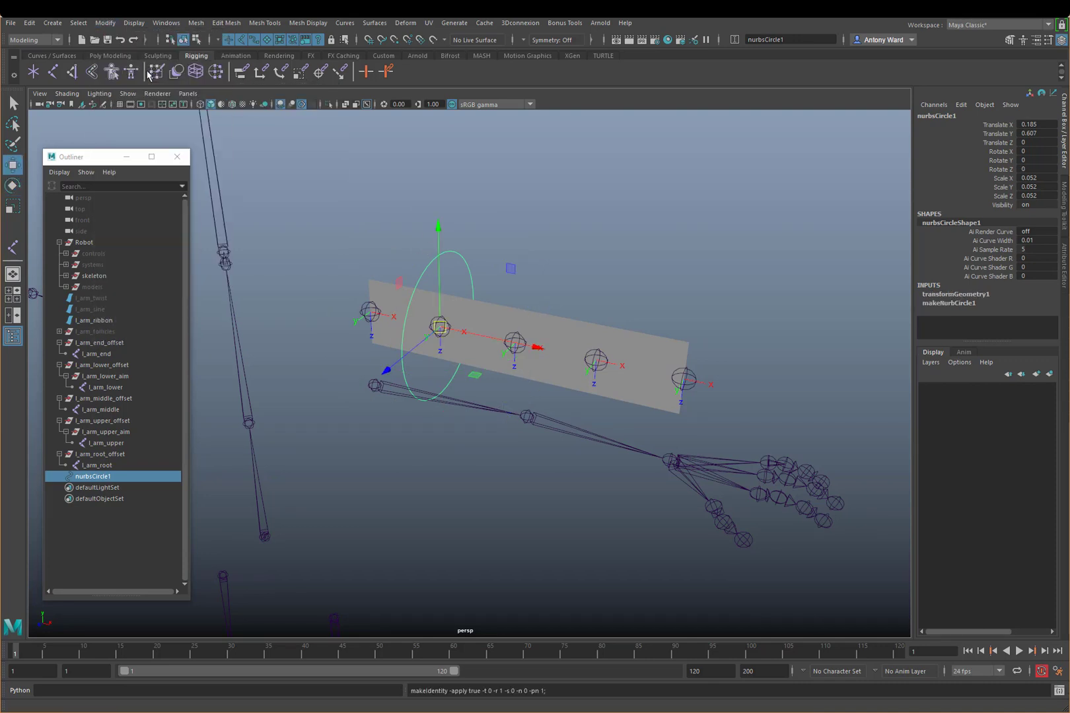
left_click(105, 22)
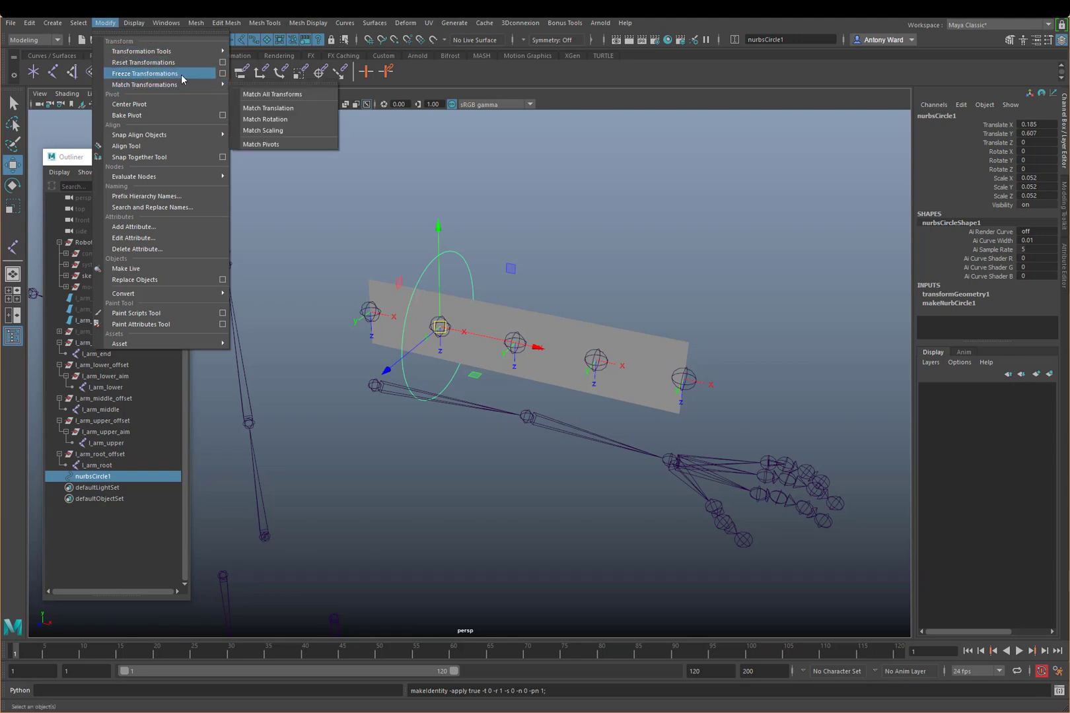
left_click(223, 73)
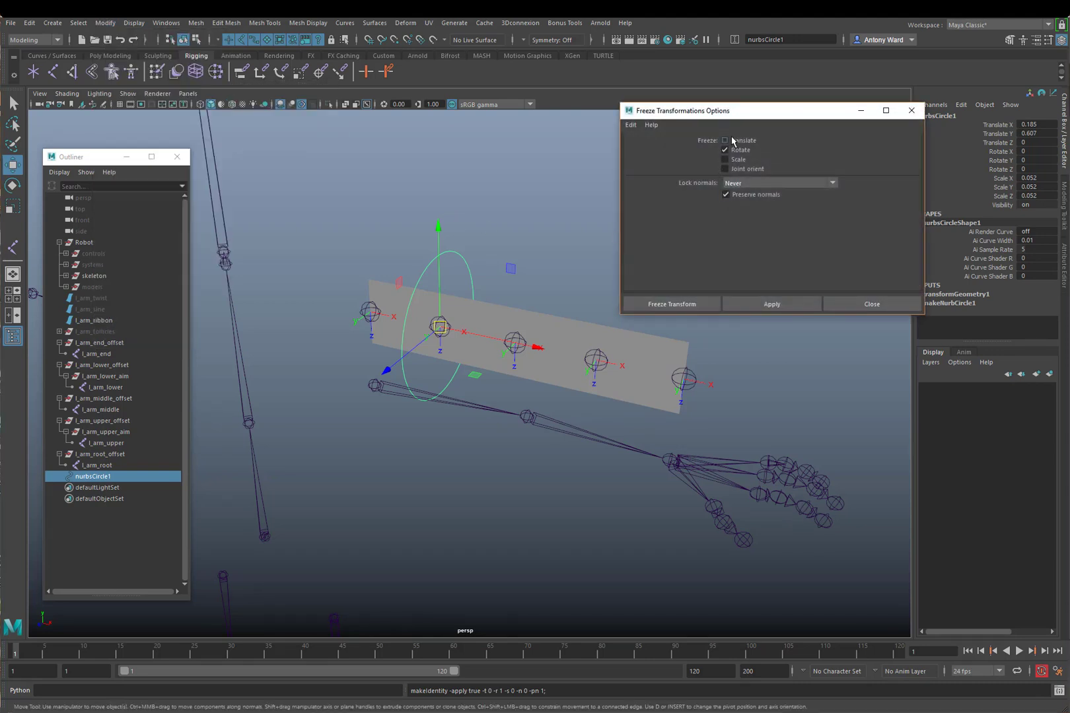
left_click(730, 141)
left_click(734, 159)
left_click(705, 303)
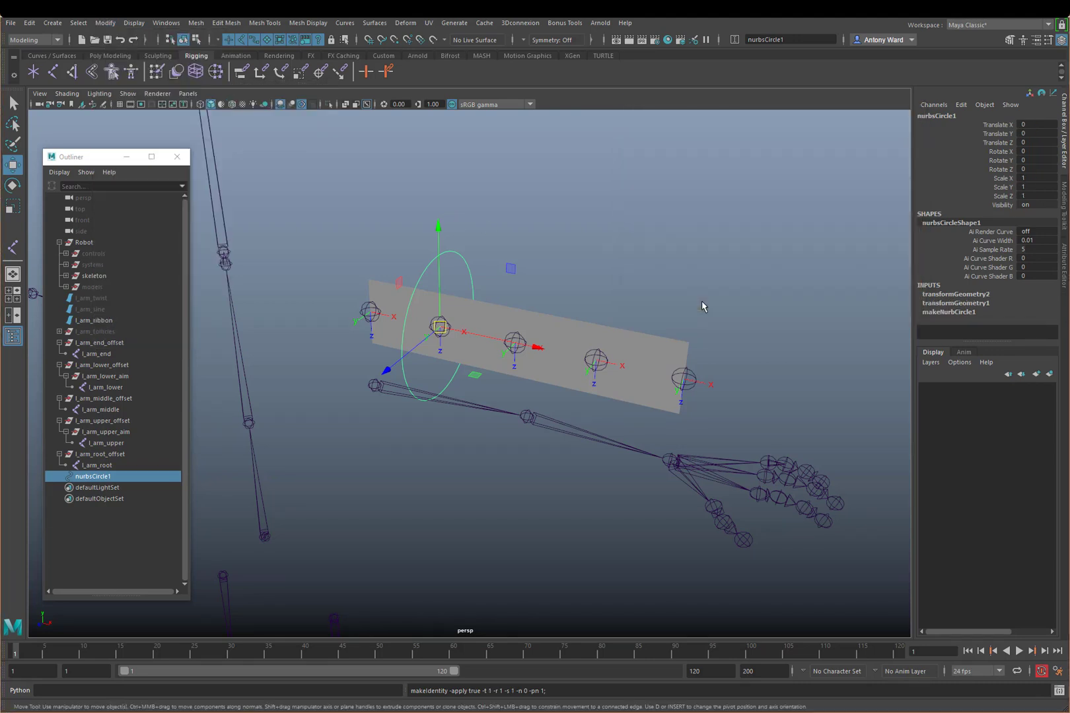
- Duplicate the circle twice, snapping one copy onto the middle arm joint and the other onto the lower arm joint
key("ctrl+d")
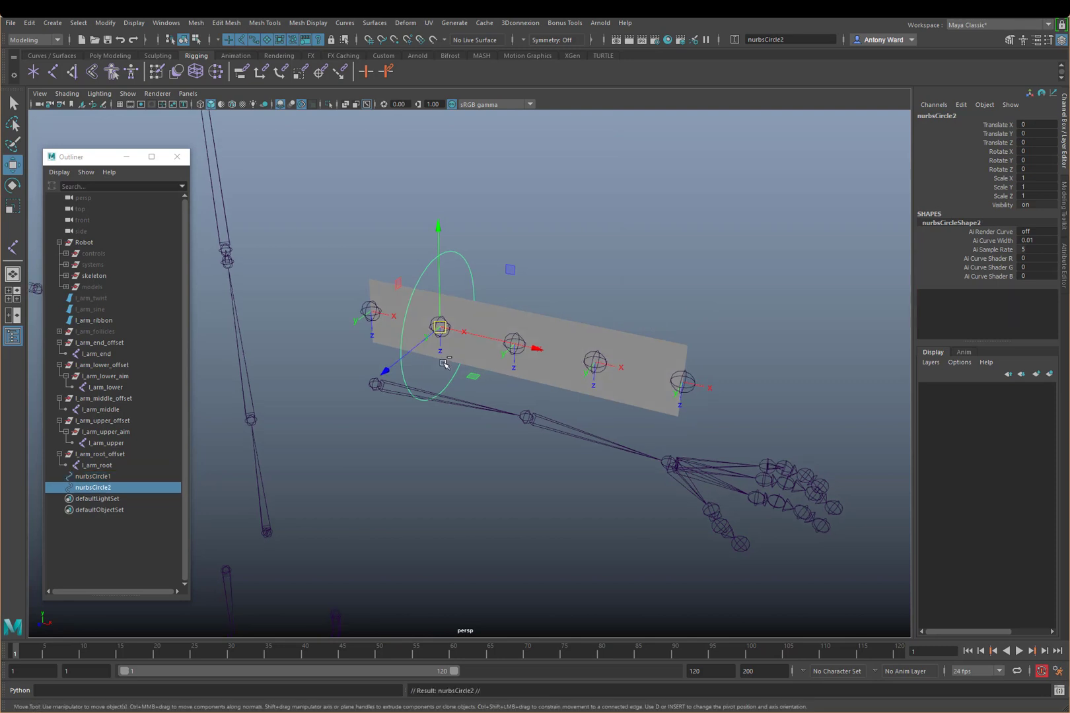
key("c")
left_click_drag(440, 327, 501, 346)
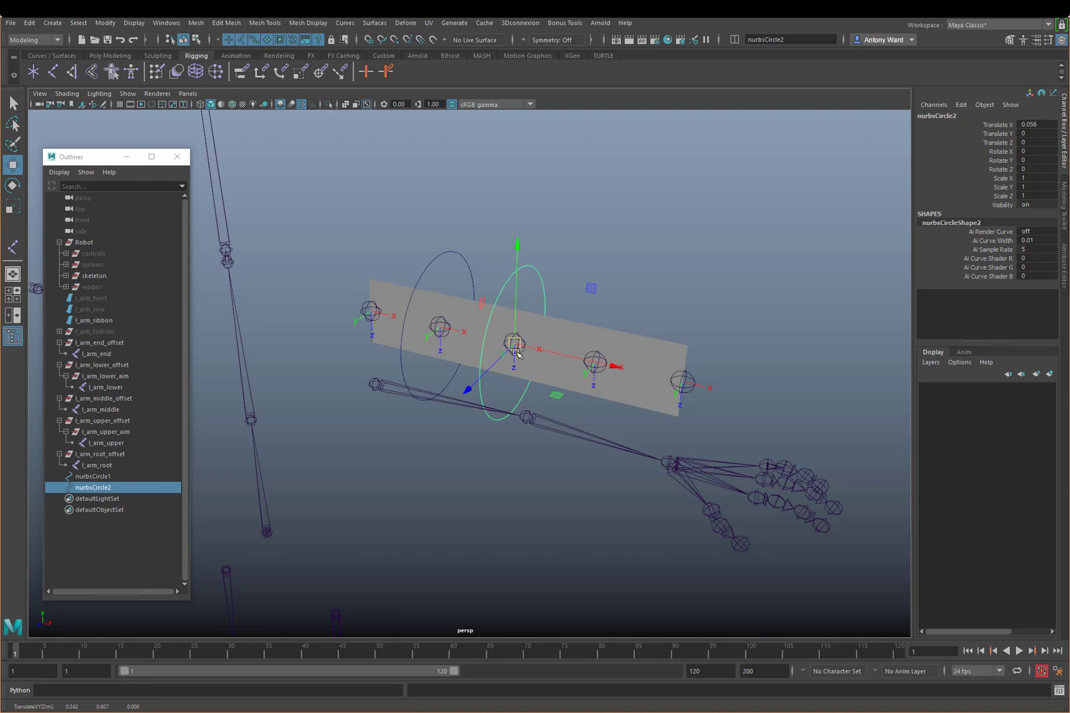
key("ctrl+d")
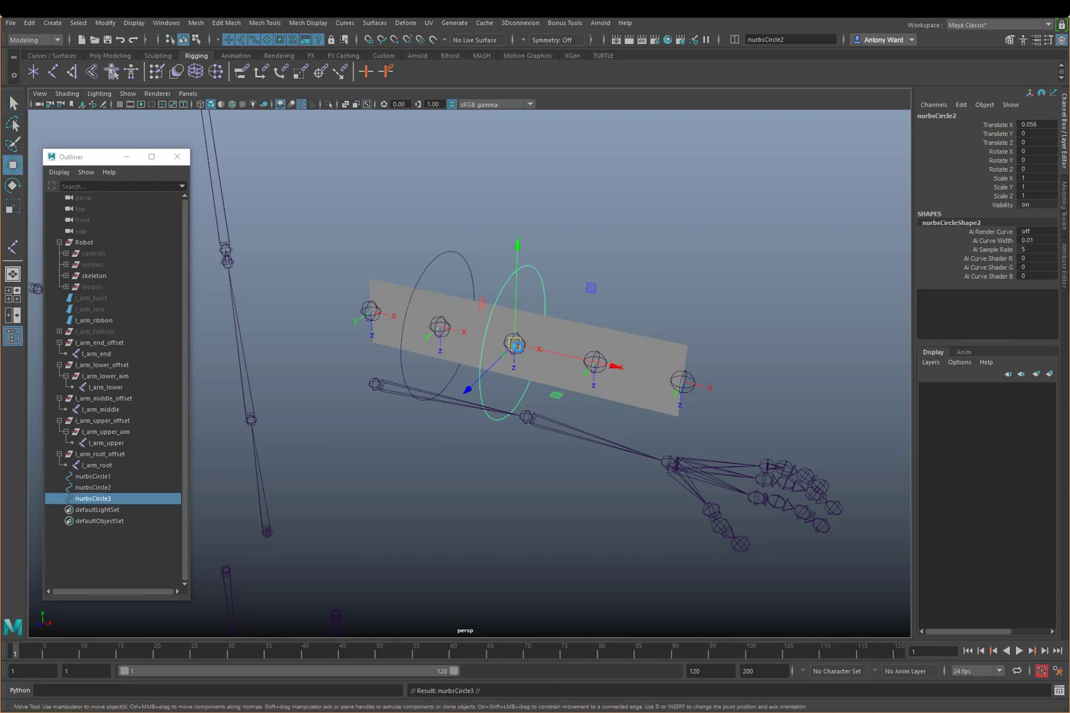
left_click_drag(515, 344, 583, 365)
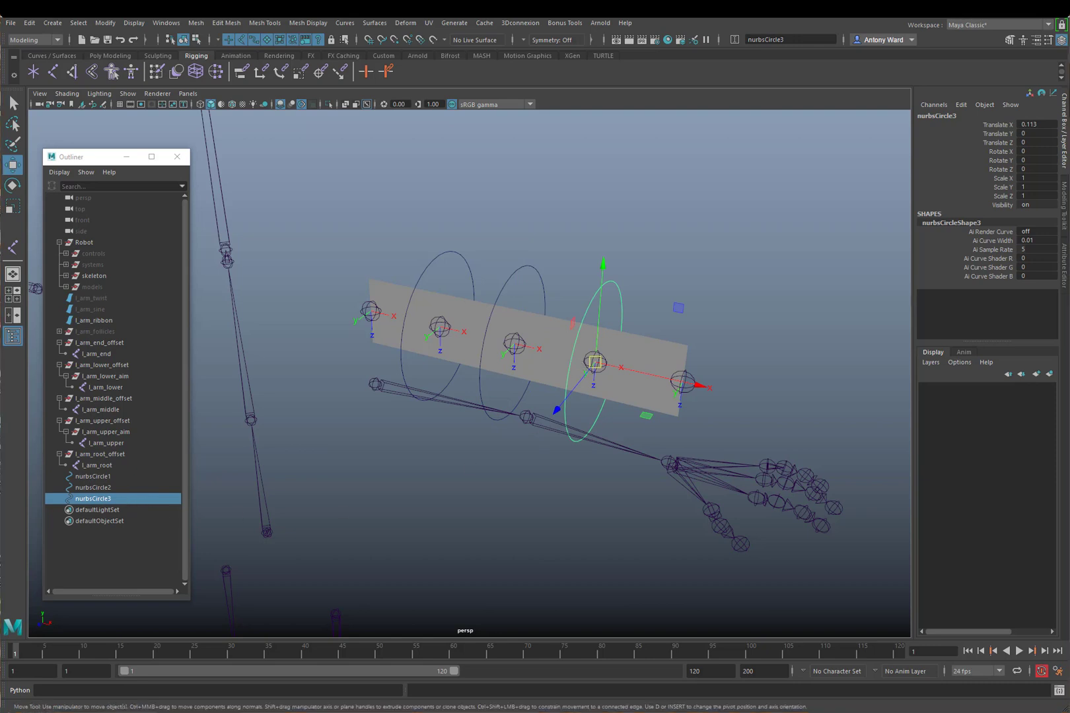
- Rename the circle at the upper arm joint to l_arm_upper_ctrl
double_click(124, 477)
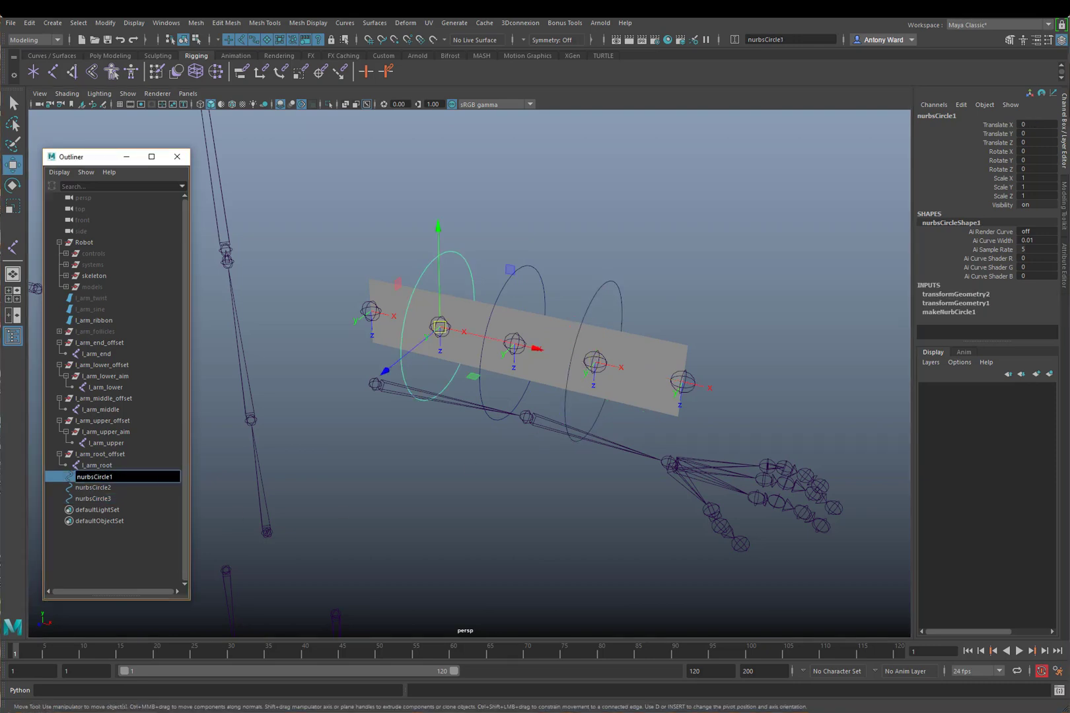
type("l_arm_upper")
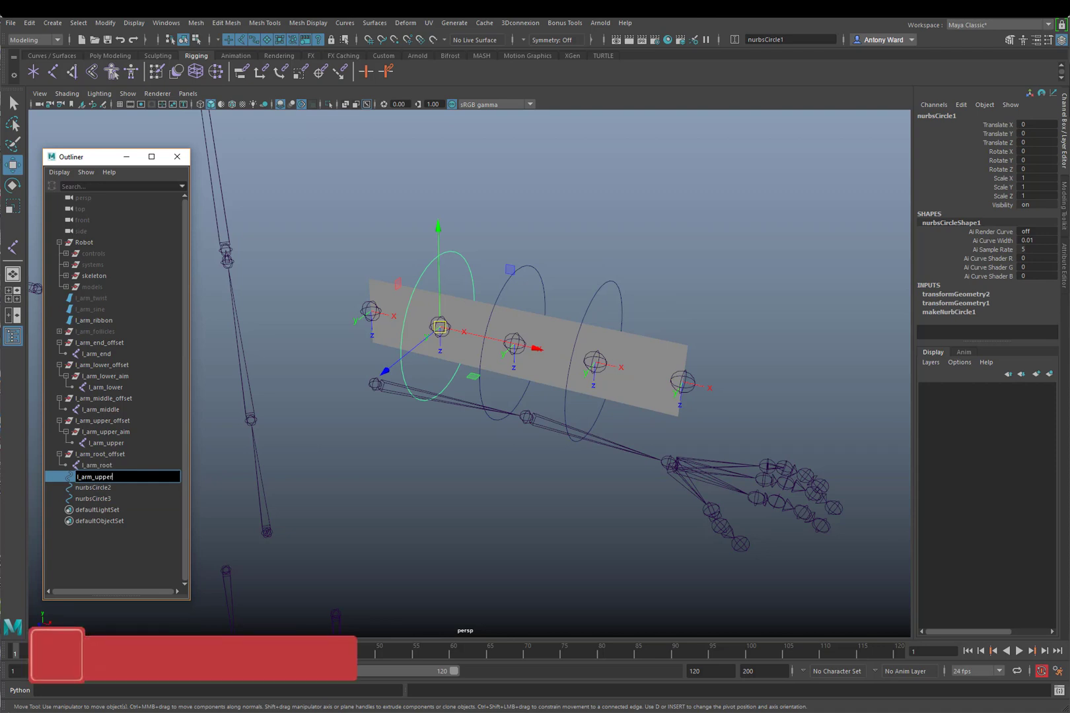
type("_")
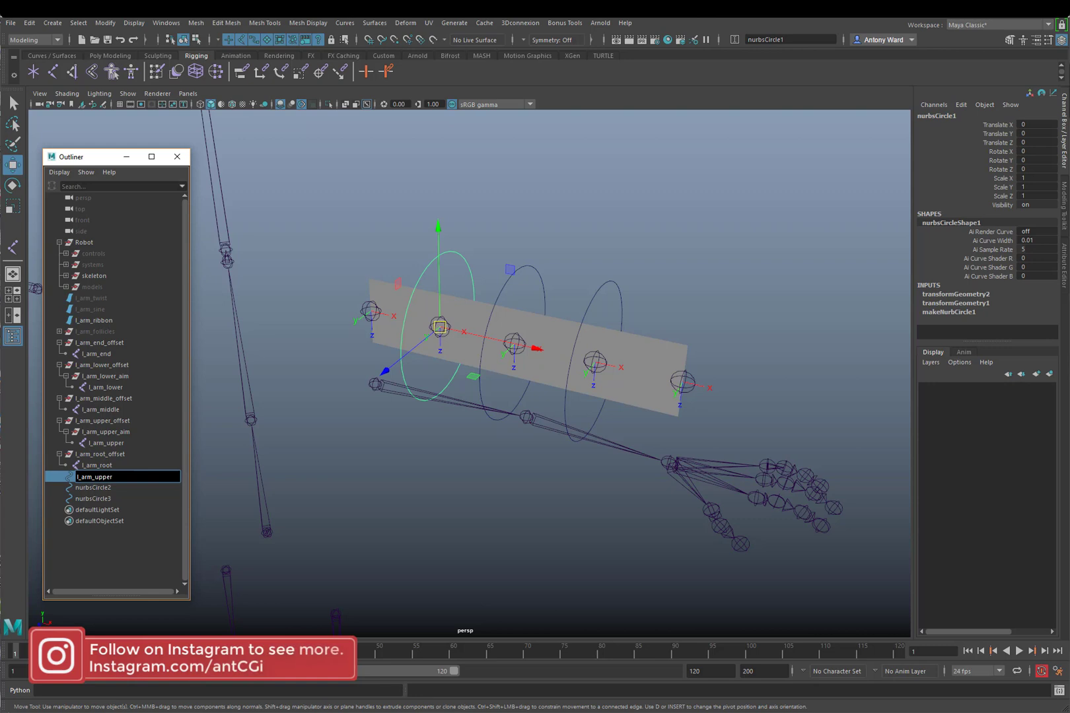
type("ctrl")
key("Return")
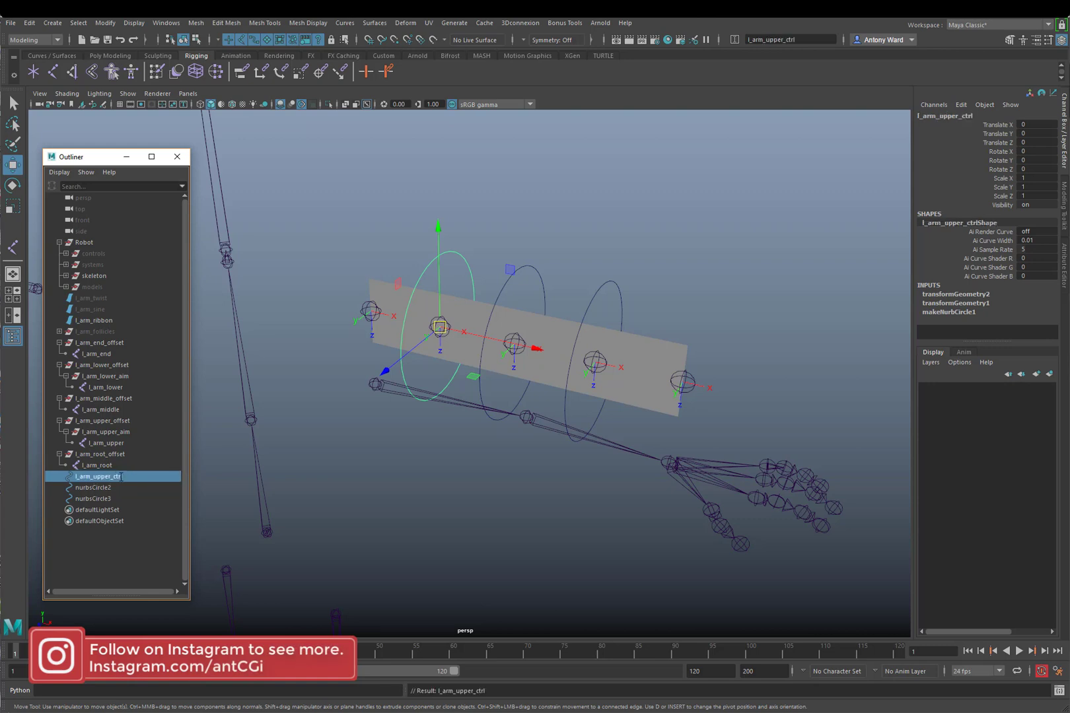
- Rename the circle at the lower arm joint to l_arm_lower_ctrl
left_click(116, 489)
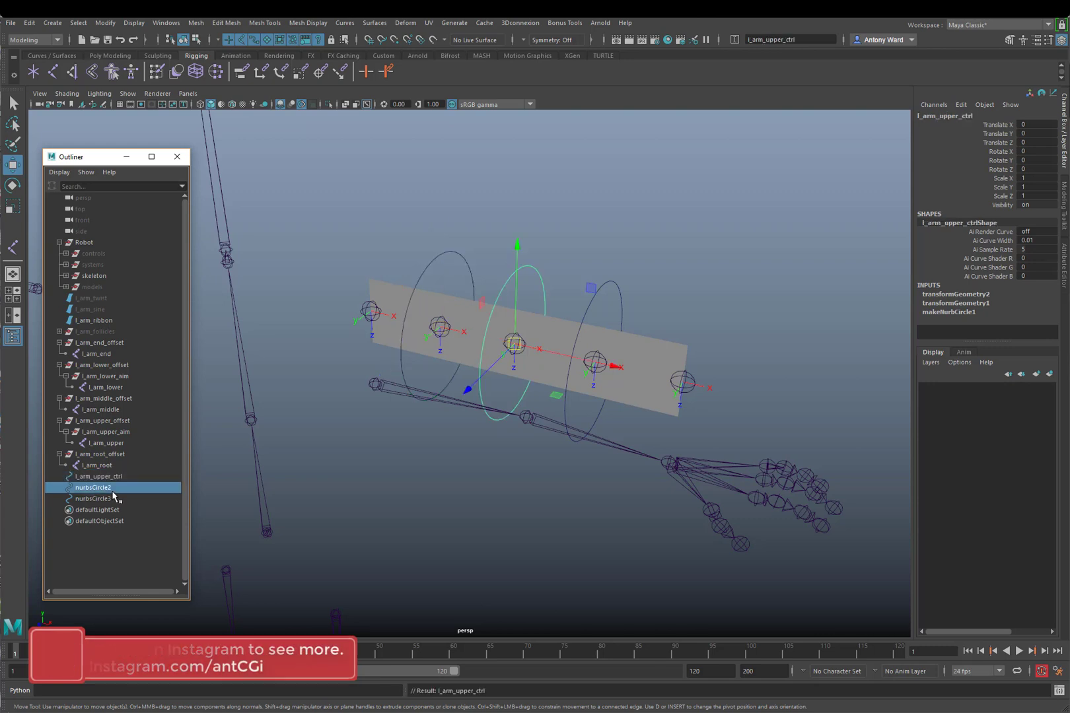
double_click(113, 498)
type("l_arm_upper_ctrl")
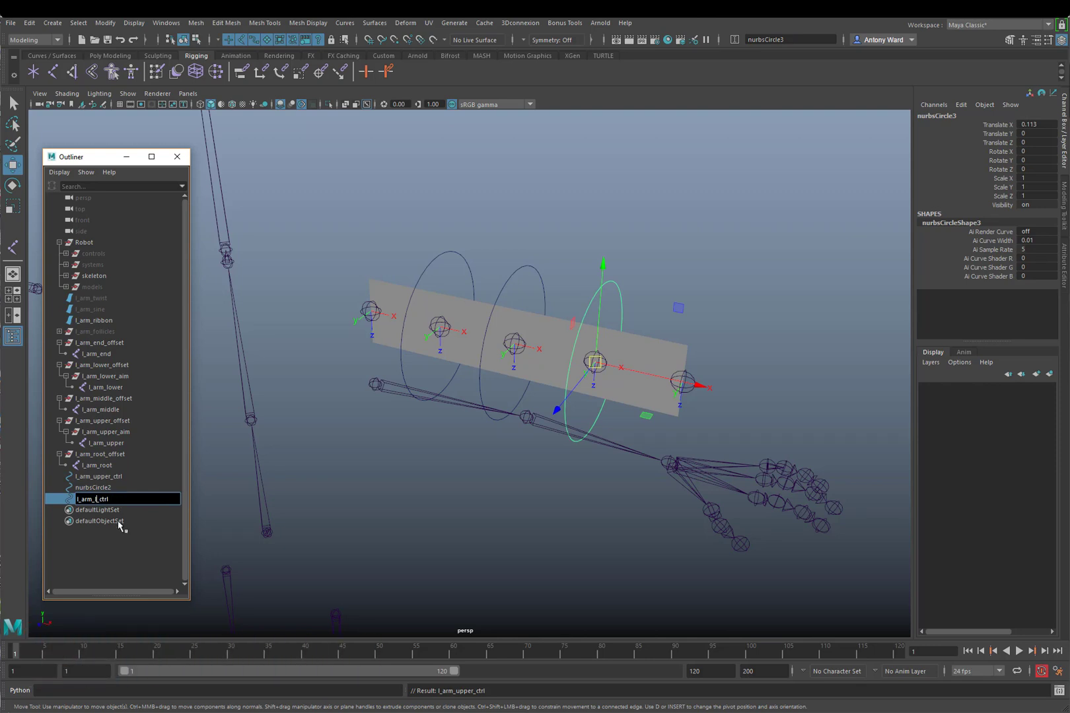
type("r")
key("Return")
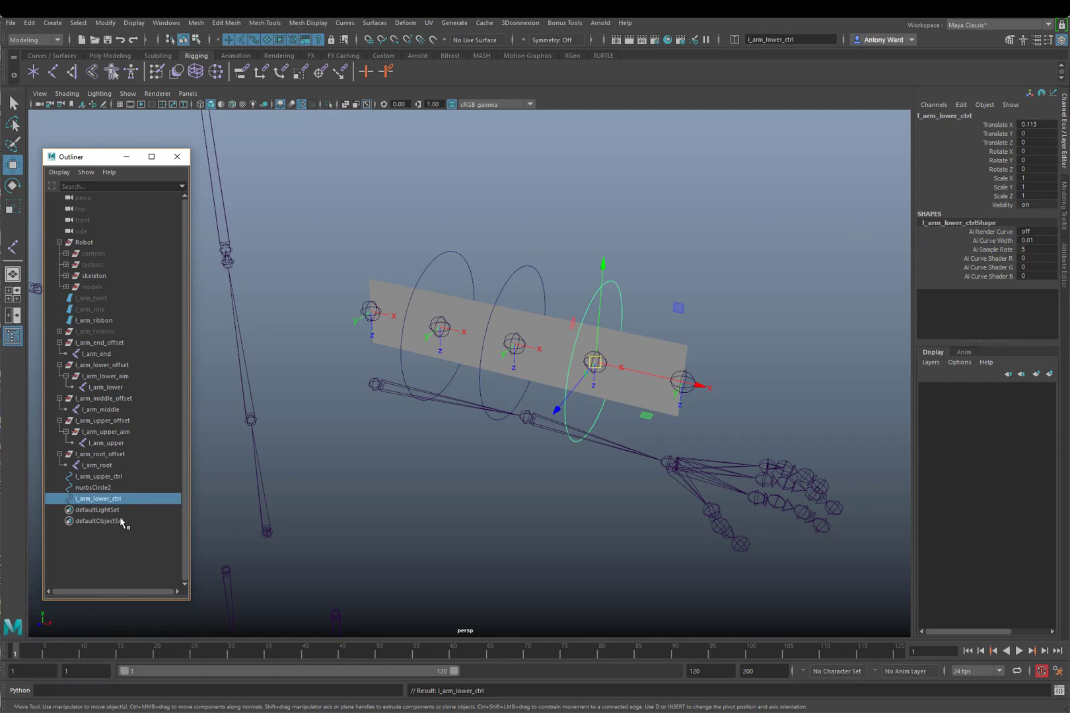
- Rename the circle at the middle arm joint to l_arm_middle_ctrl
double_click(117, 488)
type("l_arm_upper_ctrl")
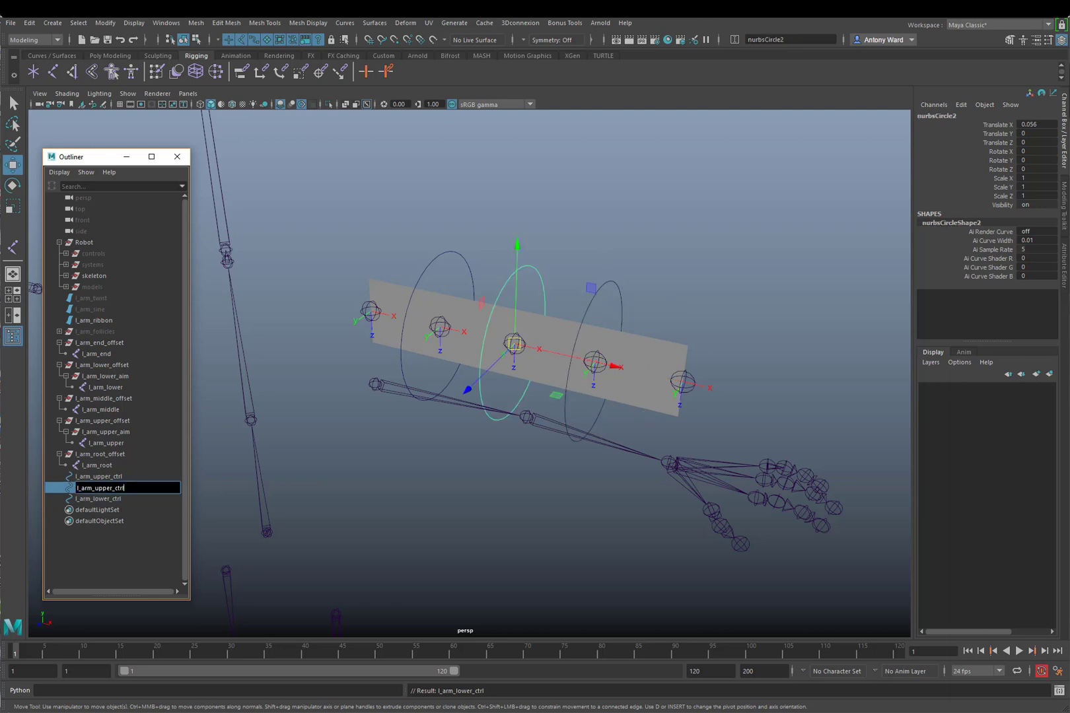
key("BackSpace")
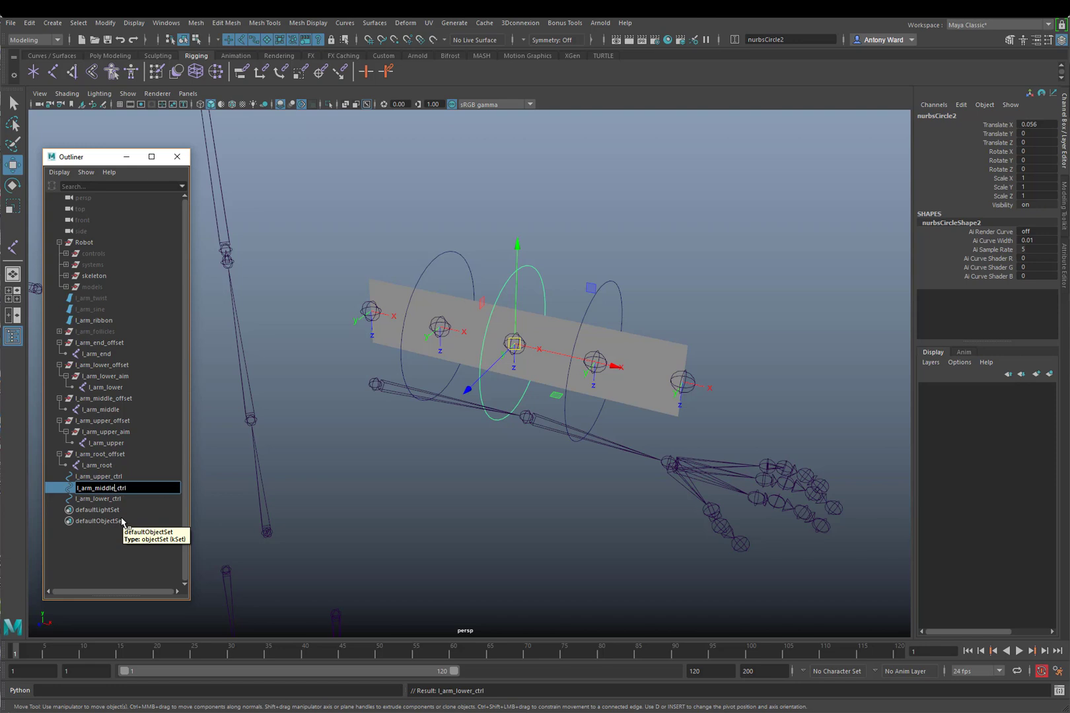
key("Return")
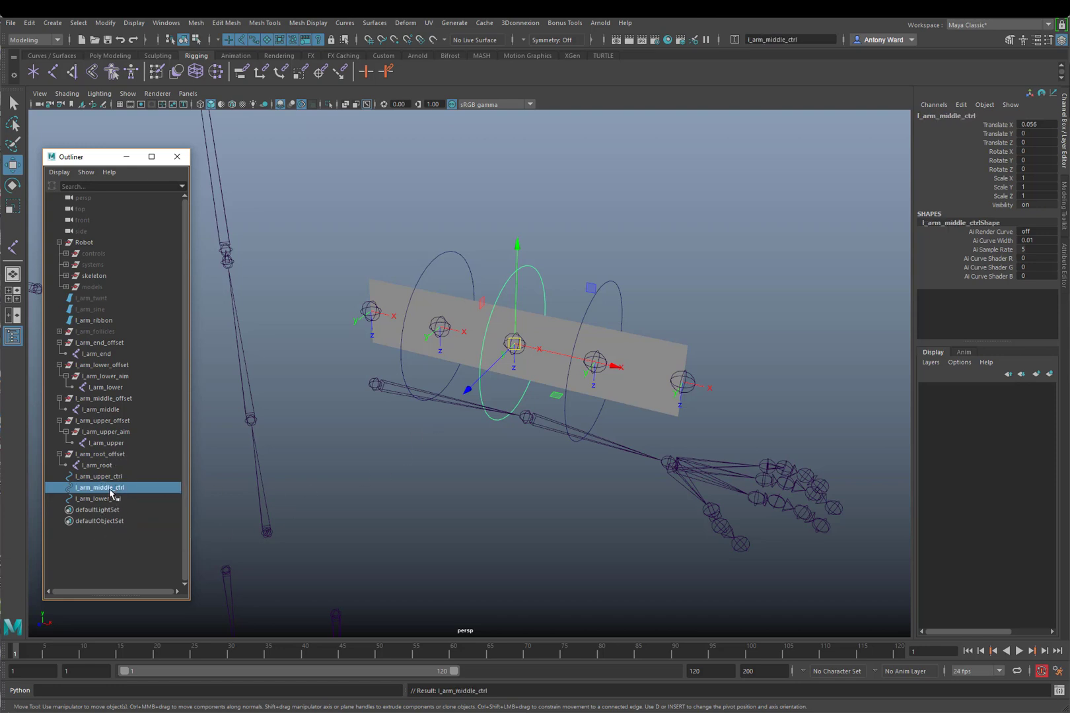
- Parent l_arm_middle_ctrl under l_arm_middle_offset, l_arm_lower_ctrl under l_arm_lower_aim and l_arm_upper_ctrl under l_arm_upper_aim
left_click_drag(106, 492, 125, 406)
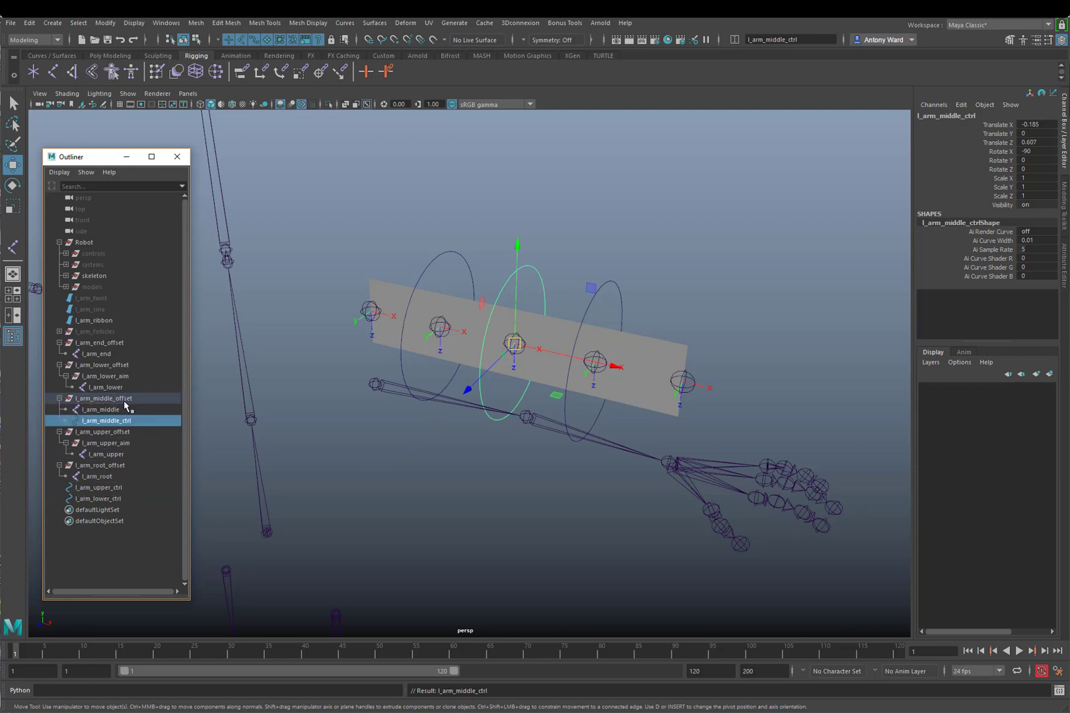
left_click_drag(115, 492, 122, 375)
left_click(105, 500)
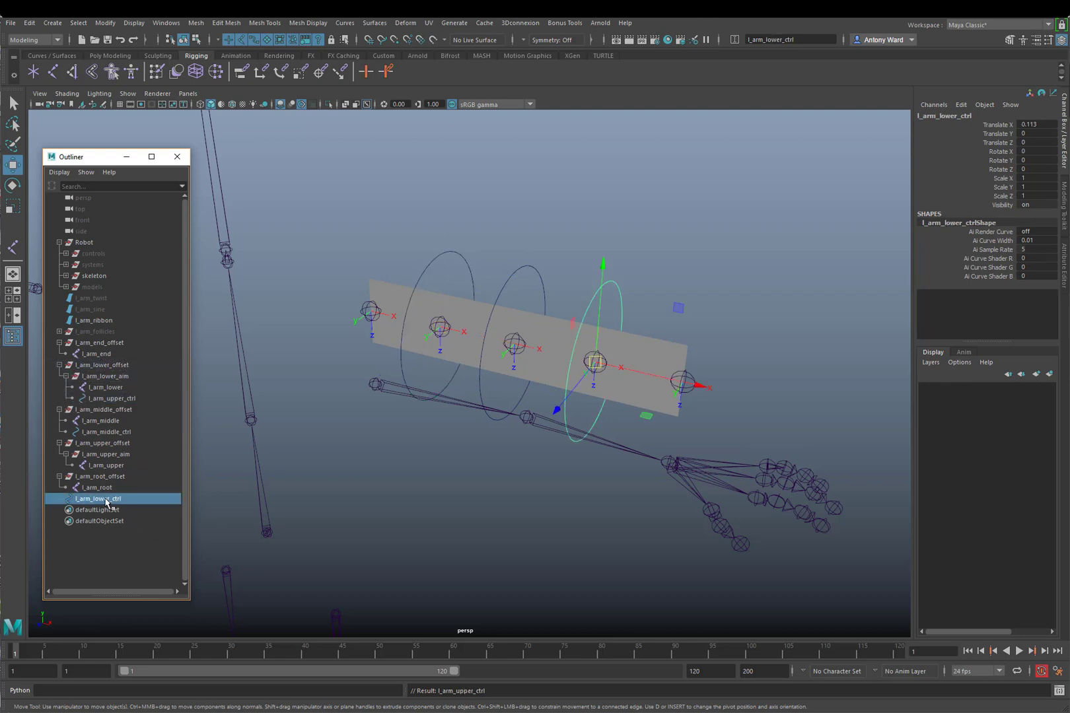
left_click_drag(125, 504, 118, 465)
left_click(122, 398)
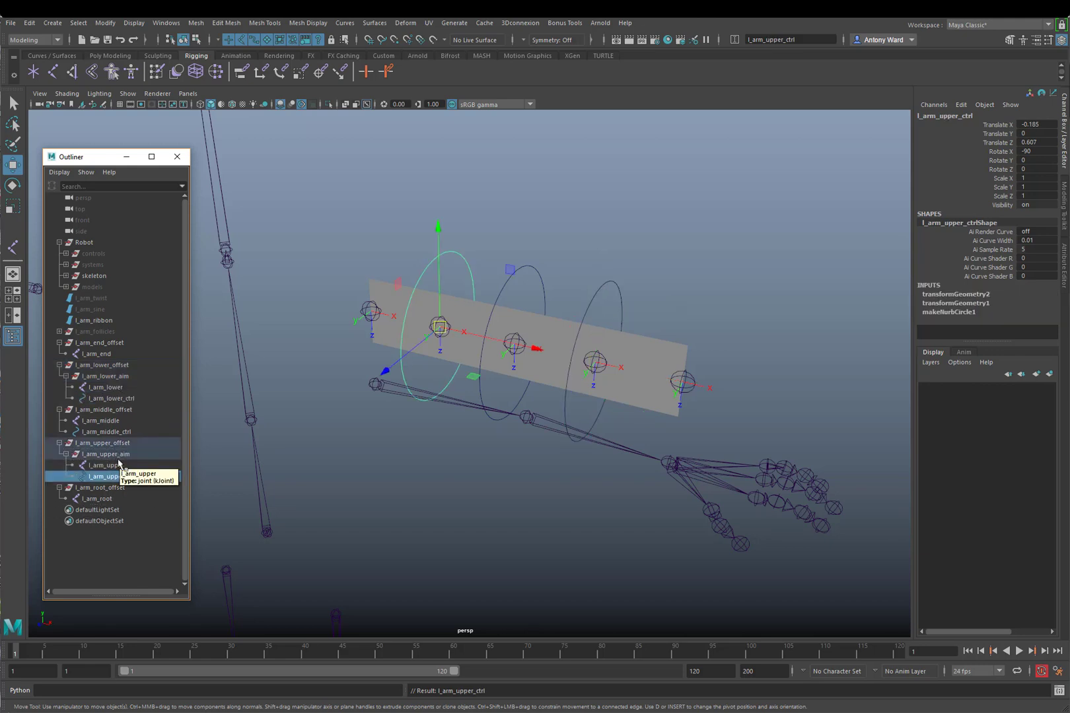
- Freeze the transformations of l_arm_upper_ctrl, l_arm_middle_ctrl and l_arm_lower_ctrl together
left_click(109, 466)
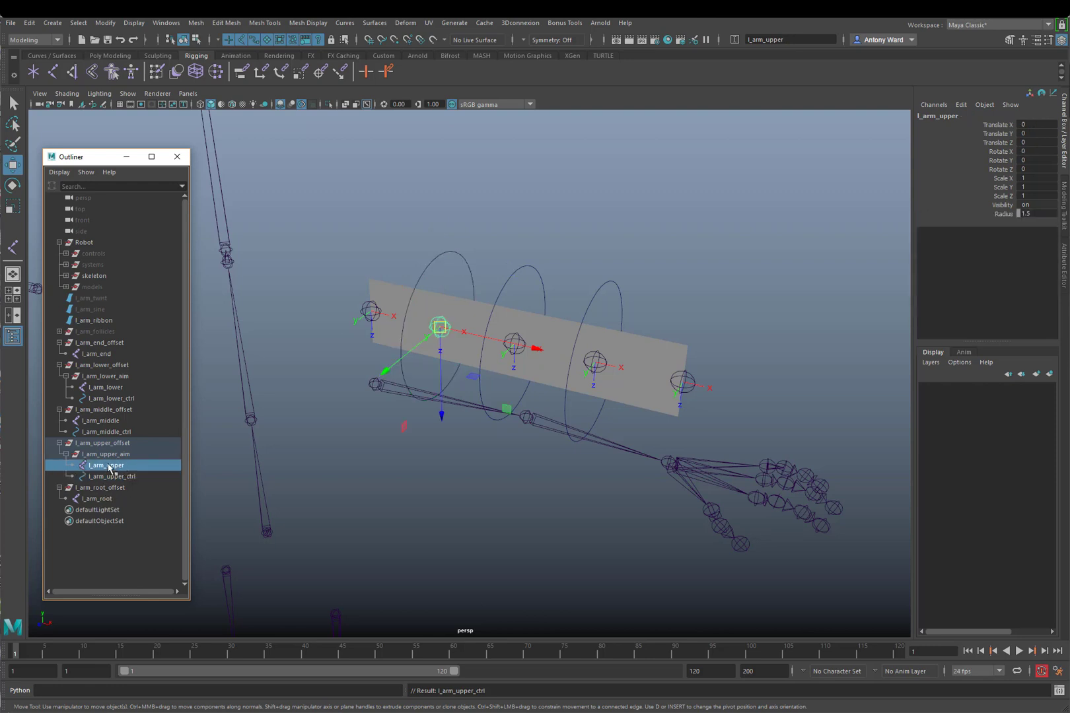
left_click_drag(109, 467, 133, 467)
left_click(132, 476)
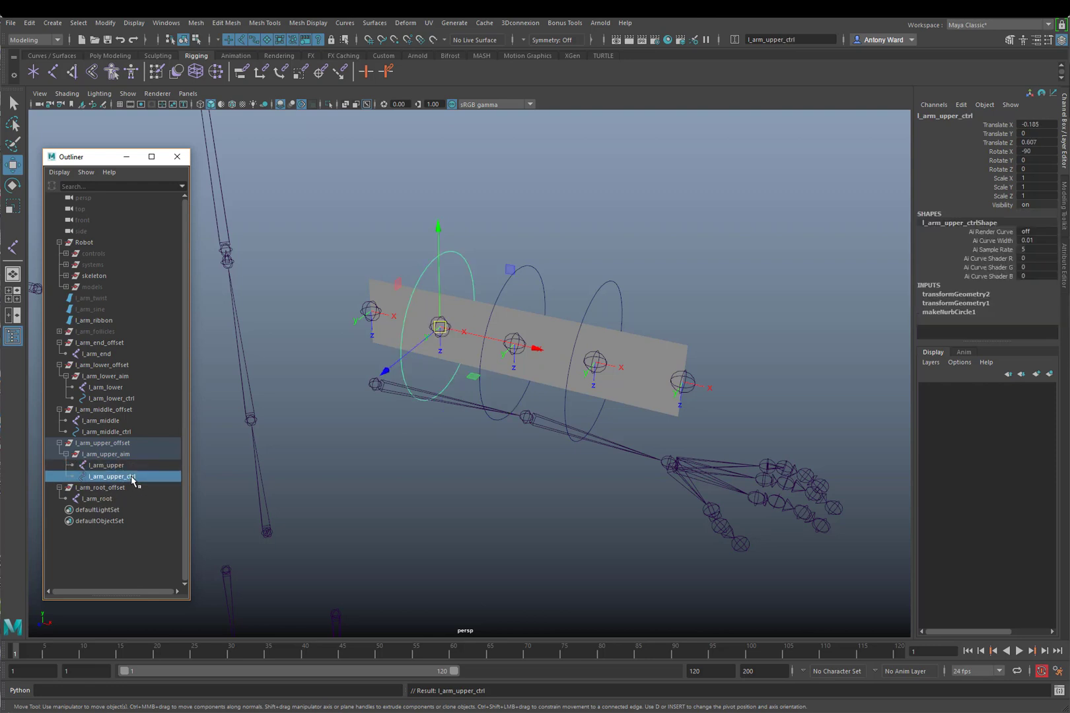
left_click(121, 433, "ctrl")
left_click(128, 399, "ctrl")
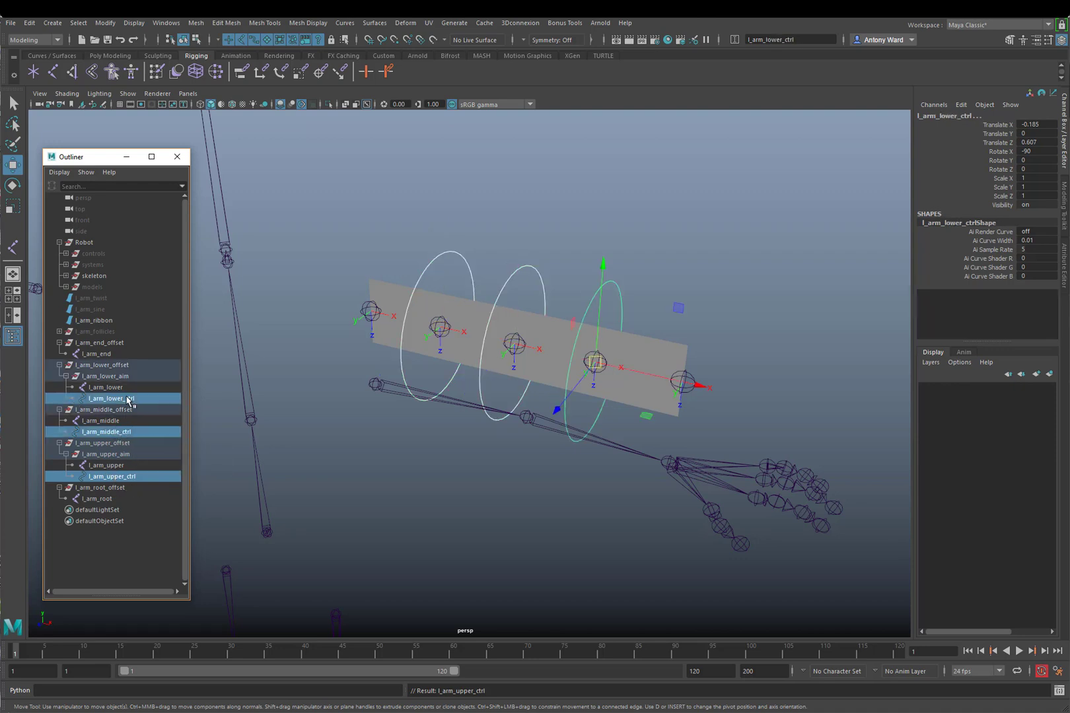
left_click(106, 23)
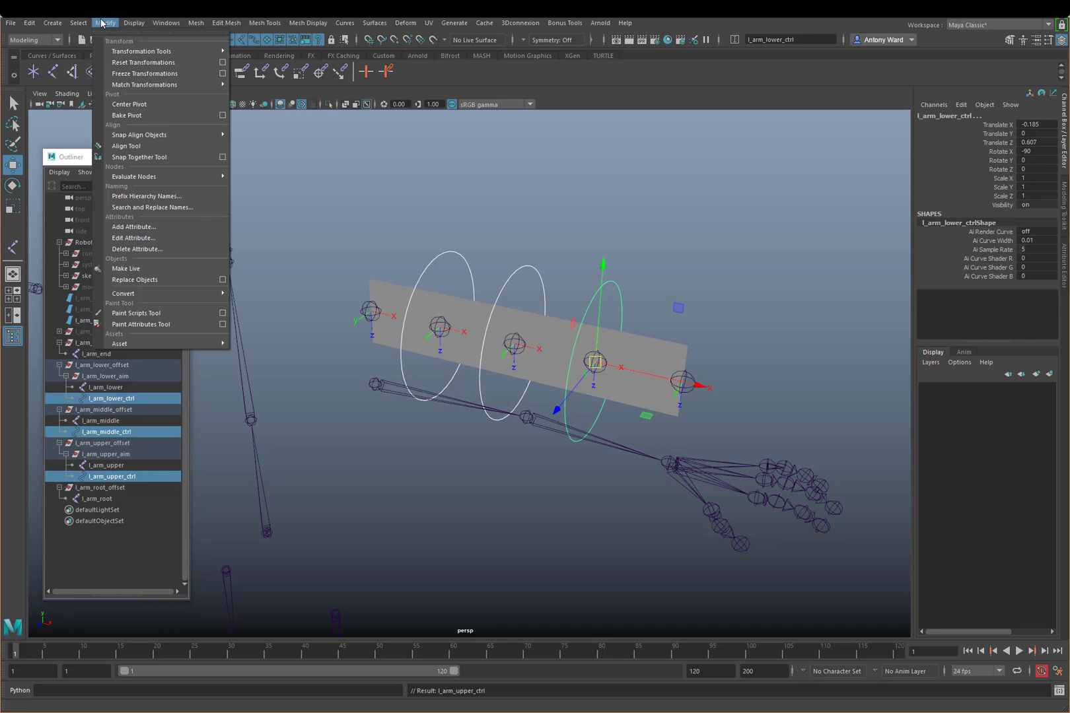
left_click(144, 73)
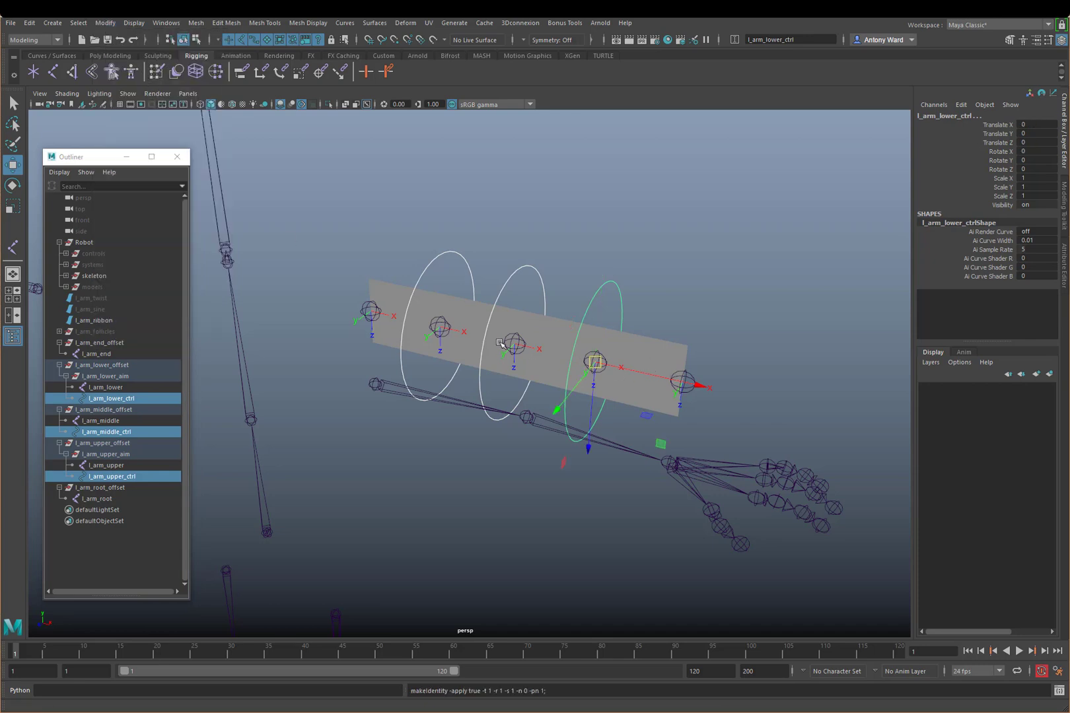
- Parent the l_arm_upper, l_arm_middle and l_arm_lower joints under their matching circle controls and expand the three control hierarchies
left_click(521, 358)
left_click(438, 248)
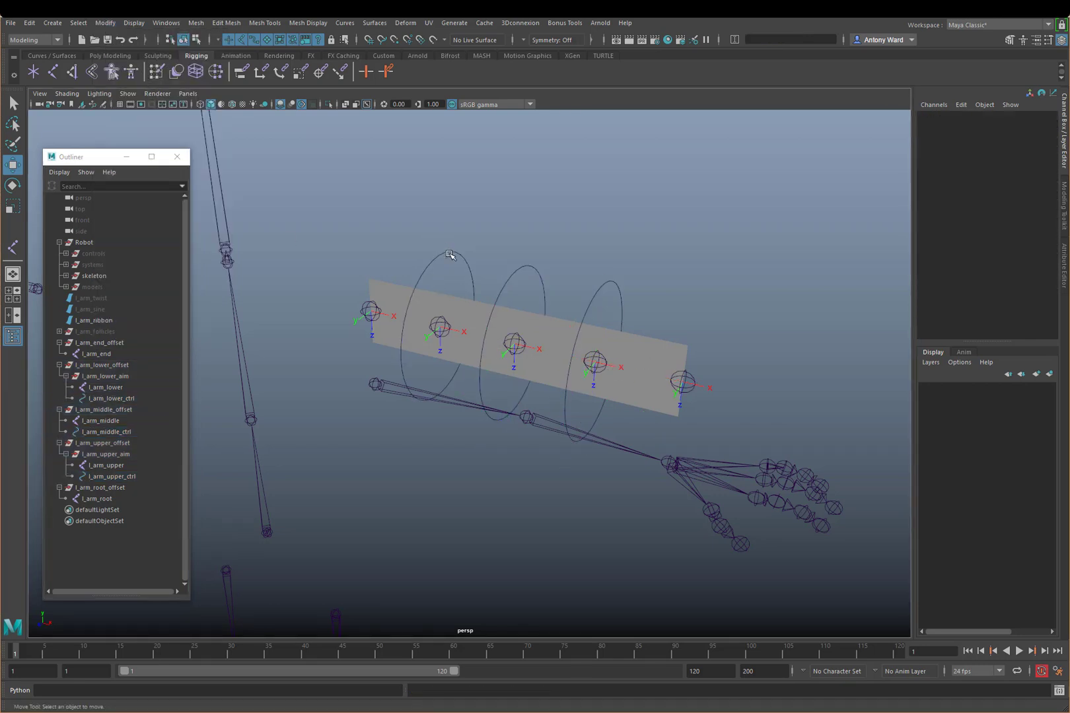
left_click(460, 268)
left_click(116, 468)
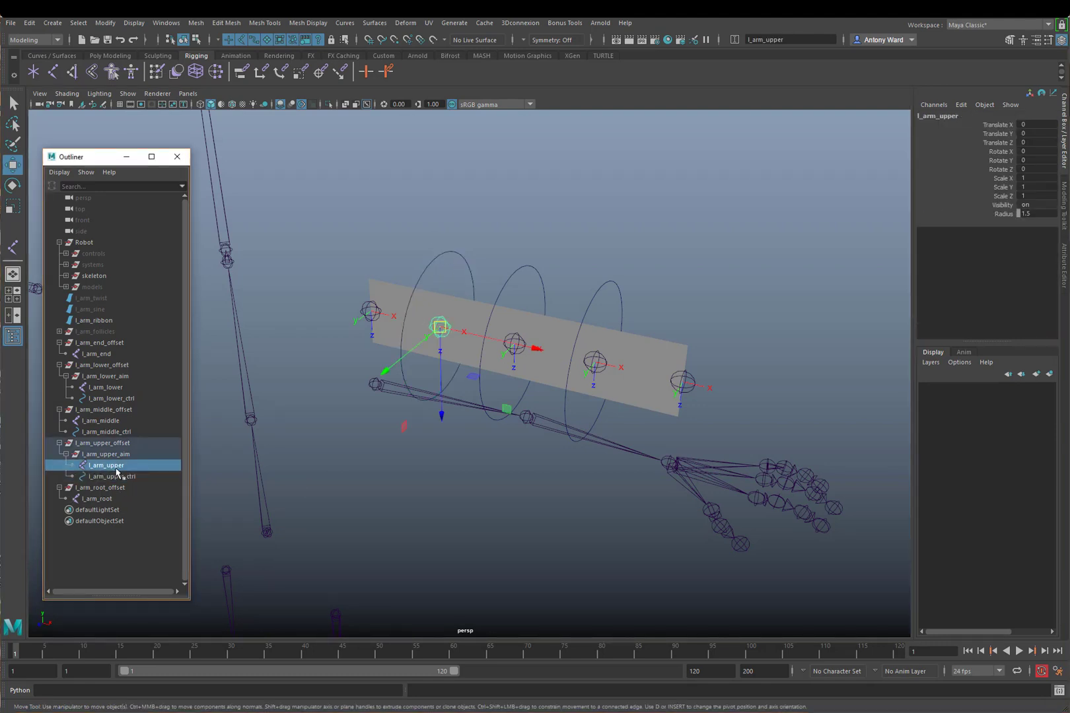
middle_click_drag(120, 466, 126, 475)
left_click(100, 421)
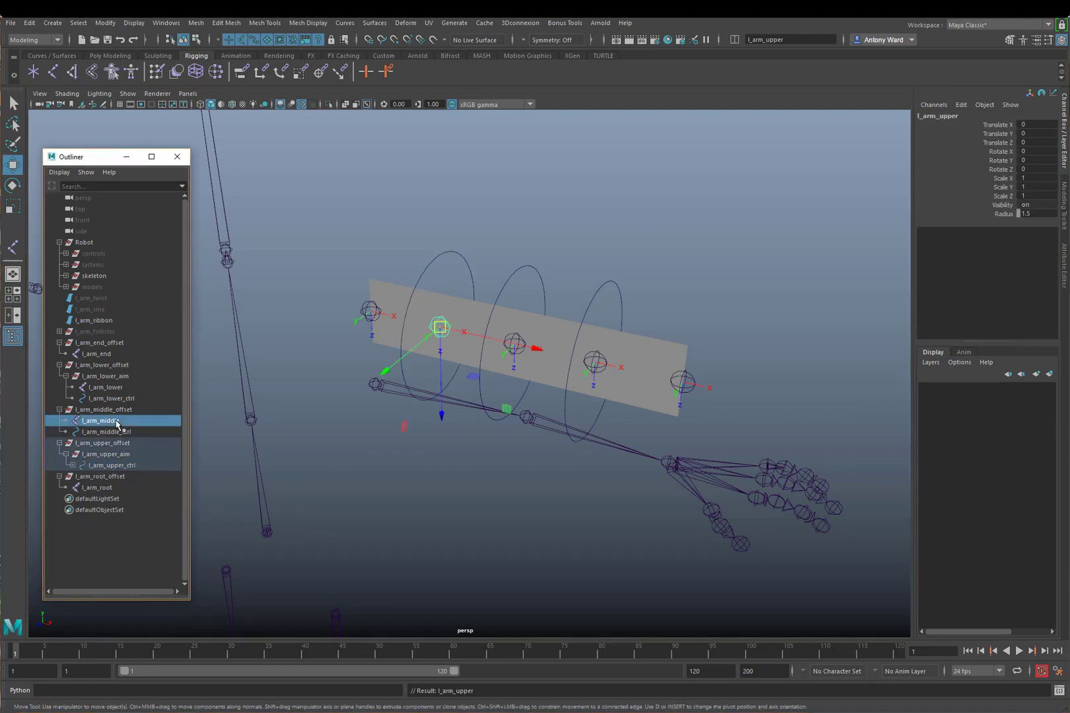
middle_click_drag(103, 421, 116, 434)
left_click(113, 389)
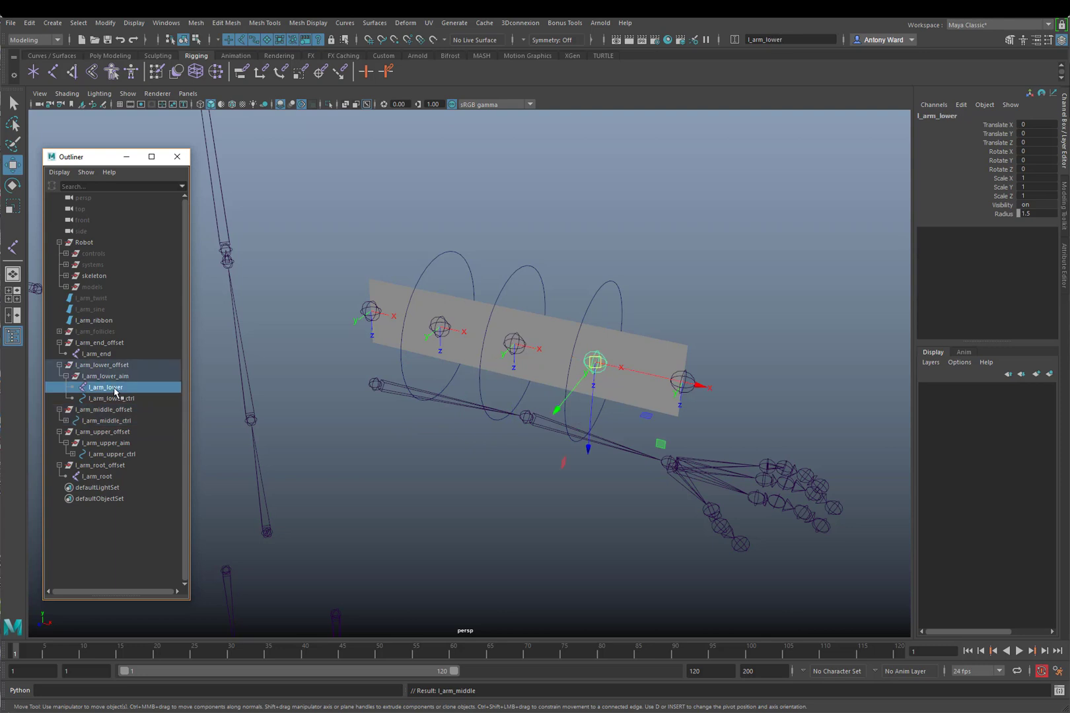
middle_click_drag(114, 388, 119, 401)
left_click(73, 388)
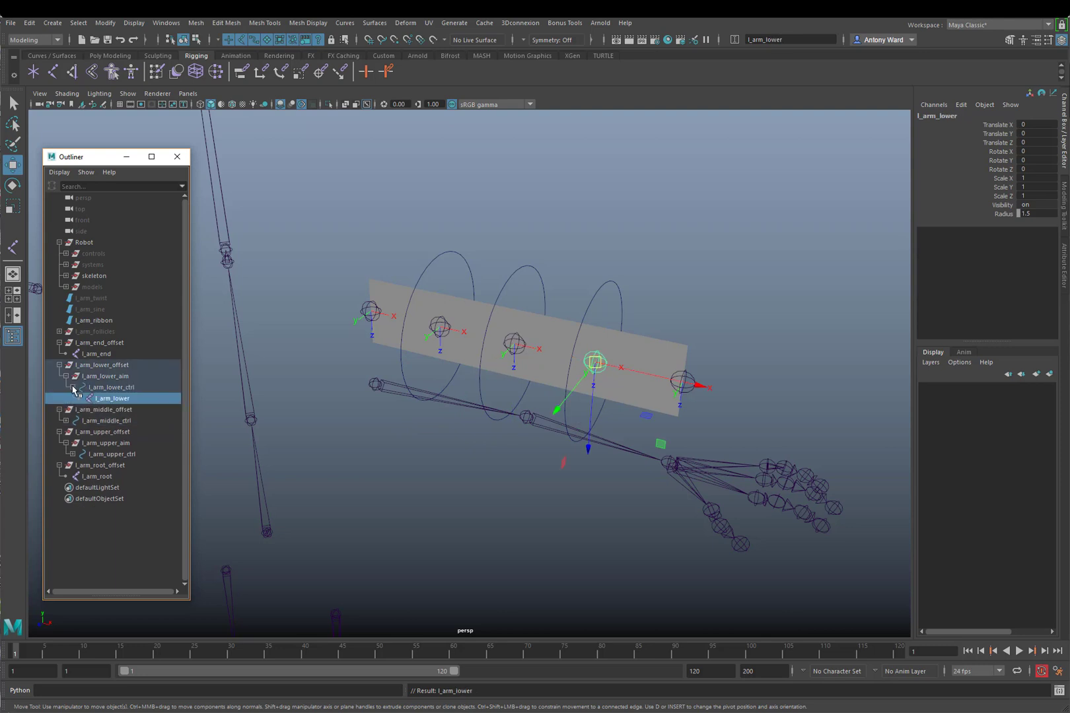
left_click(66, 421)
left_click(73, 466)
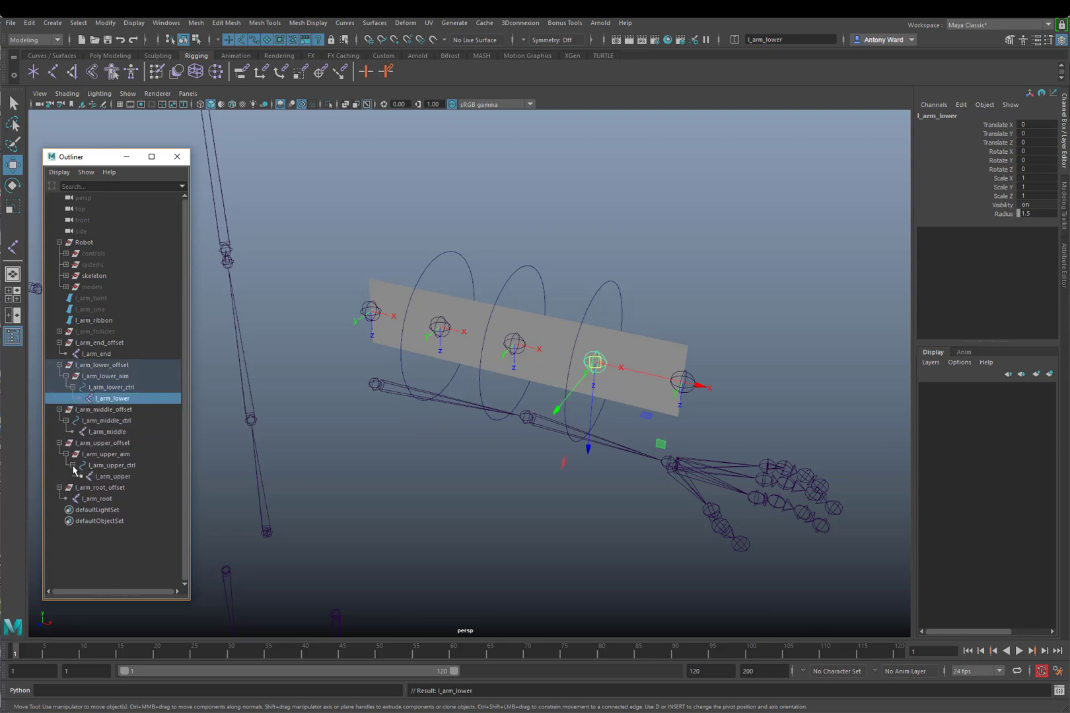
- Try moving the upper and lower arm controls to test that their joints follow, undo each move and clear the selection
left_click(431, 250)
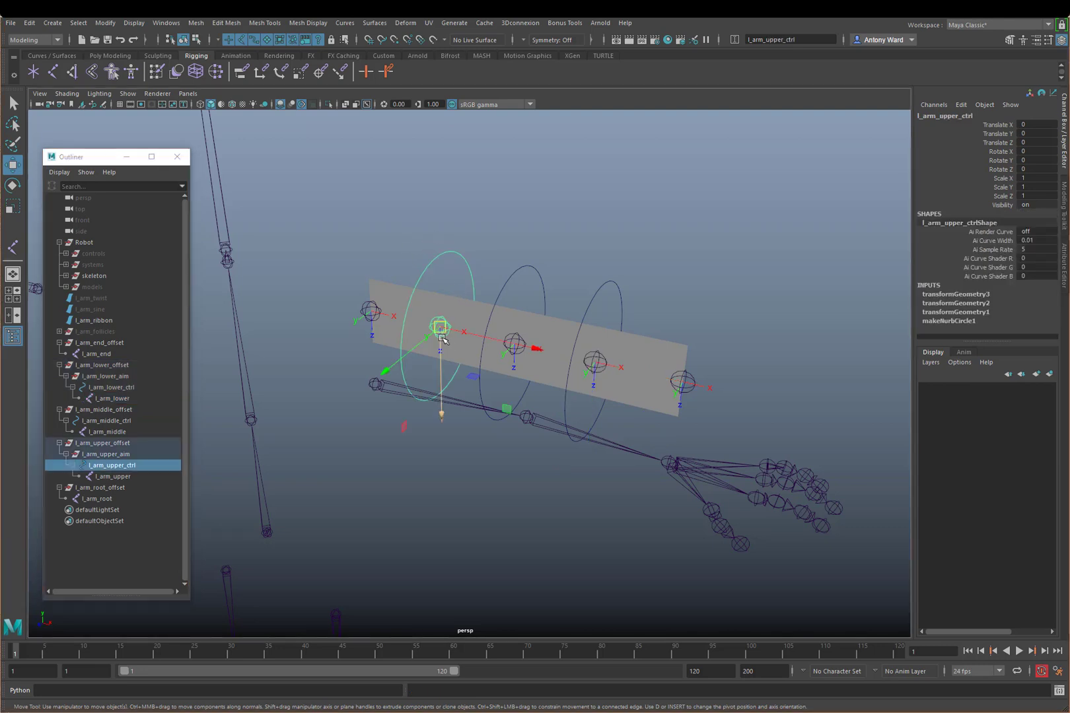
mouse_move(441, 328)
left_mouse_down()
mouse_move(426, 327)
mouse_move(437, 315)
mouse_move(432, 323)
left_mouse_up()
key("ctrl+z")
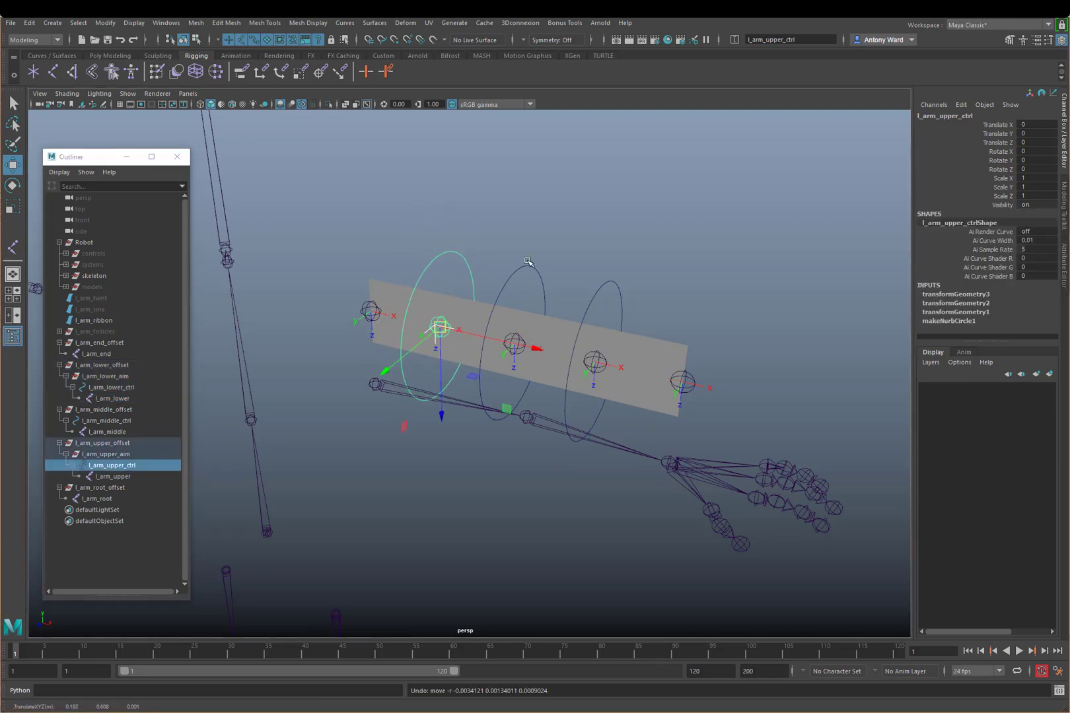
left_click(528, 267)
left_click(595, 362)
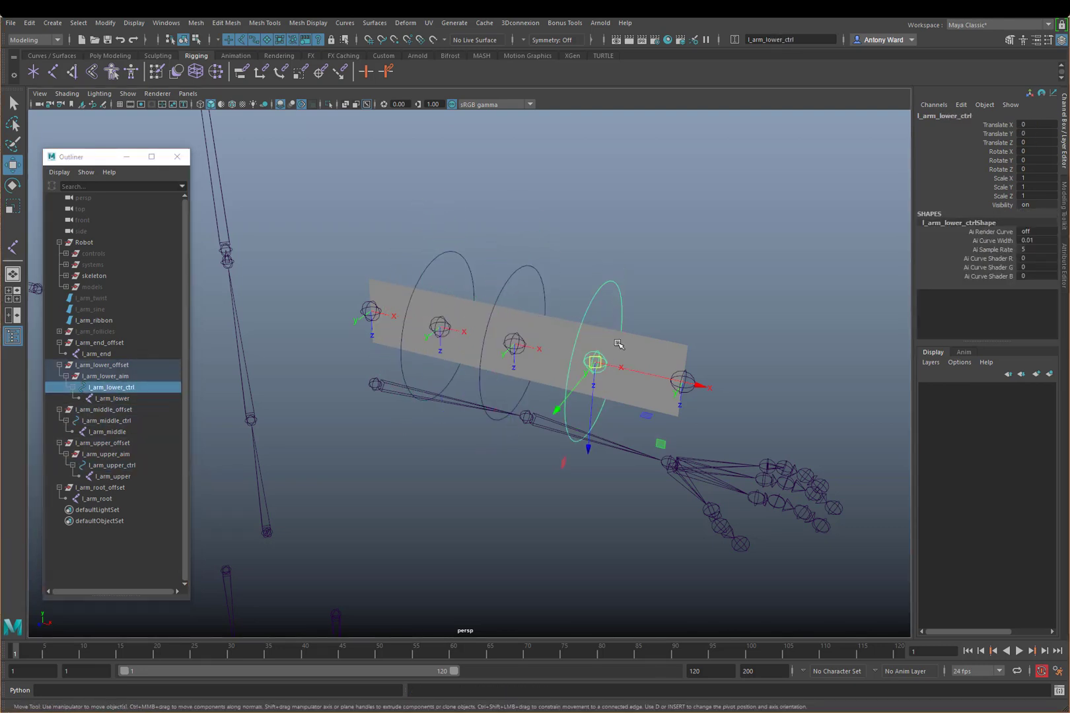
mouse_move(595, 362)
left_mouse_down()
mouse_move(609, 336)
mouse_move(601, 356)
left_mouse_up()
key("ctrl+z")
left_click(480, 459)
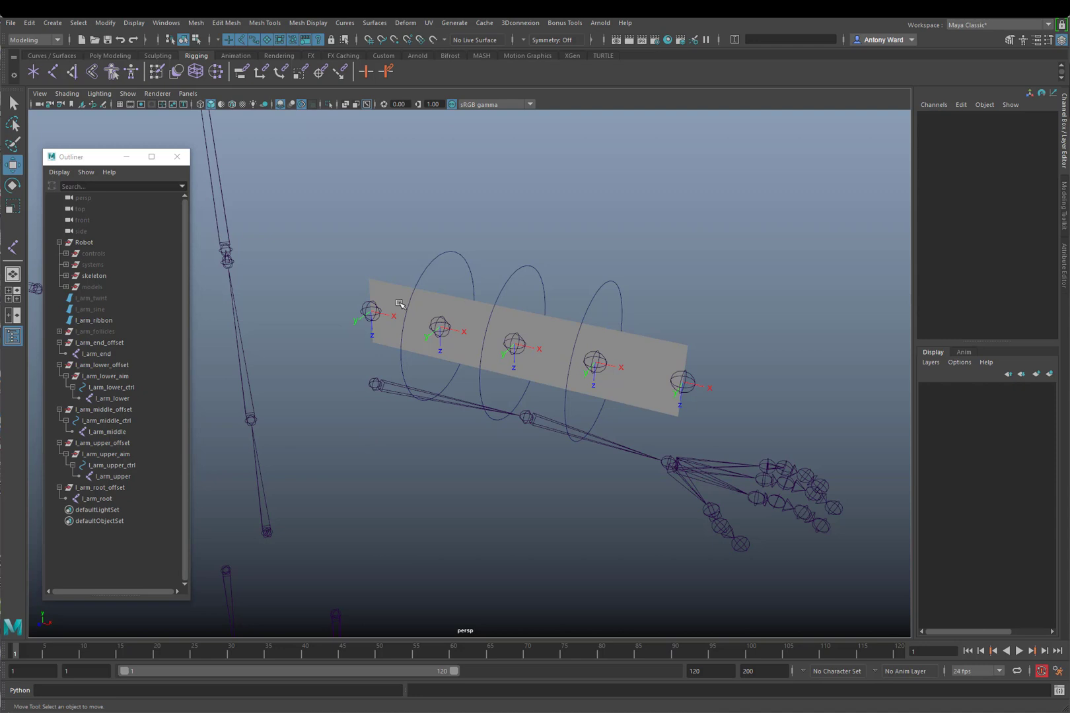
- Bind l_arm_ribbon to the end, lower, middle, upper and root arm joints using Bind Skin with Max influences set to 2
left_click(111, 354)
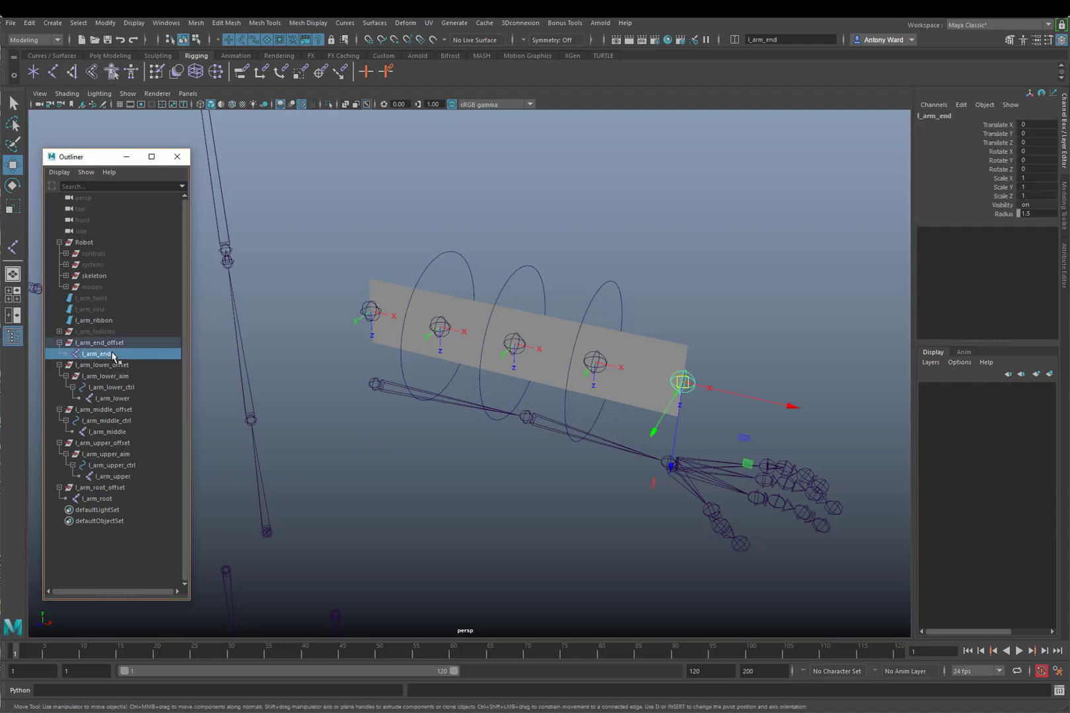
left_click(117, 399, "ctrl")
left_click(113, 432, "ctrl")
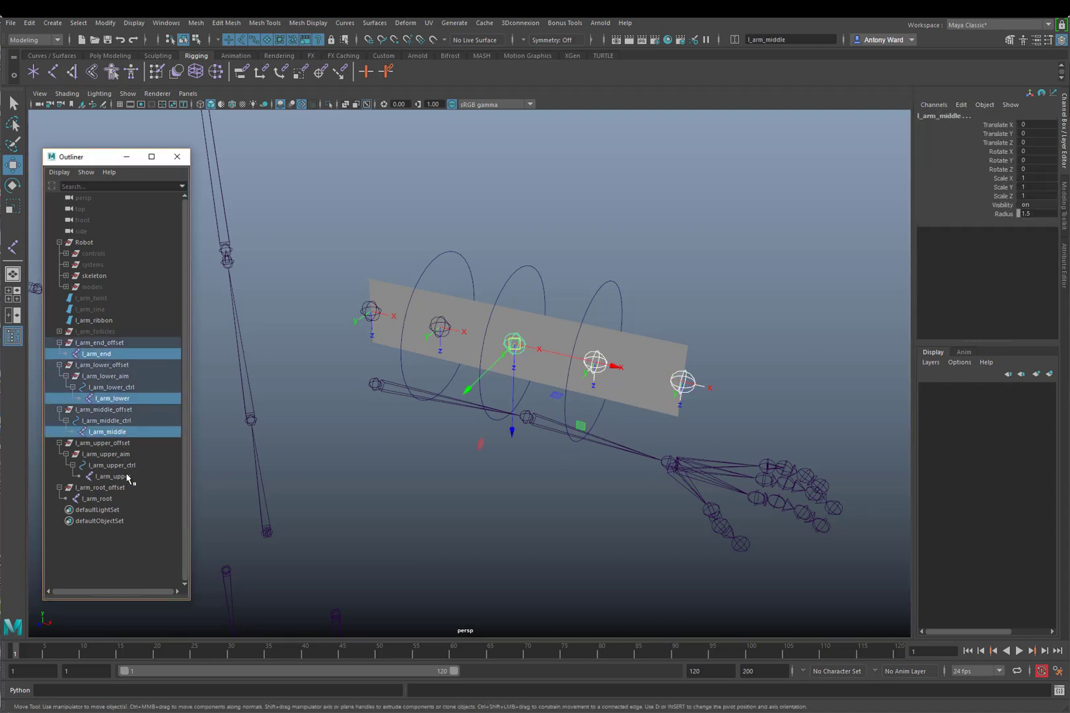
left_click(128, 477, "ctrl")
left_click(117, 499, "ctrl")
left_click(389, 290, "shift")
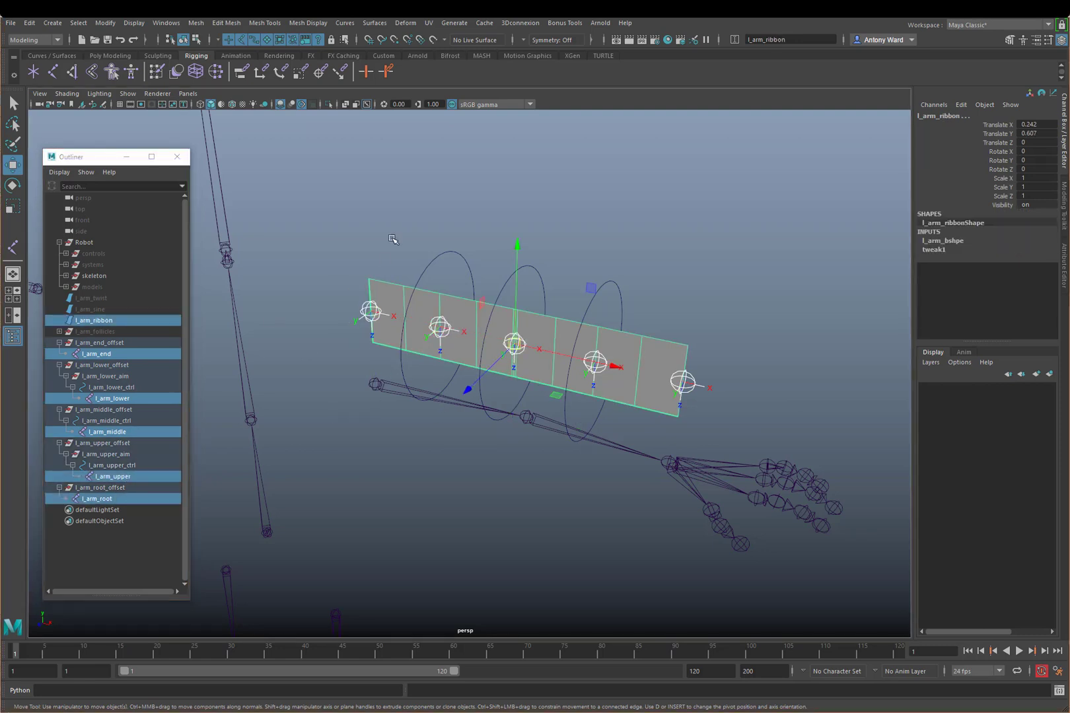
key("space")
left_click(357, 281)
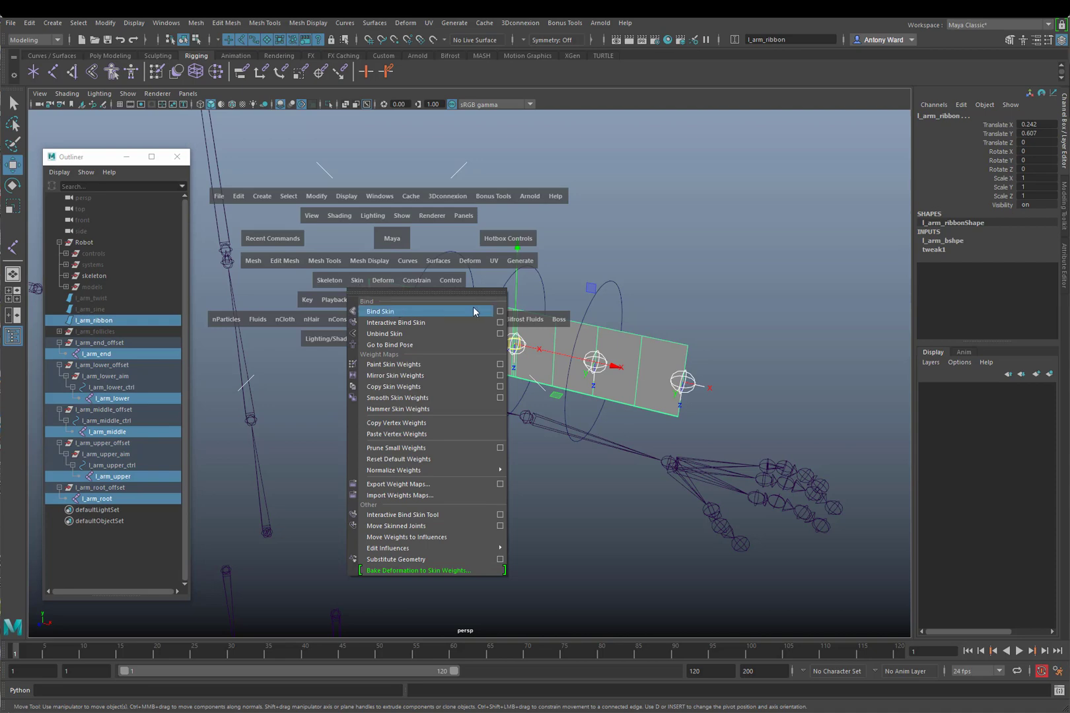
left_click(499, 311)
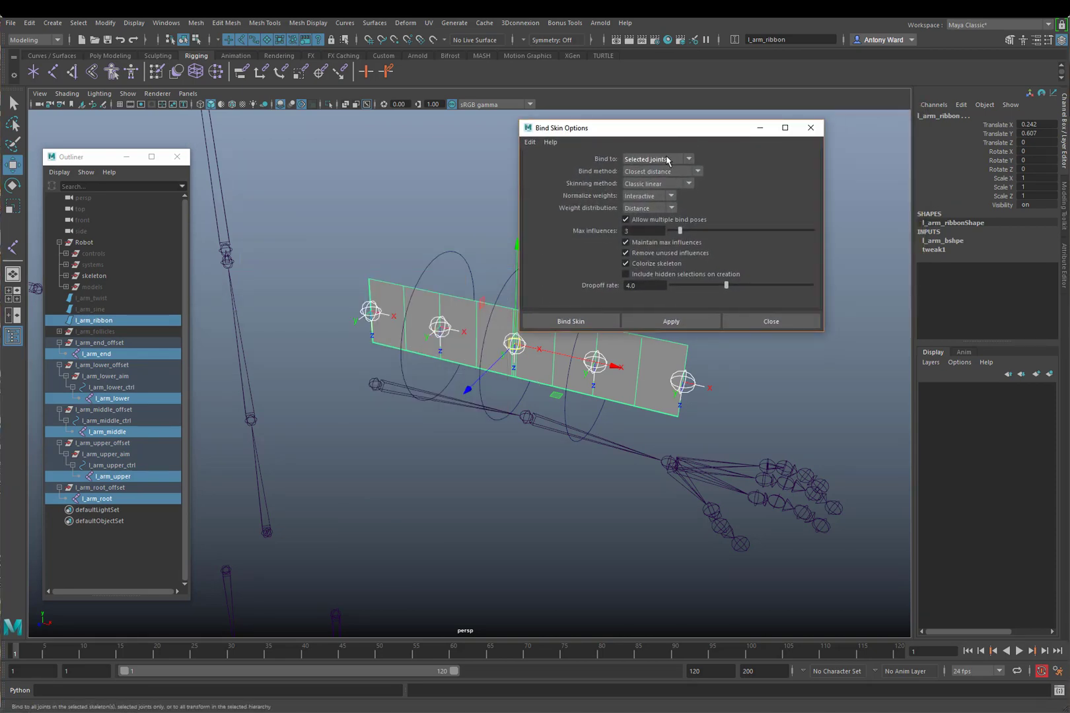
left_click(635, 231)
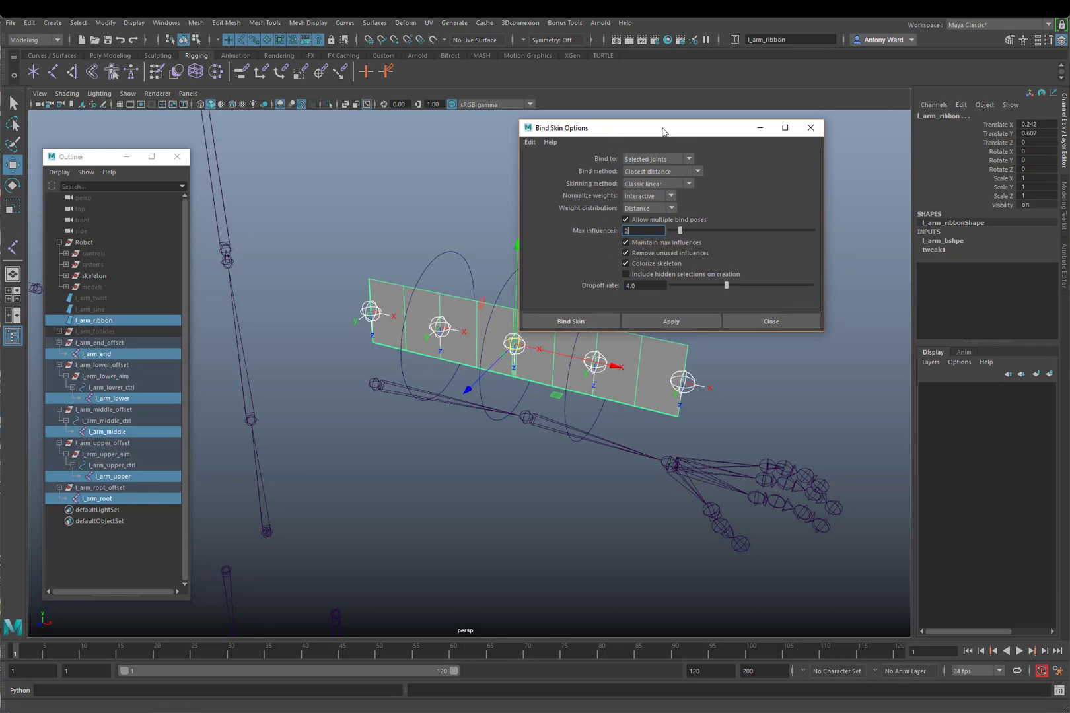
left_click_drag(662, 129, 734, 109)
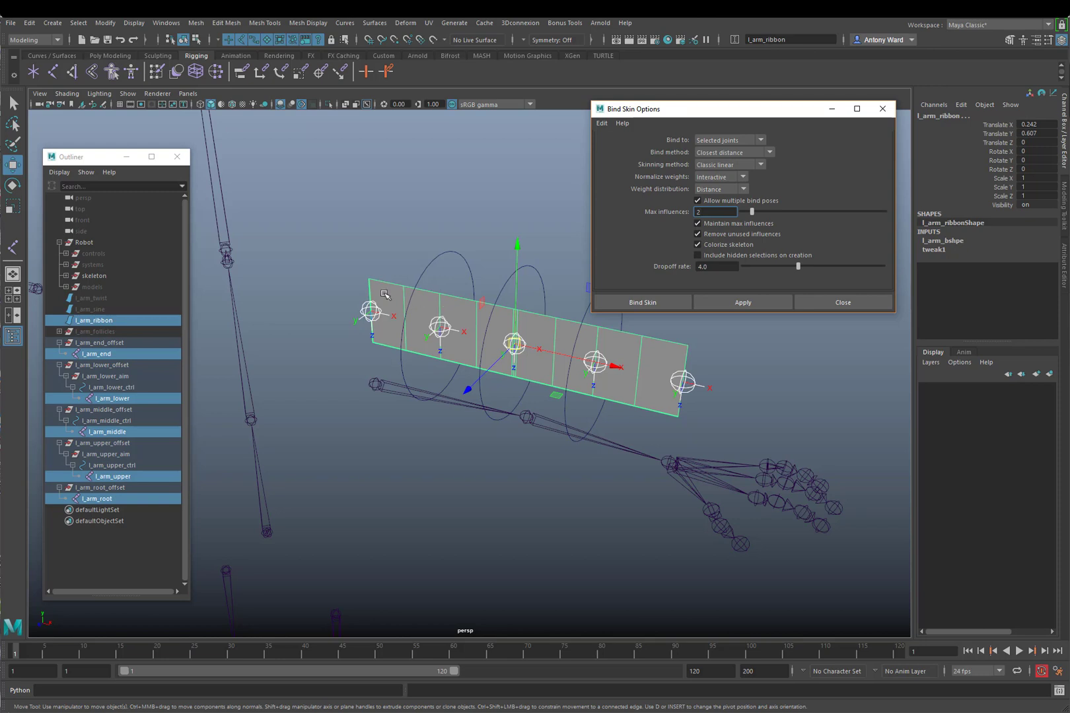
left_click(642, 302)
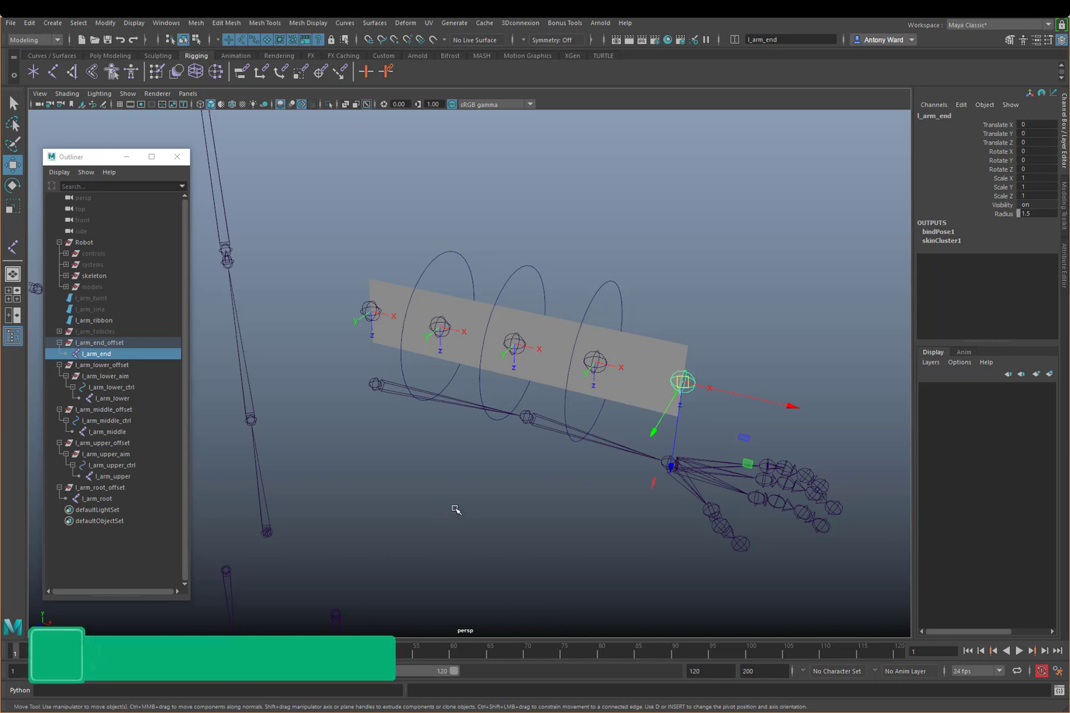
- Try moving the upper, middle and lower arm controls in turn to test the ribbon's deformation, undoing each move
left_click(447, 237)
left_click(446, 252)
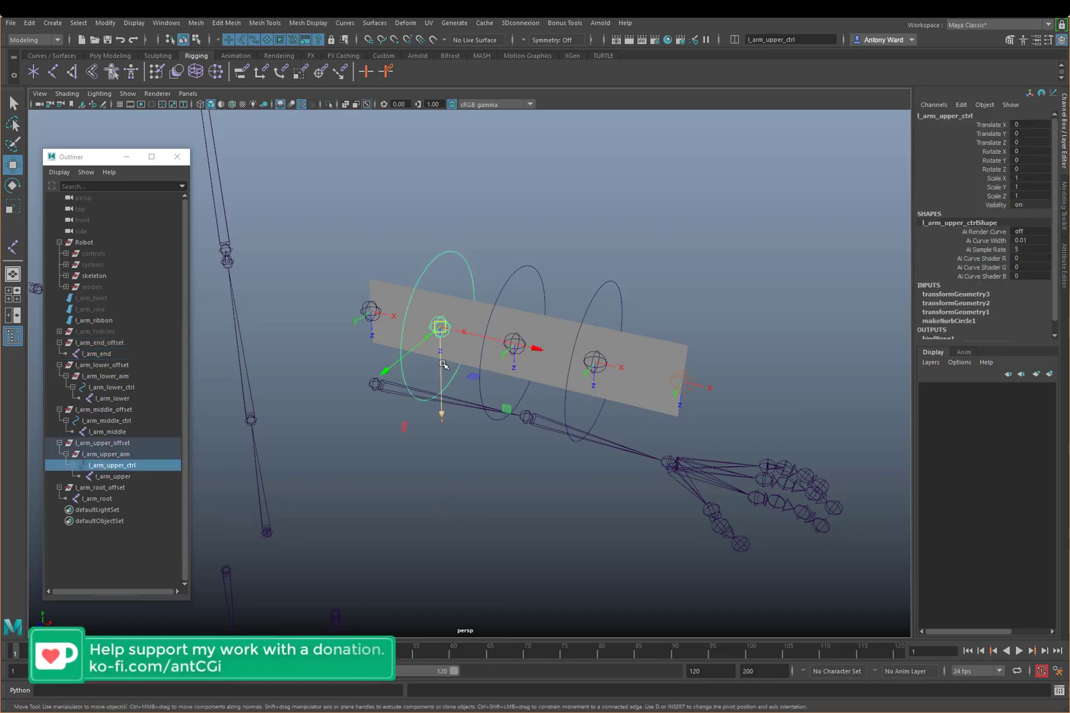
left_click_drag(439, 368, 437, 342)
key("ctrl+z")
left_click_drag(533, 279, 543, 320)
mouse_move(513, 400)
left_mouse_down()
mouse_move(509, 409)
mouse_move(503, 380)
left_mouse_up()
key("ctrl+z")
left_click(609, 282)
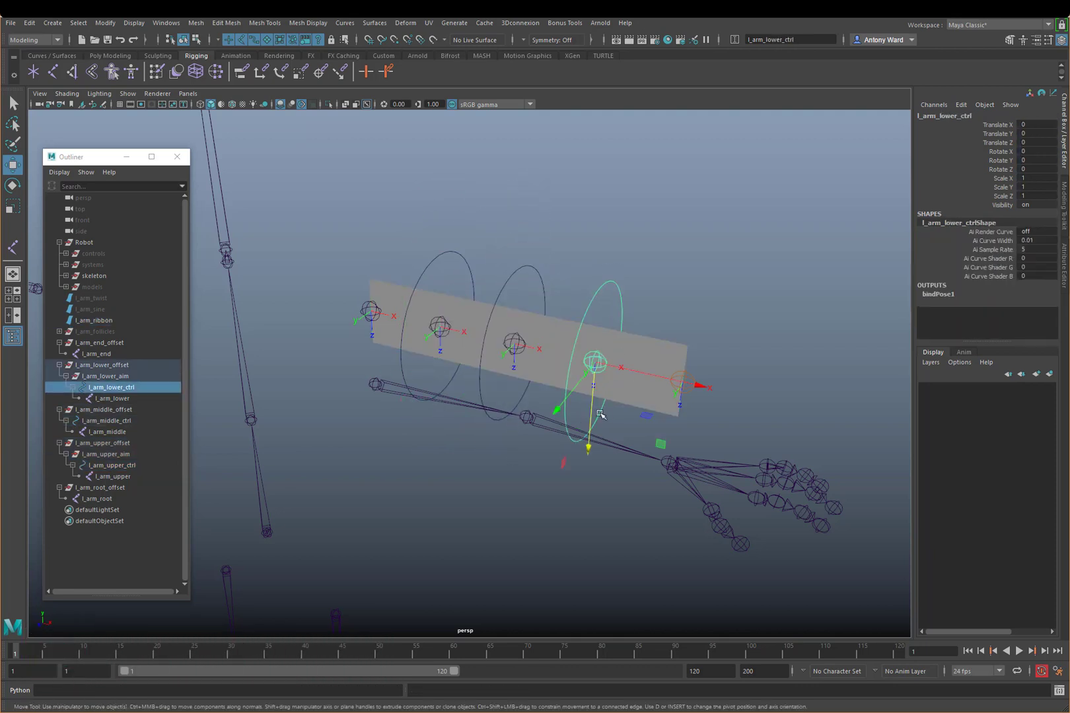
left_click_drag(591, 410, 573, 365)
key("ctrl+z")
- Try moving the l_arm_root joint along Z to test the ribbon's end, undo the move and clear the selection
left_click(371, 310)
mouse_move(376, 365)
left_mouse_down()
mouse_move(376, 312)
mouse_move(376, 353)
left_mouse_up()
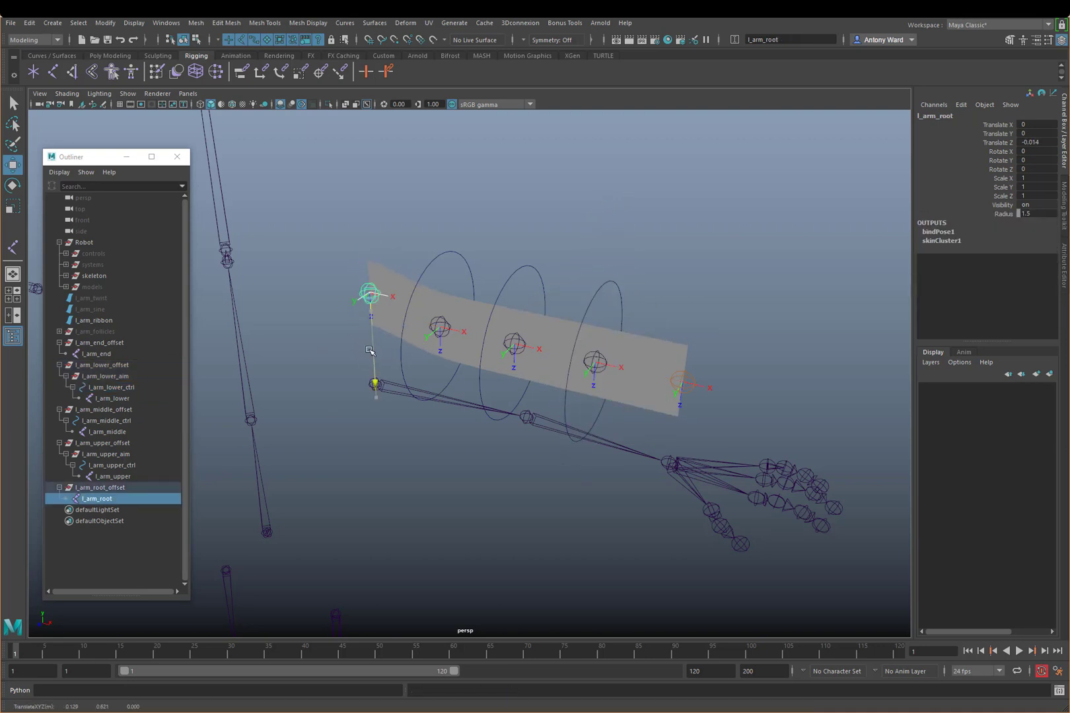
key("ctrl+z")
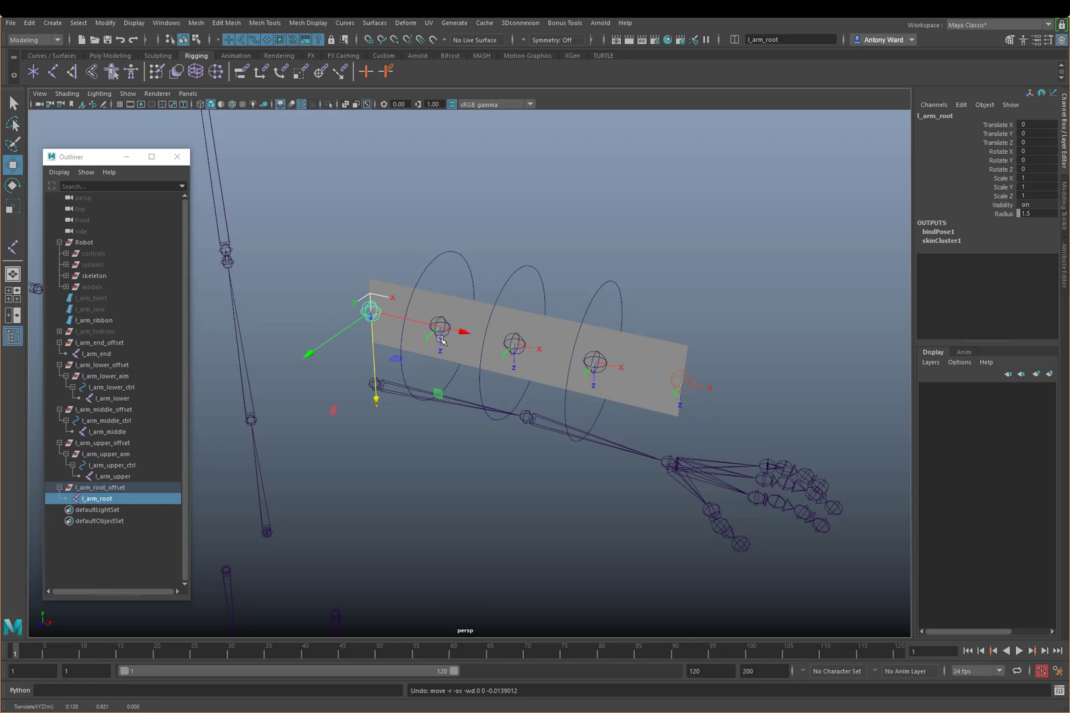
left_click(415, 234)
- Unhide the l_arm_follicles group and select l_arm_upper_ctrl
left_click(96, 331)
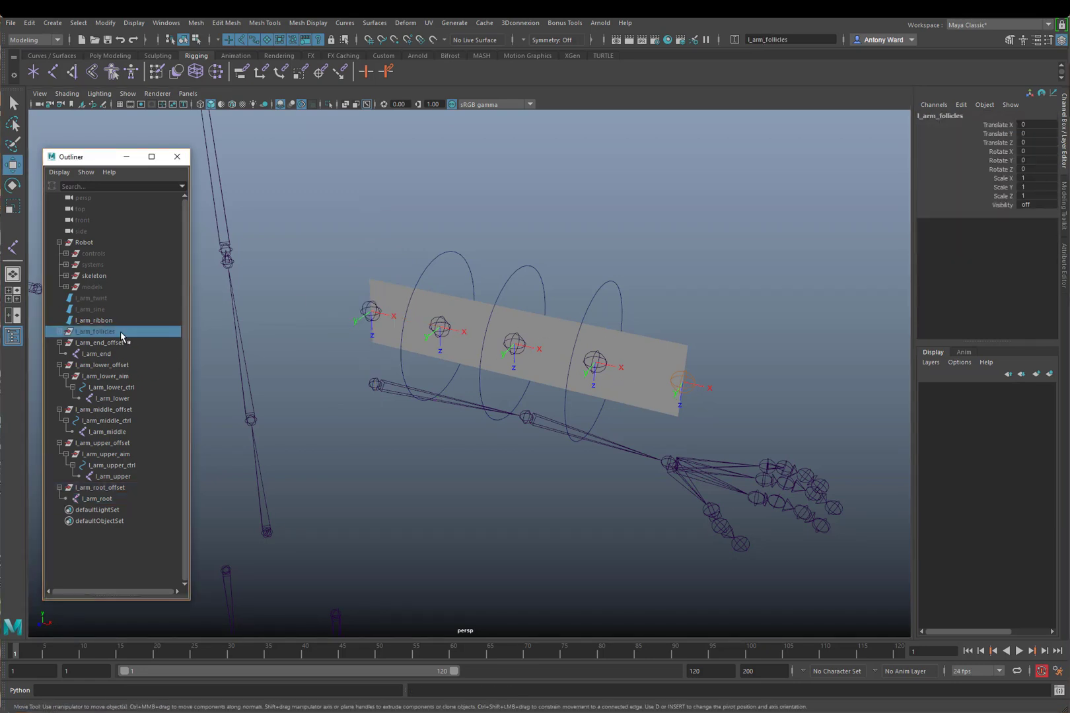
left_click(455, 367)
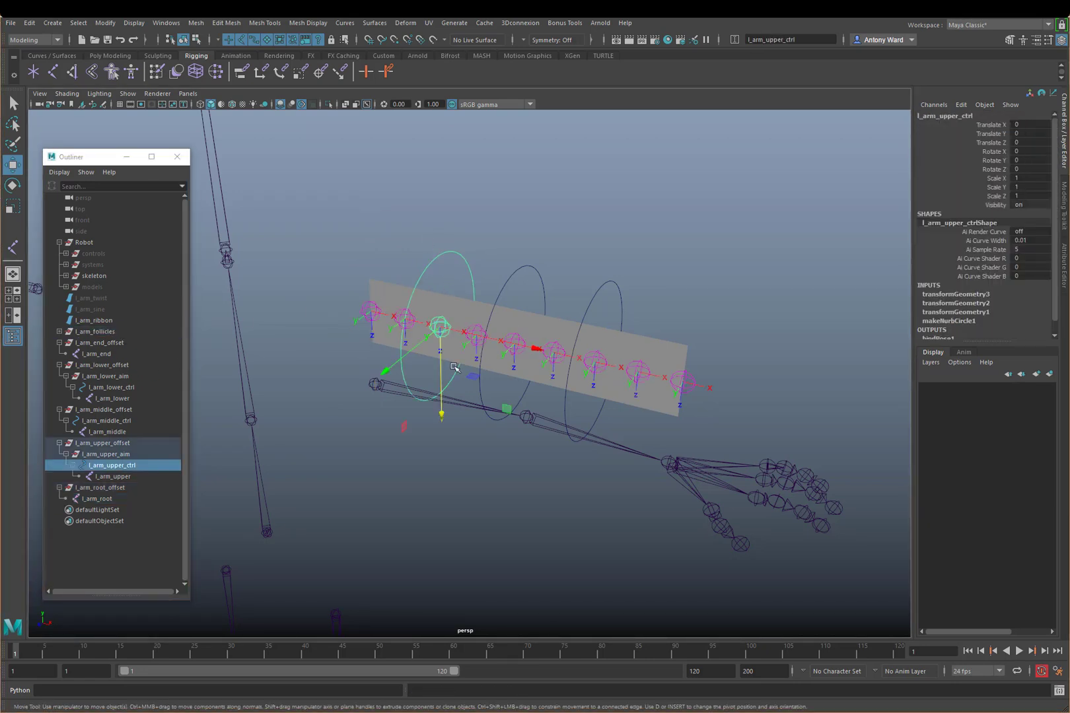
- Try moving and rotating l_arm_upper_ctrl to test how the ribbon and follicle joints follow, undo the changes and clear the selection
left_click_drag(442, 371, 377, 305)
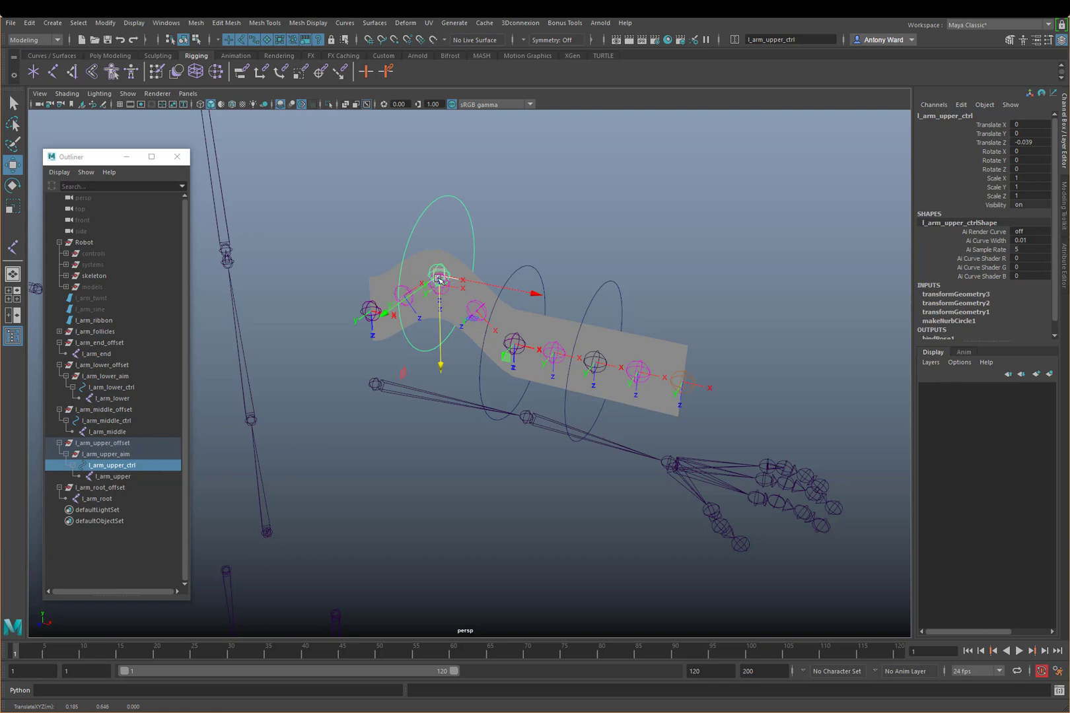
key("e")
left_click_drag(435, 291, 402, 298)
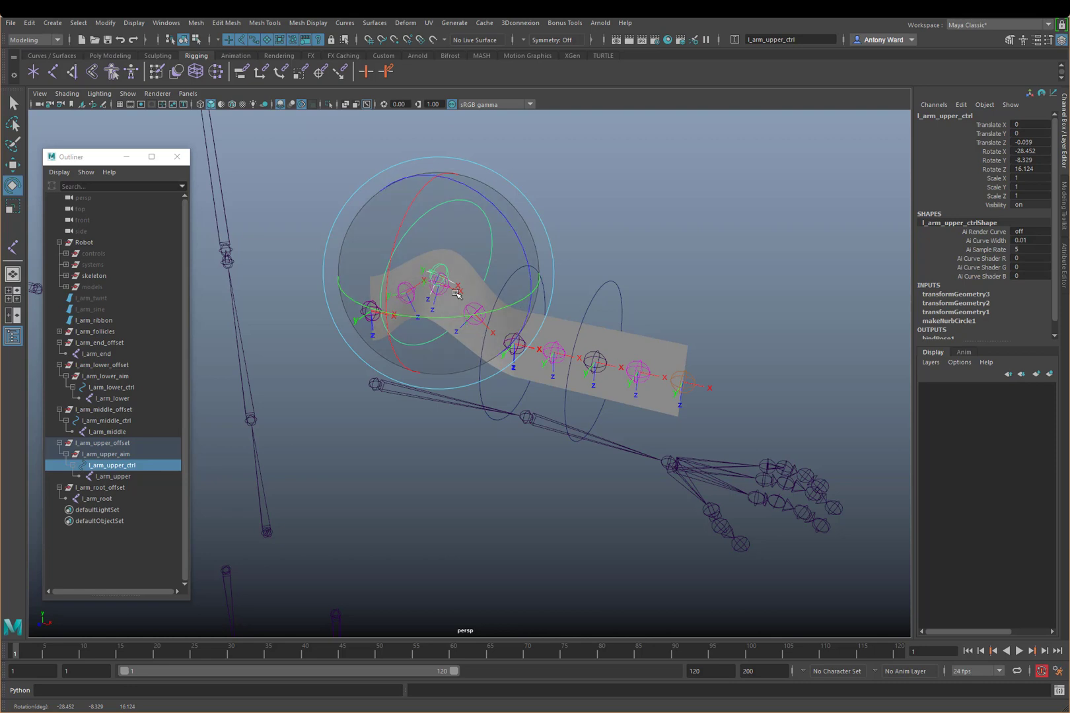
left_click_drag(442, 238, 447, 197)
key("ctrl+z")
key("ctrl+z")
key("ctrl+z")
key("ctrl+z")
key("ctrl+z")
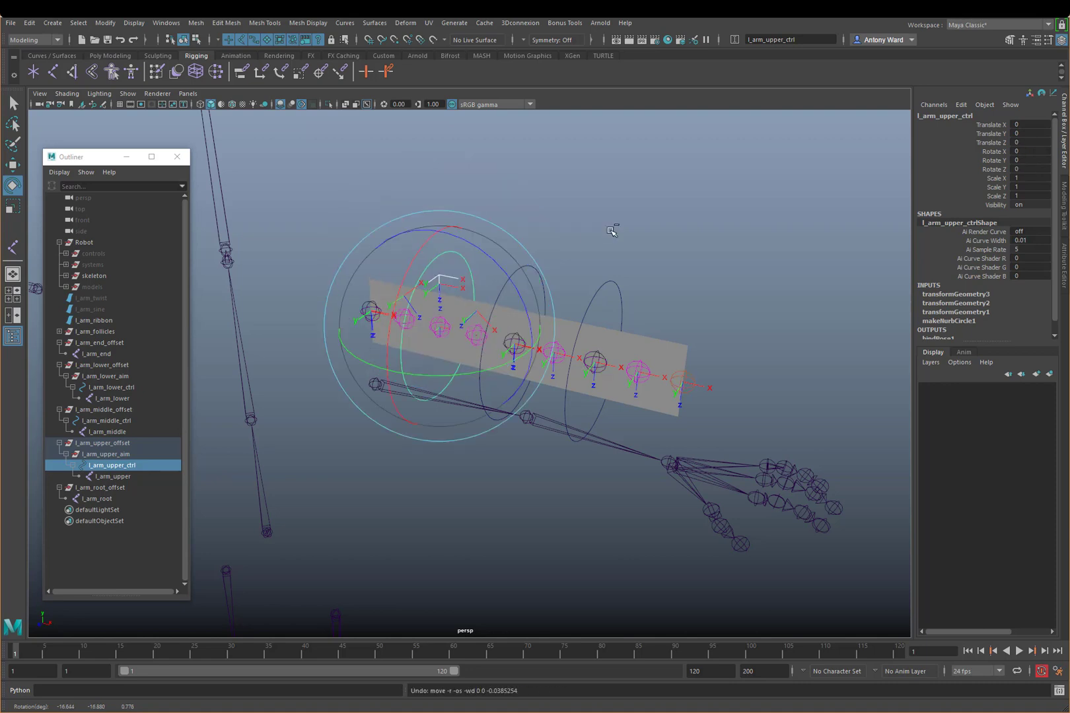
left_click(553, 215)
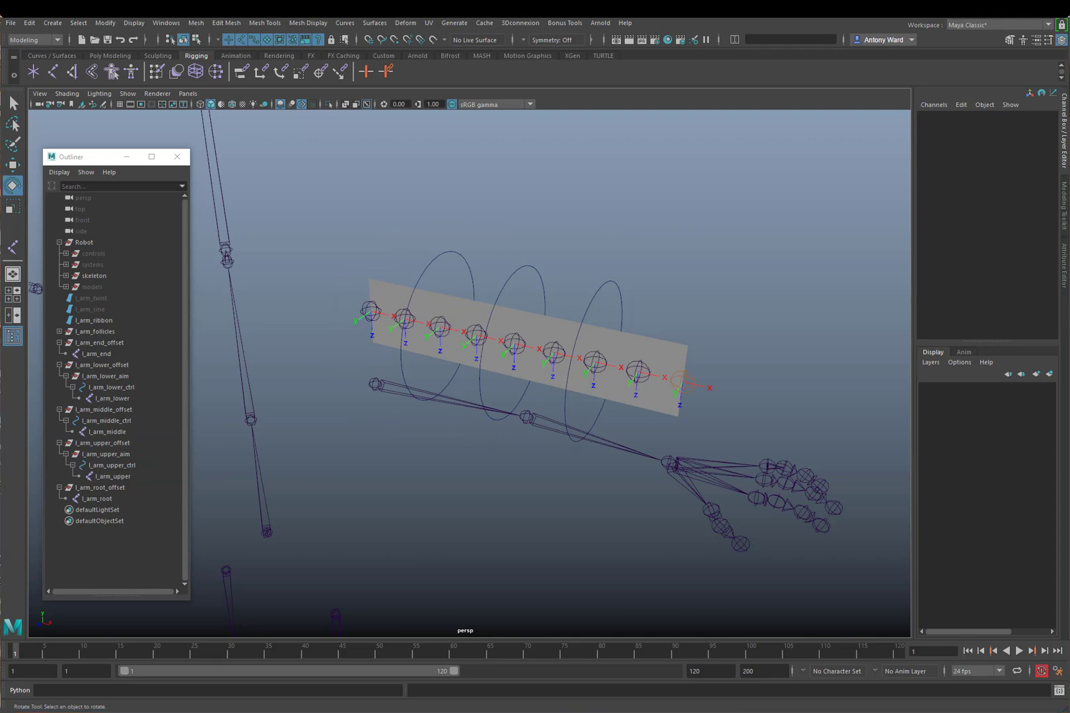
- Parent constrain l_arm_root_offset to the l_shoulder joint on all translate and rotate axes, with Maintain offset off
left_click_drag(549, 422, 554, 417, "alt")
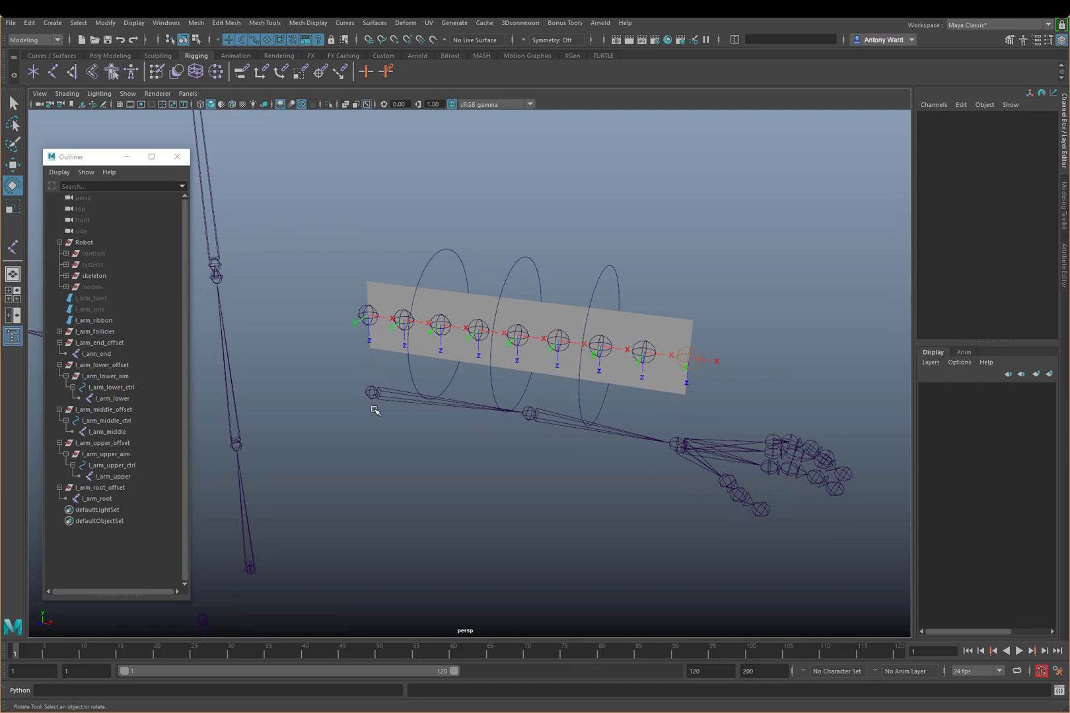
left_click_drag(387, 384, 385, 426)
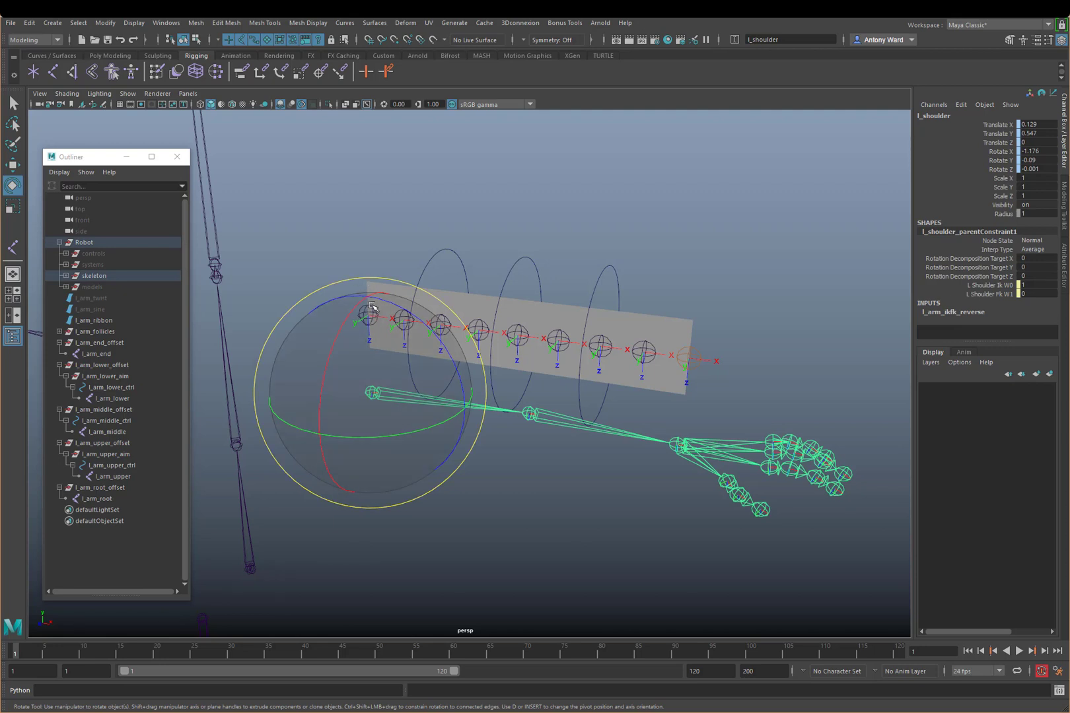
left_click(581, 197)
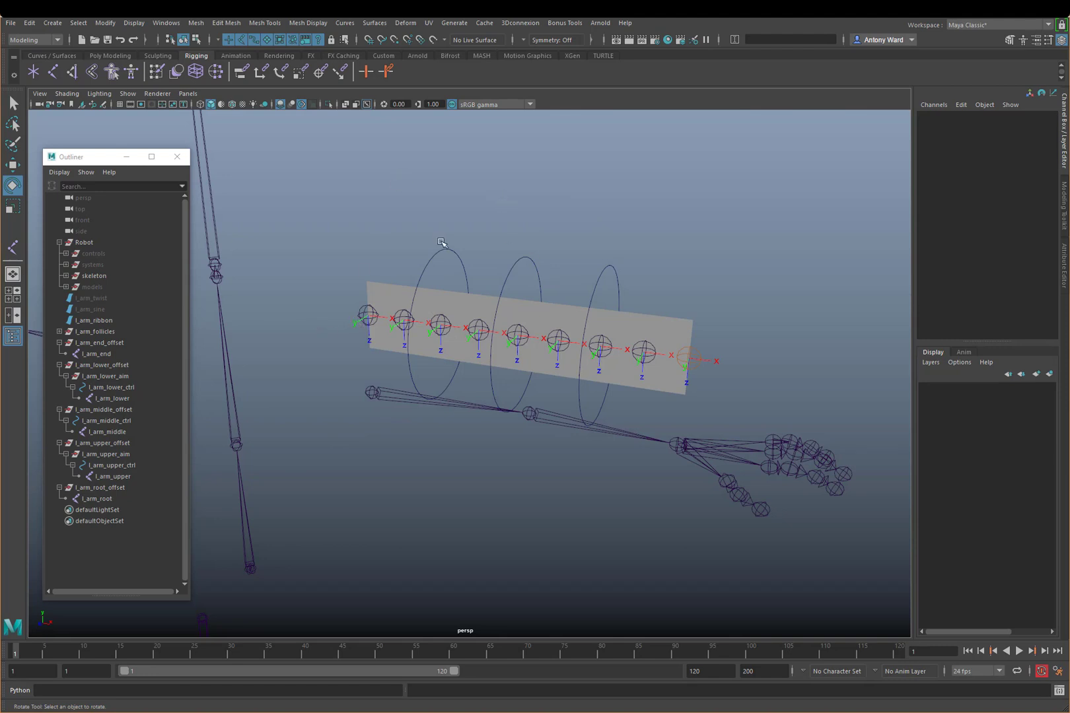
key("space")
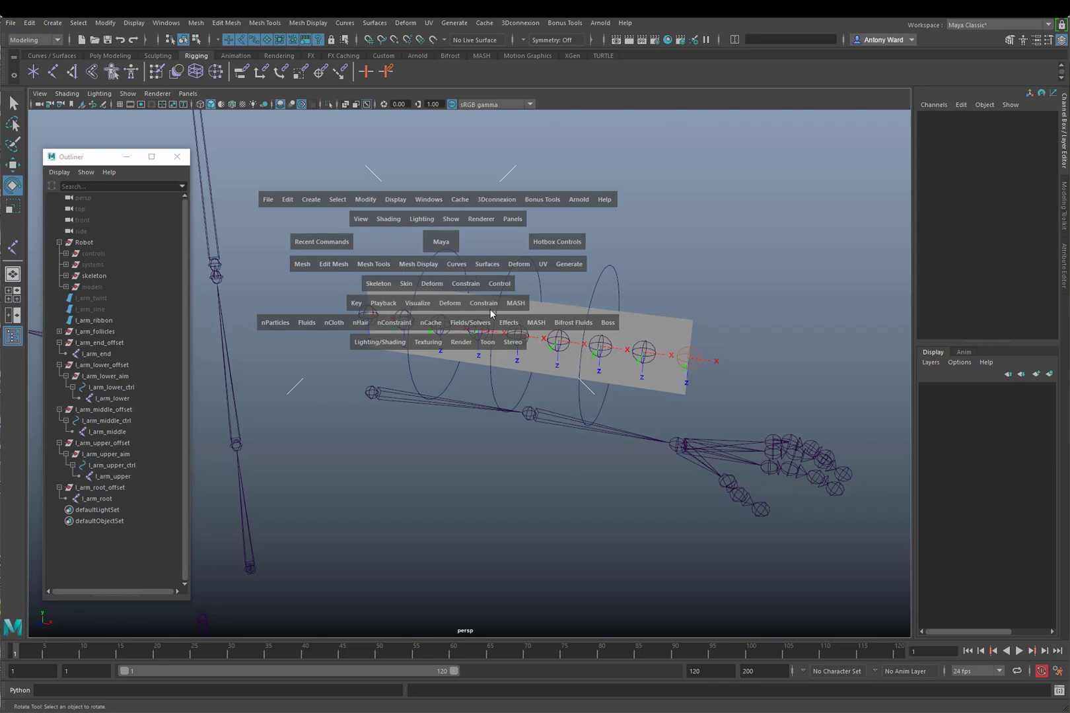
left_click_drag(490, 314, 567, 316)
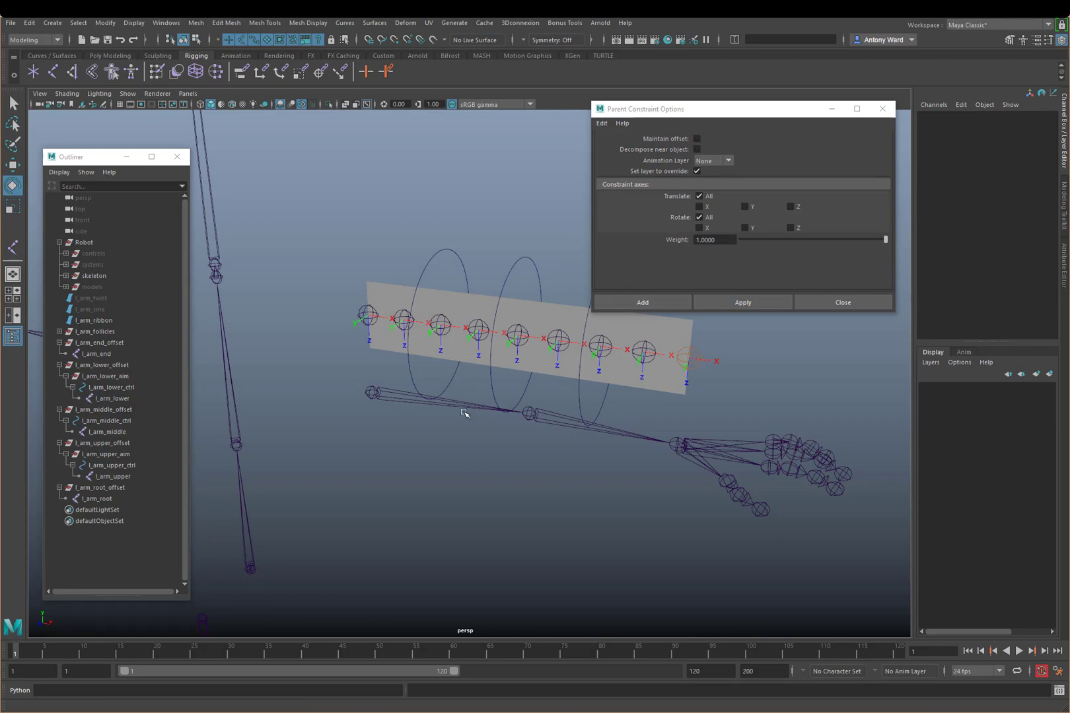
middle_click_drag(465, 413, 447, 426, "alt")
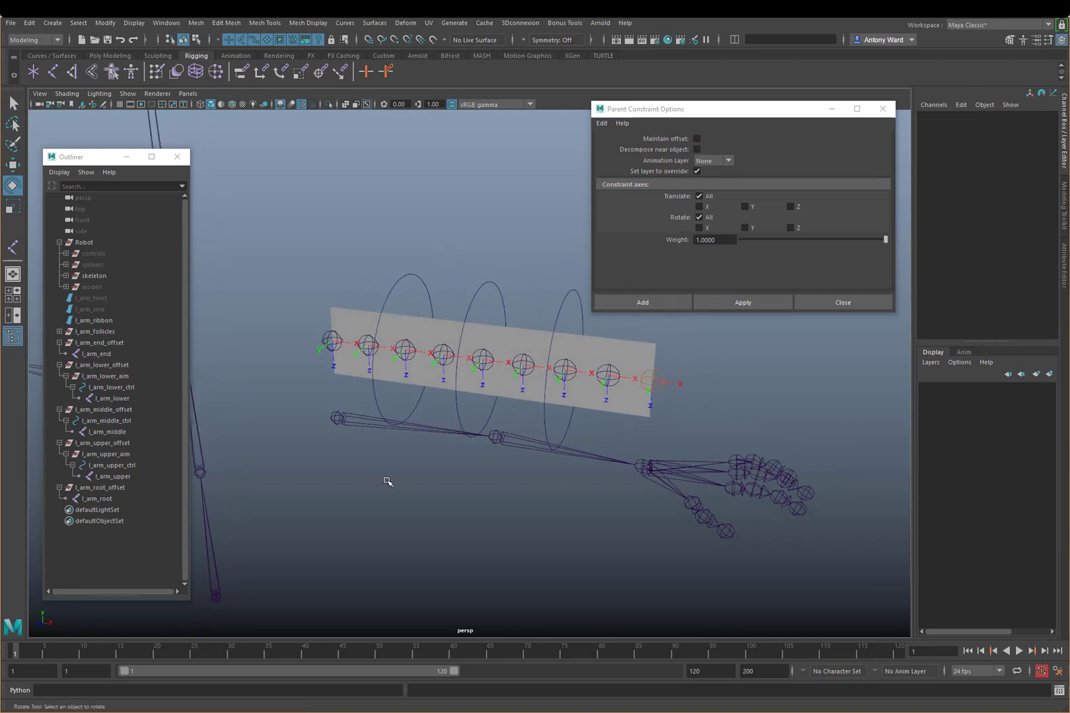
left_click(339, 418)
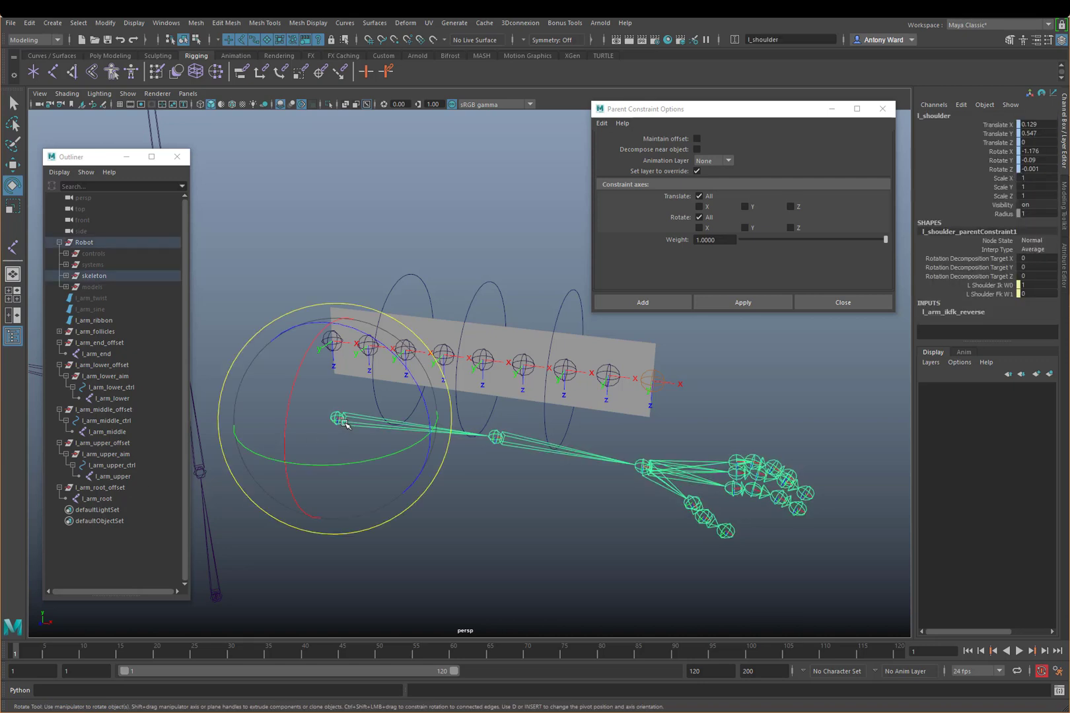
left_click(114, 489)
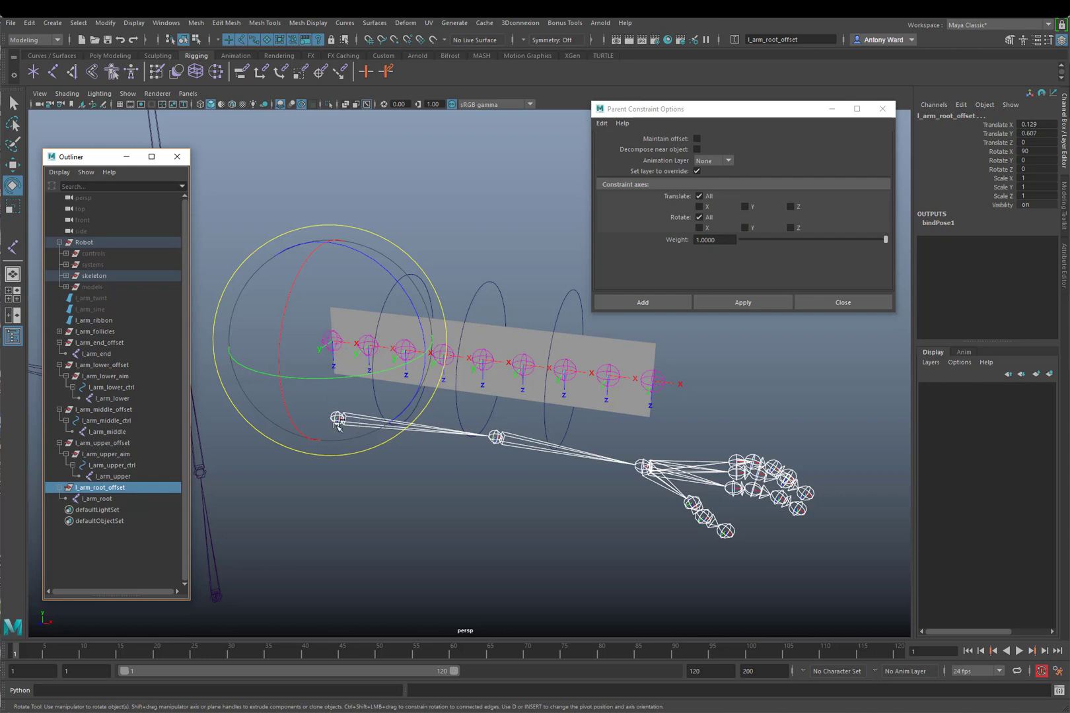
left_click(762, 303)
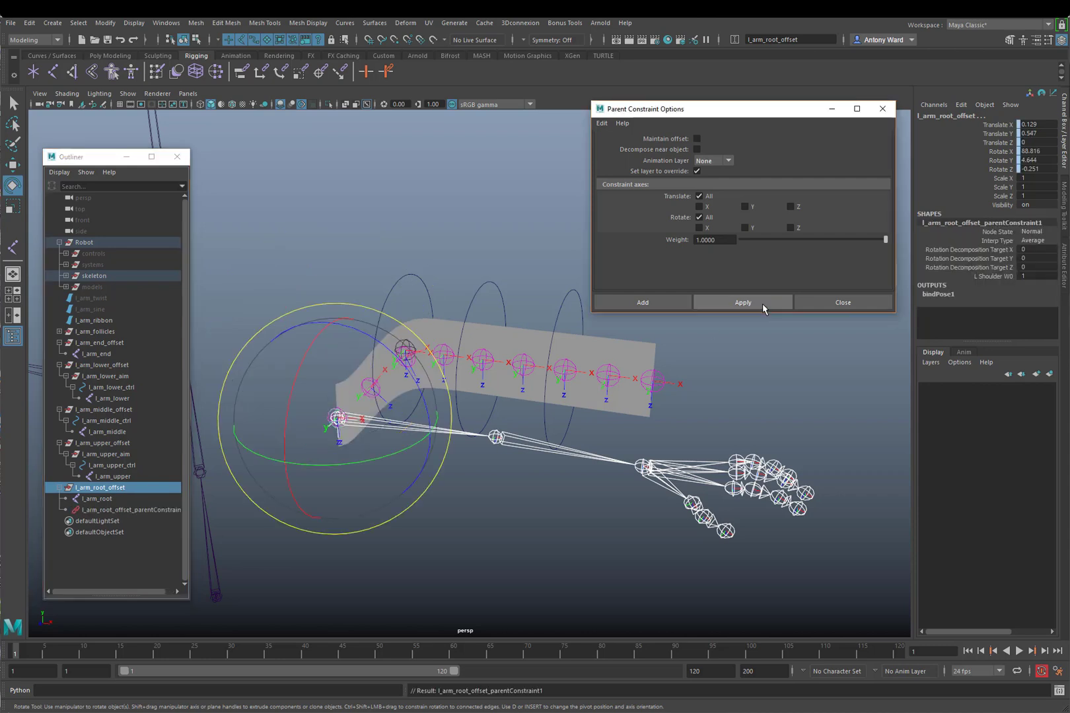
- Parent constrain l_arm_middle_offset to the l_elbow joint with the same constraint options
left_click(123, 411)
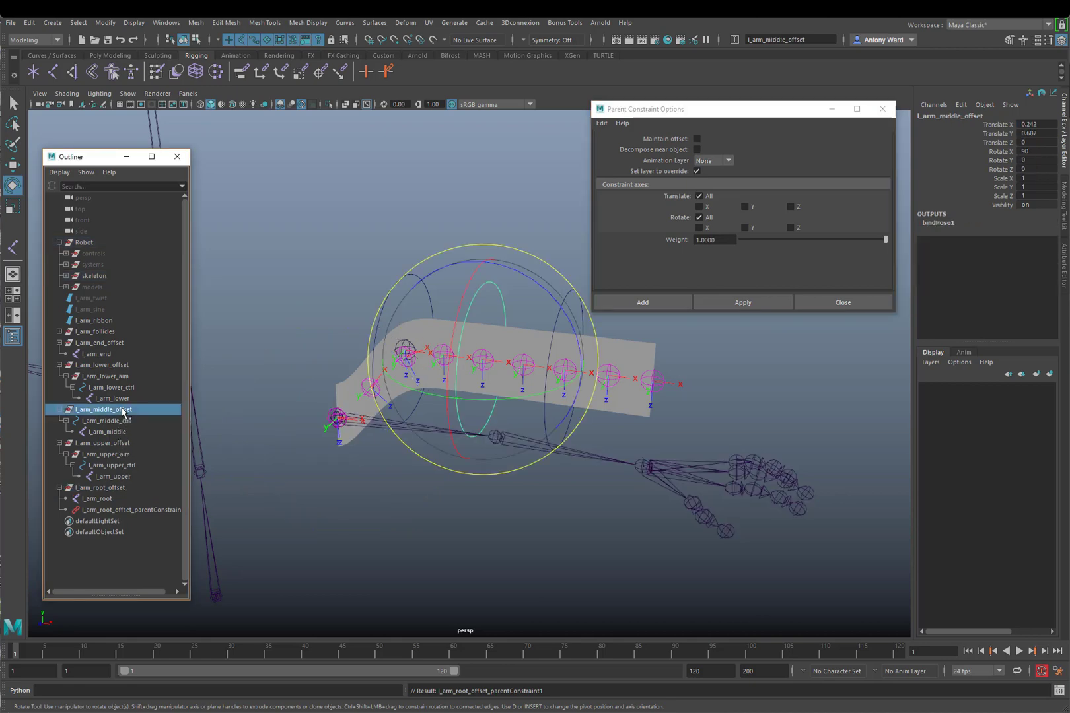
left_click(510, 533)
left_click(498, 439)
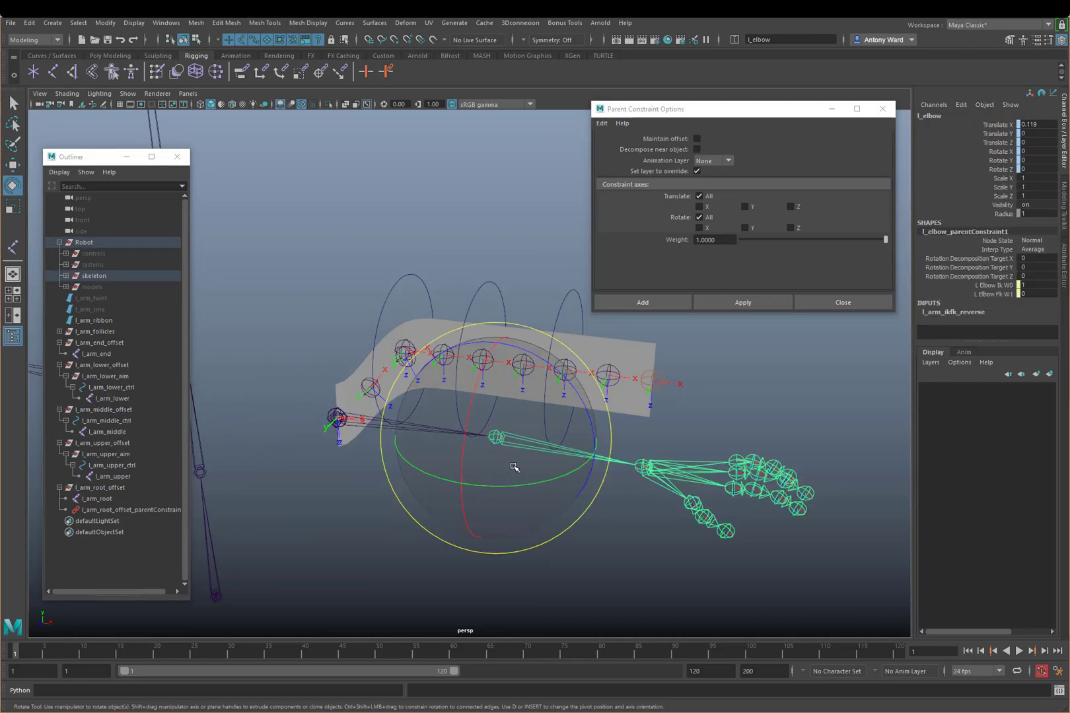
left_click(121, 410, "ctrl")
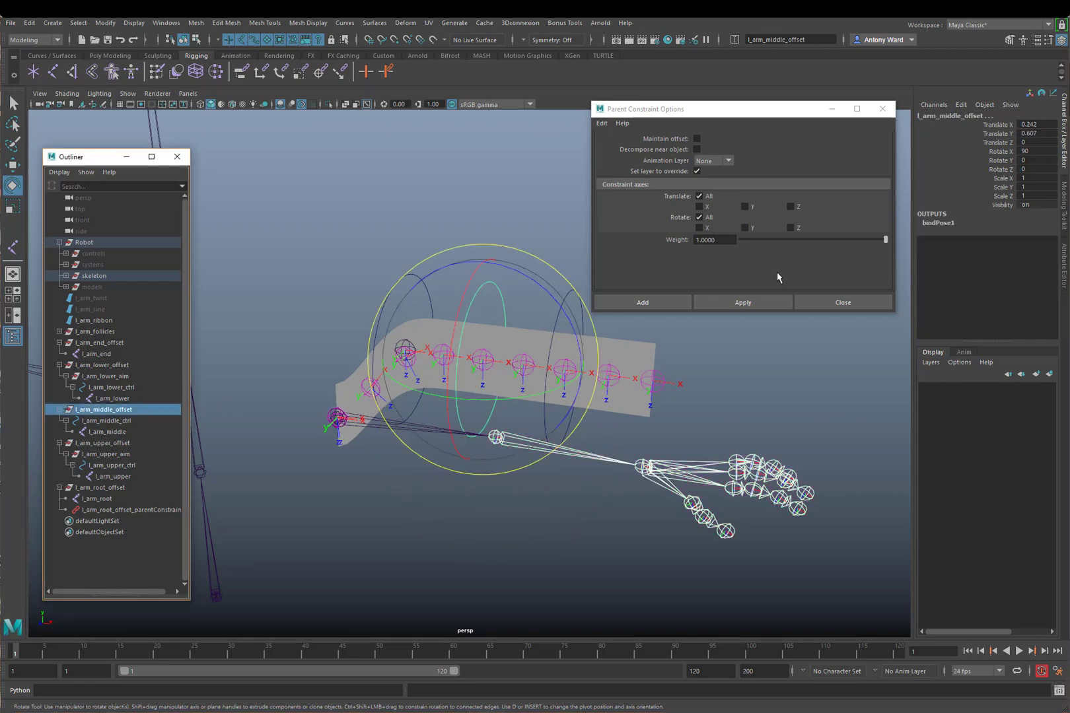
left_click(742, 302)
- Parent constrain l_arm_end_offset to the l_wrist joint with the same constraint options
left_click_drag(456, 429, 485, 440, "alt")
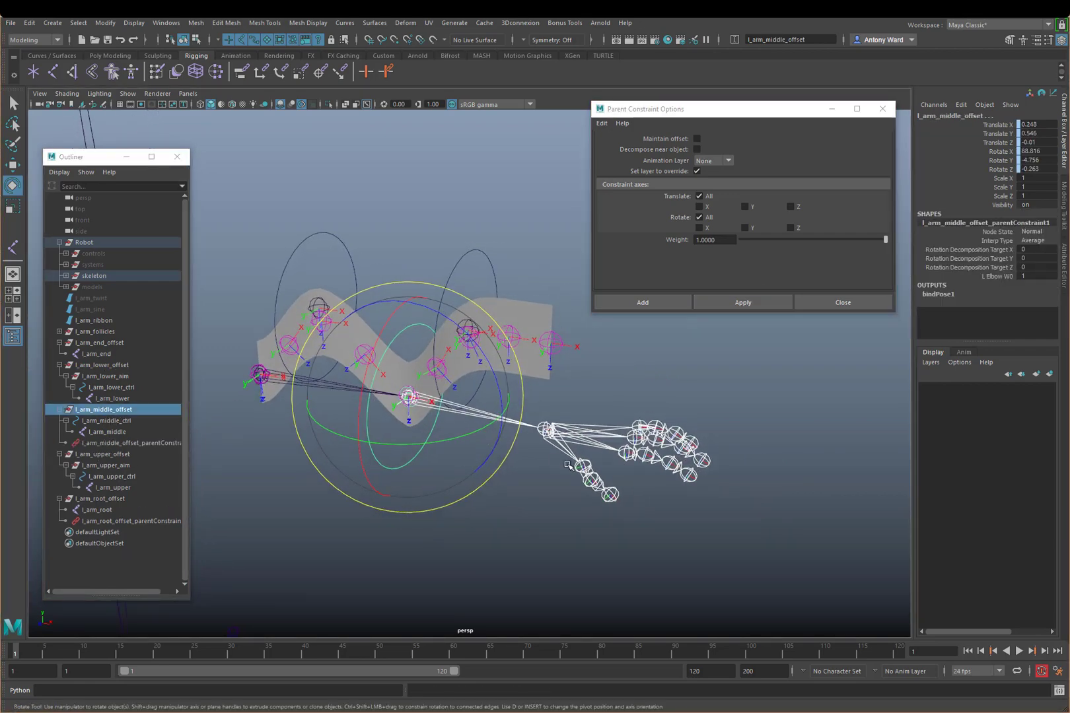
left_click(542, 435)
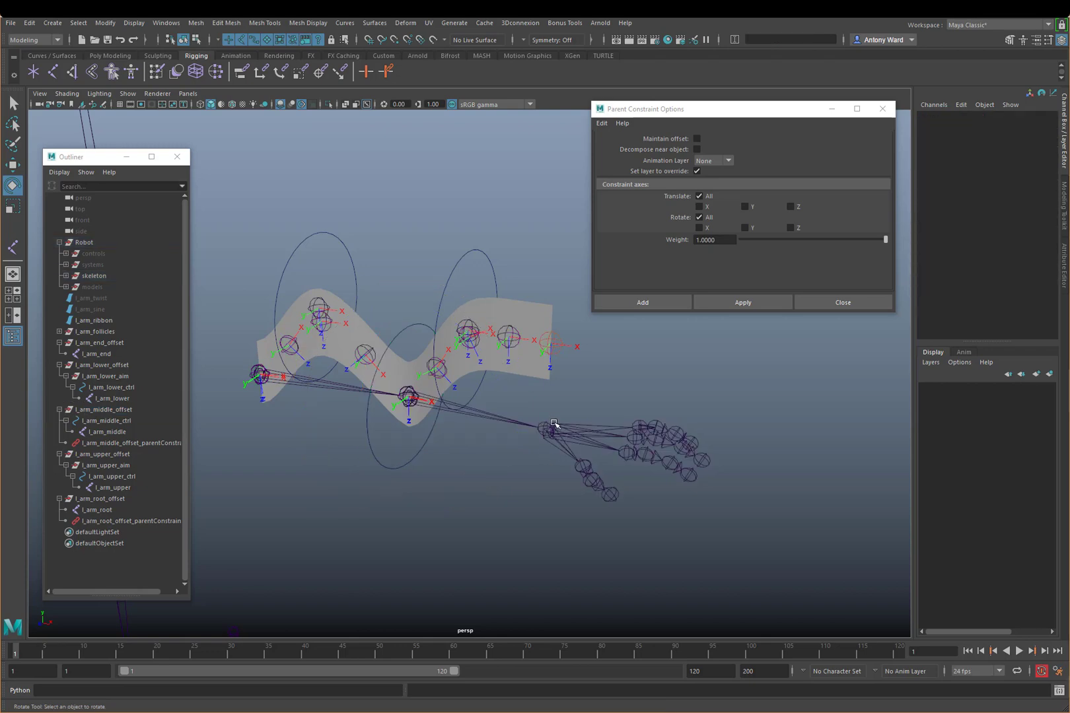
left_click(554, 423)
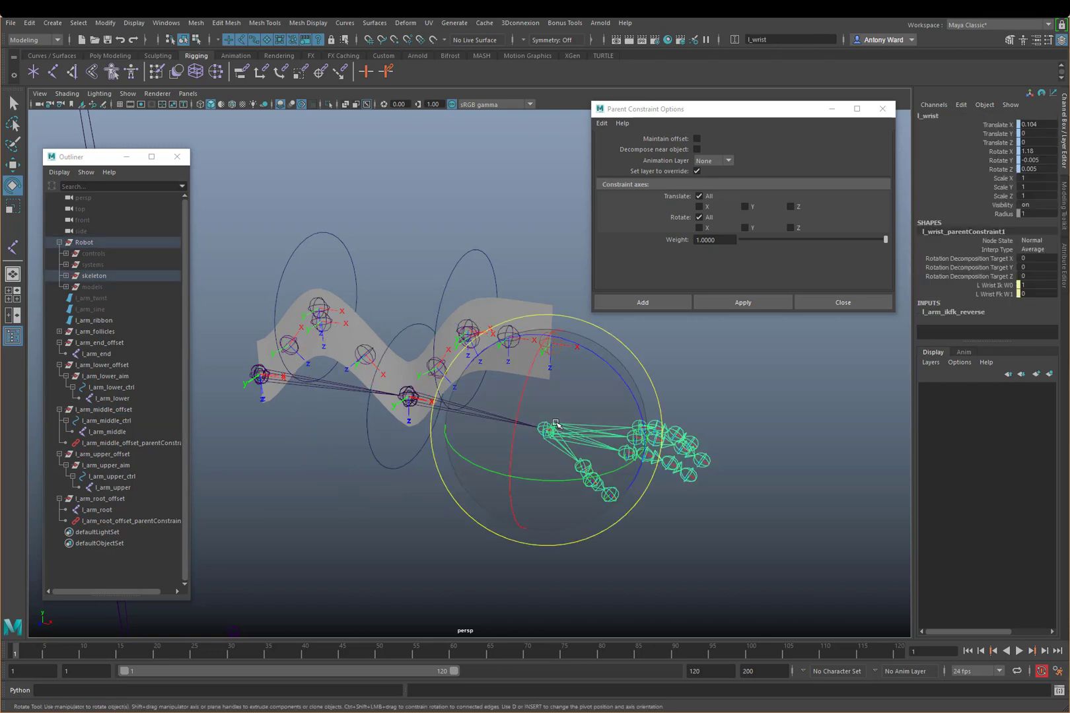
left_click(127, 343, "ctrl")
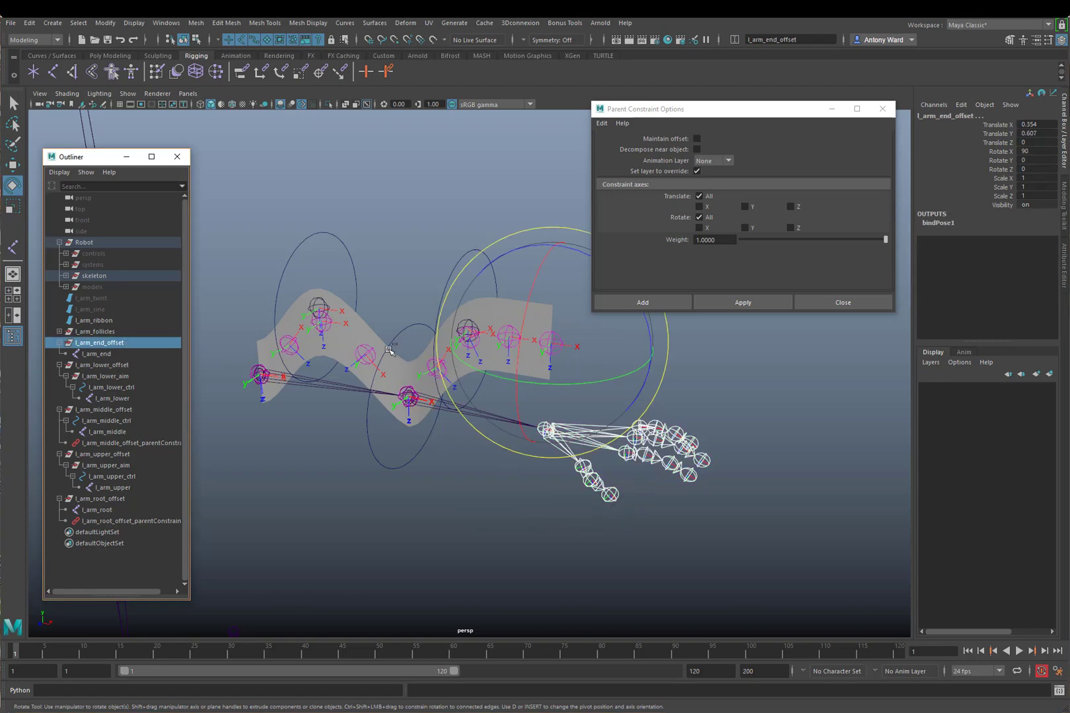
left_click(744, 303)
- Unhide the controls group under Robot
right_click_drag(604, 502, 581, 502, "alt")
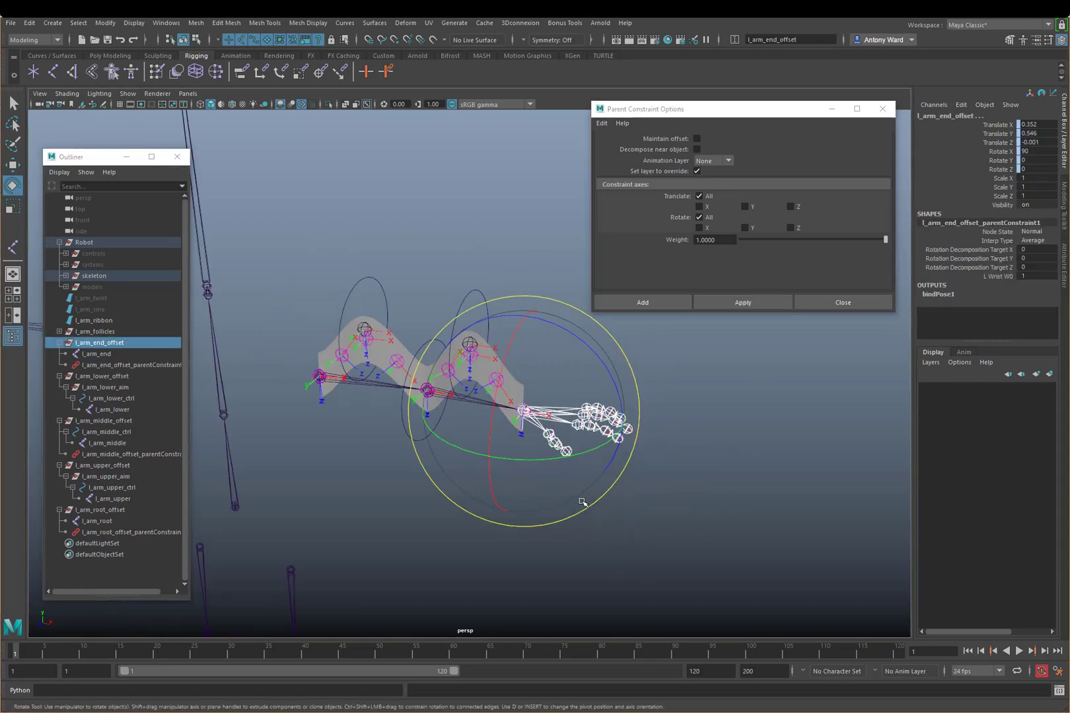
left_click(636, 439)
left_click(112, 265)
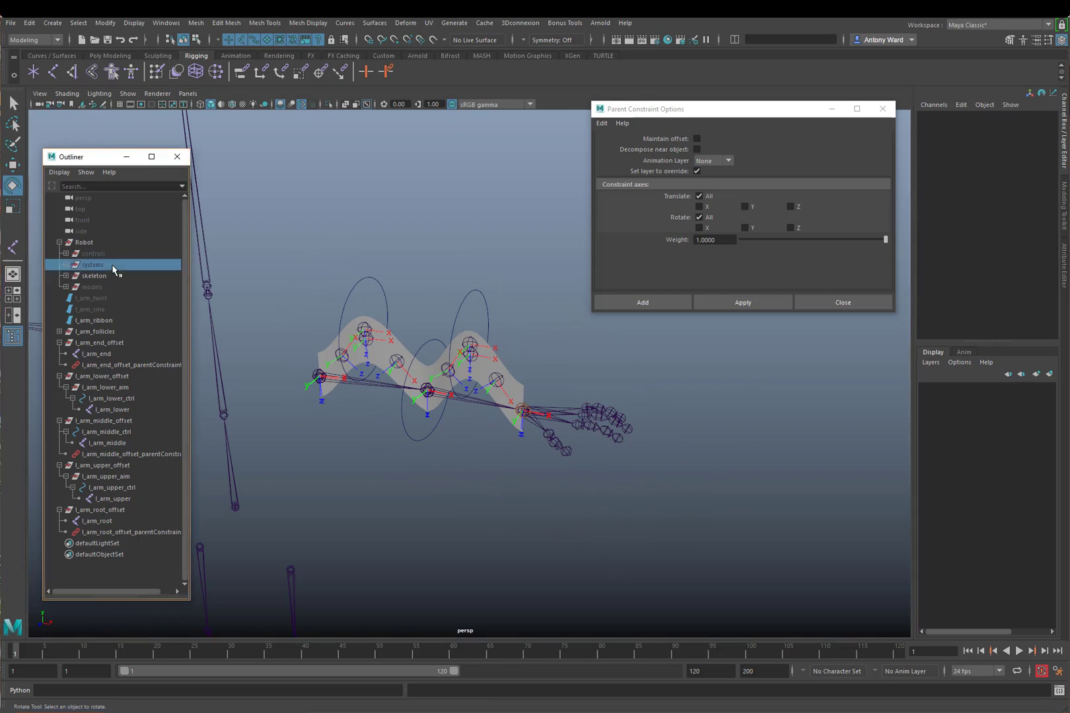
left_click(113, 257)
key("shift+h")
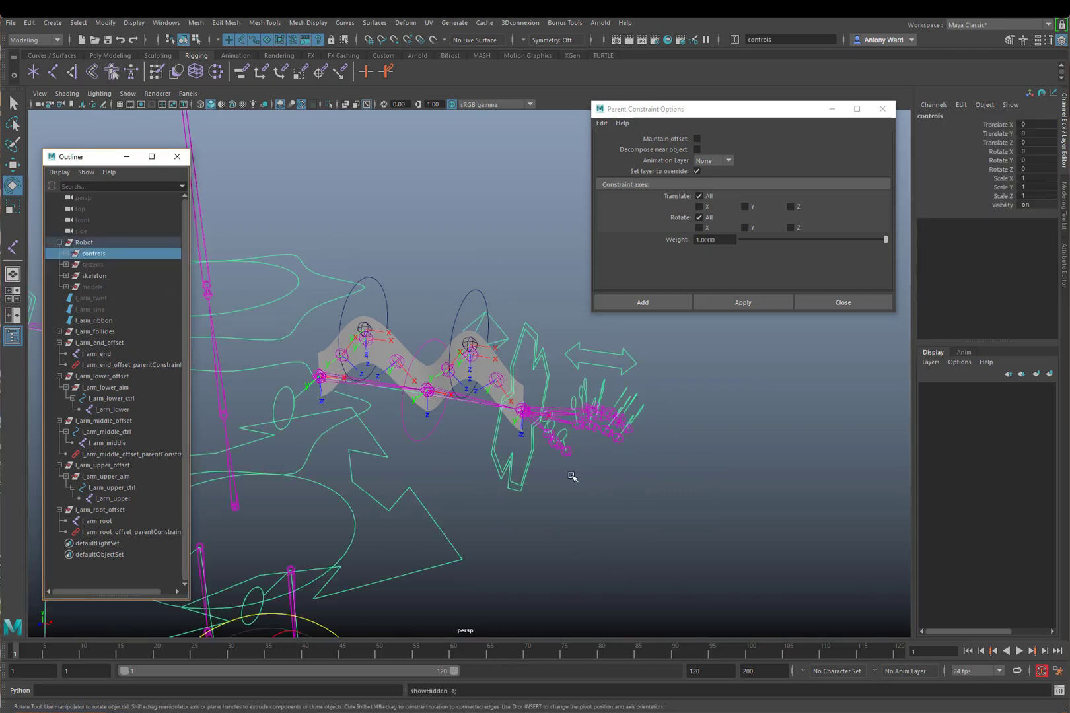
- Try moving l_arm_IK_ctrl away from the shoulder to test how the constrained ribbon follows the arm, and undo the move
mouse_move(516, 465)
left_mouse_down()
mouse_move(490, 477)
mouse_move(527, 477)
left_mouse_up()
key("w")
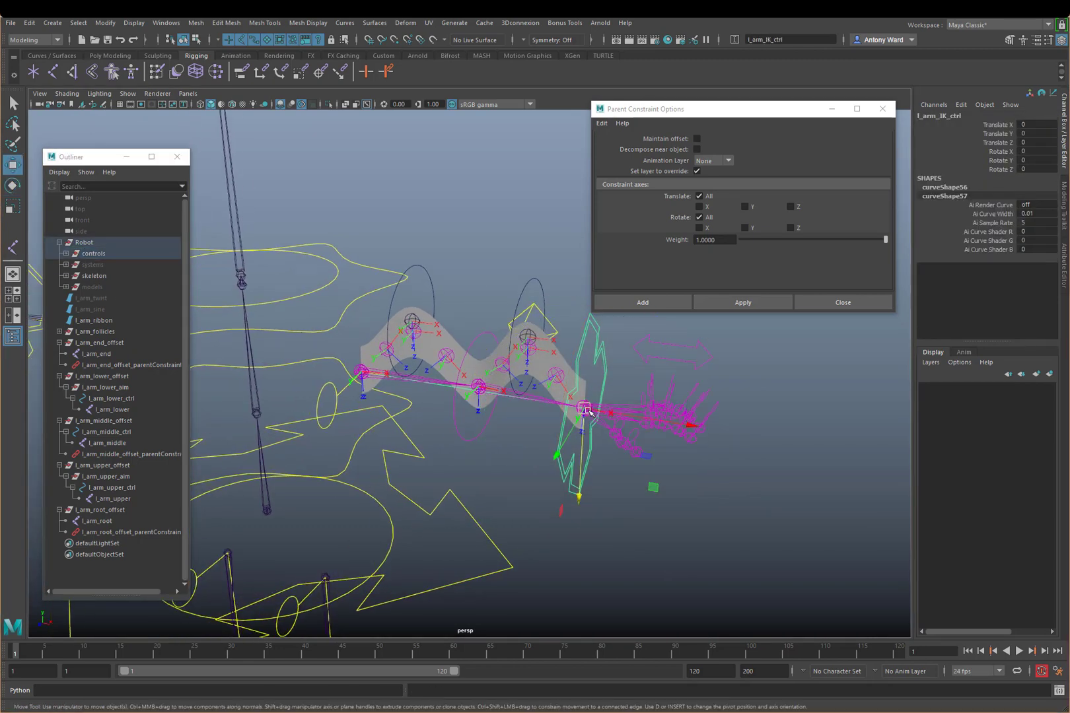
left_click_drag(585, 409, 609, 421)
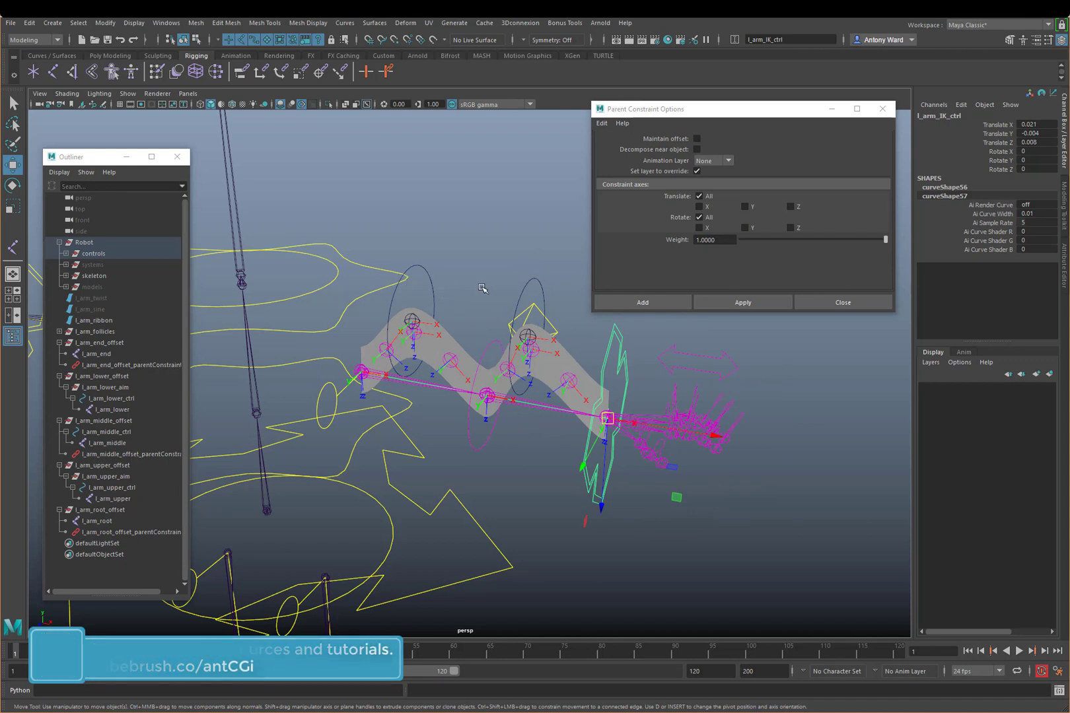
left_click_drag(436, 383, 426, 390, "alt")
right_click_drag(428, 389, 454, 390, "alt")
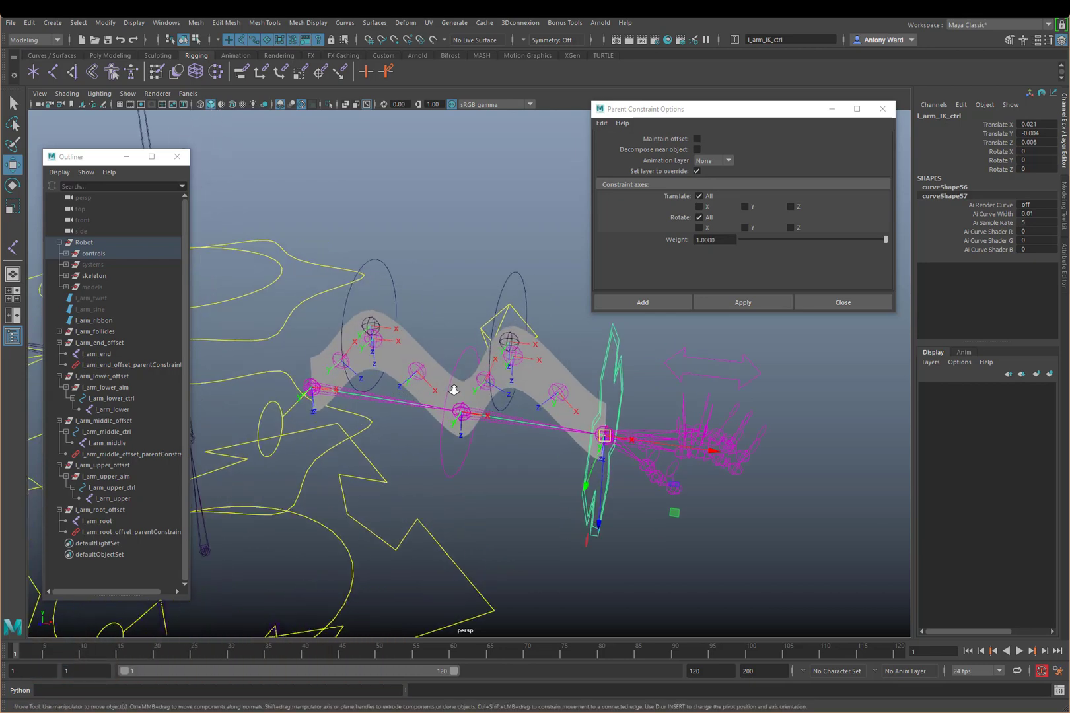
key("ctrl+z")
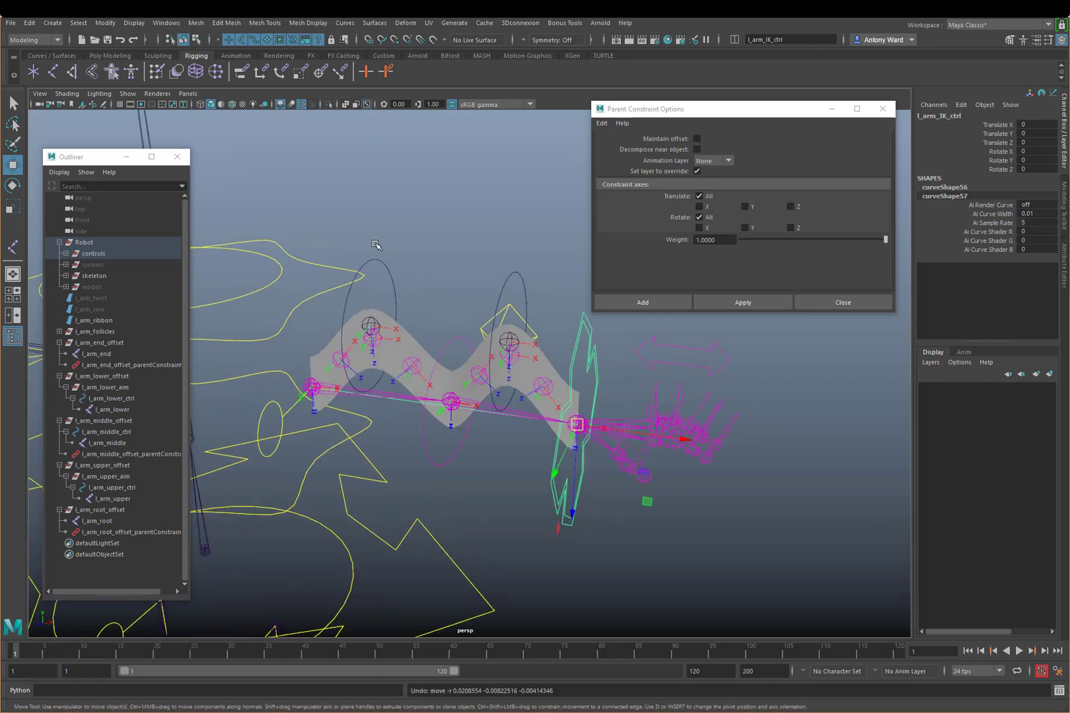
- Check l_arm_upper_ctrl, try moving l_arm_middle_ctrl upward to test the ribbon's middle, and undo the move
left_click(389, 334)
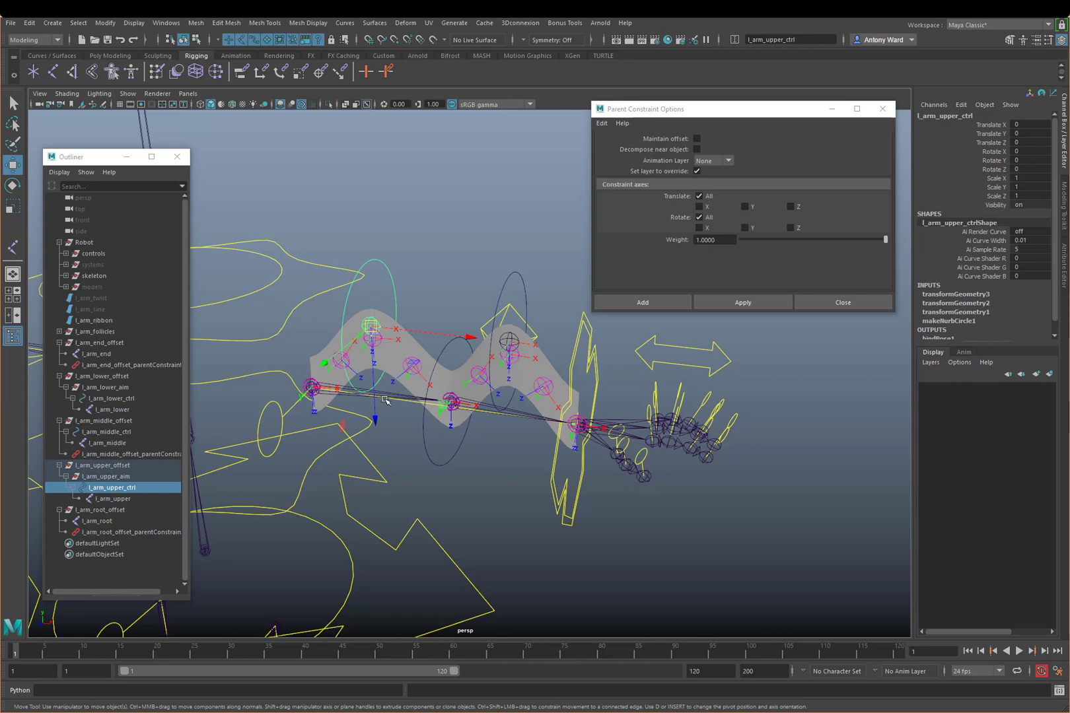
left_click_drag(446, 402, 442, 400, "alt")
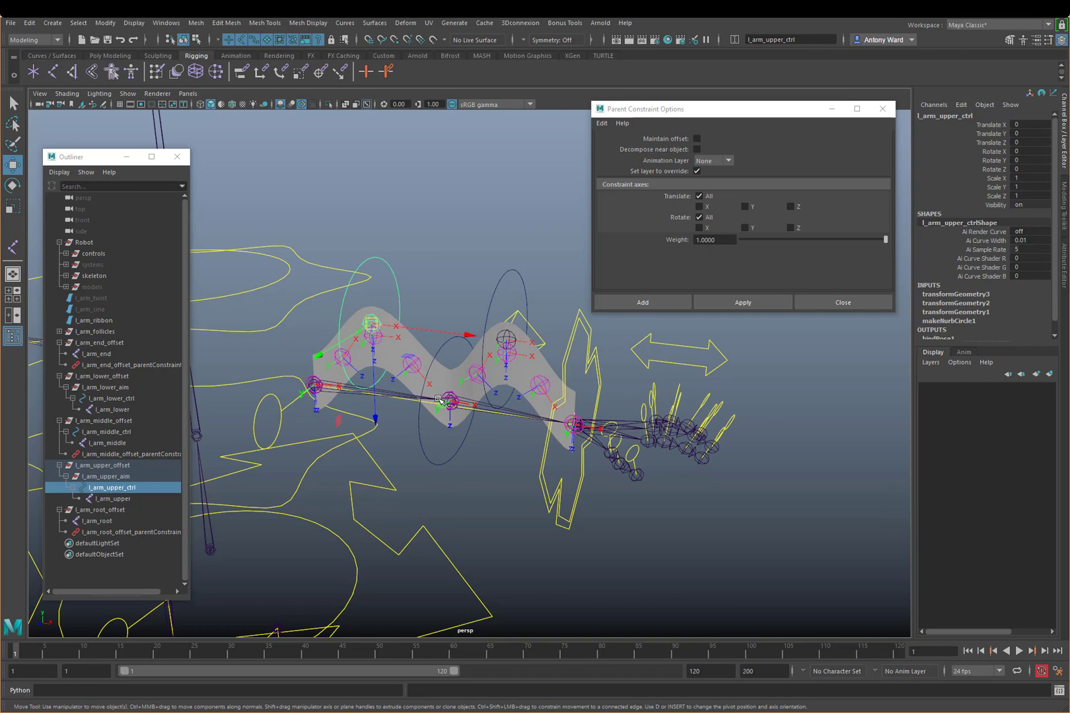
left_click(455, 356)
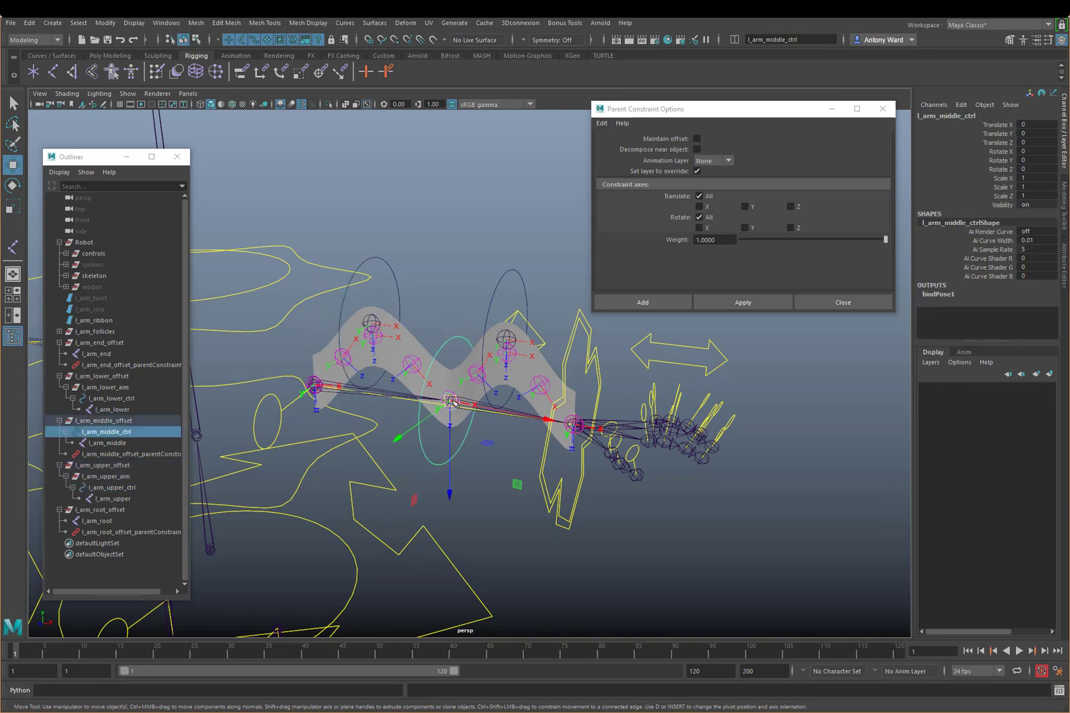
left_click_drag(451, 401, 454, 362)
key("ctrl+z")
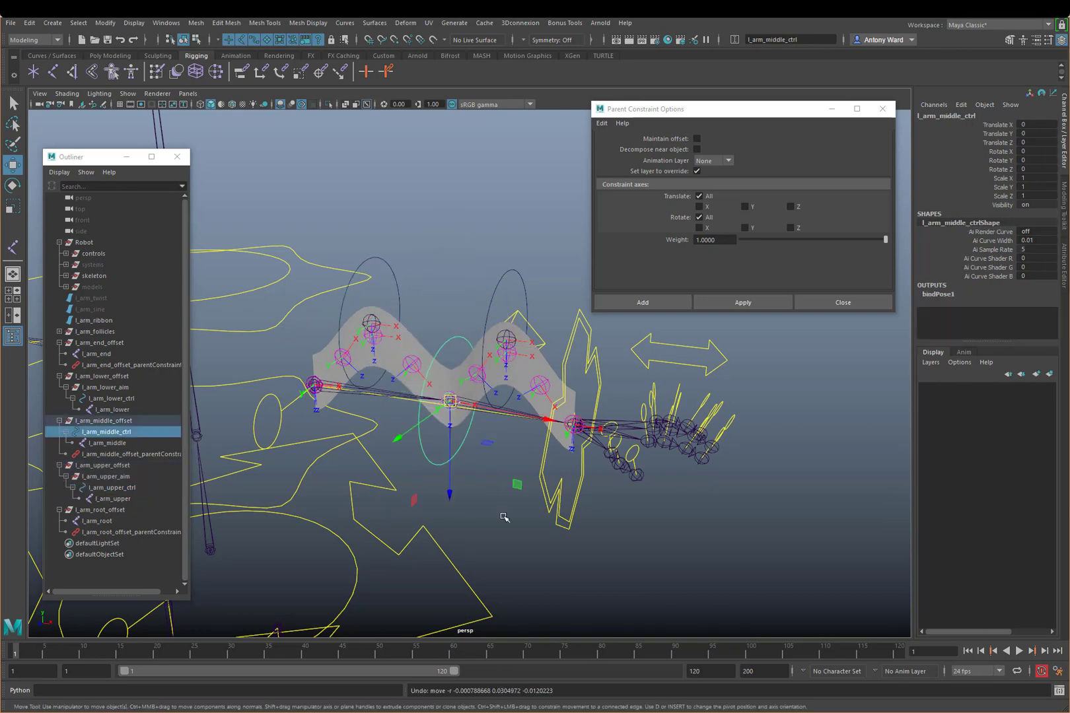
- Point constrain l_arm_upper_offset to both l_arm_root and l_arm_middle with Maintain offset off and all constraint axes on
left_click_drag(583, 488, 592, 449, "alt")
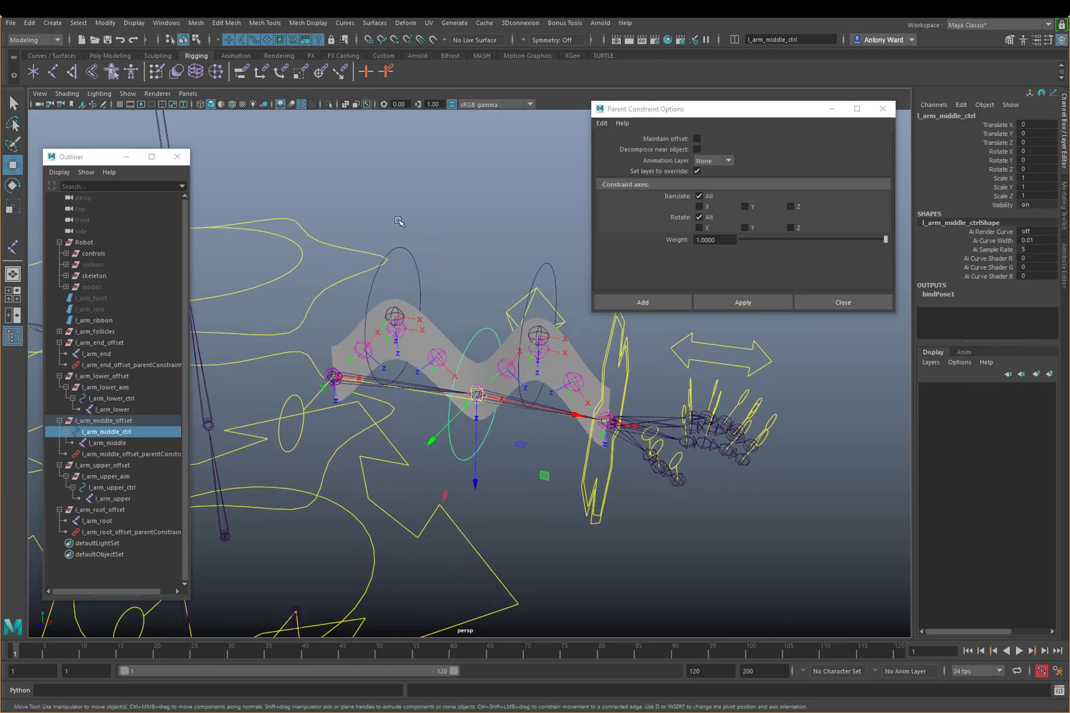
left_click(417, 270)
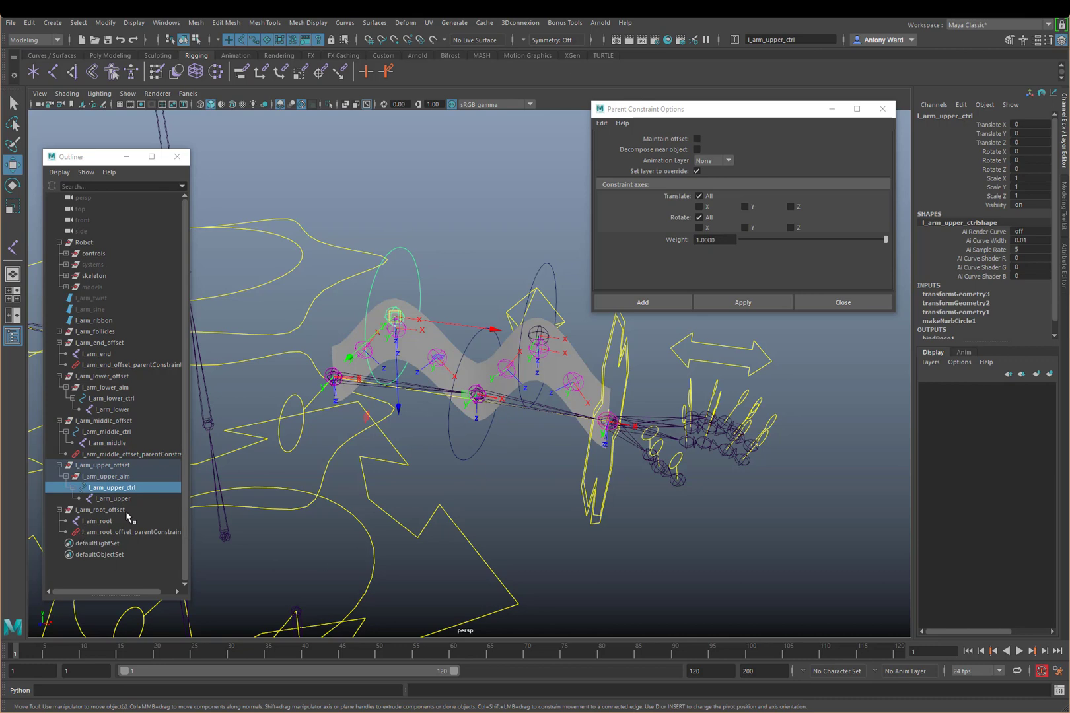
left_click(119, 521)
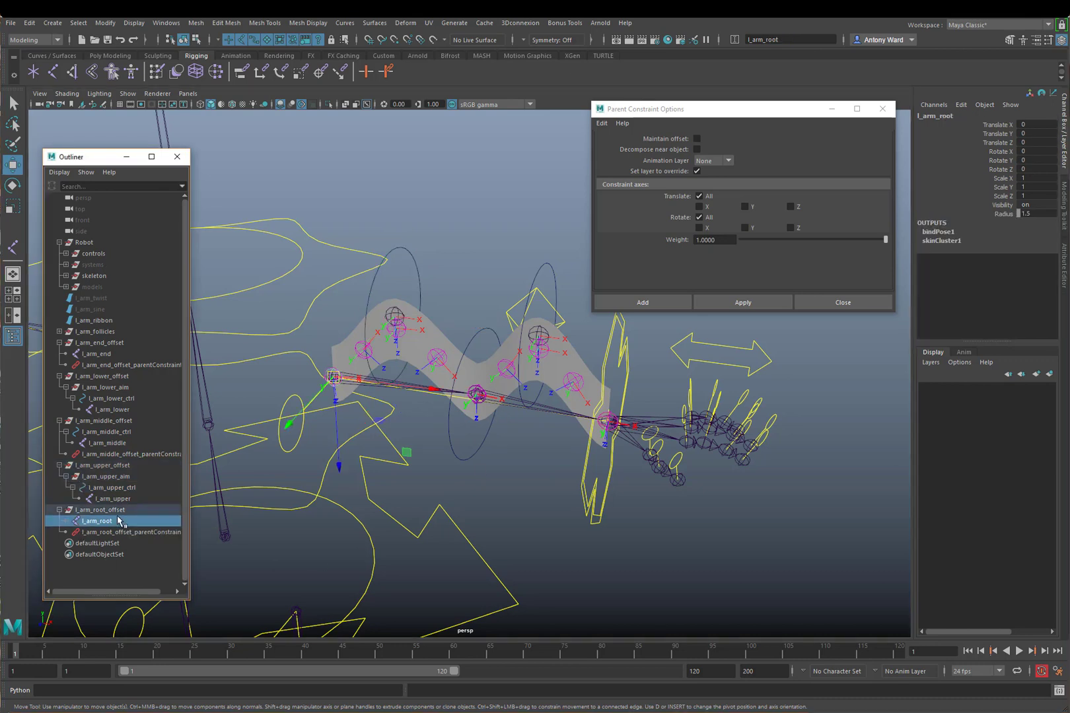
left_click(122, 444, "ctrl")
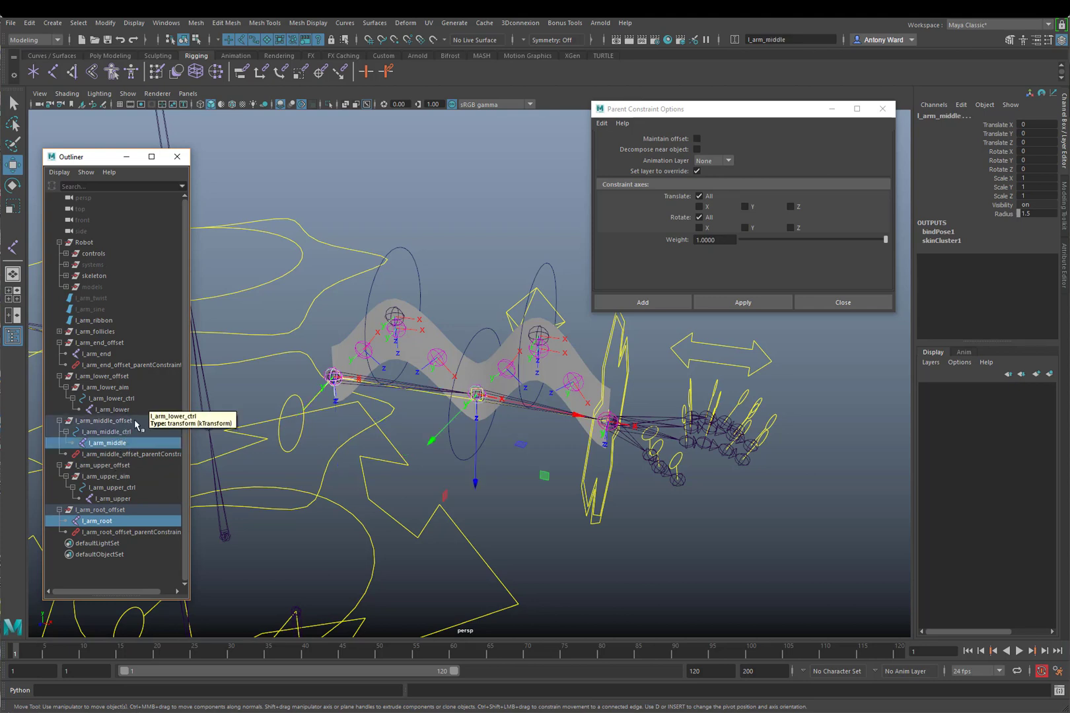
left_click(128, 466, "ctrl")
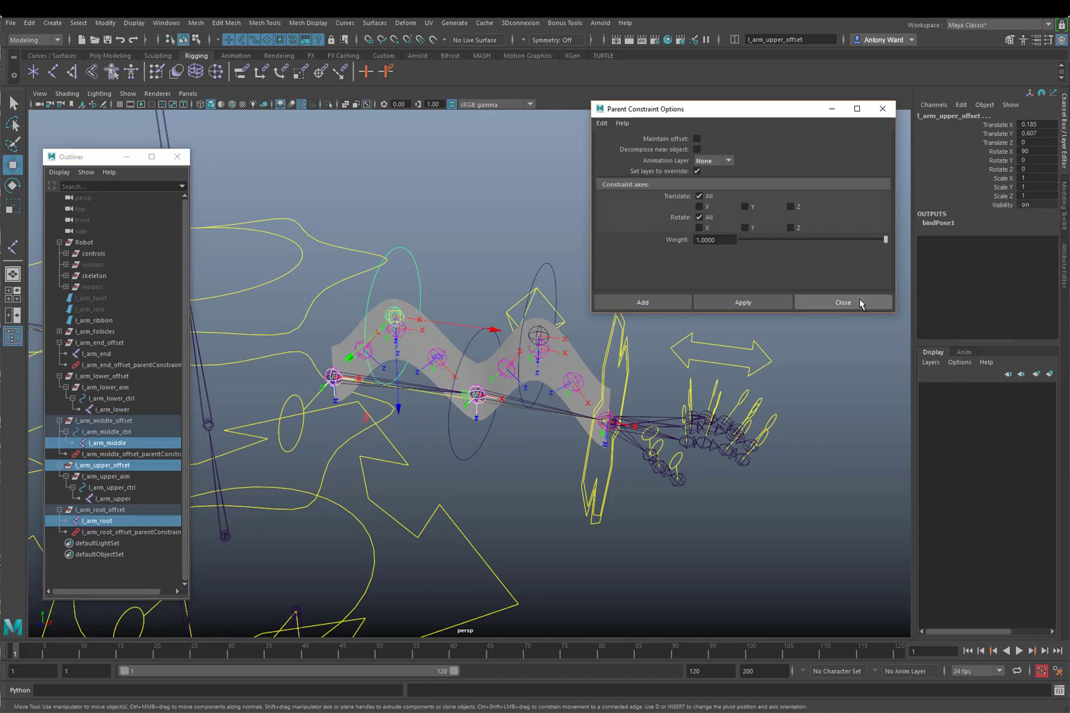
left_click(839, 302)
key("space")
left_click(527, 317)
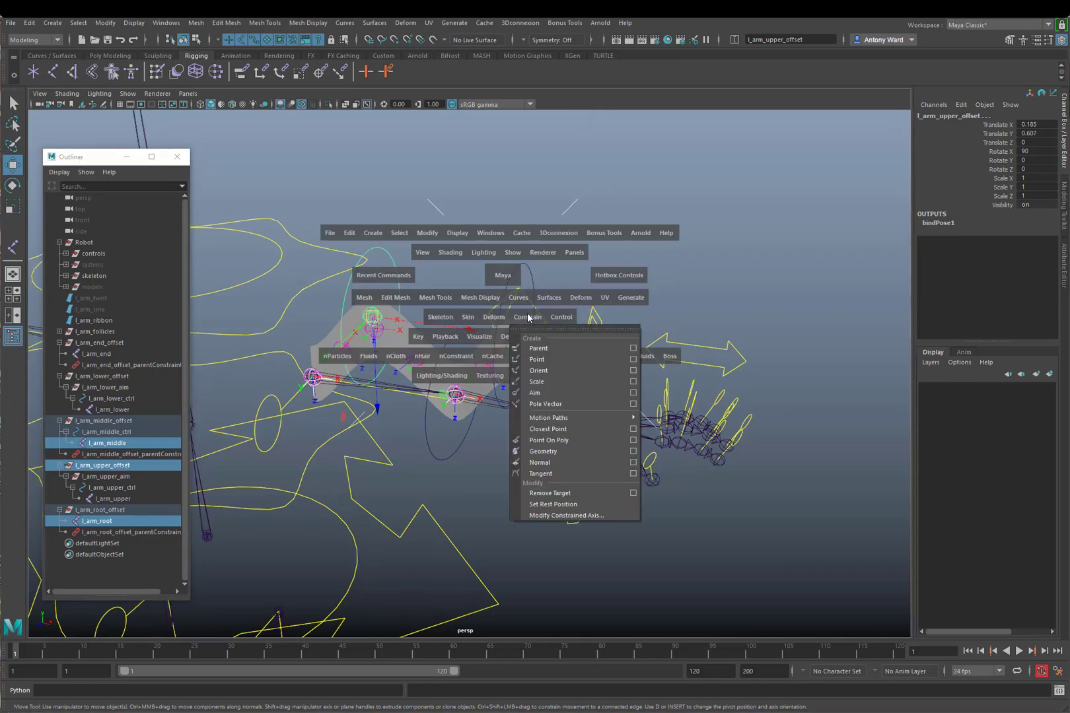
left_click(634, 357)
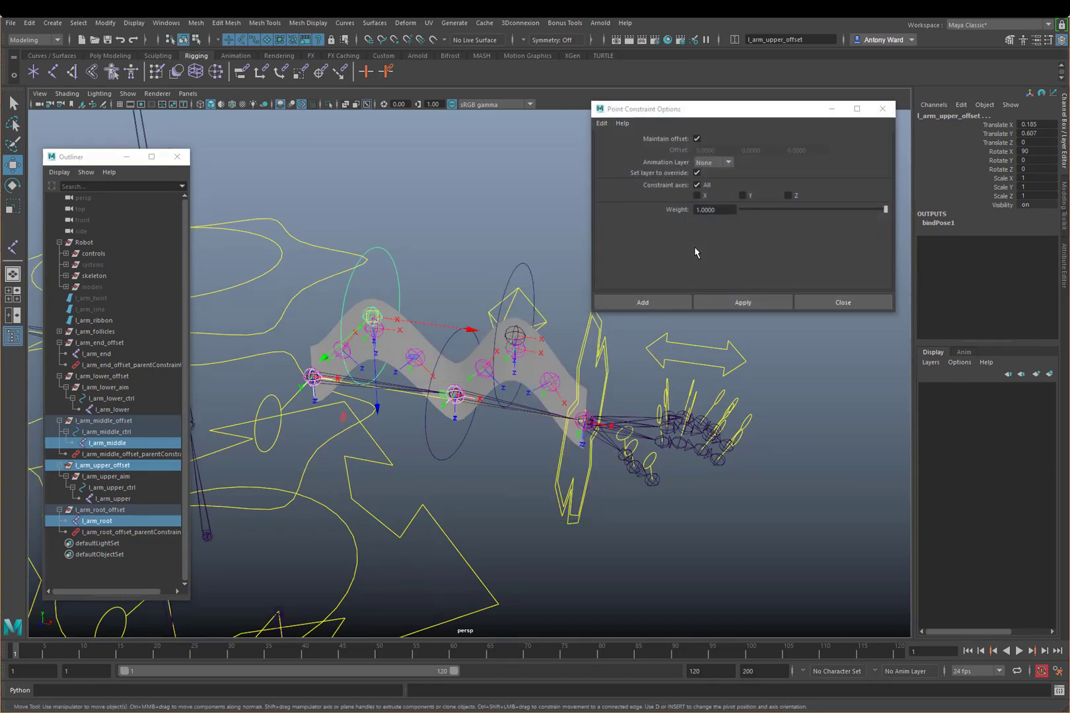
left_click(701, 136)
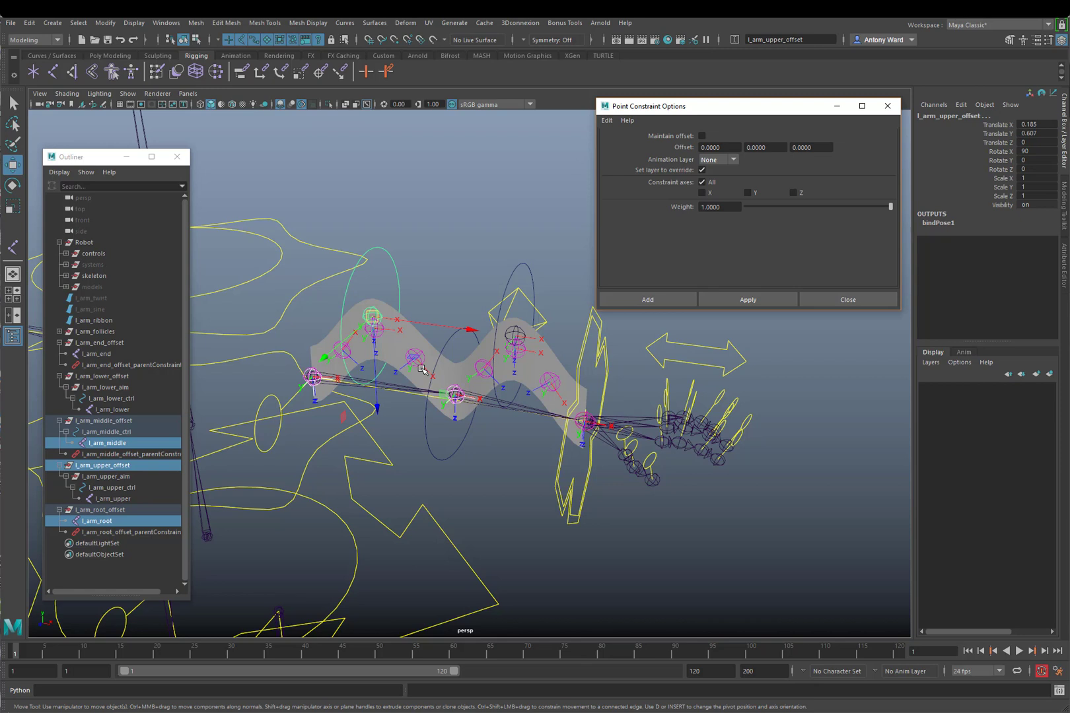
left_click(765, 301)
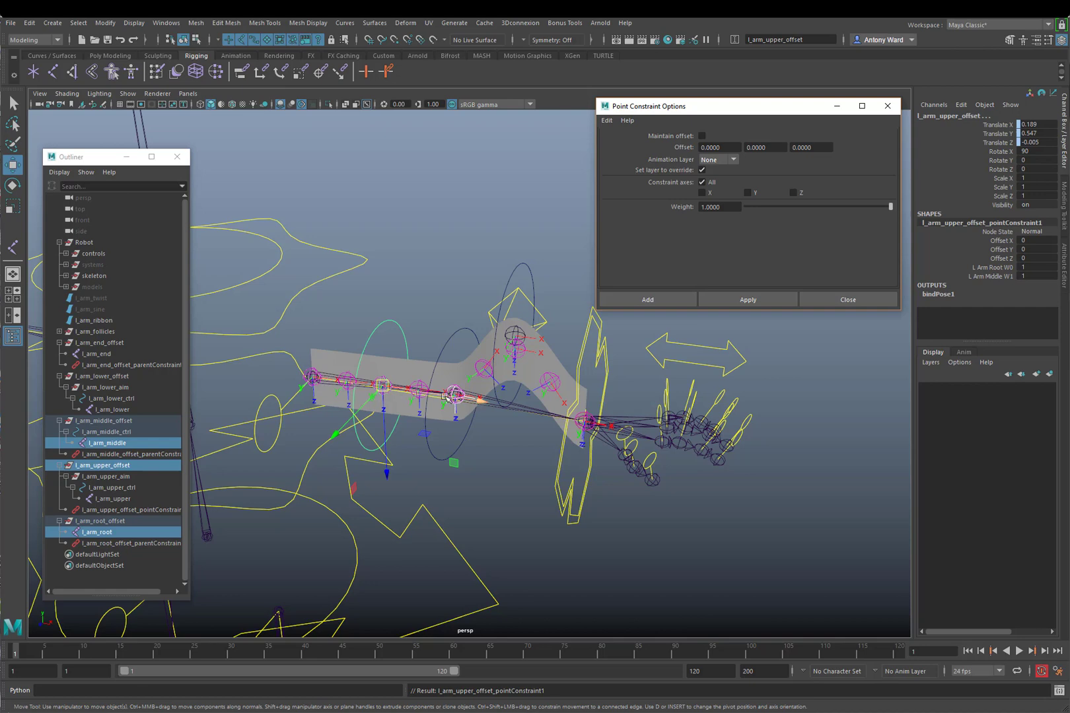
- Point constrain l_arm_lower_offset to both l_arm_end and l_arm_middle with the same options, and close the constraint options
middle_click_drag(521, 351, 479, 347, "alt")
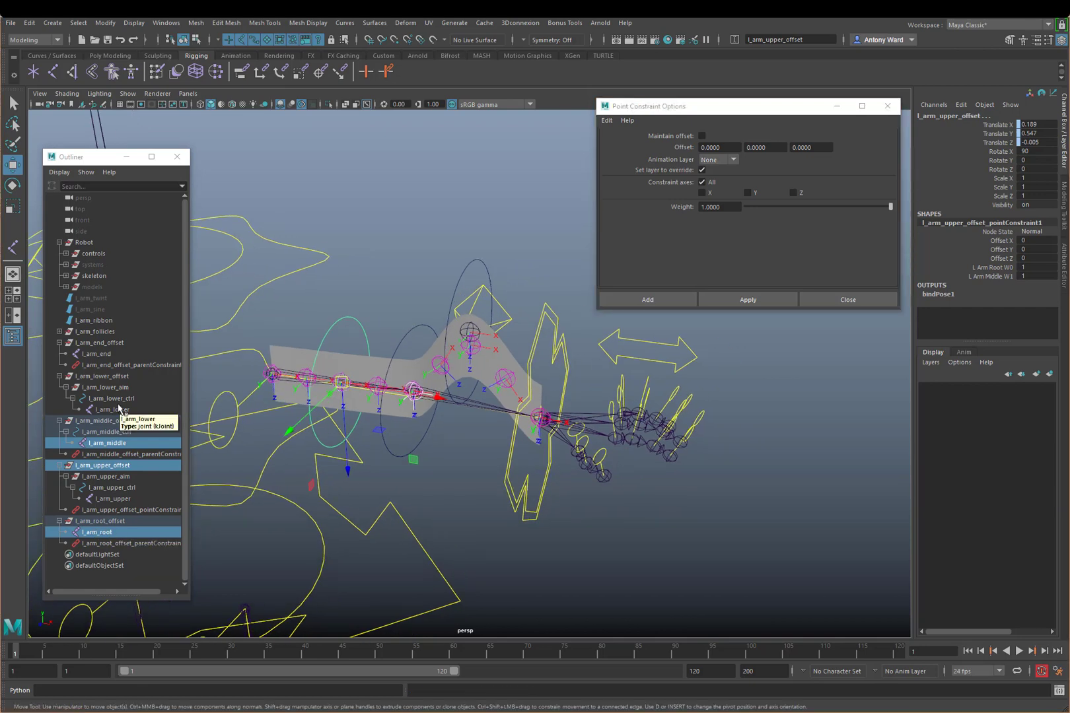
left_click(116, 357)
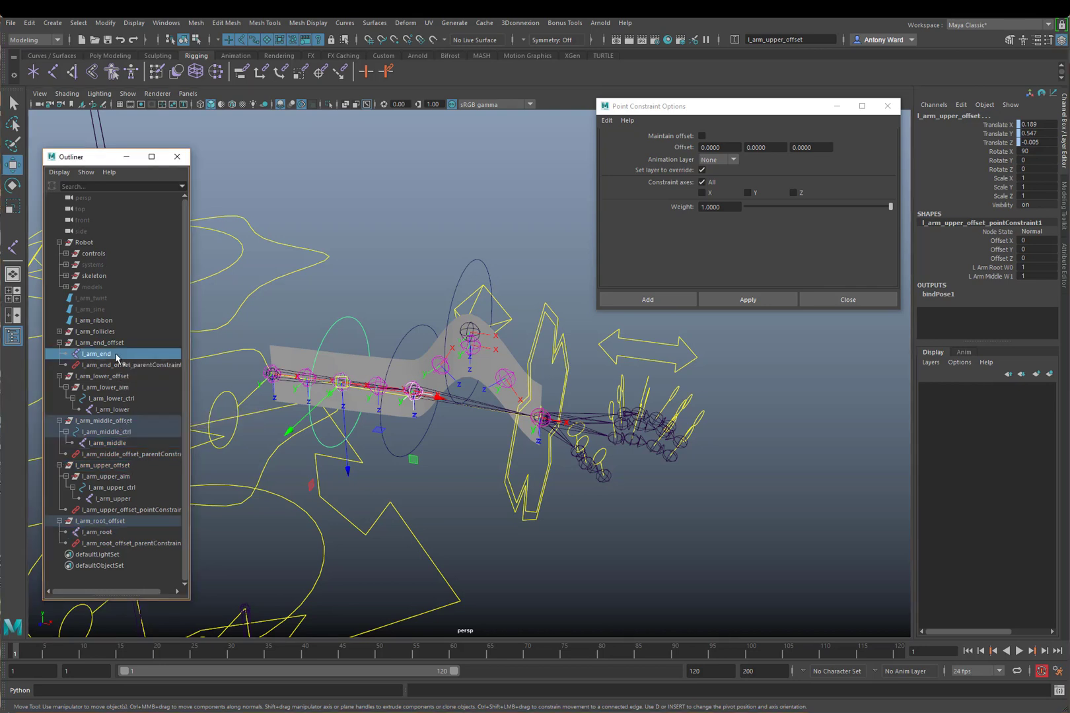
left_click(122, 444, "ctrl")
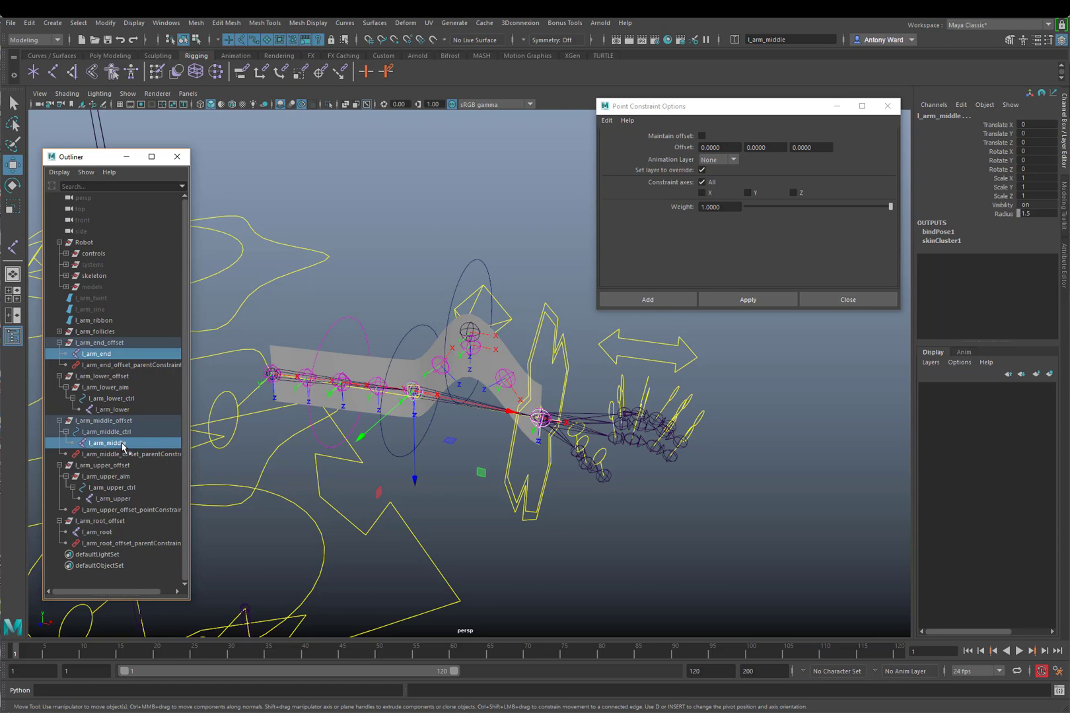
left_click(117, 379, "ctrl")
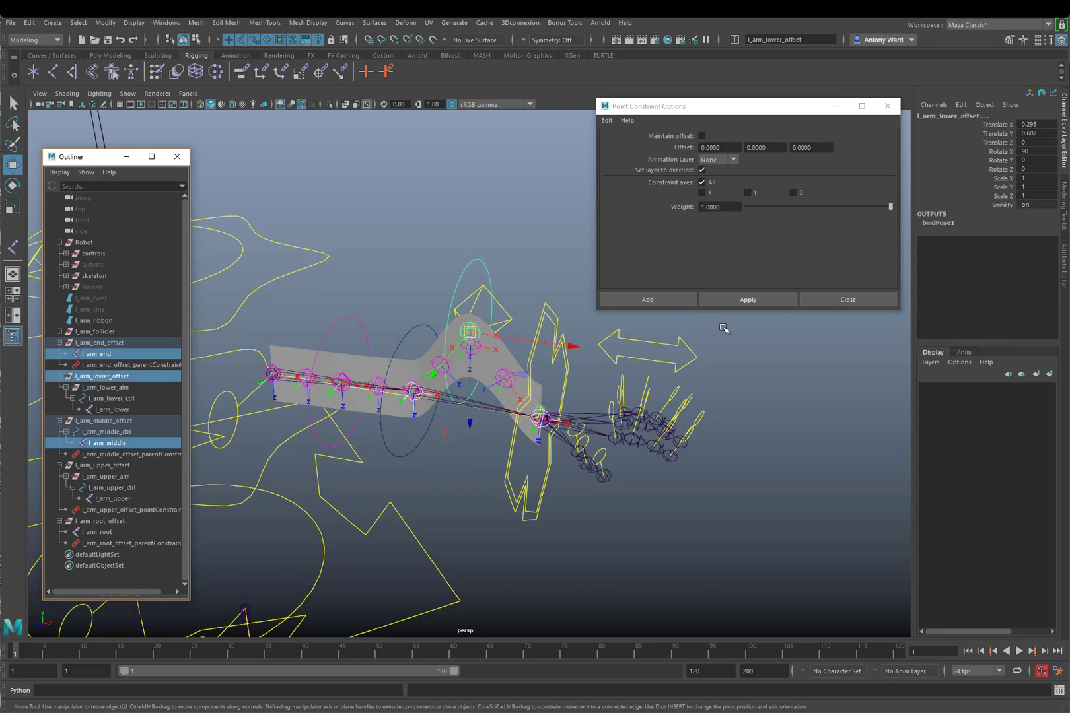
left_click(748, 302)
left_click(864, 301)
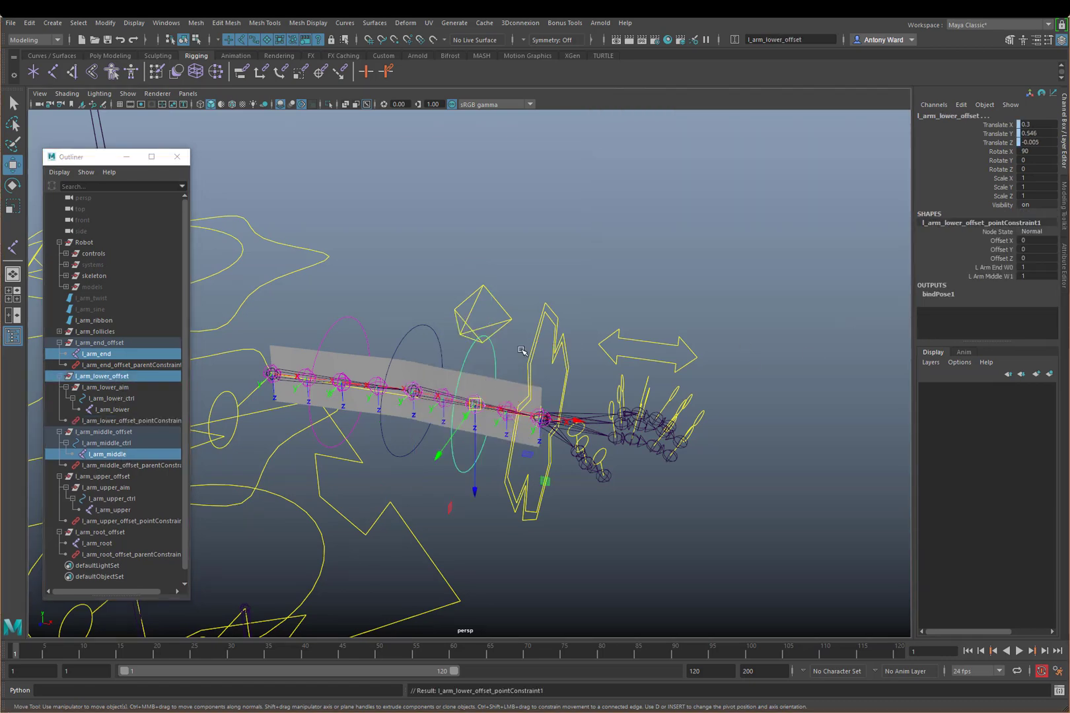
- Try moving l_arm_IK_ctrl outward from the shoulder to test how the ribbon stretches
left_click(552, 343)
middle_click_drag(497, 405, 593, 409, "alt")
right_click_drag(594, 409, 589, 413, "alt")
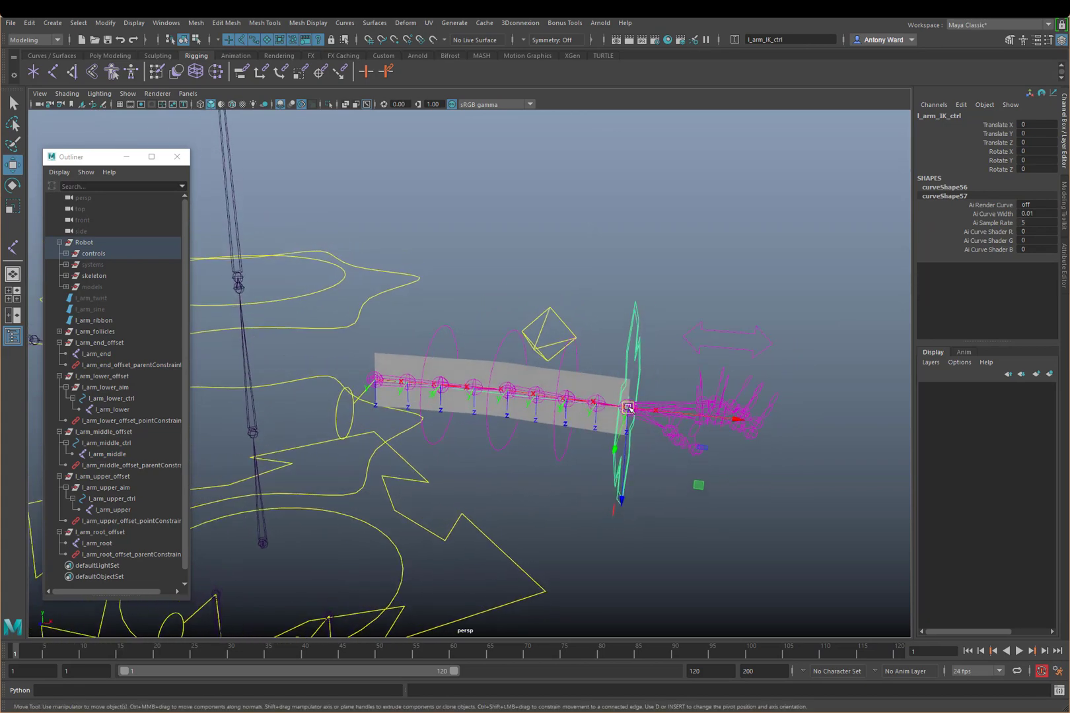
left_click_drag(628, 407, 742, 415)
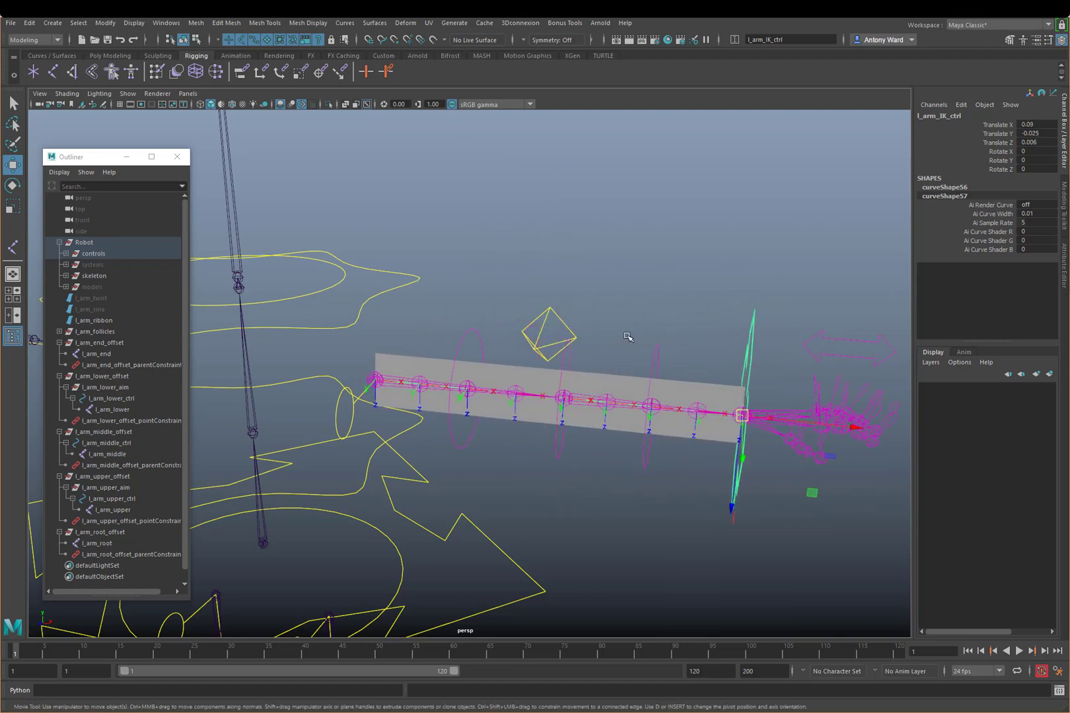
- Try moving l_arm_middle_ctrl slightly downward to test the ribbon's bend, and undo the move
left_click(564, 391)
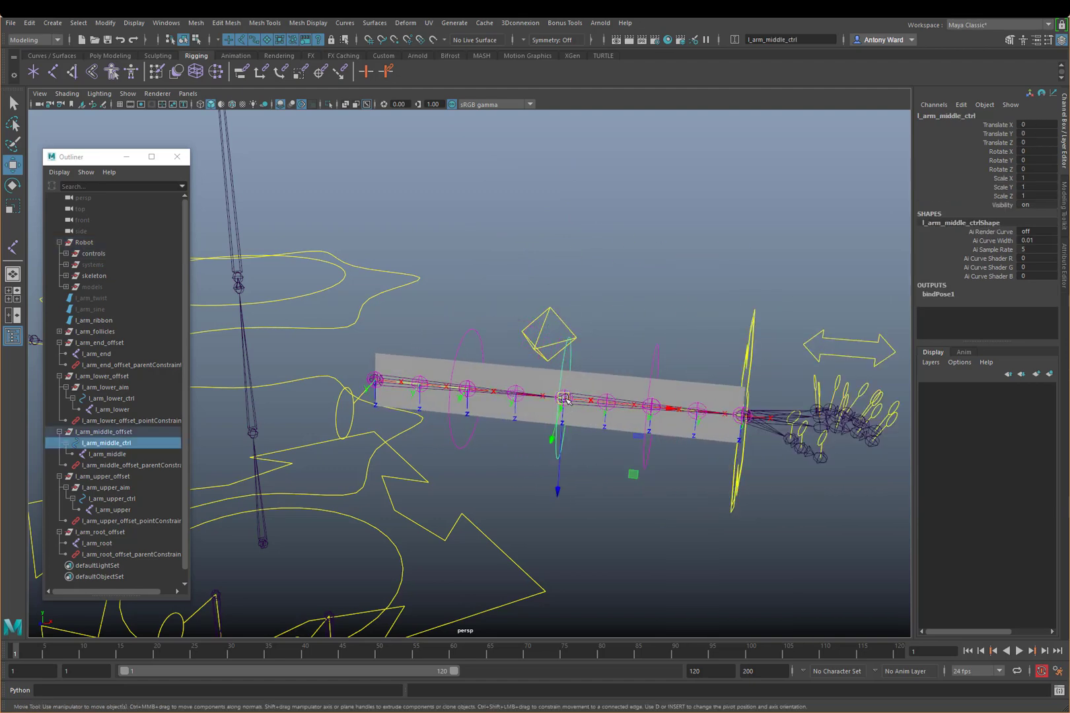
left_click_drag(566, 400, 589, 421)
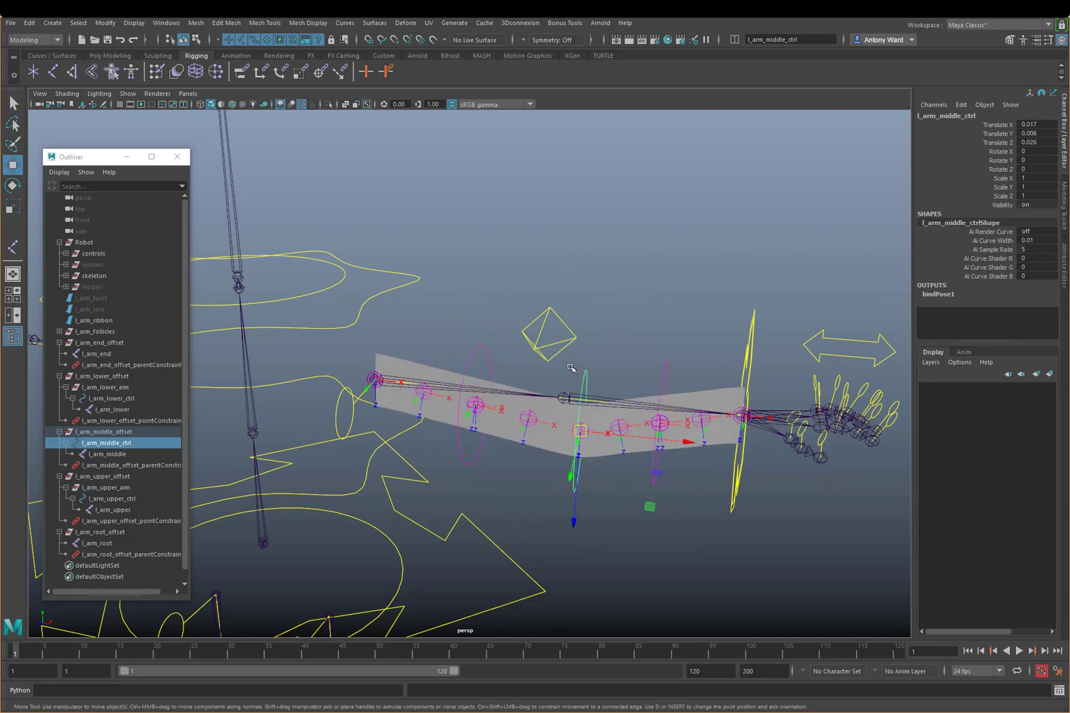
key("ctrl+z")
- Try another small move of l_arm_IK_ctrl, and reset its Translate X, Y and Z to 0
left_click(743, 367)
left_click_drag(691, 418, 644, 406, "alt")
right_click_drag(645, 407, 626, 415, "alt")
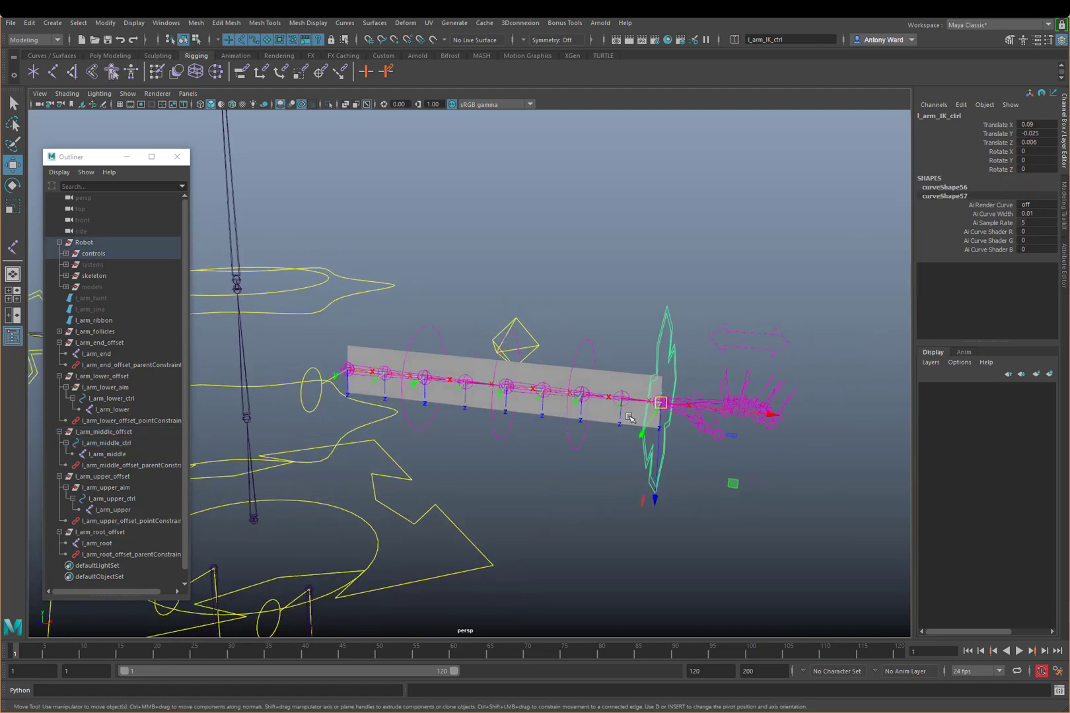
left_click_drag(660, 404, 680, 392)
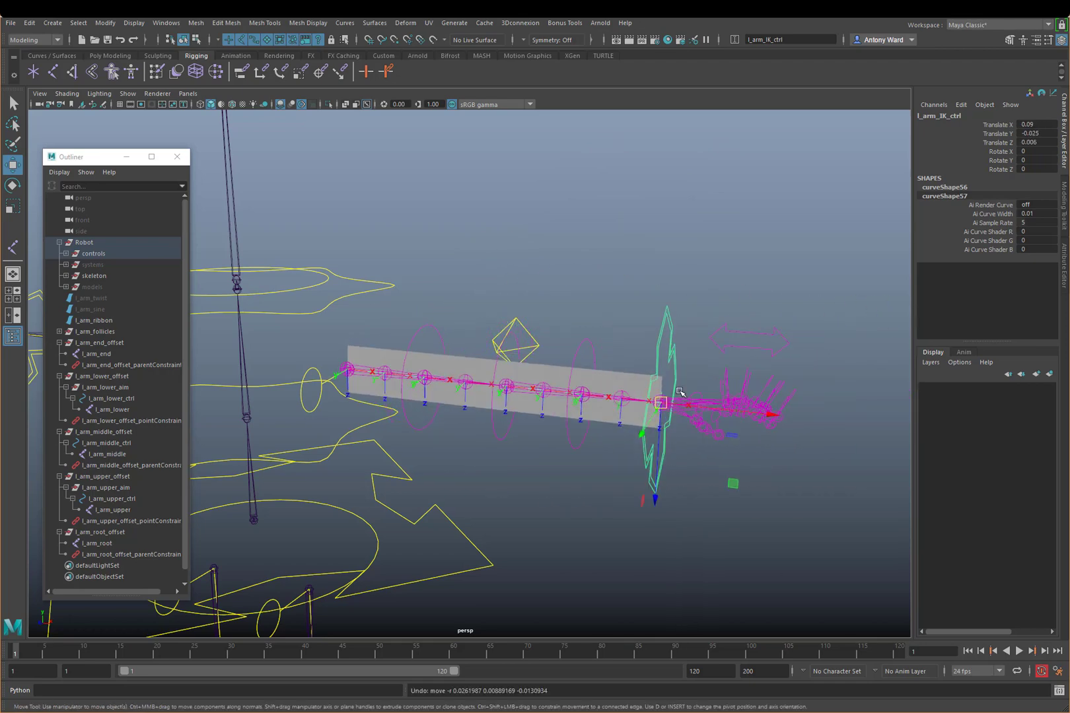
left_click_drag(1032, 124, 1037, 141)
type("0")
key("Return")
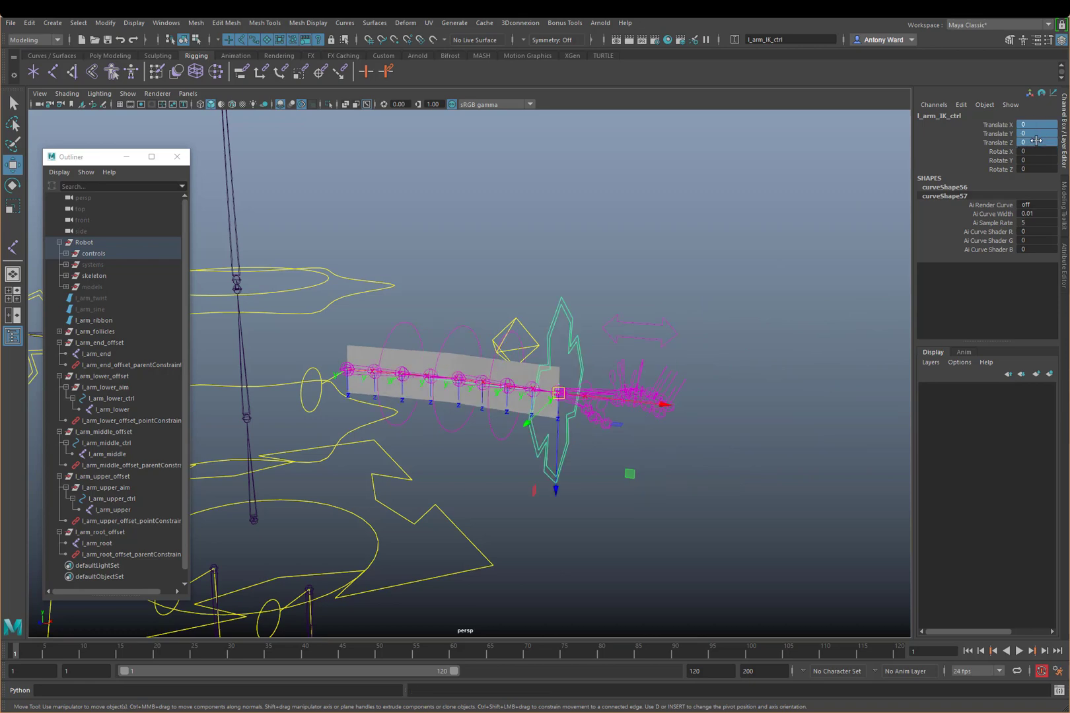
- Turn off the local rotation axes display for the l_arm_root, l_arm_upper, l_arm_middle, l_arm_lower and l_arm_end joints
left_click(712, 527)
left_click_drag(581, 377, 547, 405, "alt")
left_click_drag(419, 362, 390, 393, "alt")
middle_click_drag(333, 374, 393, 363, "alt")
right_click_drag(389, 363, 417, 355, "alt")
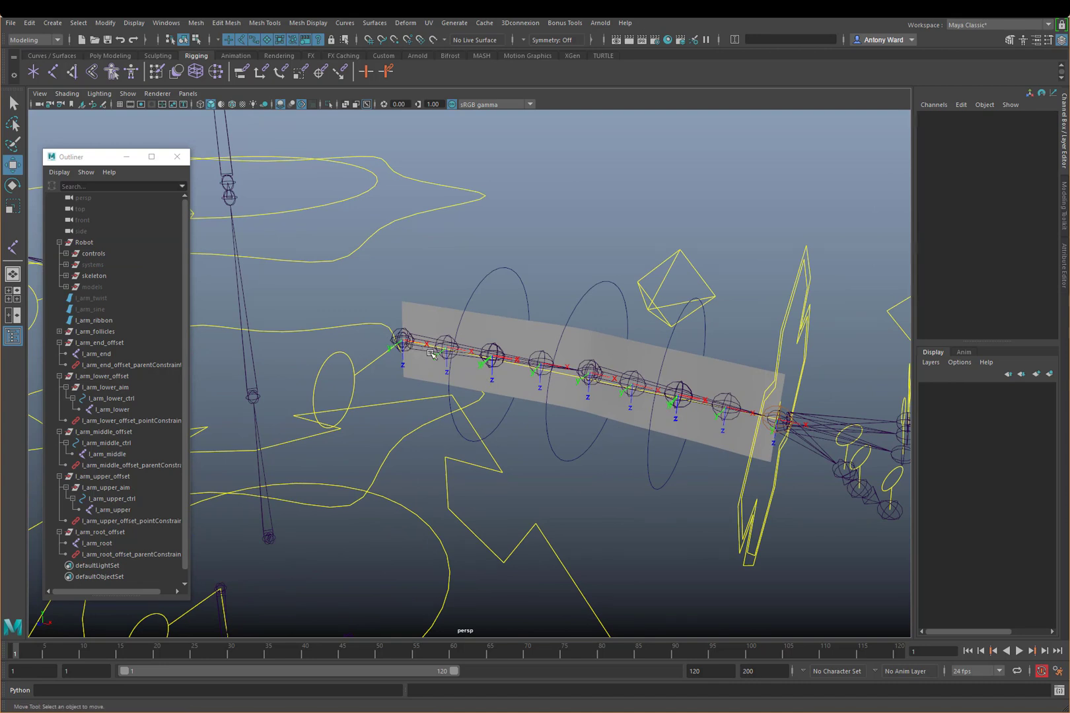
left_click(107, 454)
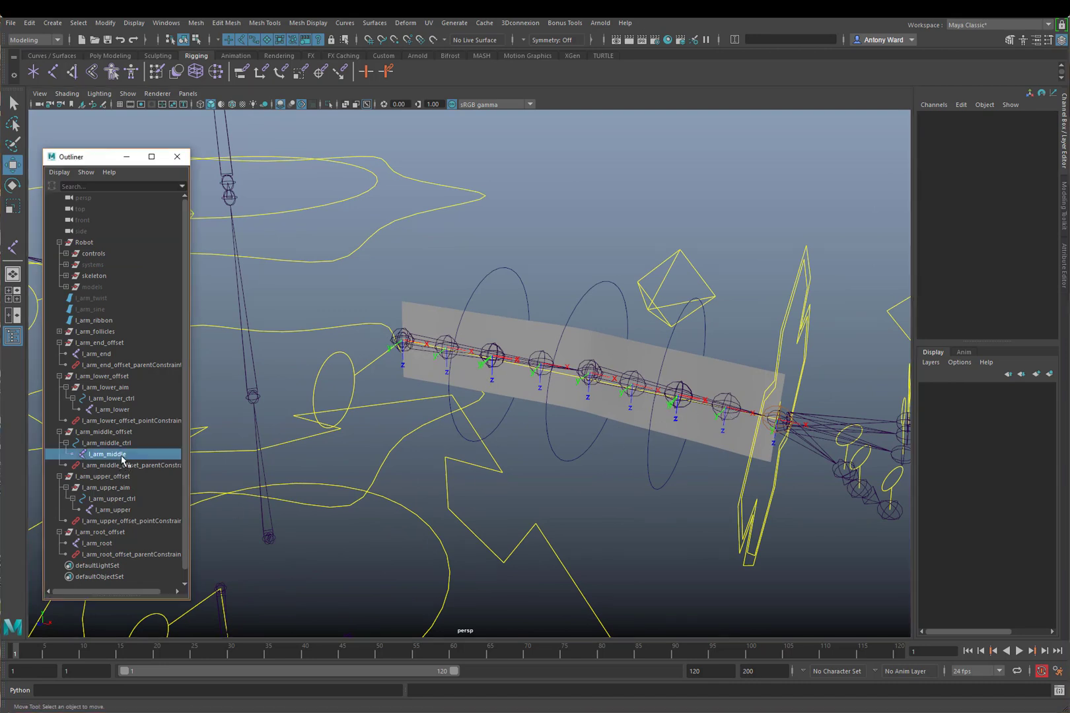
left_click(113, 510, "ctrl")
left_click(115, 544, "ctrl")
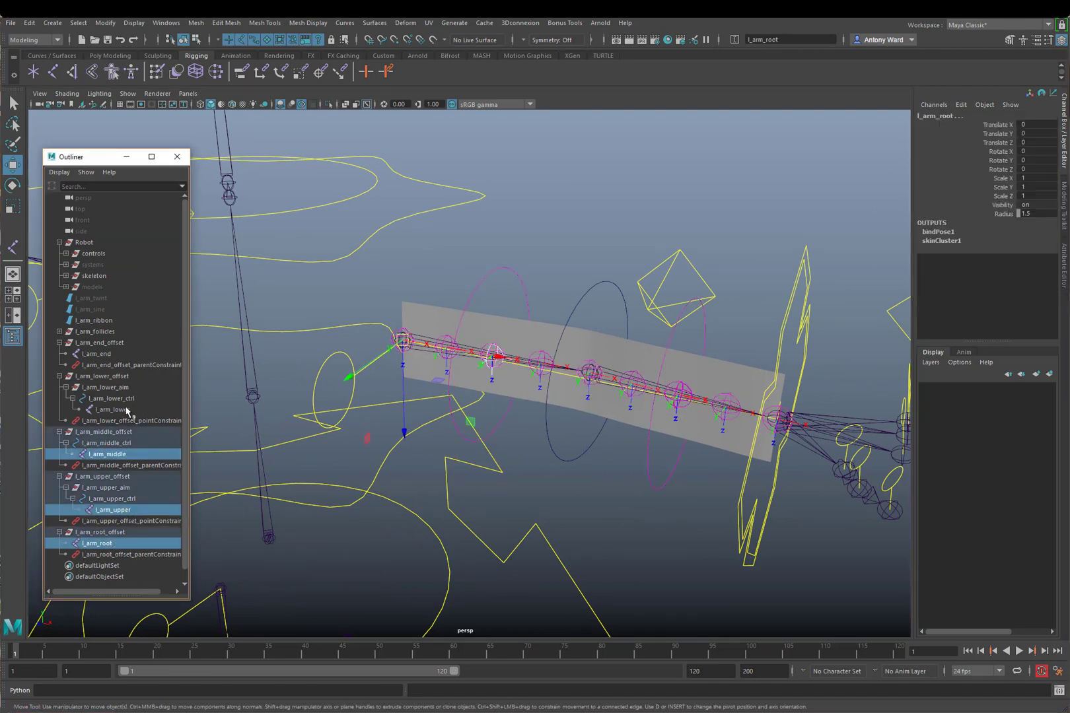
left_click(126, 409, "ctrl")
left_click(109, 354, "ctrl")
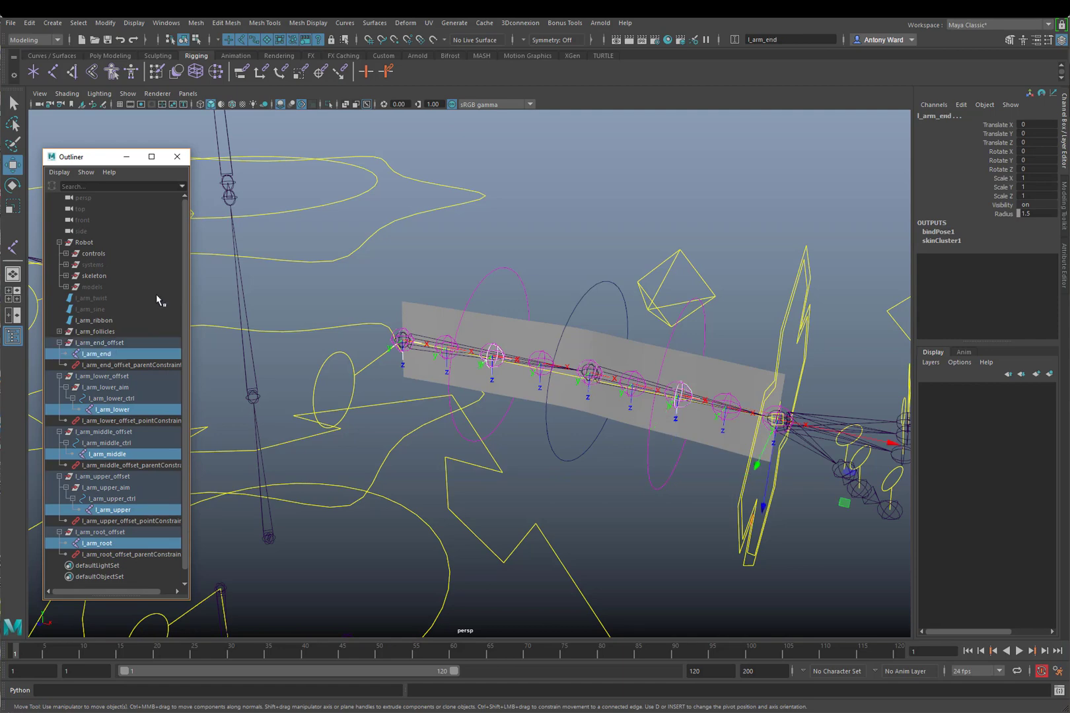
left_click(134, 22)
mouse_move(251, 154)
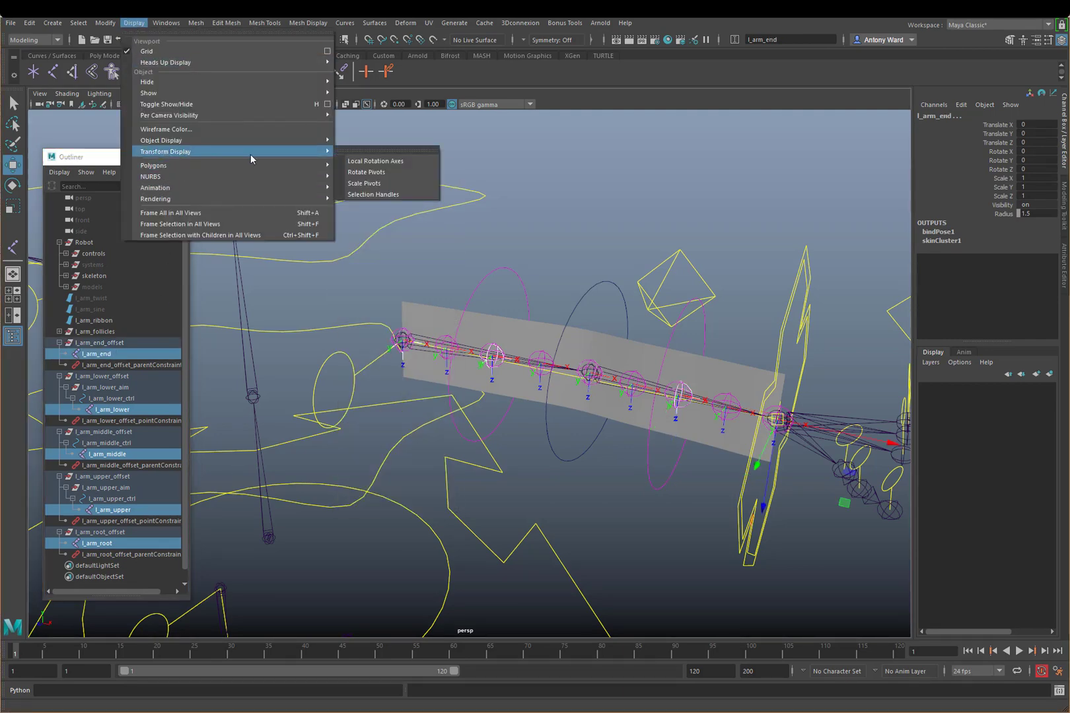
left_click(383, 161)
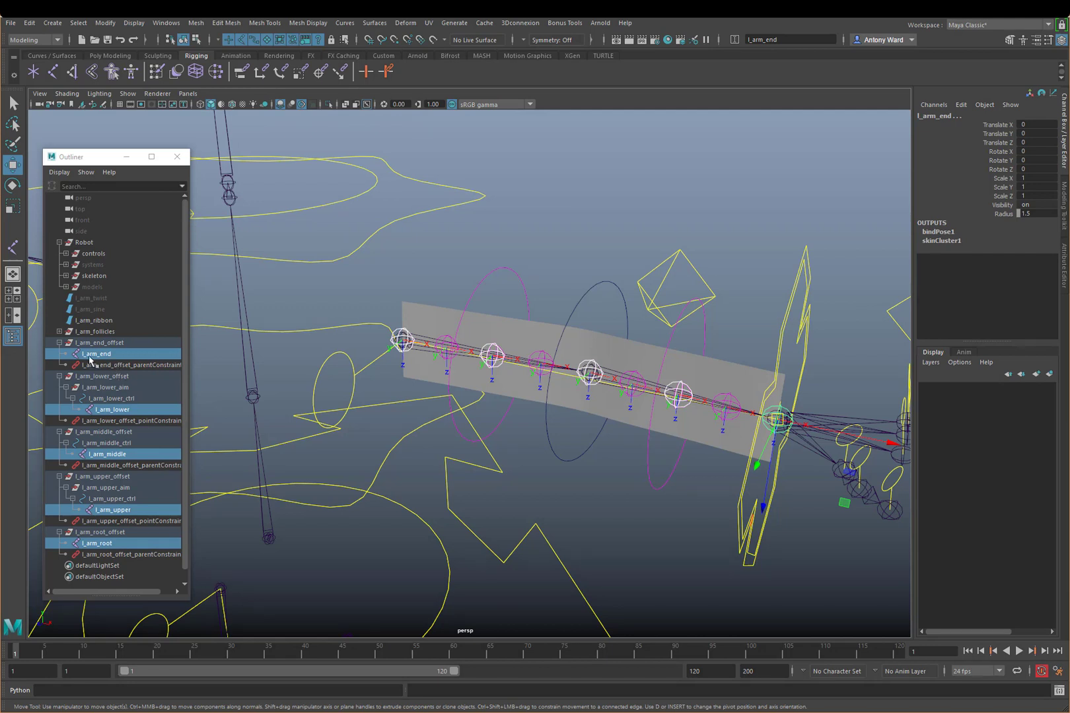
- Turn off the local rotation axes display for l_arm_bind1 to l_arm_bind9 under l_arm_follicles, and collapse that group
left_click(58, 331)
left_click(133, 354)
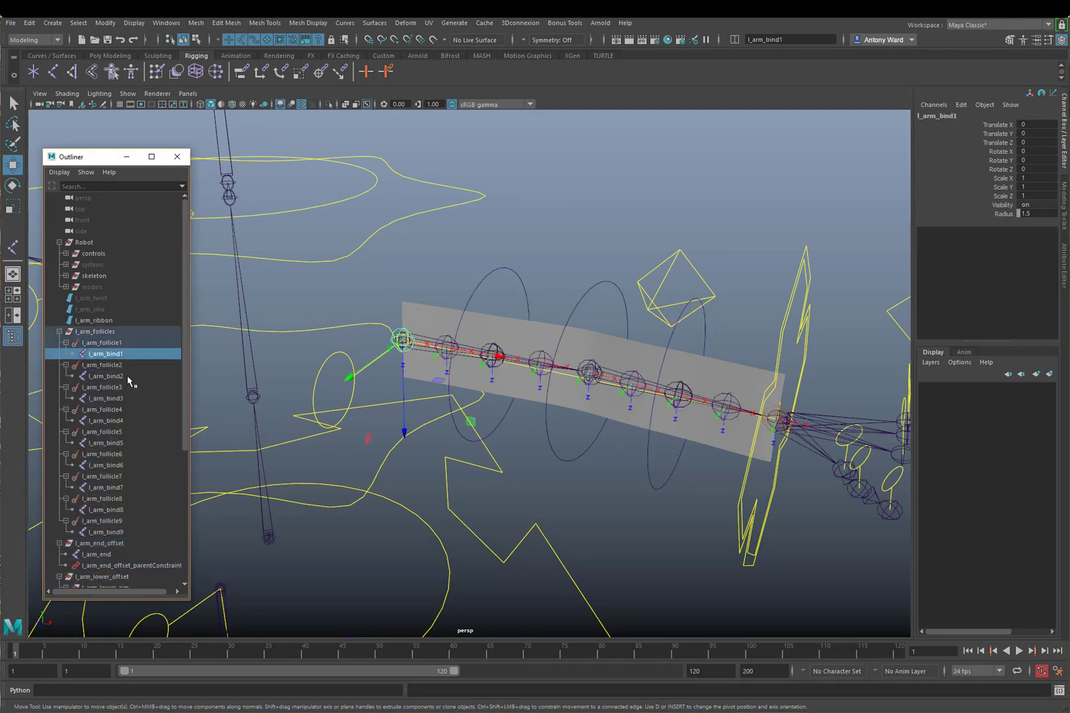
left_click(127, 376, "ctrl")
left_click(127, 398, "ctrl")
left_click(129, 421, "ctrl")
left_click(131, 442, "ctrl")
left_click(127, 466, "ctrl")
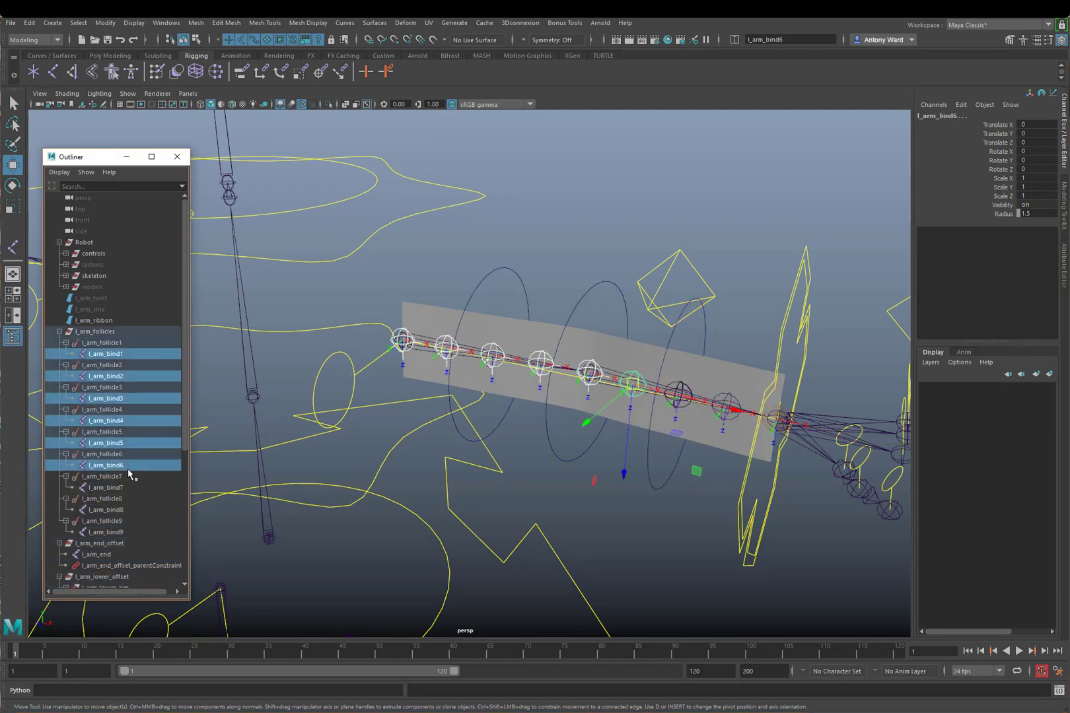
left_click(130, 487, "ctrl")
left_click(129, 510, "ctrl")
left_click(127, 533, "ctrl")
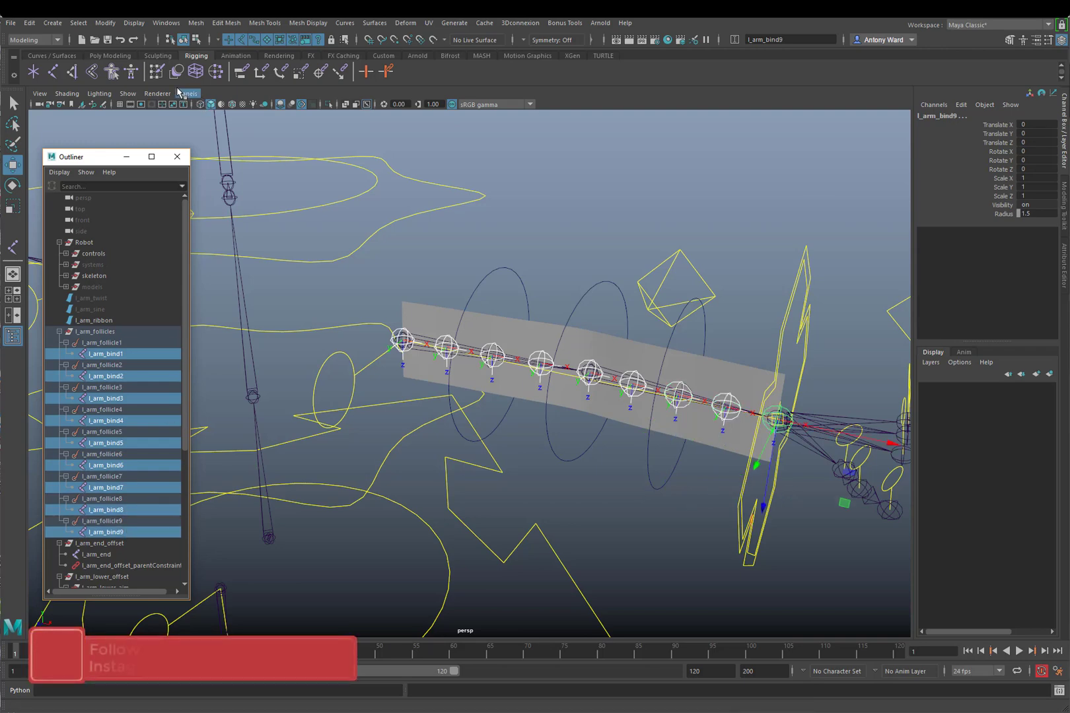
left_click(135, 22)
mouse_move(182, 153)
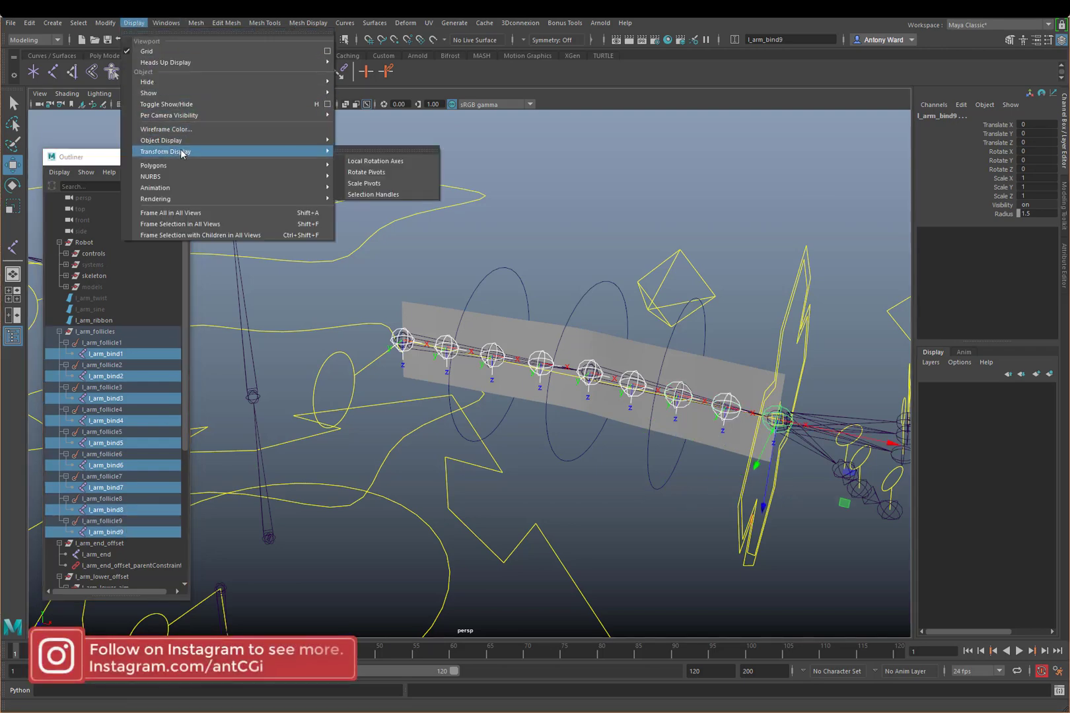
left_click(389, 161)
left_click(646, 394)
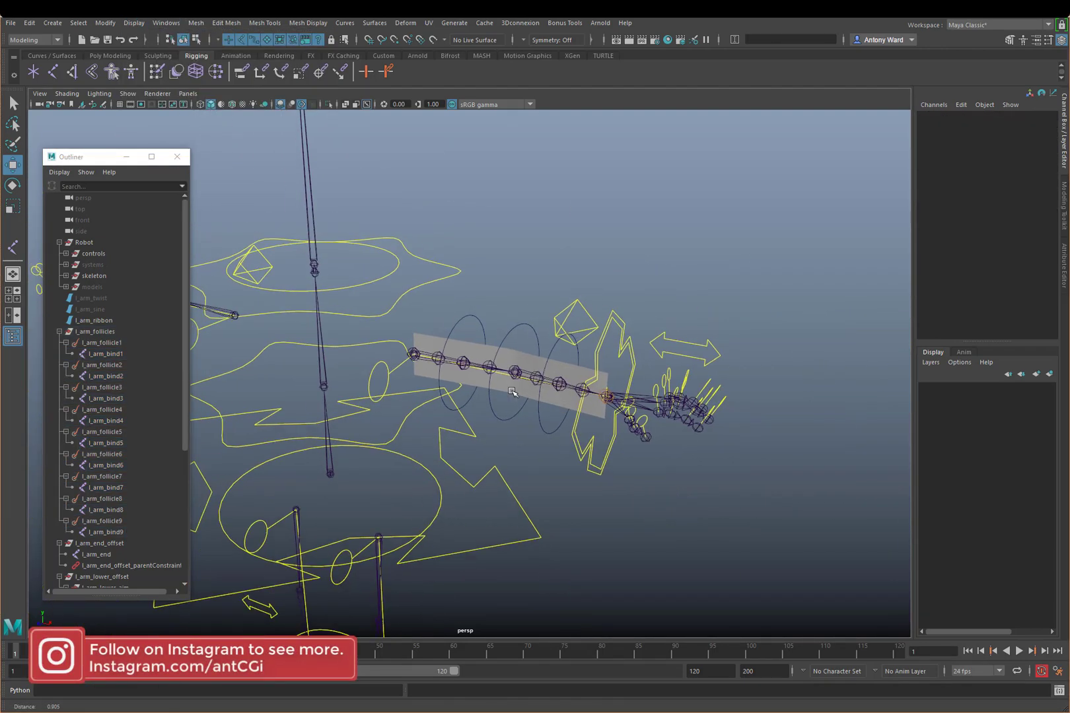
left_click(60, 331)
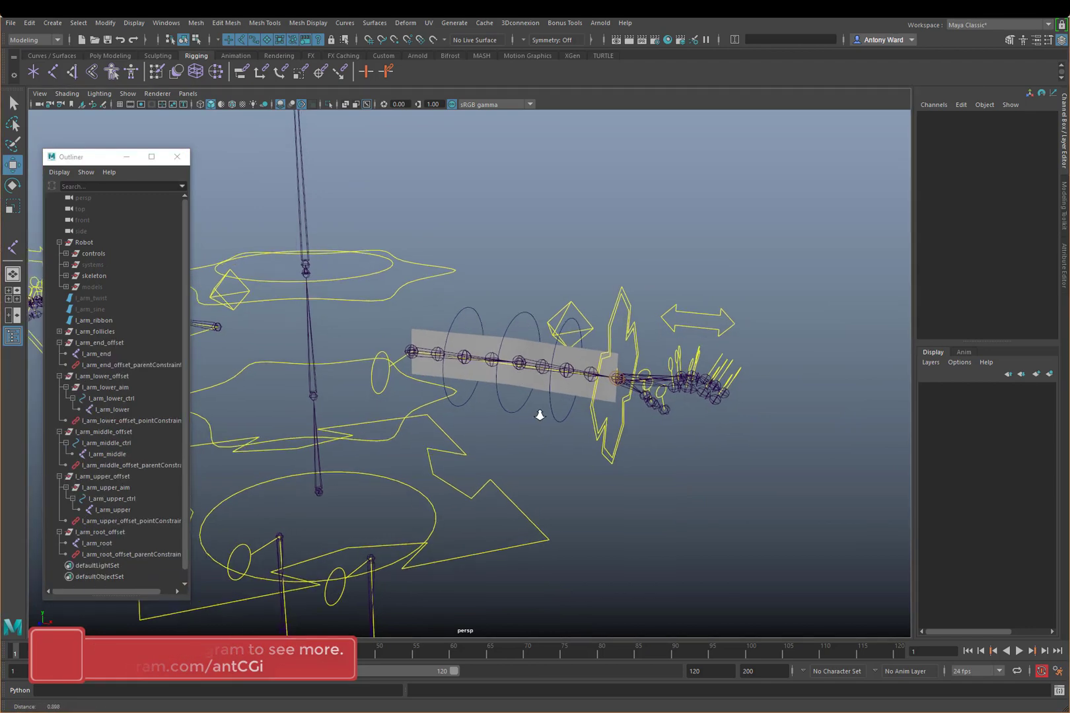
- Try moving l_arm_middle_ctrl upward to test the ribbon's bend, undo the move and clear the selection
left_click(522, 314)
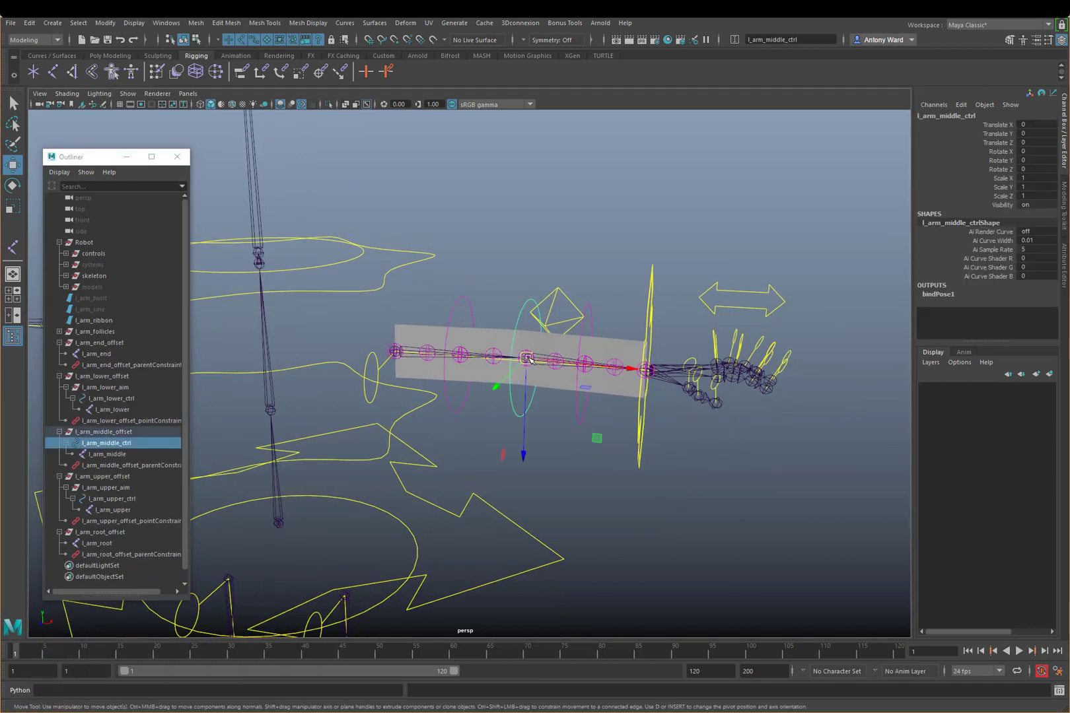
left_click_drag(527, 358, 520, 272)
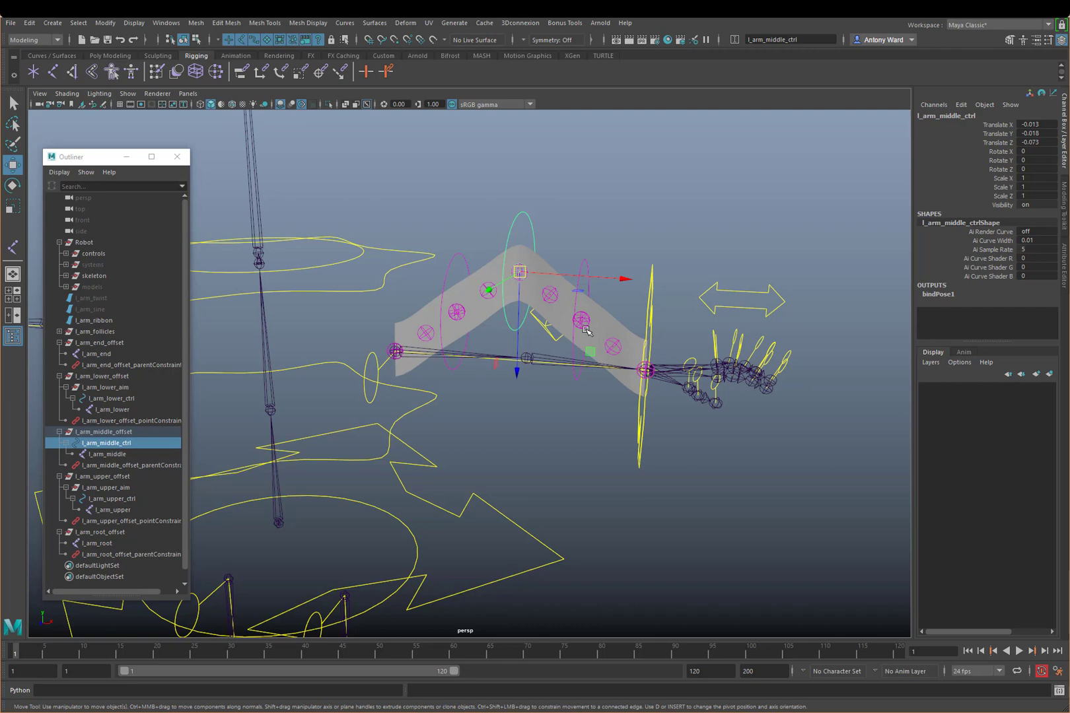
key("ctrl+z")
left_click_drag(573, 239, 568, 242, "alt")
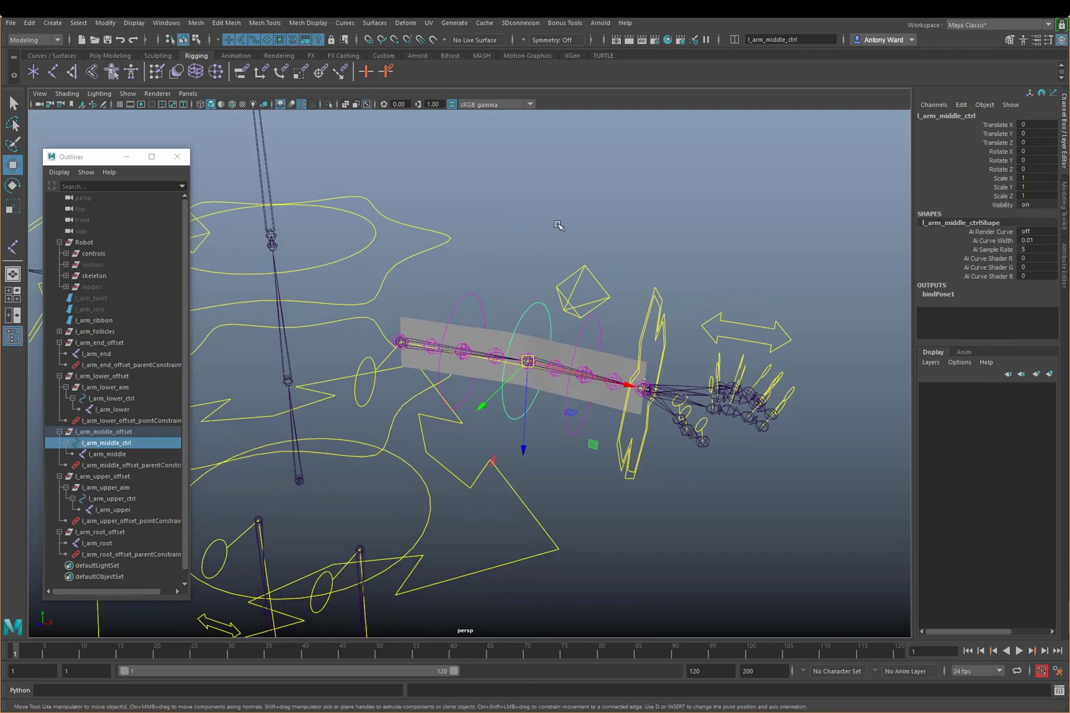
left_click(559, 224)
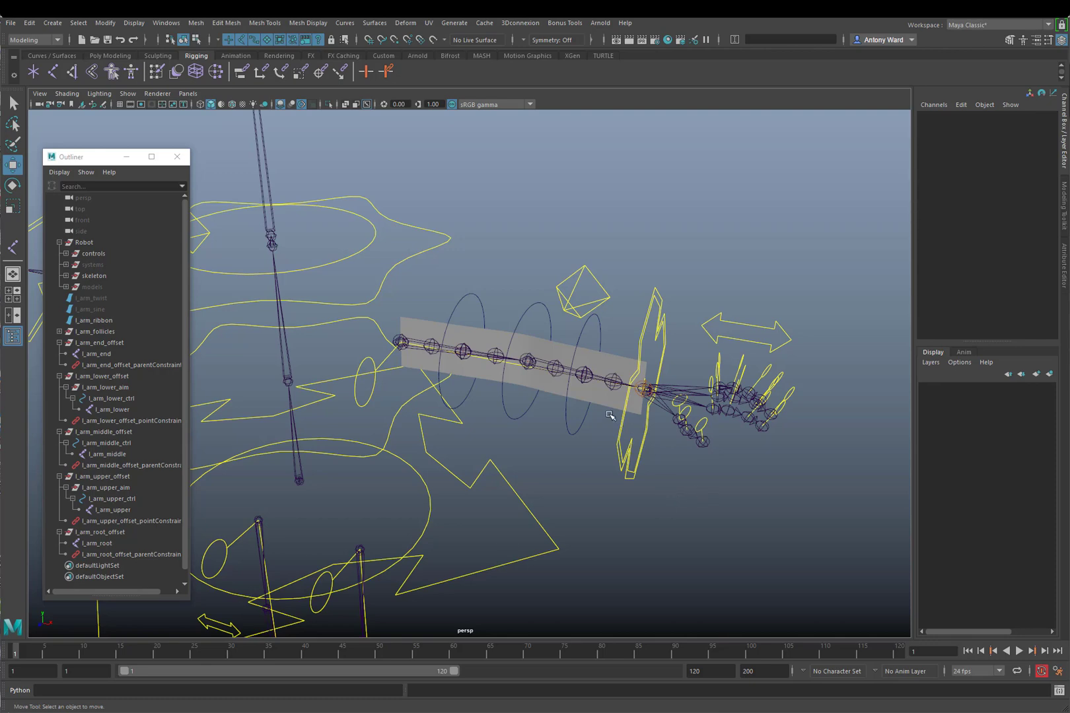
left_click_drag(610, 415, 595, 451, "alt")
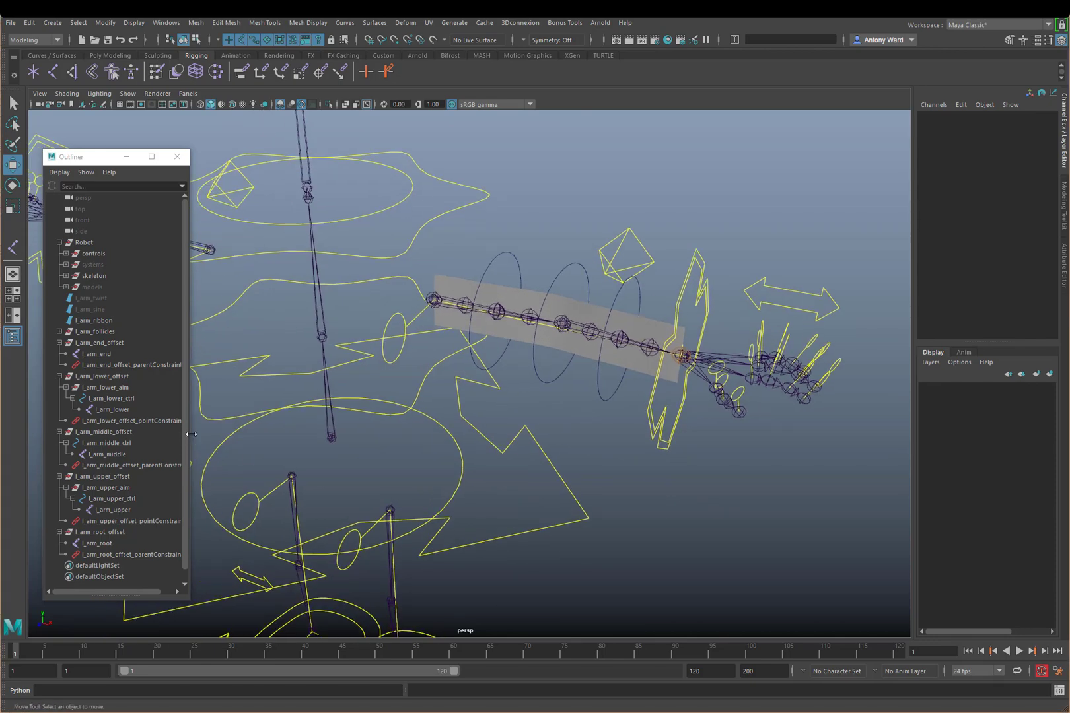
- Widen the Outliner, create an empty group and name it l_arm_upper_aimpoint
left_click_drag(190, 434, 234, 434)
left_click_drag(695, 504, 678, 490, "alt")
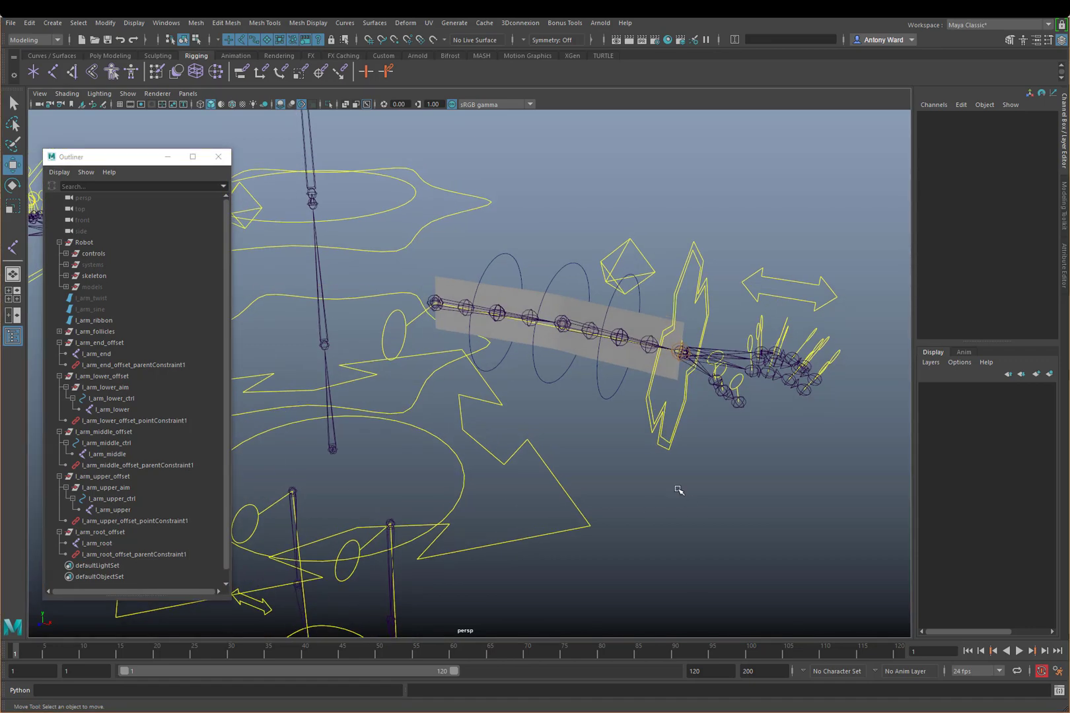
key("ctrl+g")
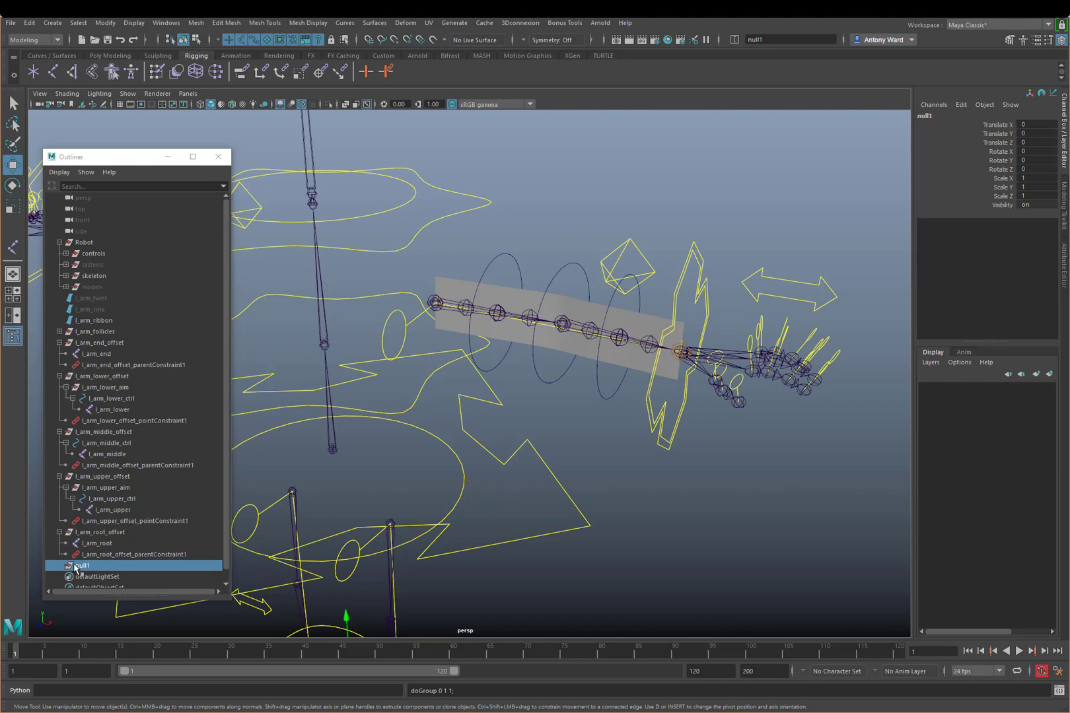
double_click(99, 567)
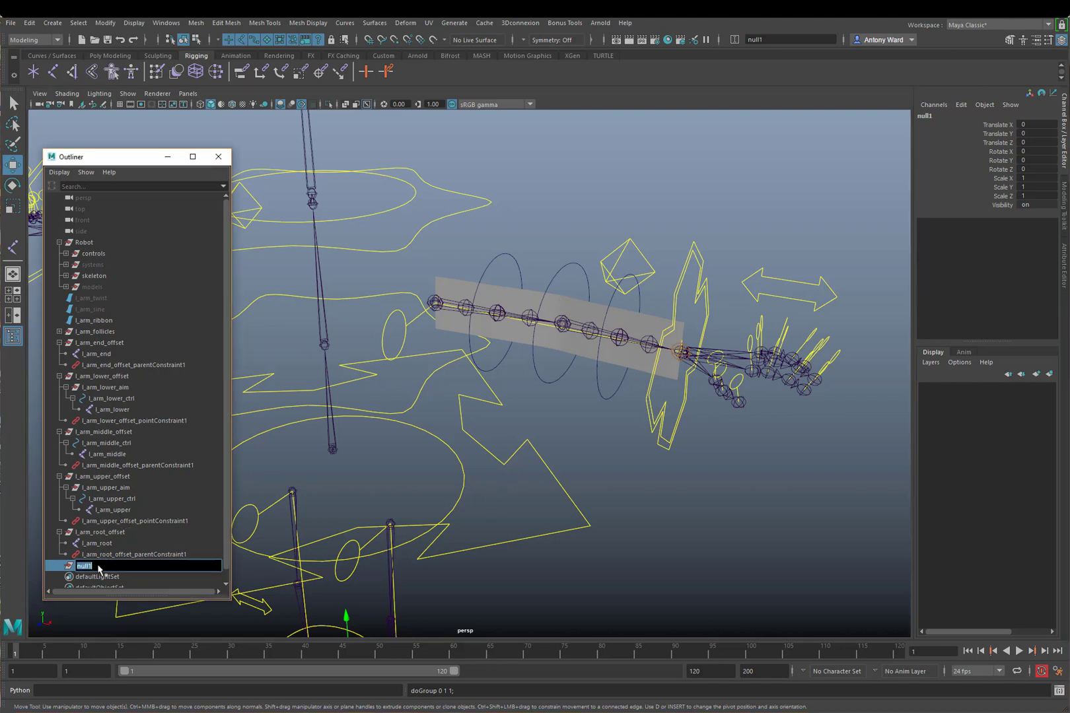
type("l_arm_upper_aimpoint")
key("Return")
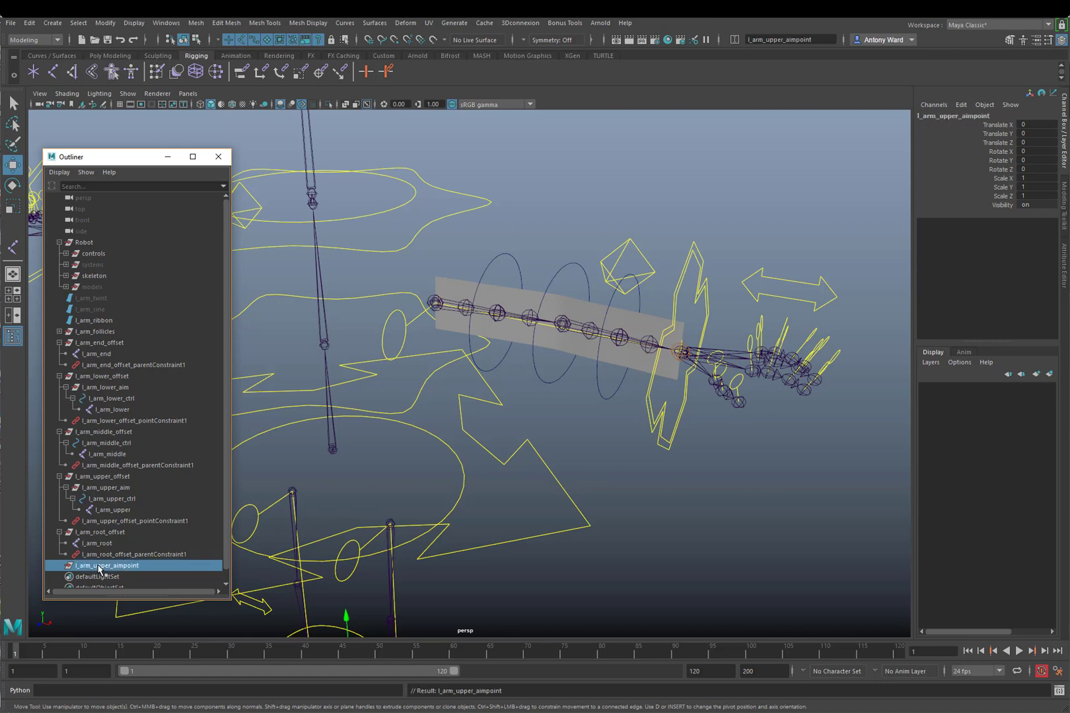
- Duplicate the l_arm_upper_aimpoint group and rename the copy l_arm_lower_aimpoint
key("ctrl+d")
double_click(107, 577)
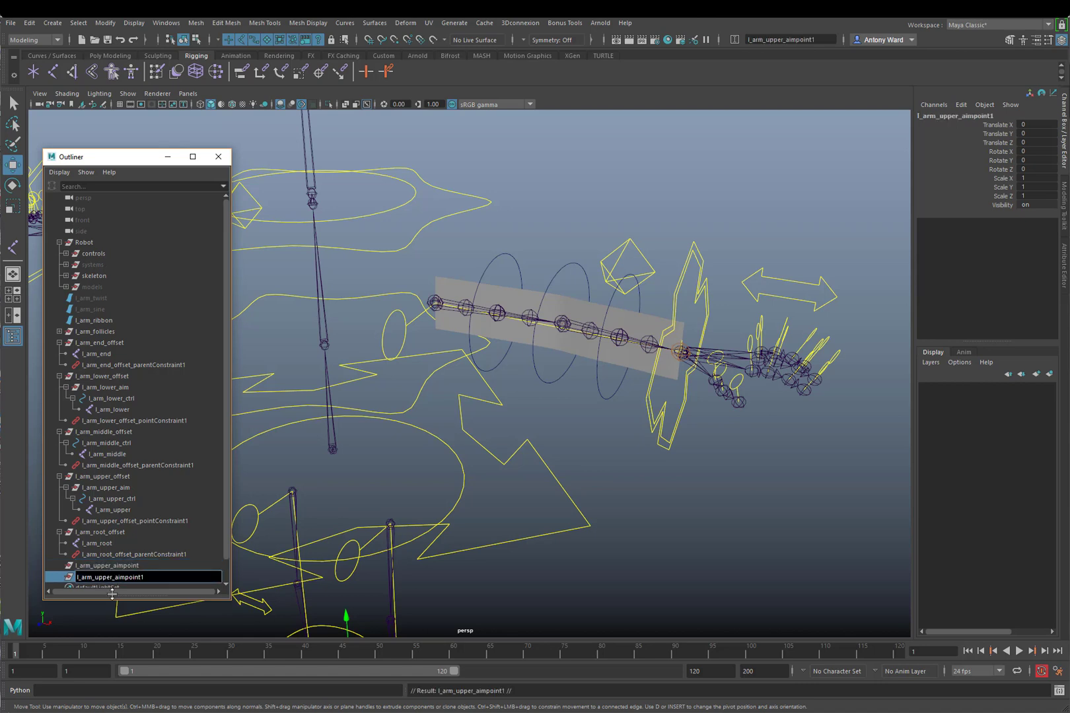
key("BackSpace")
key("BackSpace")
key("BackSpace")
key("BackSpace")
key("BackSpace")
type("lower")
key("End")
key("BackSpace")
key("Return")
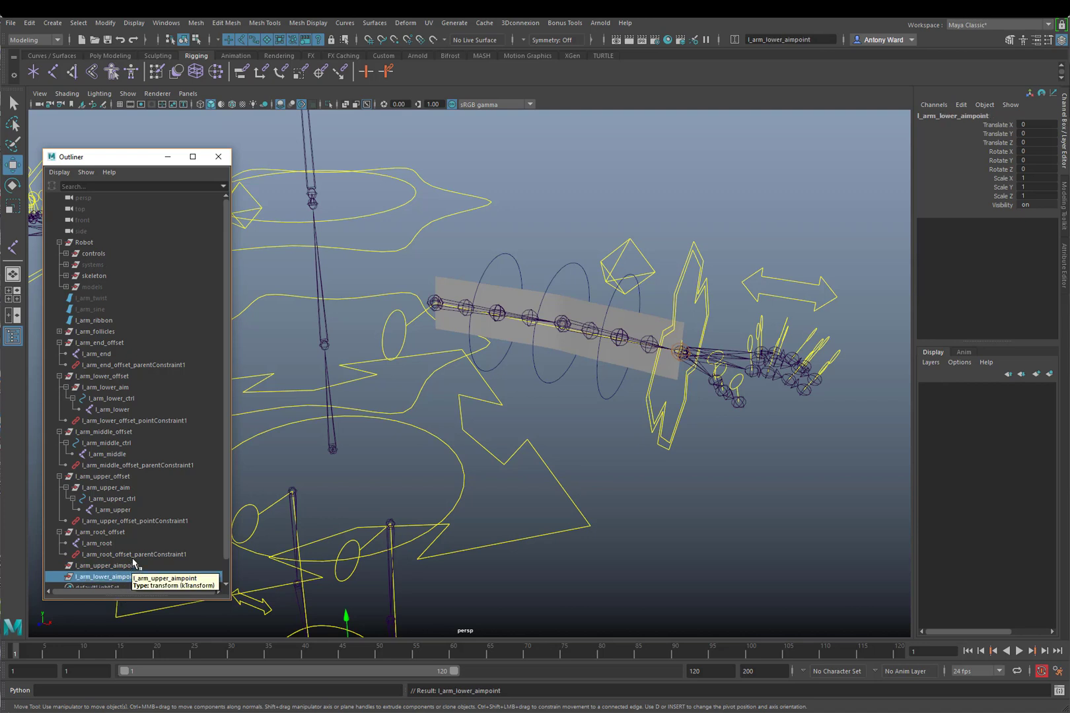
- Parent l_arm_upper_aimpoint under the l_arm_root joint and set its Translate and Rotate X, Y and Z to 0
left_click_drag(449, 474, 467, 452, "alt")
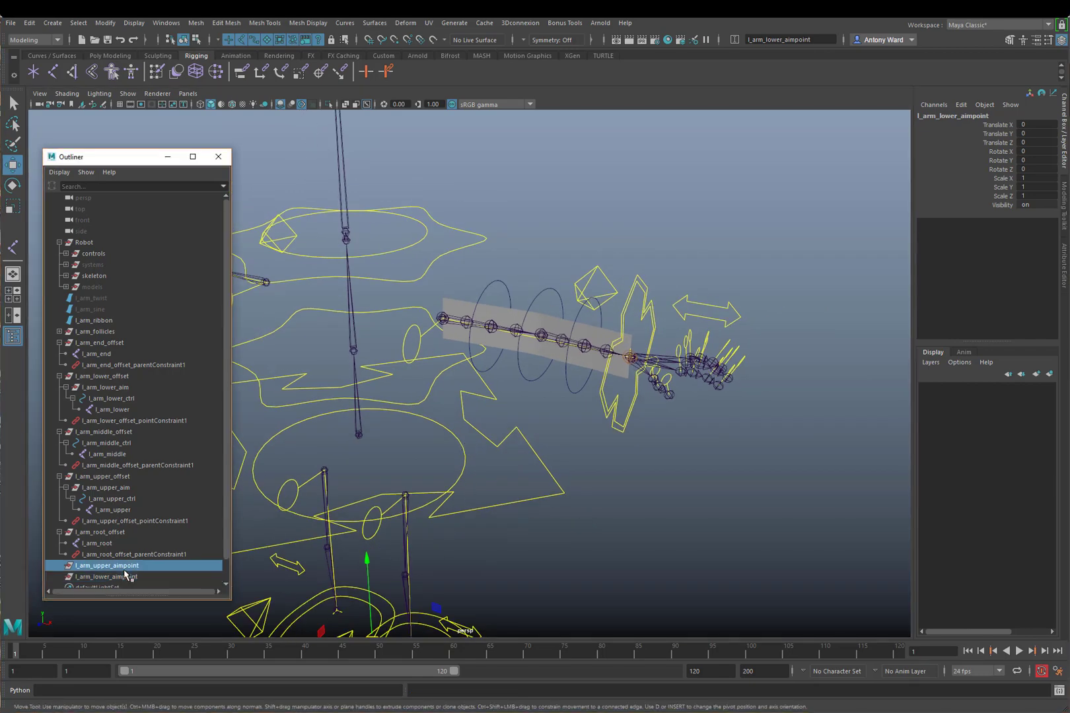
left_click(119, 567)
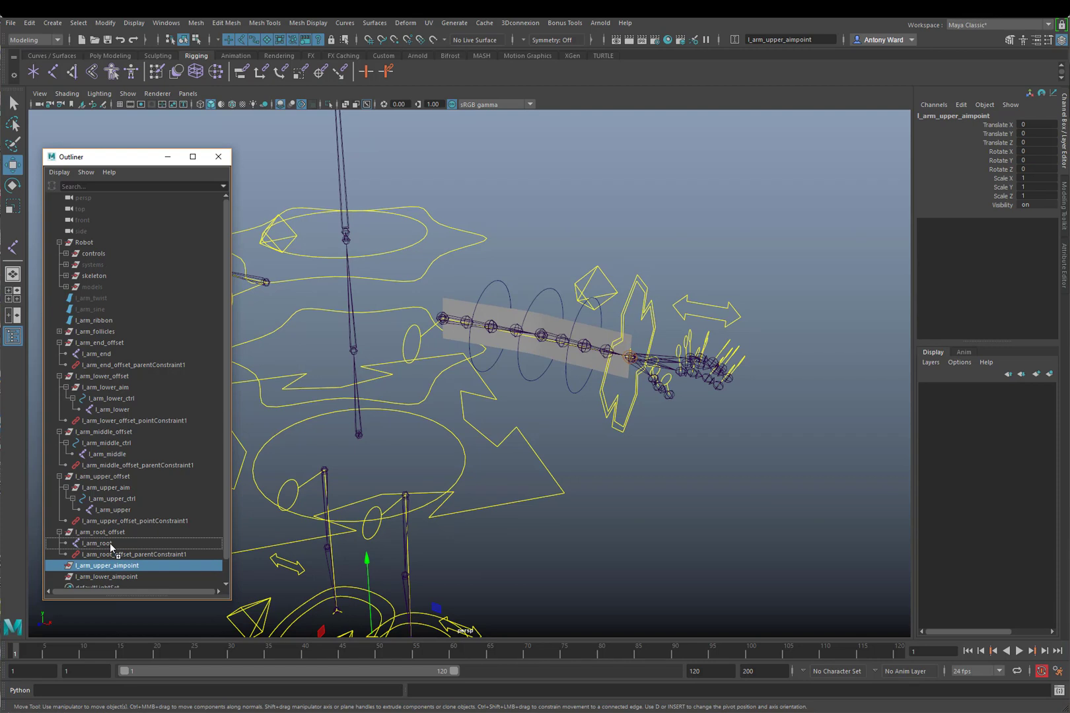
left_click_drag(111, 547, 109, 545)
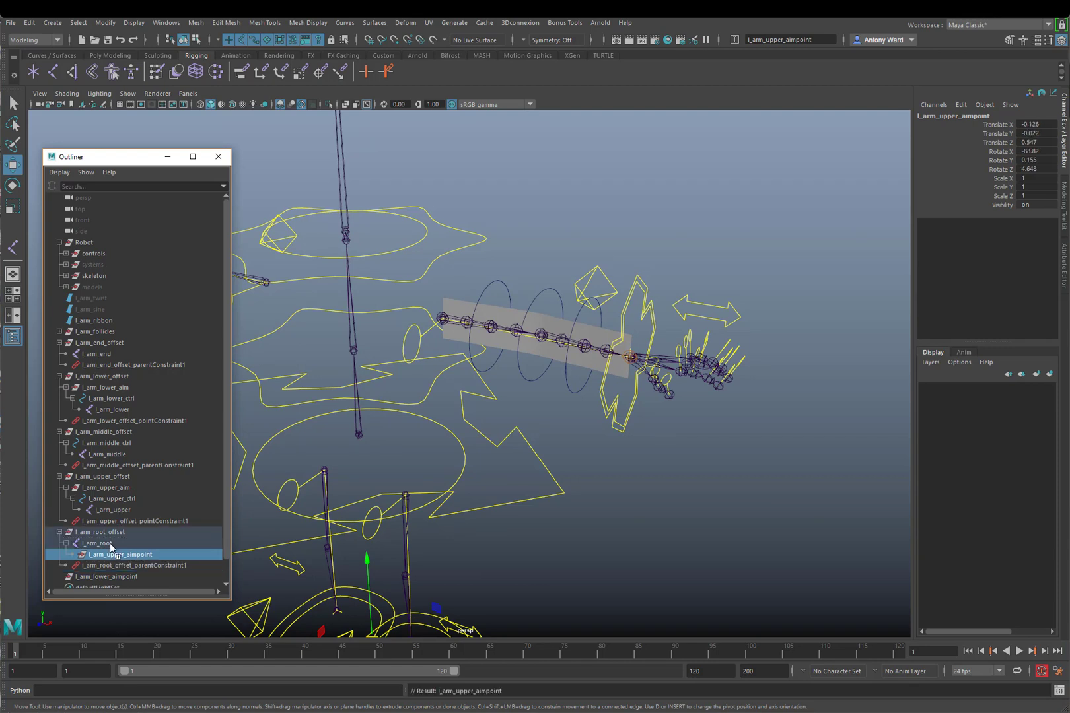
left_click_drag(1040, 124, 1034, 168)
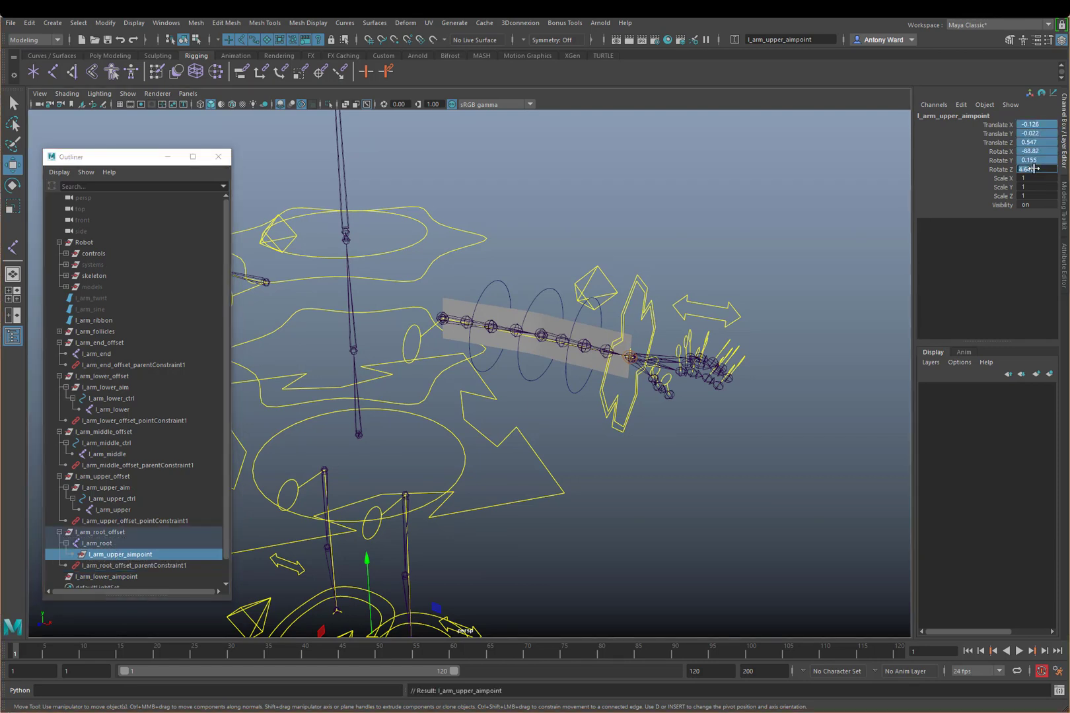
type("0")
key("Return")
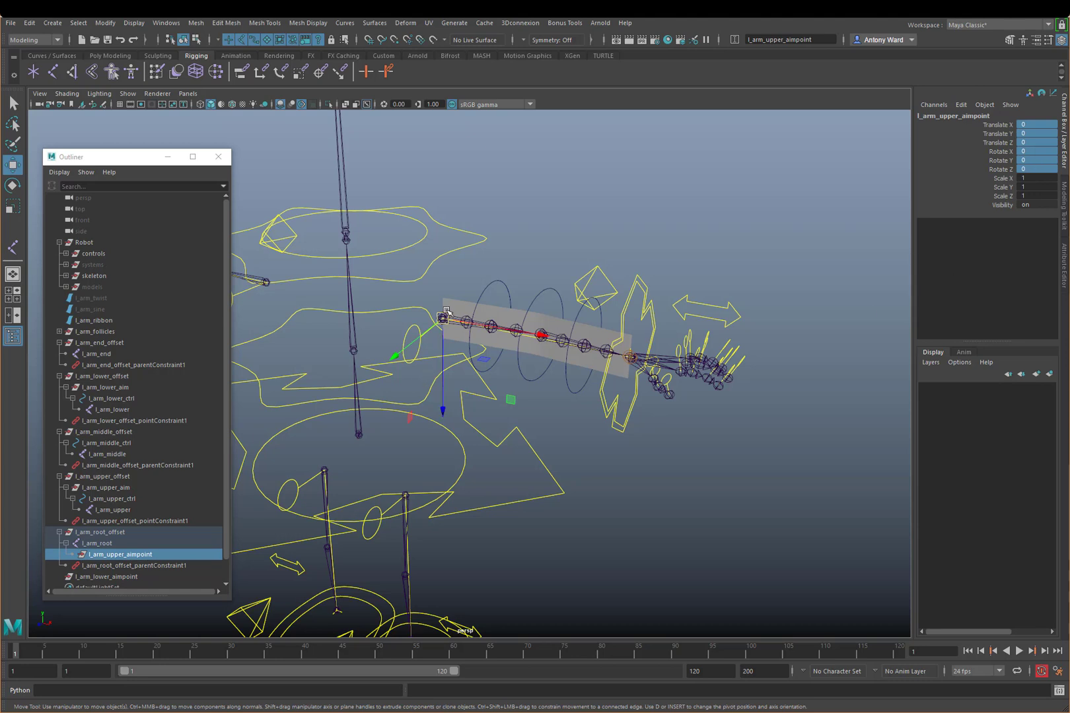
- Parent l_arm_lower_aimpoint under the l_arm_middle joint and set its Translate and Rotate X, Y and Z to 0
left_click(131, 577)
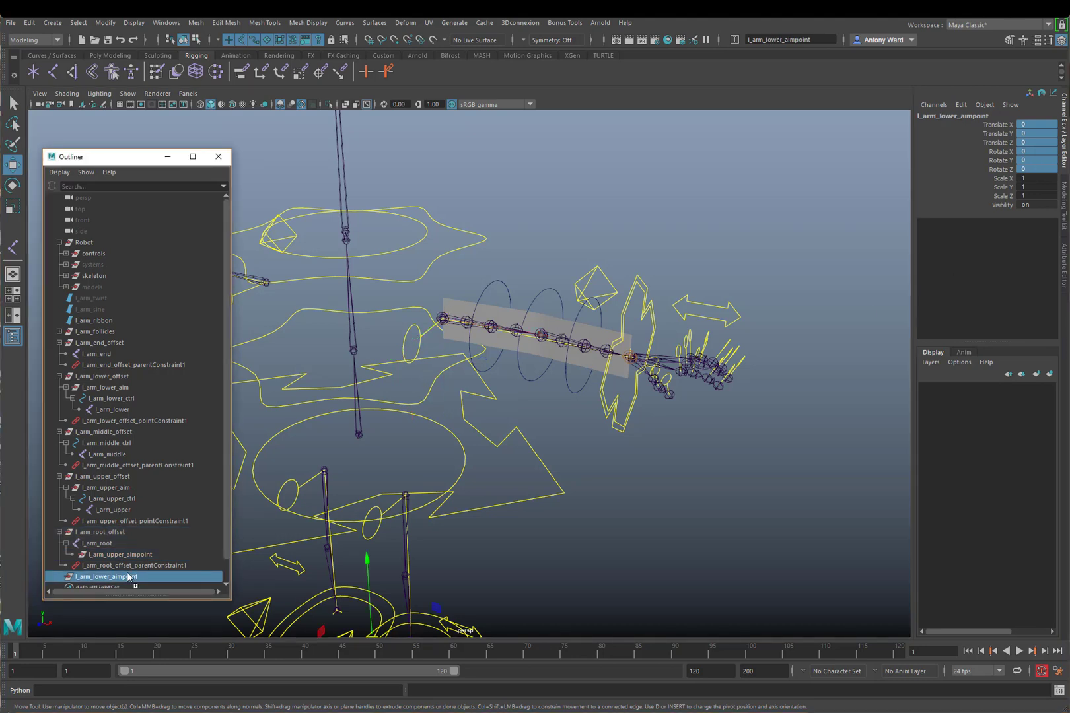
middle_click_drag(131, 577, 129, 454)
left_click_drag(1040, 124, 1042, 166)
type("0")
key("Return")
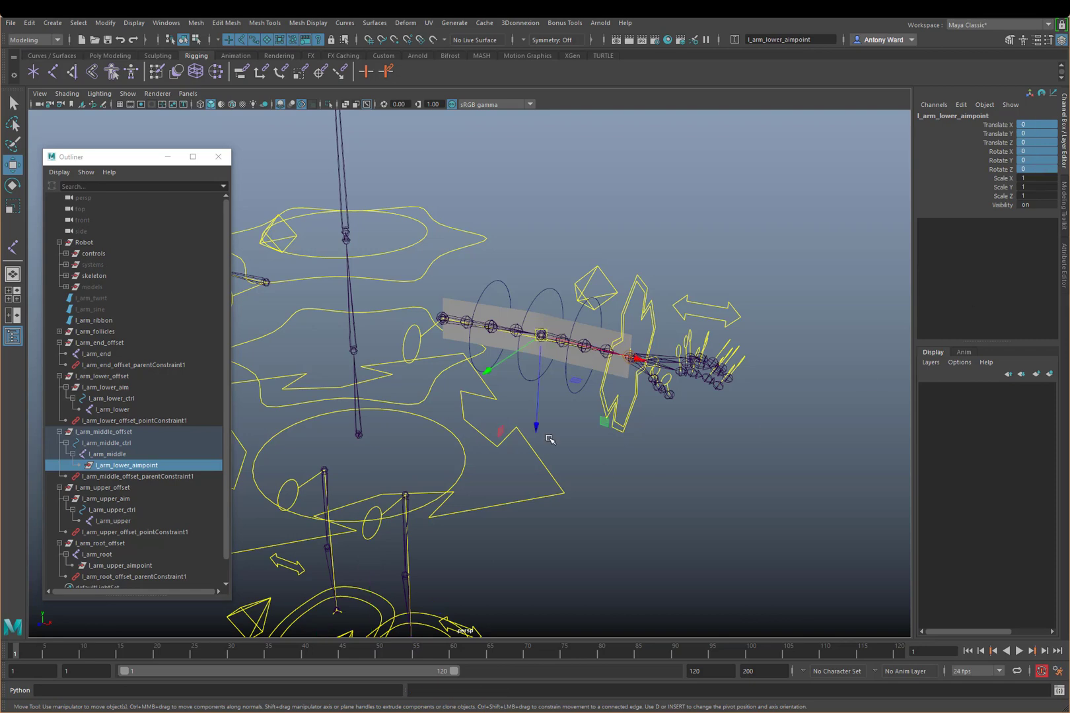
- Select l_arm_upper_aimpoint and l_arm_lower_aimpoint in turn to check their positions and orientations along the arm
left_click_drag(512, 374, 518, 373, "alt")
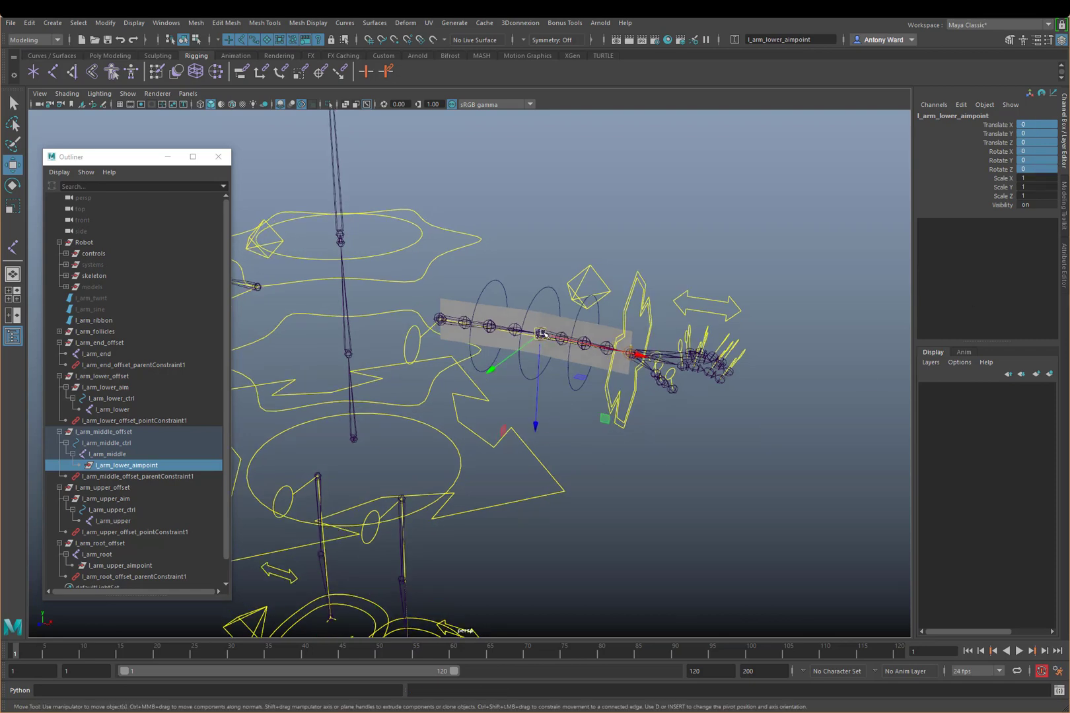
left_click(152, 566)
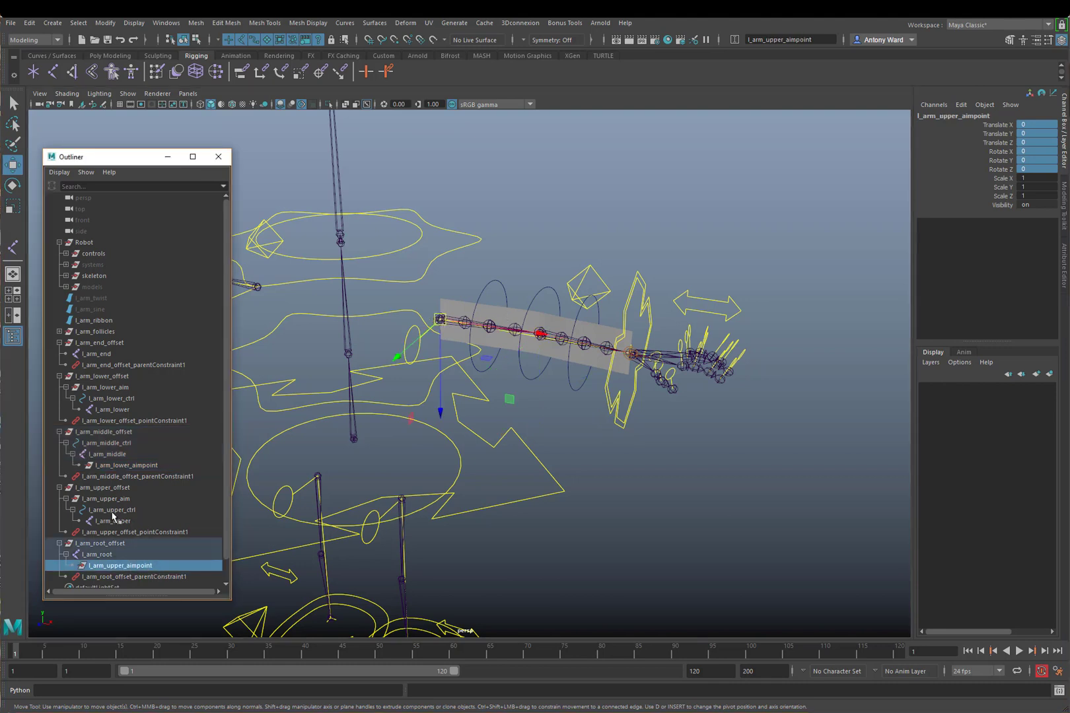
left_click(123, 465)
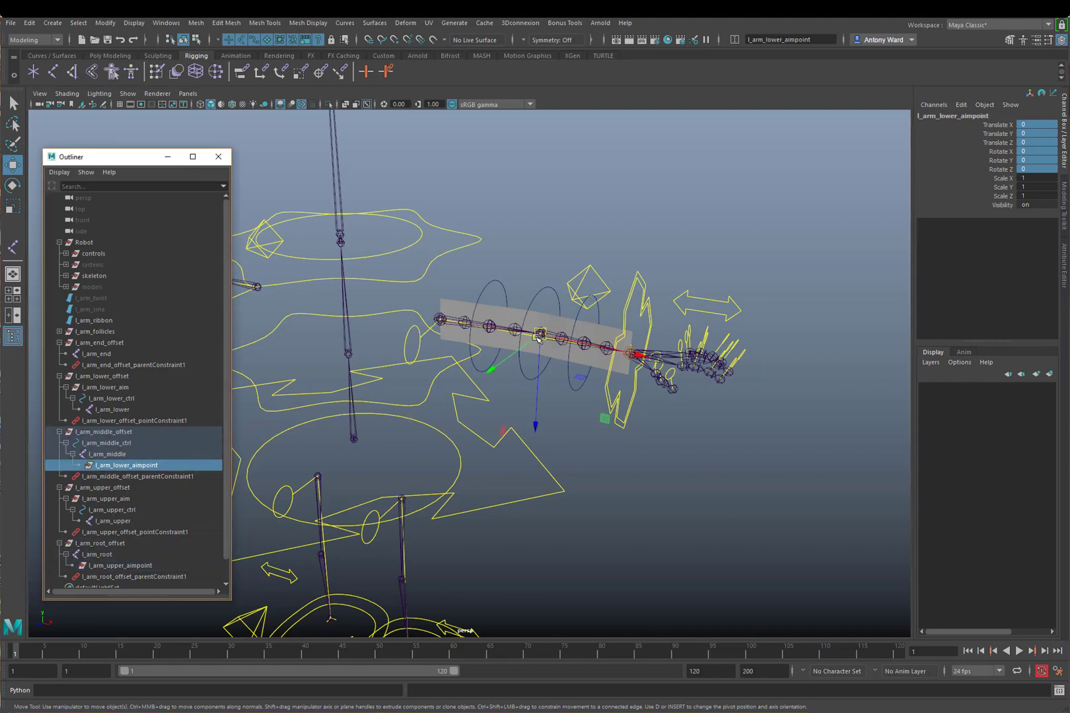
mouse_move(539, 337)
left_mouse_down("alt")
mouse_move(490, 339)
mouse_move(526, 339)
left_mouse_up("alt")
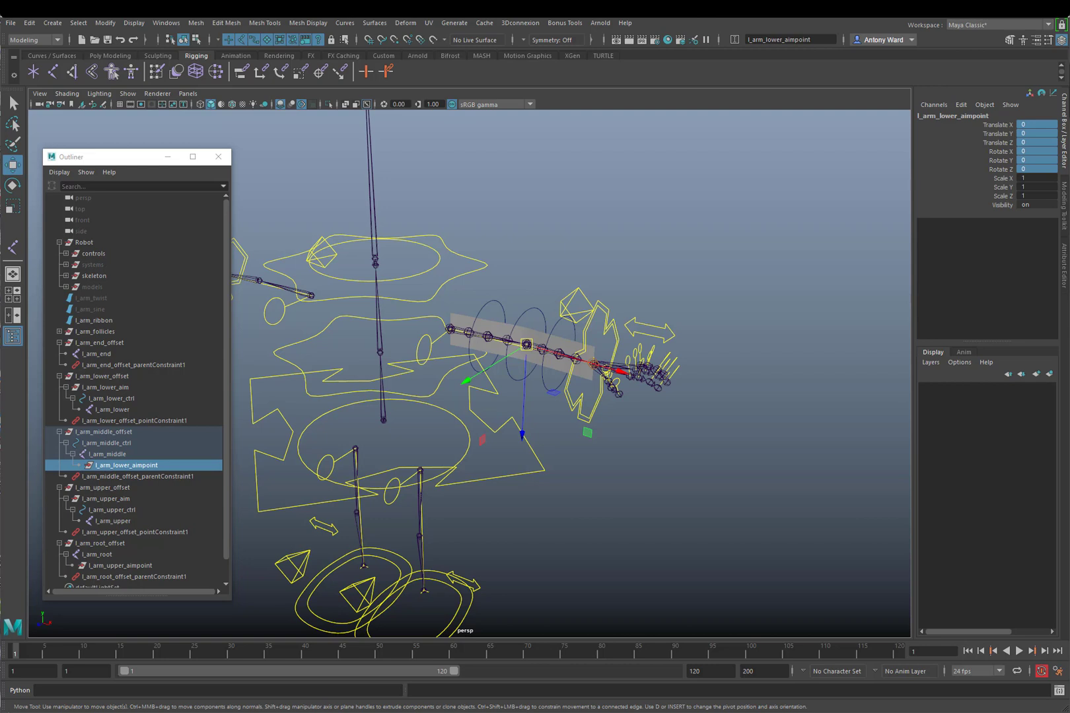
scroll(522, 426, "up", 2)
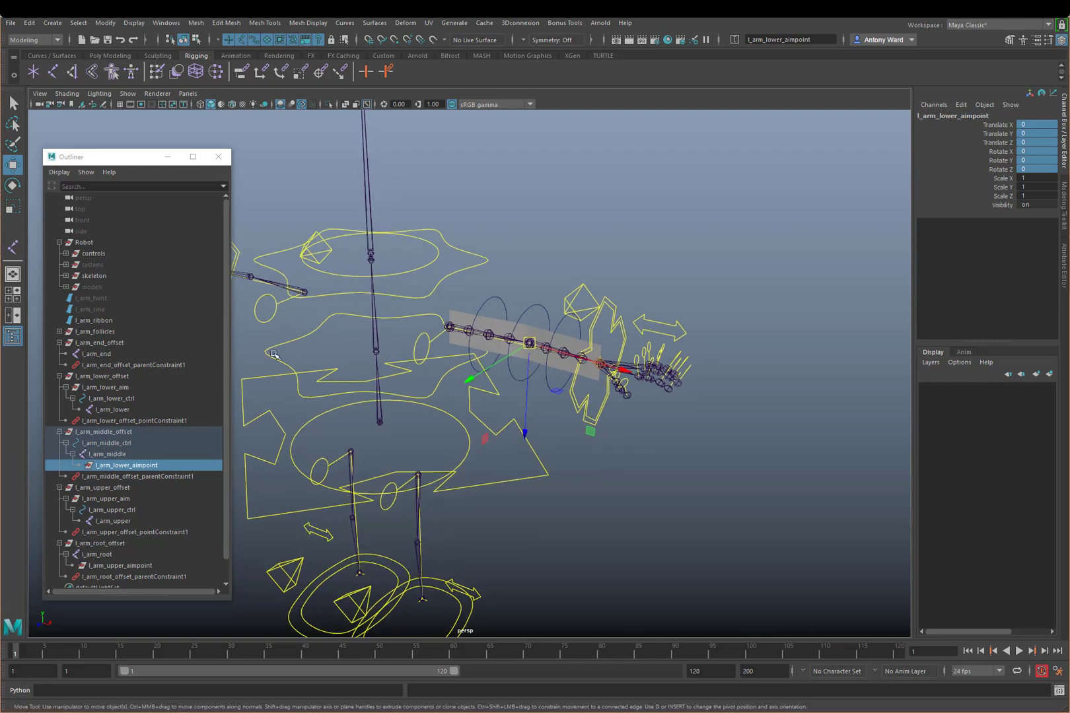
- Select the l_arm_middle joint followed by the l_arm_upper_aim group, and open the Aim constraint options
left_click(113, 455)
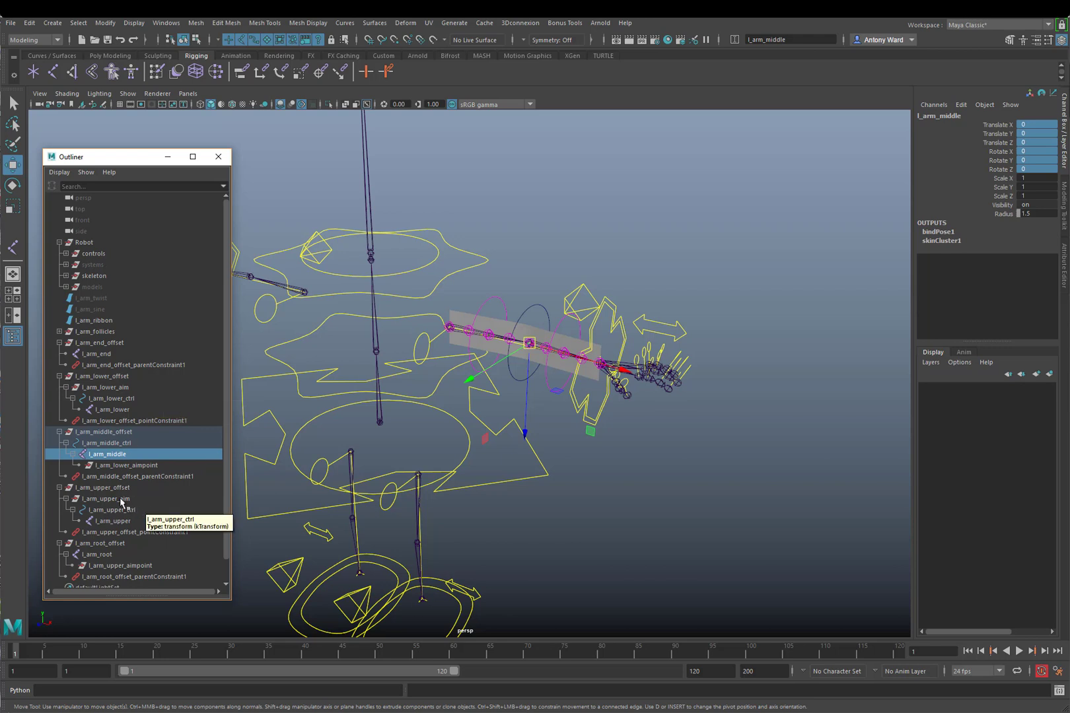
left_click(121, 500, "ctrl")
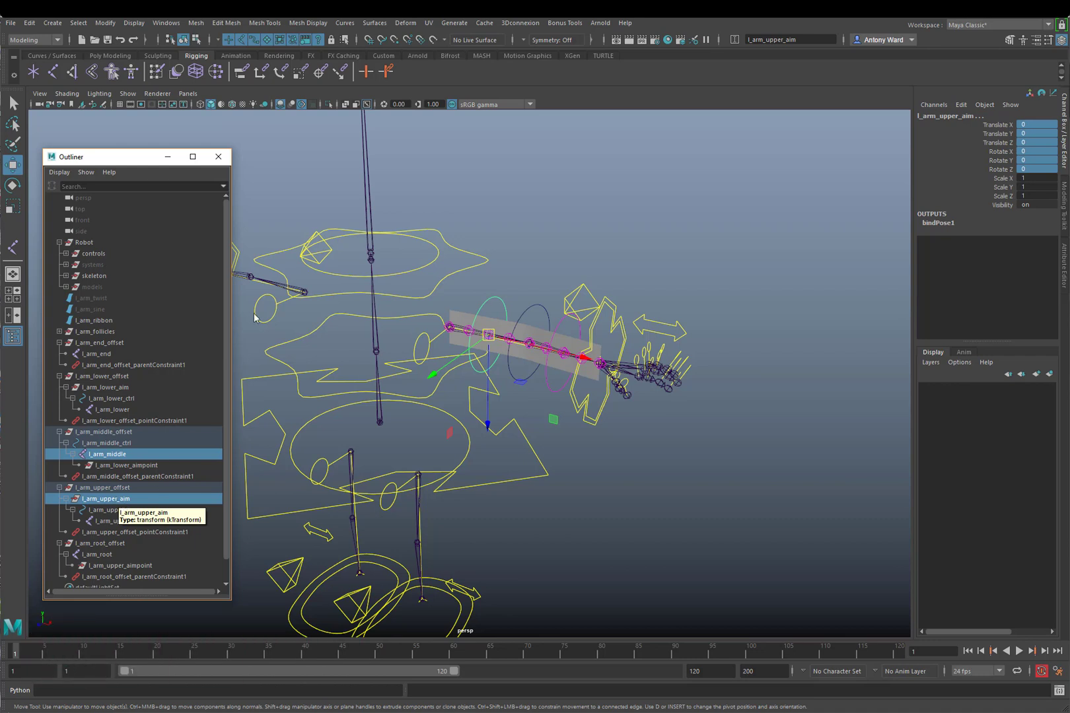
middle_click_drag(474, 267, 474, 268, "alt")
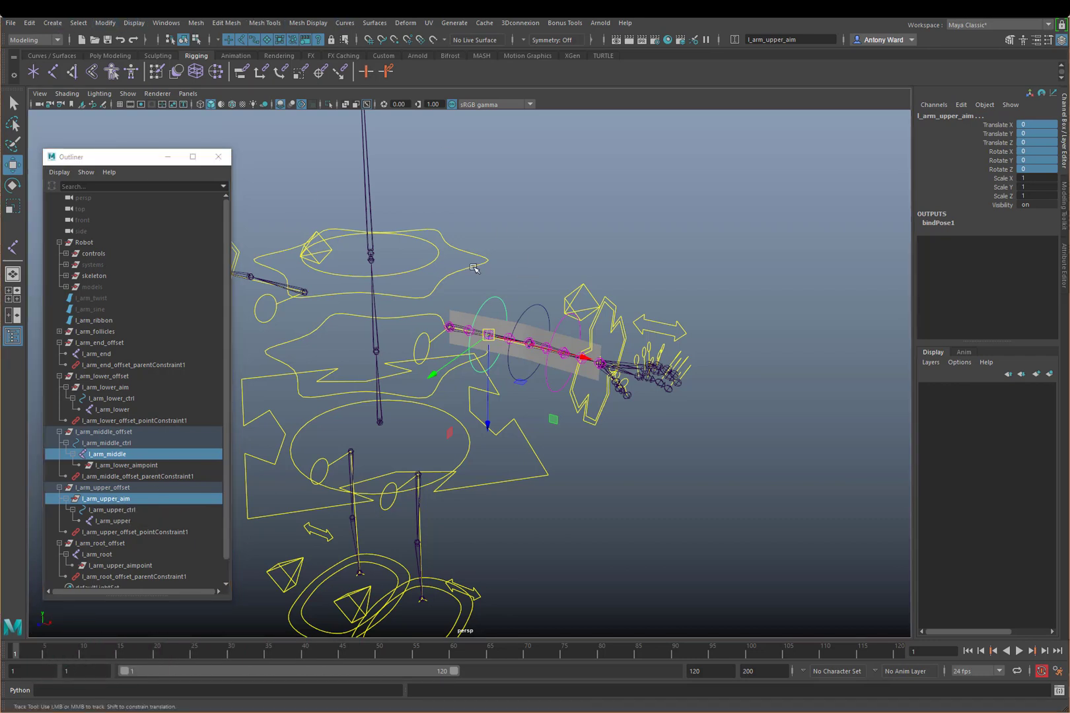
key("space")
left_click(491, 303)
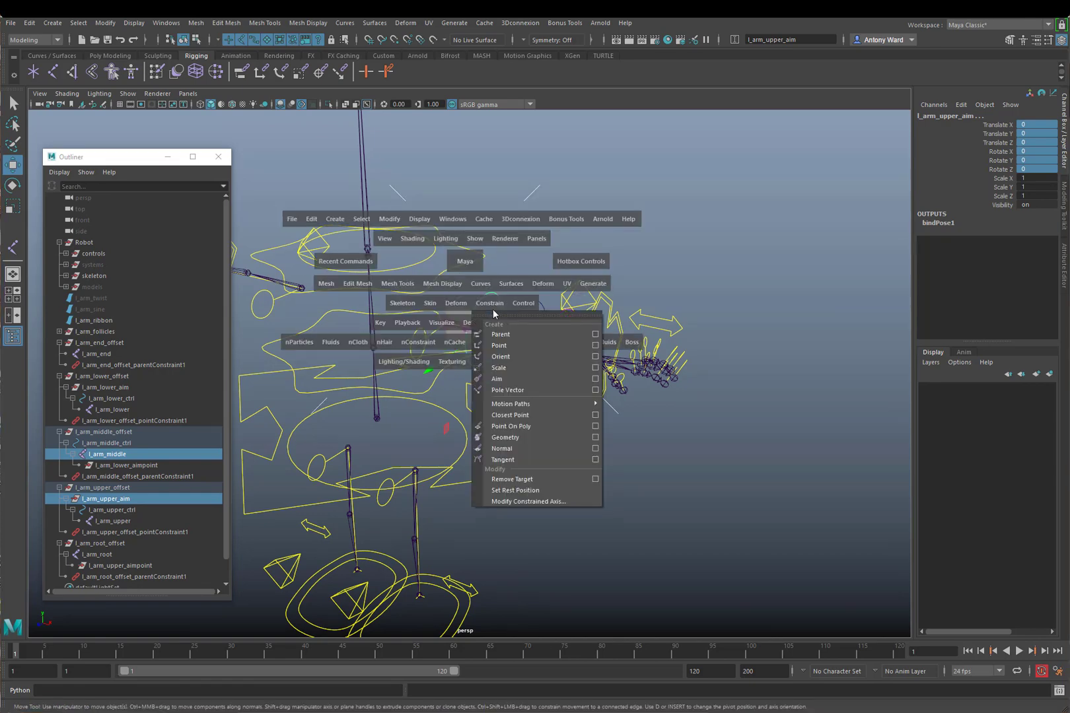
left_click(597, 379)
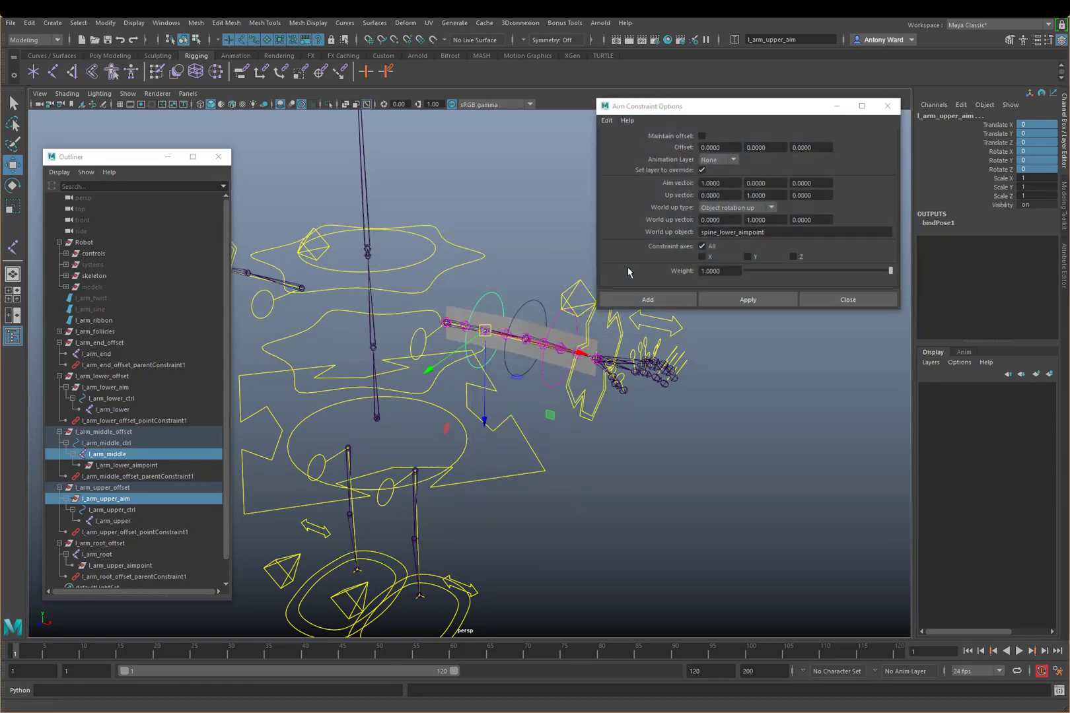
- Reset the Aim constraint settings and set World up type to Object rotation up
left_click(606, 120)
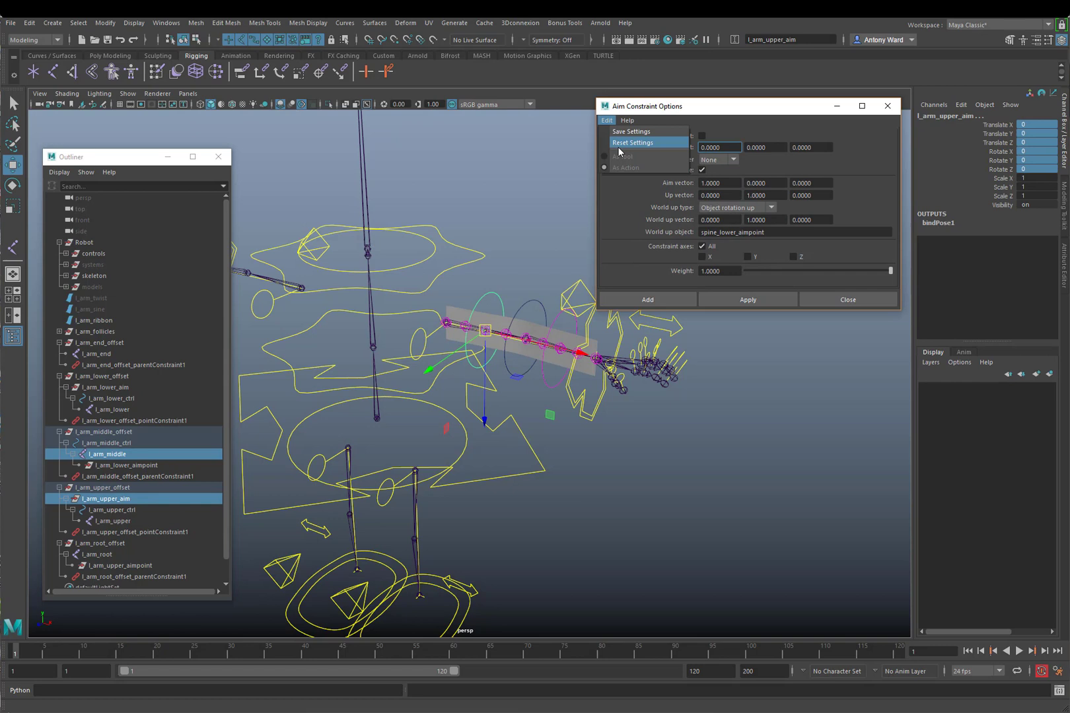
left_click(631, 143)
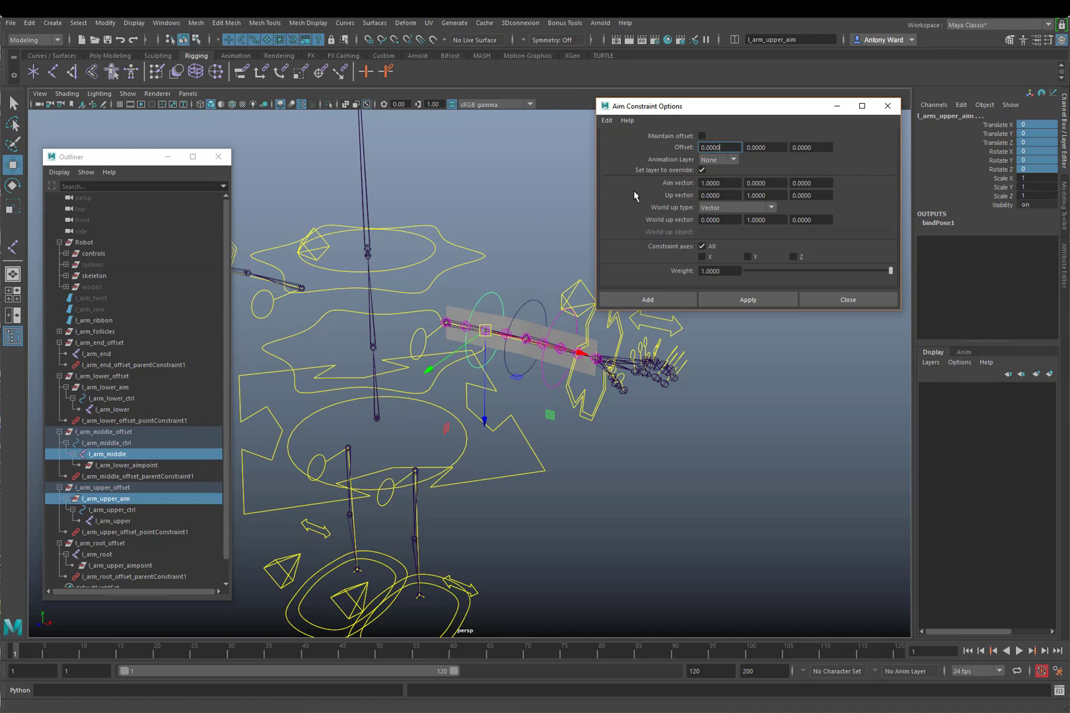
left_click(742, 207)
left_click(746, 242)
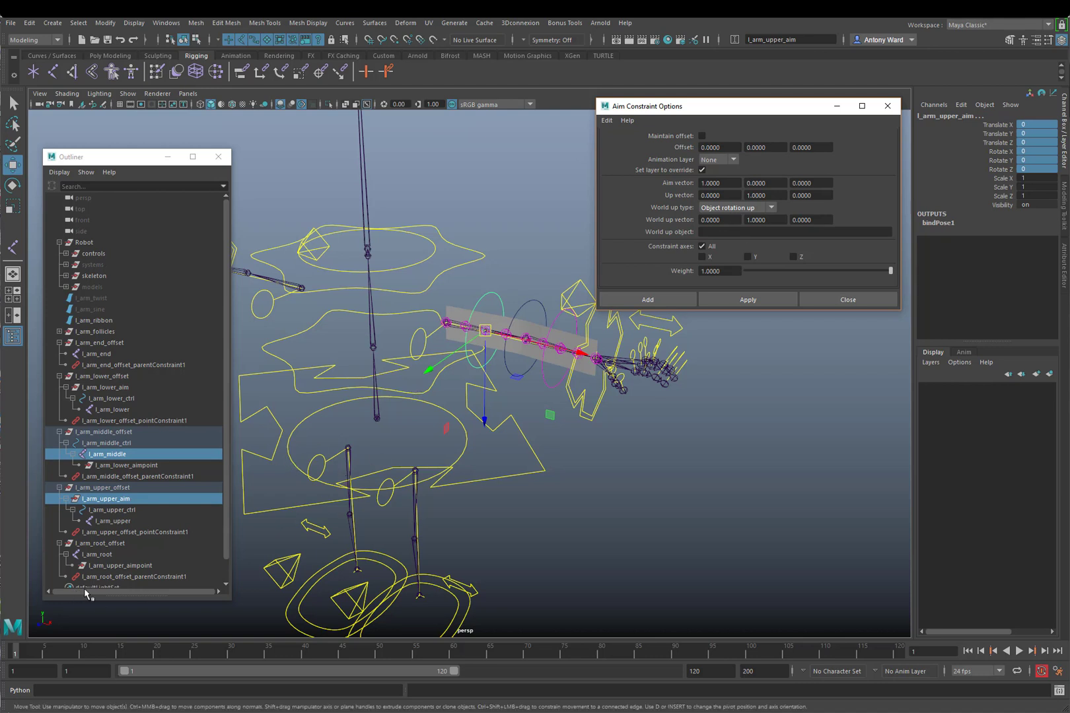
- Copy the l_arm_upper_aimpoint group's name and enter it as the Aim constraint's World up object
double_click(135, 566)
key("ctrl+c")
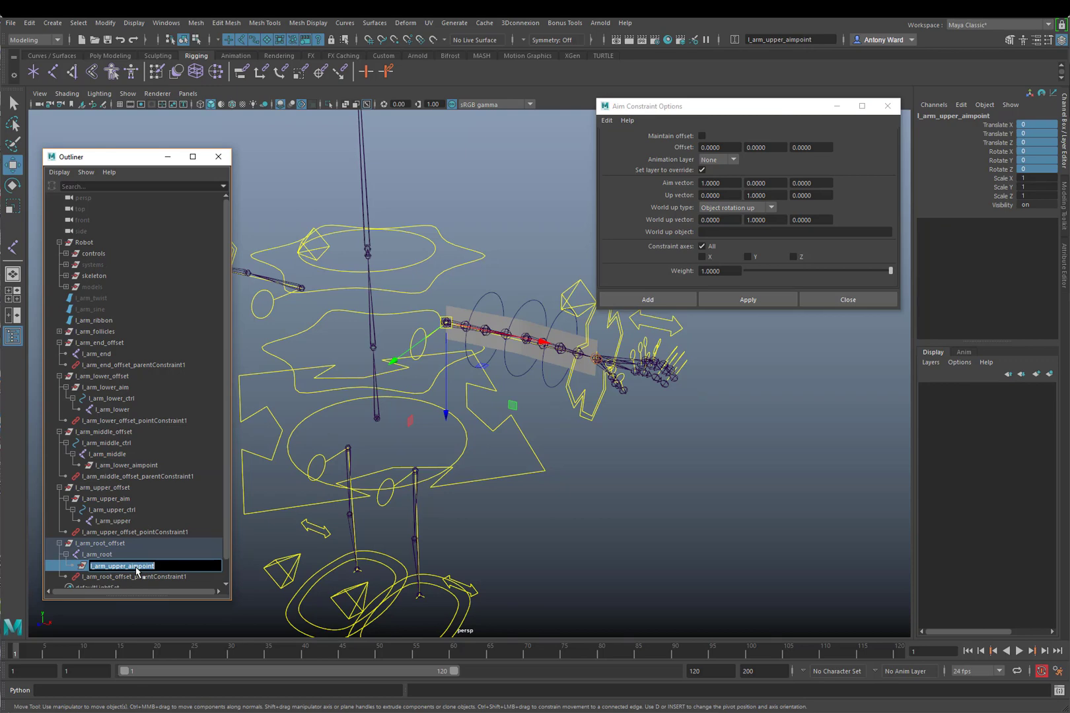
left_click(719, 231)
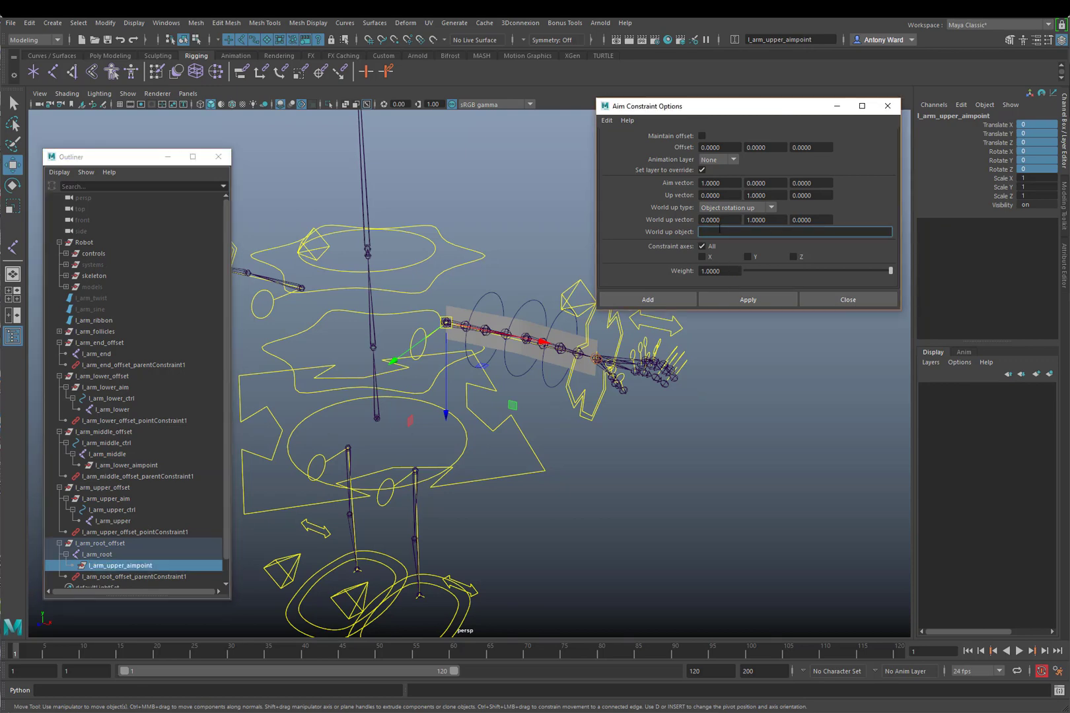
key("ctrl+v")
left_click_drag(490, 292, 420, 345, "alt")
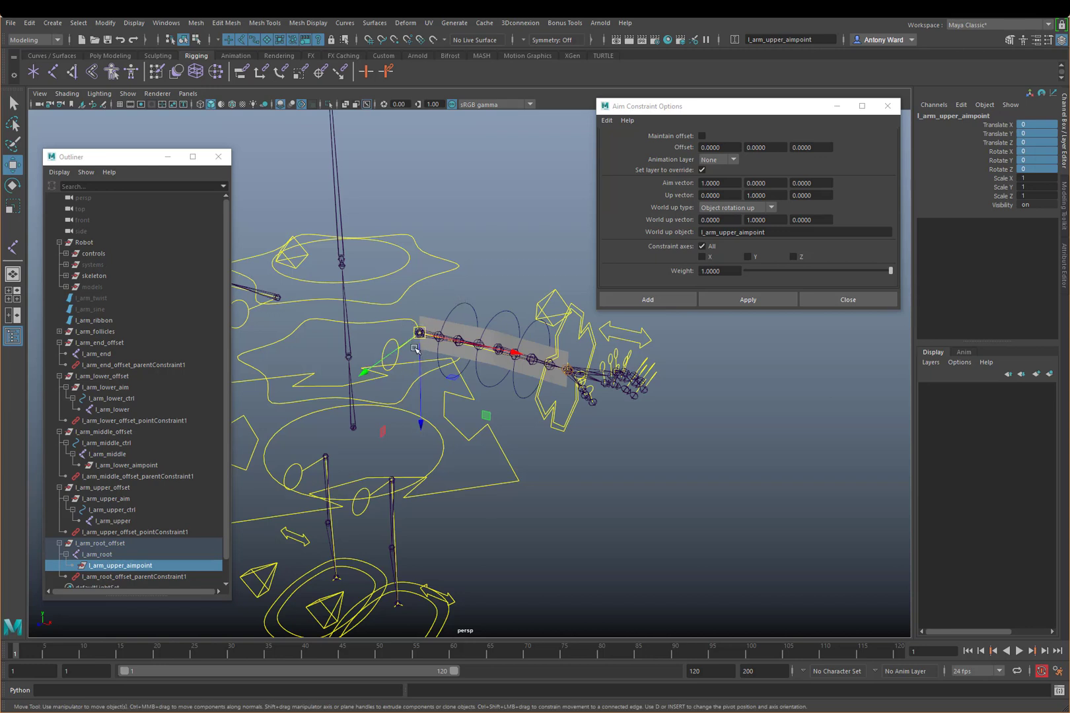
left_click_drag(490, 389, 539, 384, "alt")
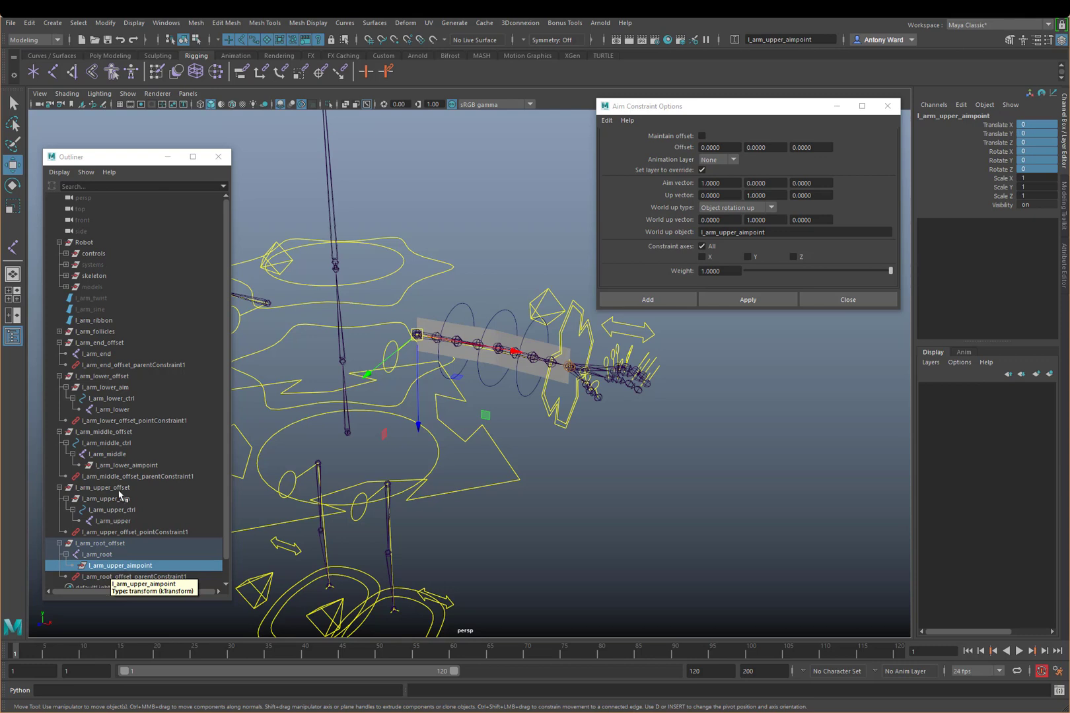
- Constrain the l_arm_upper_aim group to aim at the l_arm_middle joint, applying the Aim constraint with l_arm_upper_aimpoint as World up object
left_click(107, 454)
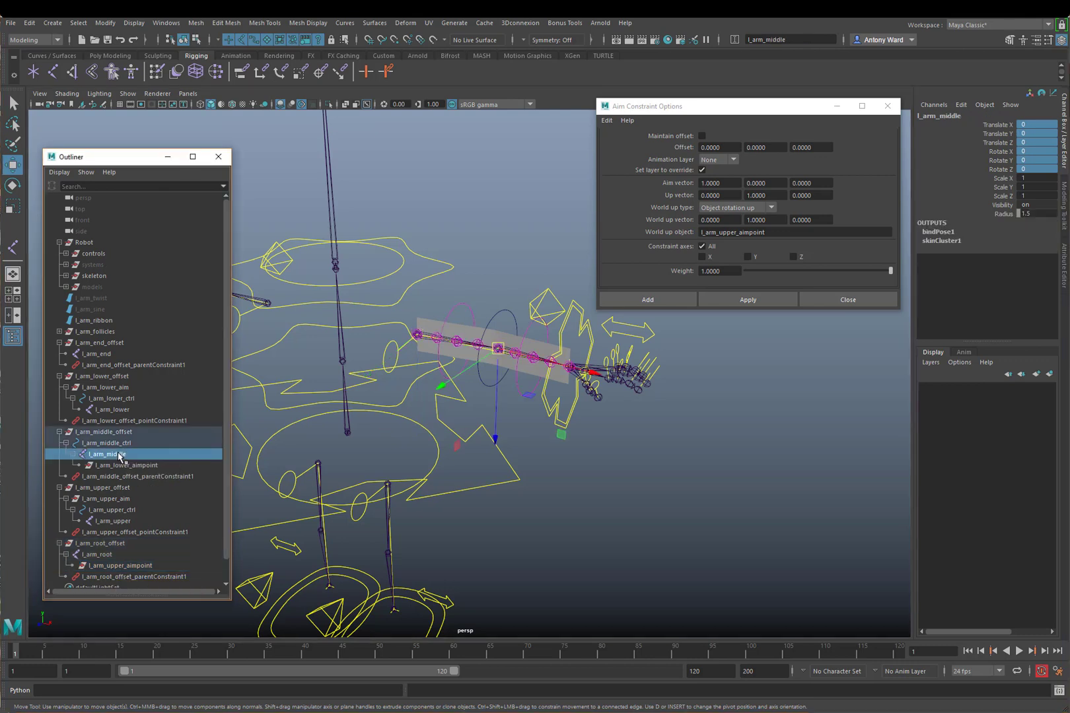
left_click(109, 500, "ctrl")
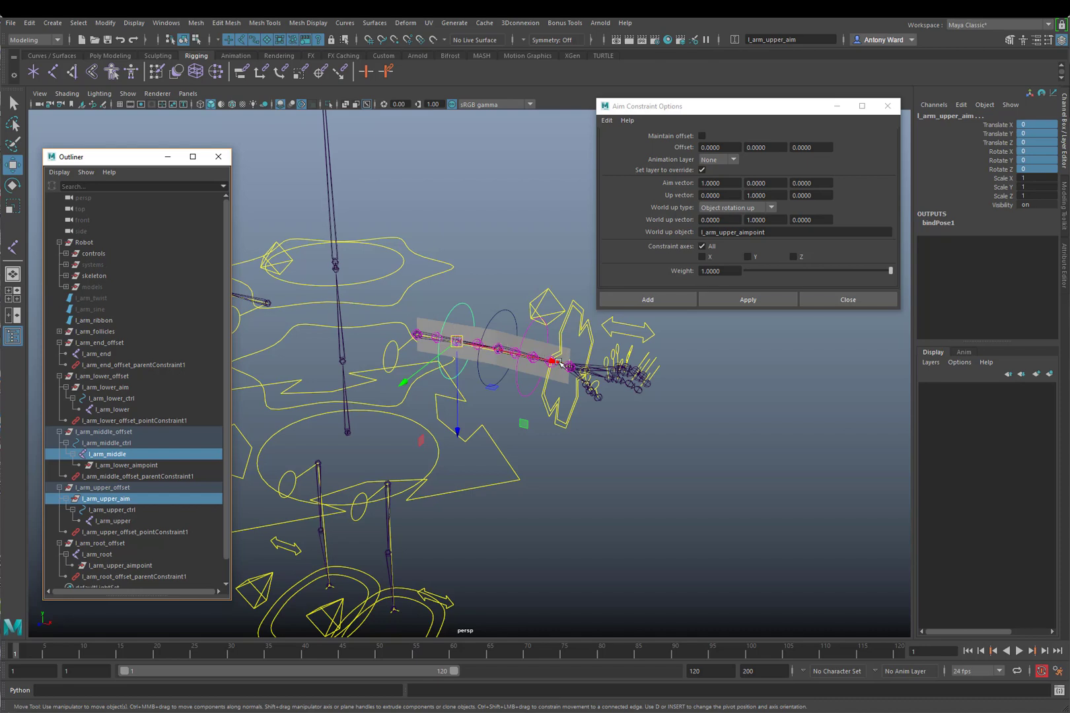
mouse_move(470, 353)
left_mouse_down("alt")
mouse_move(486, 371)
mouse_move(457, 343)
left_mouse_up("alt")
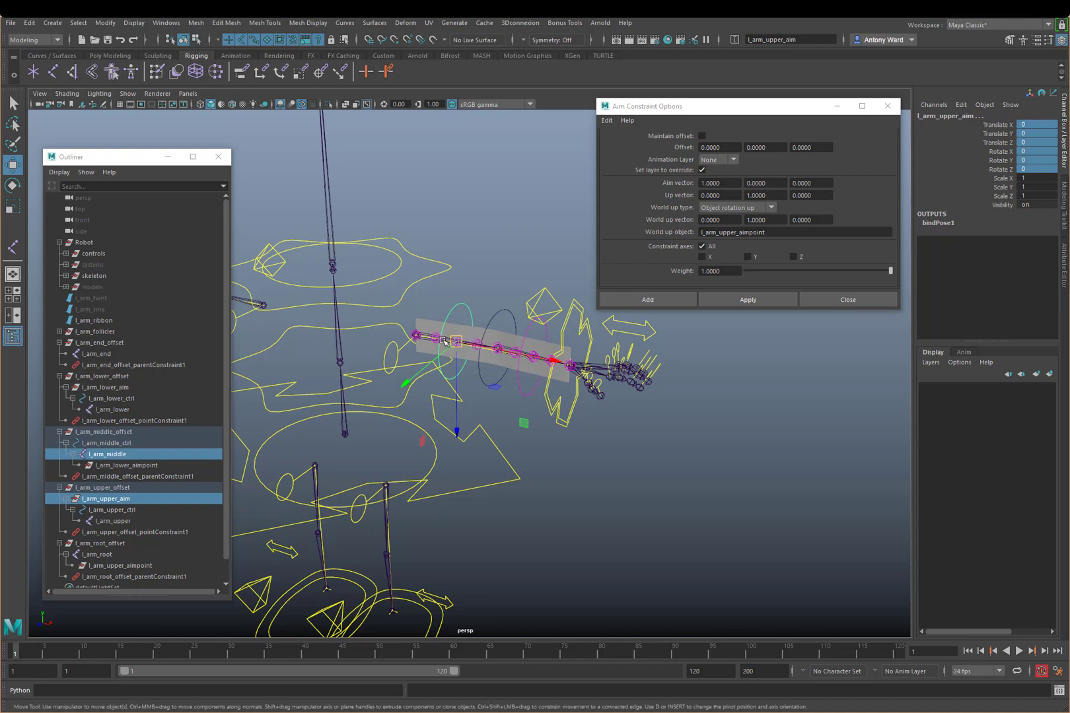
middle_click_drag(456, 357, 447, 364, "alt")
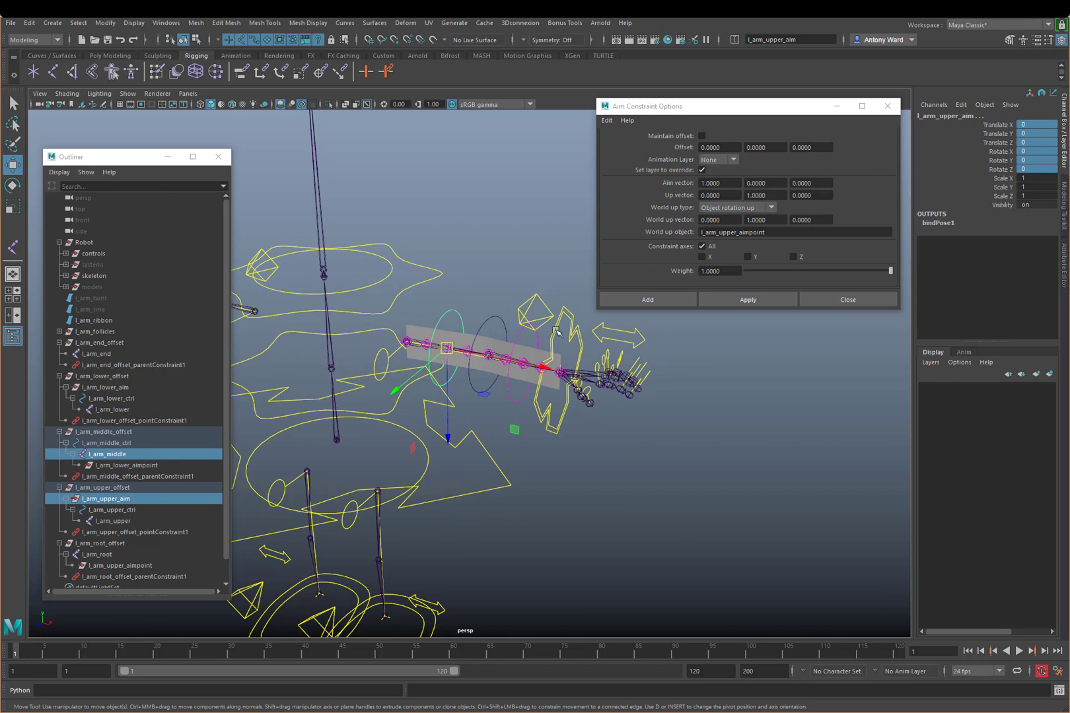
middle_click_drag(529, 371, 516, 373, "alt")
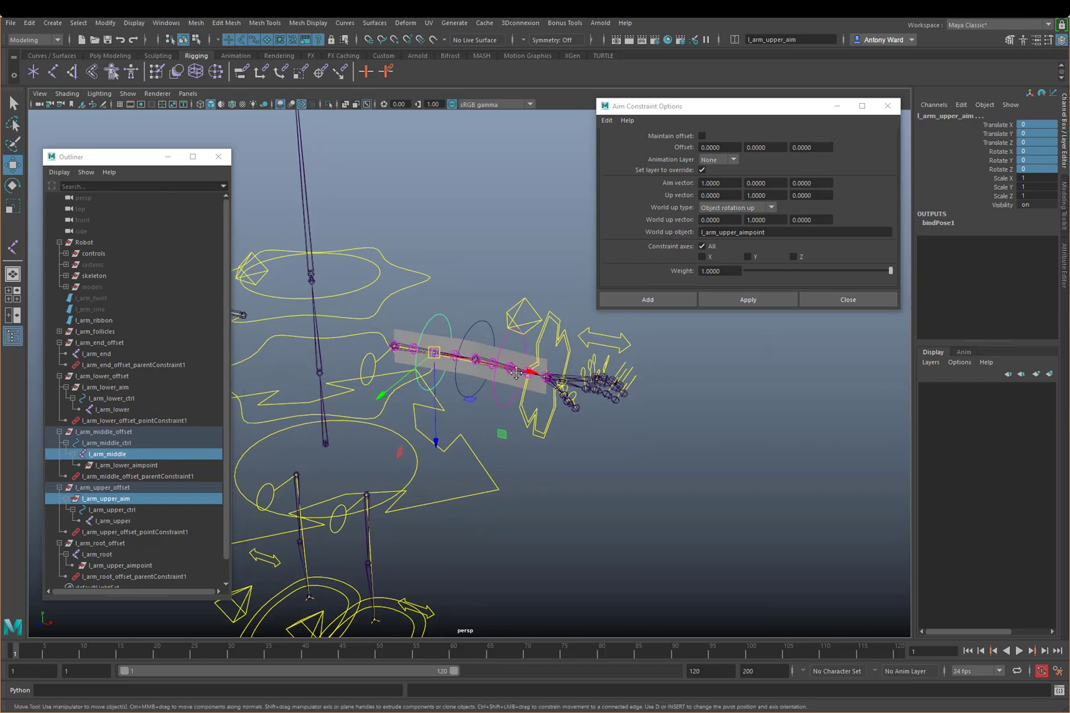
left_click(736, 302)
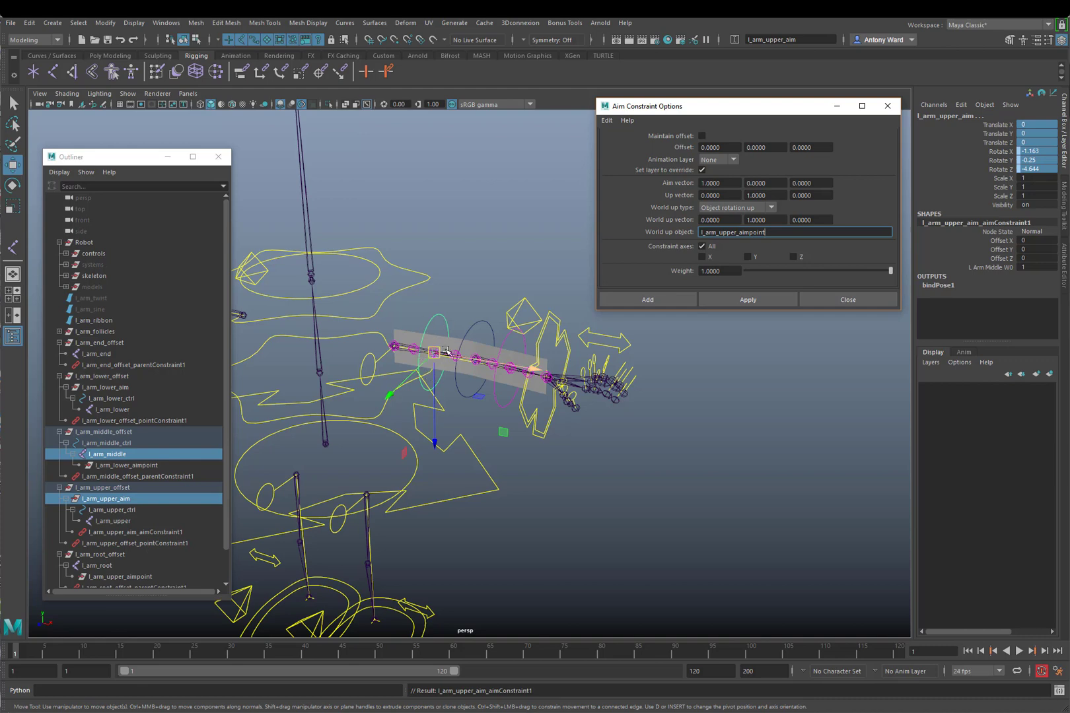
- Select the l_arm_middle joint followed by the l_arm_lower_aim group, and set the World up object to l_arm_lower_aimpoint
left_click_drag(429, 355, 408, 336, "alt")
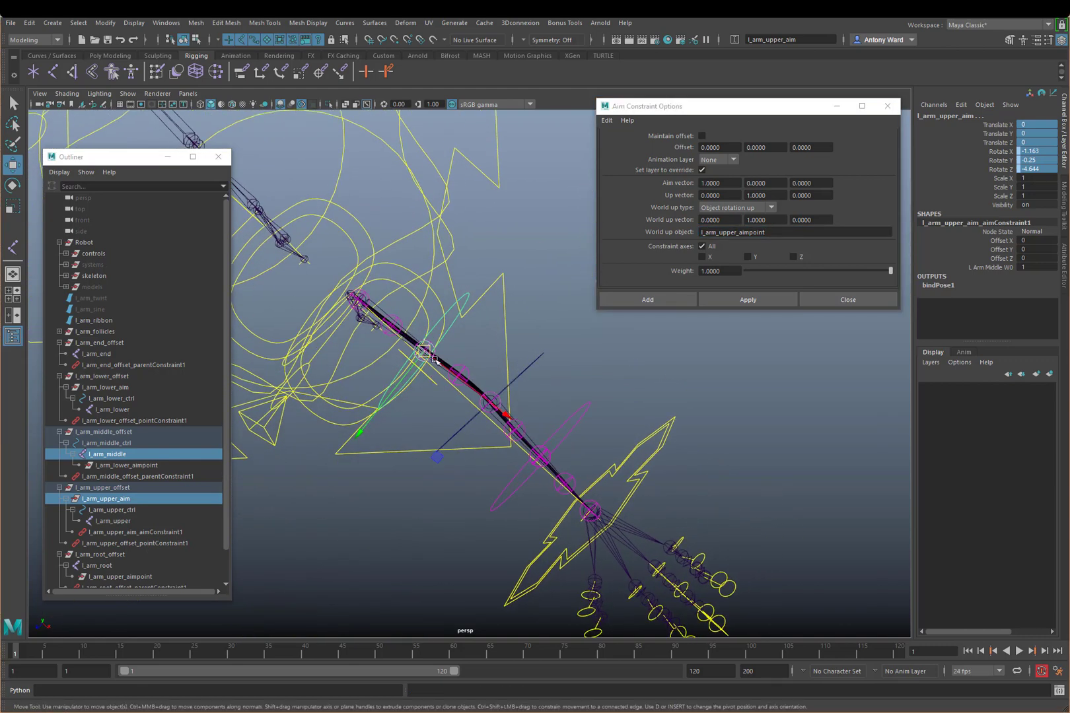
left_click_drag(638, 449, 523, 389, "alt")
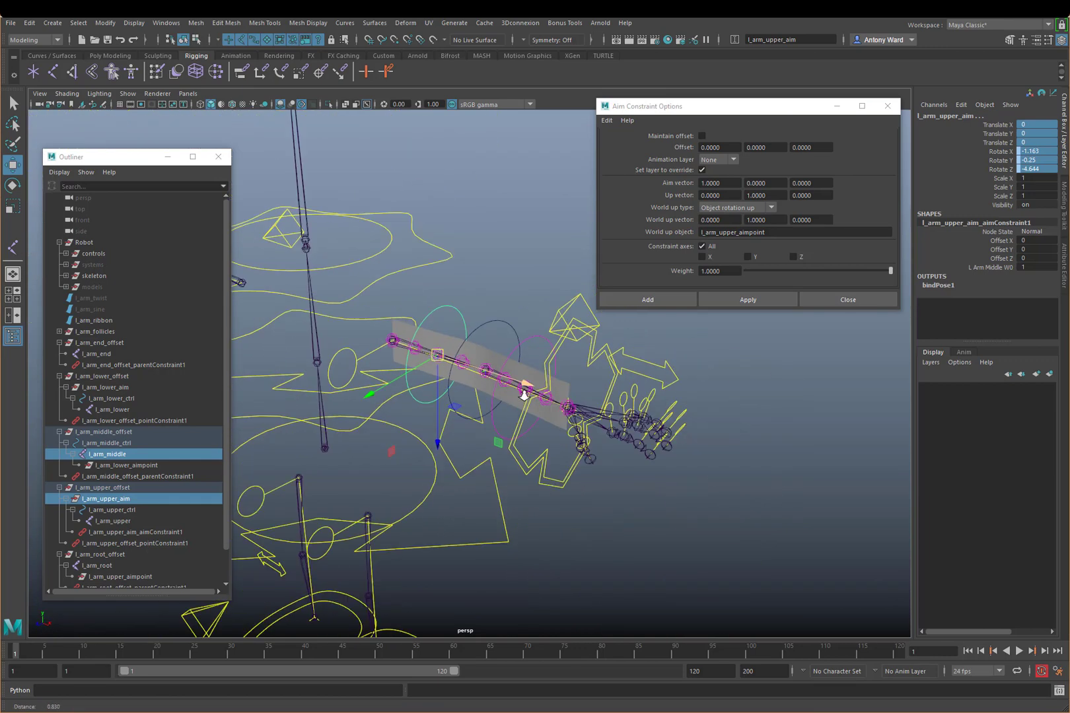
right_click_drag(523, 390, 556, 385, "alt")
left_click_drag(556, 385, 541, 393, "alt")
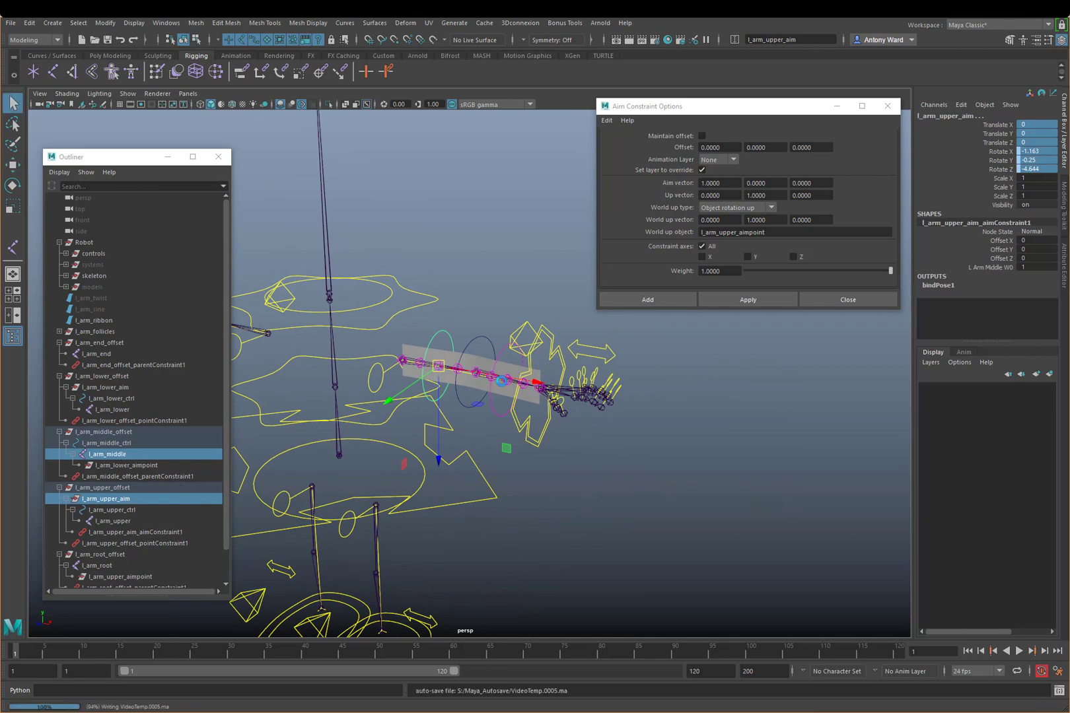
left_click(130, 455)
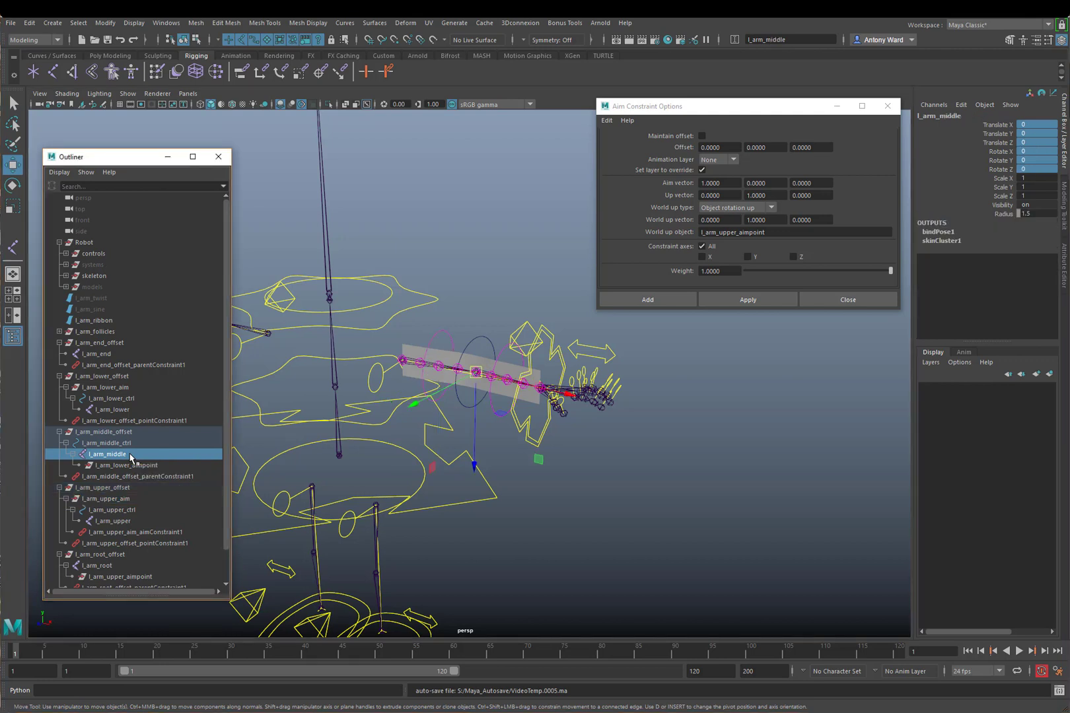
left_click(120, 389, "ctrl")
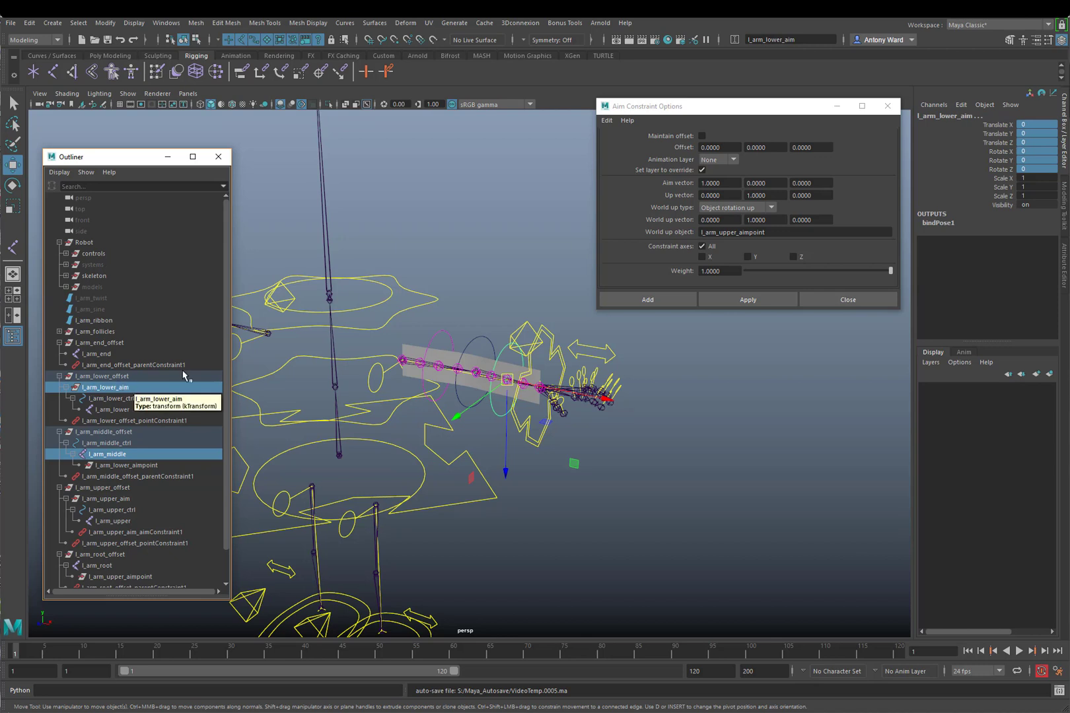
left_click(738, 232)
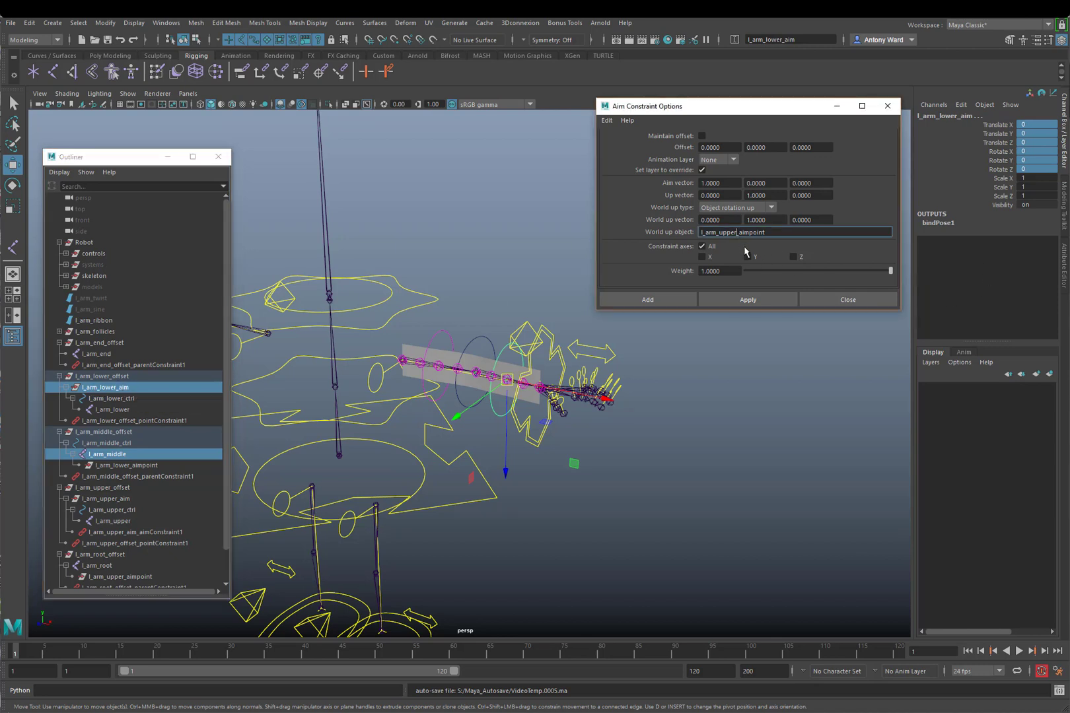
key("BackSpace")
key("BackSpace")
key("BackSpace")
type("lower")
key("Return")
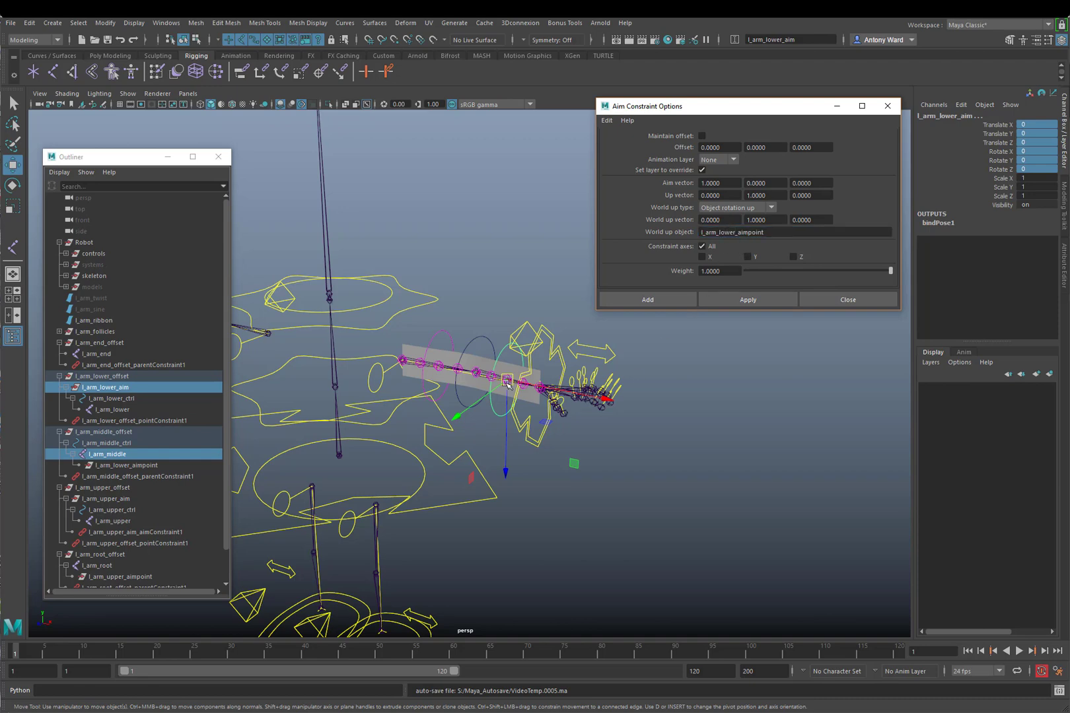
- Set the Aim vector's X value to -1 and apply the Aim constraint to l_arm_lower_aim
left_click_drag(506, 384, 531, 386, "alt")
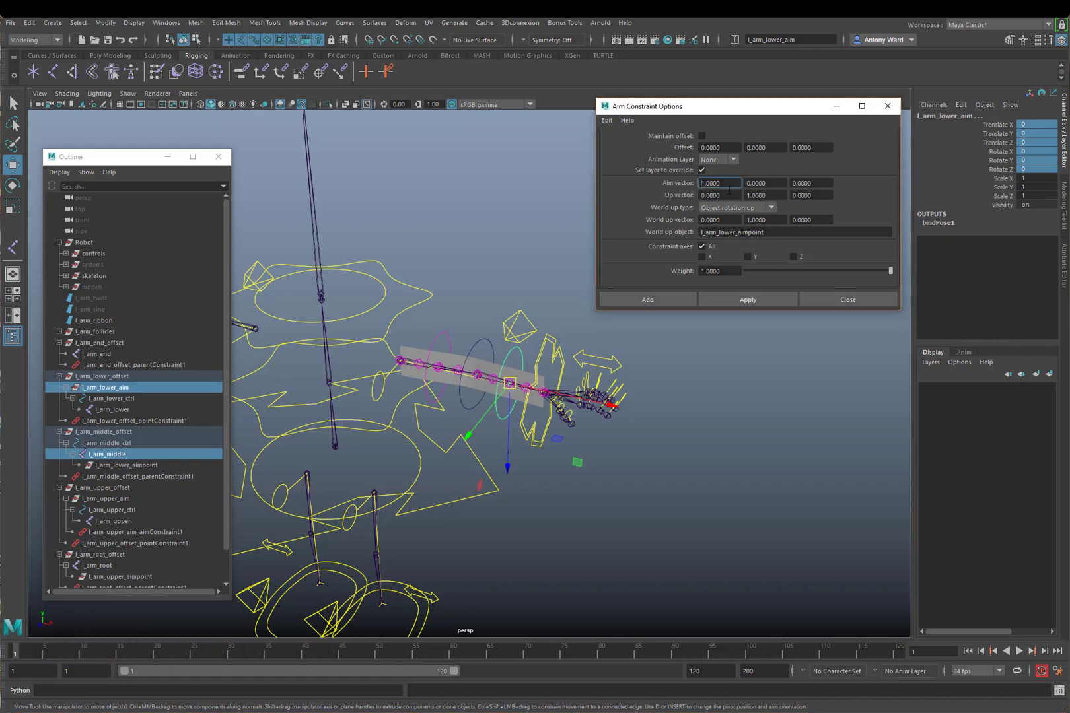
key("Return")
left_click(747, 300)
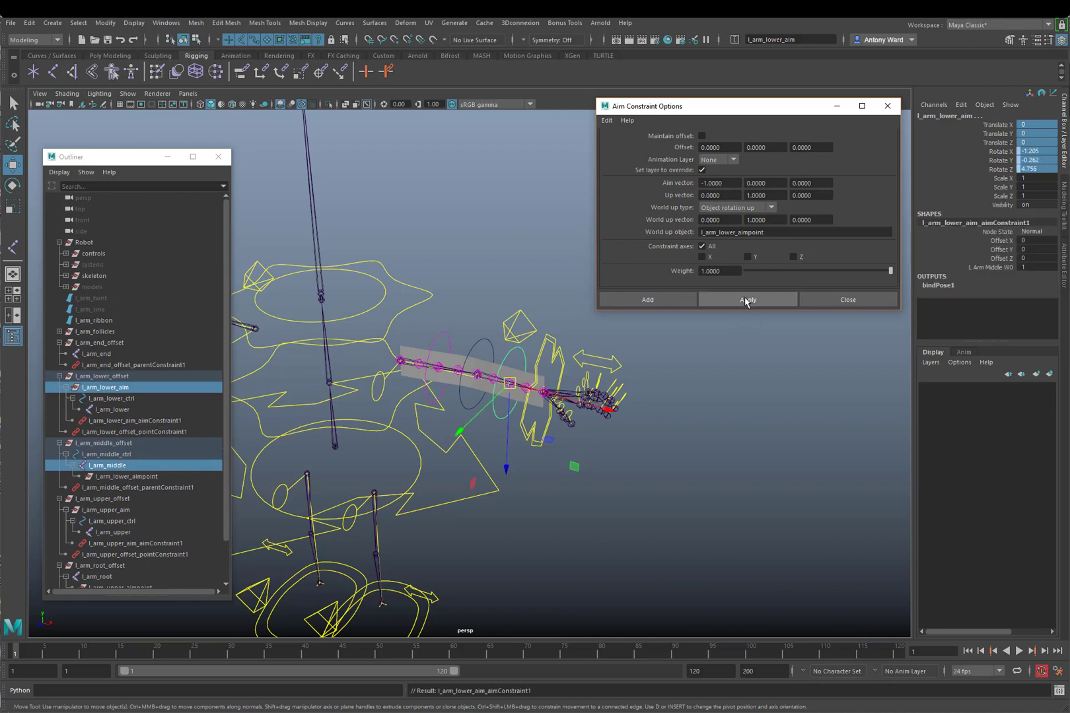
- Test the aim constraints by raising l_arm_middle_ctrl above the arm and moving l_arm_upper_ctrl slightly down
left_click_drag(479, 392, 494, 390, "alt")
right_click_drag(494, 389, 546, 394, "alt")
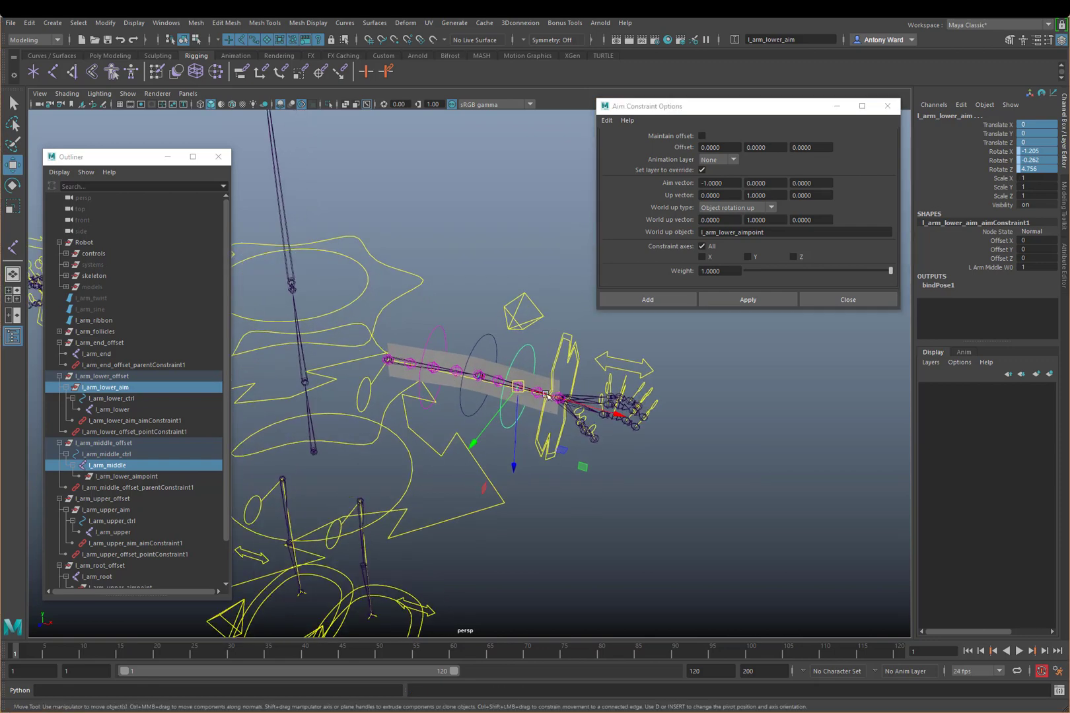
left_click(463, 390)
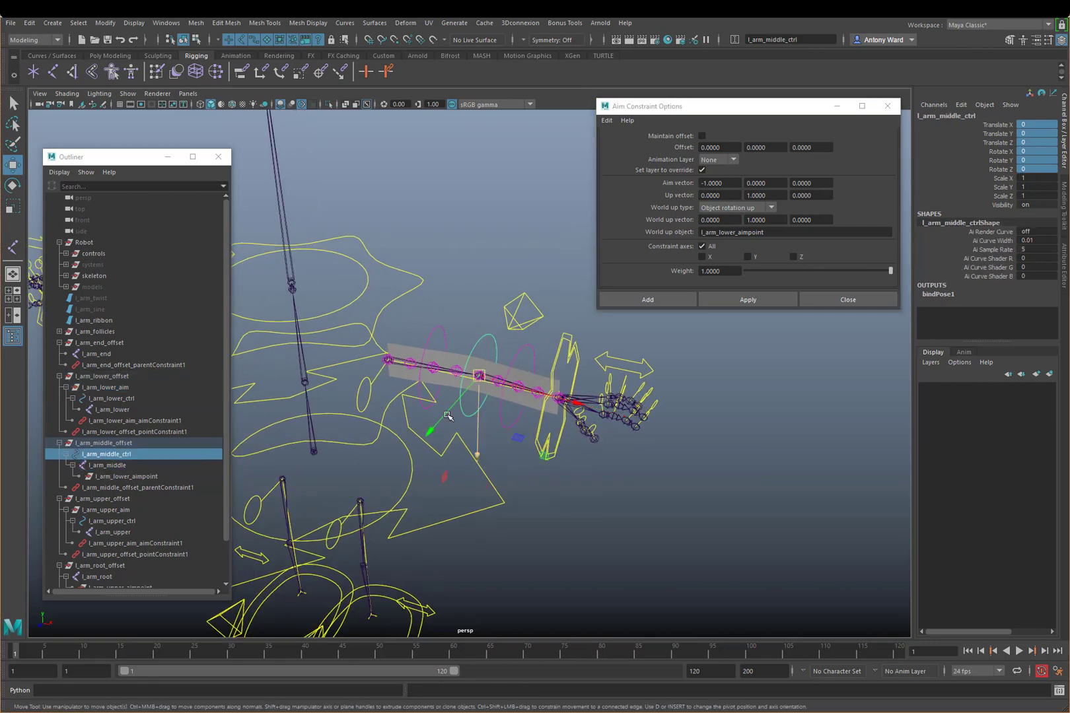
left_click_drag(451, 415, 496, 307, "alt")
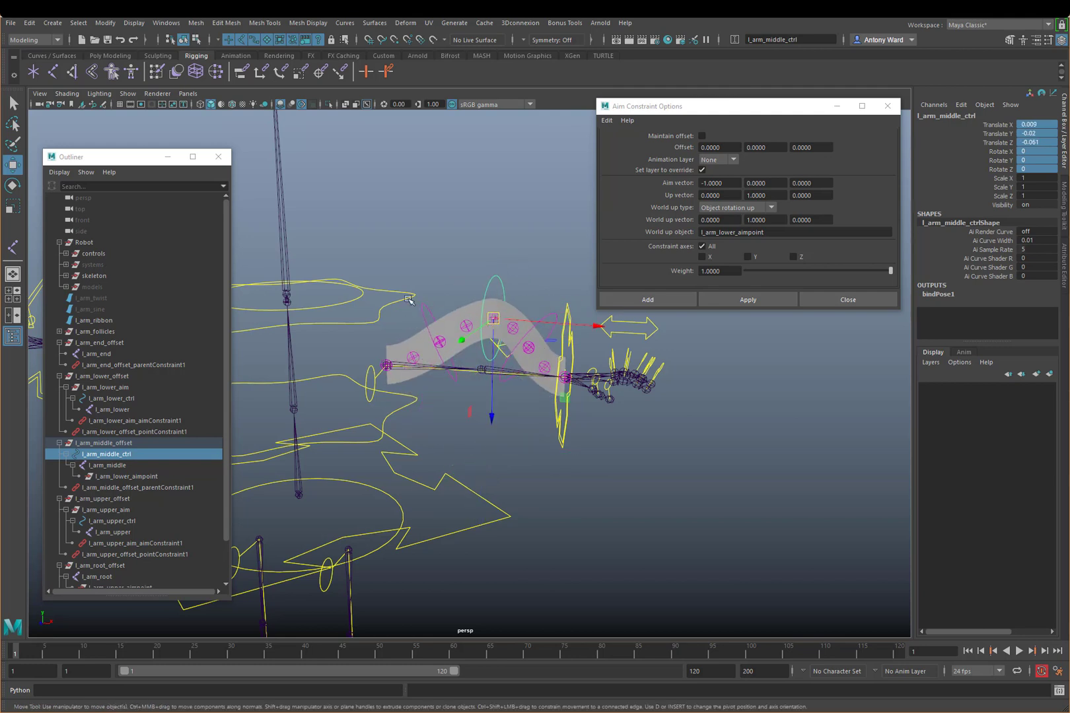
left_click(424, 310)
mouse_move(441, 342)
left_mouse_down()
mouse_move(433, 326)
mouse_move(452, 369)
mouse_move(438, 353)
left_mouse_up()
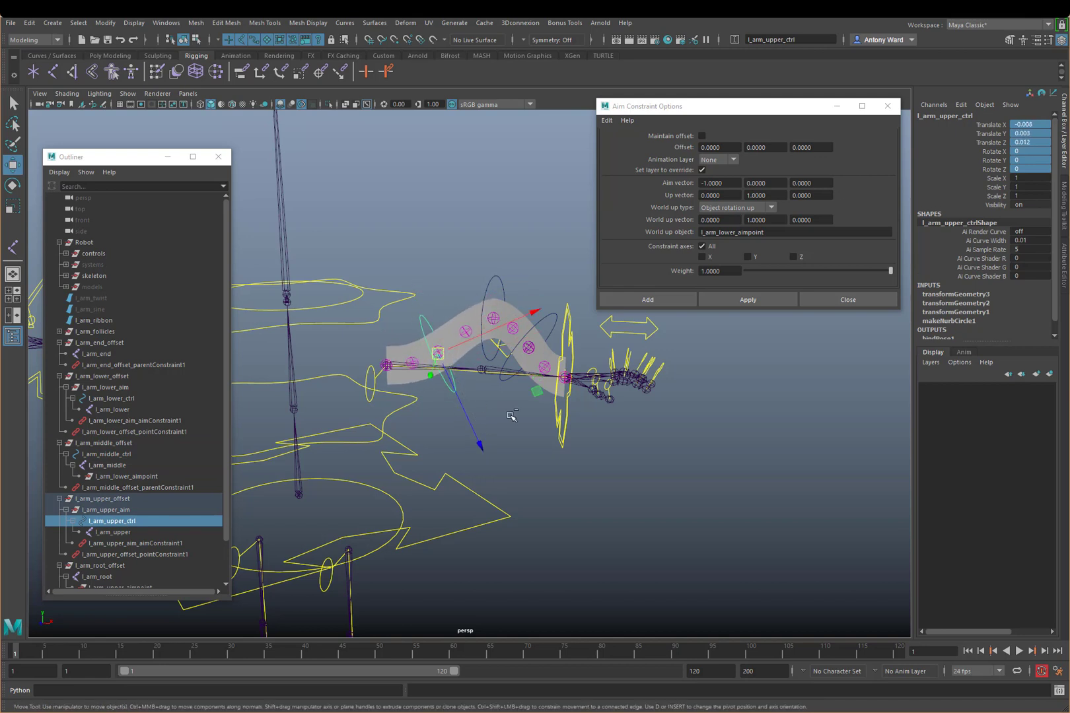
- Undo the test moves of l_arm_upper_ctrl and l_arm_middle_ctrl, and close the Aim constraint options
key("ctrl+z")
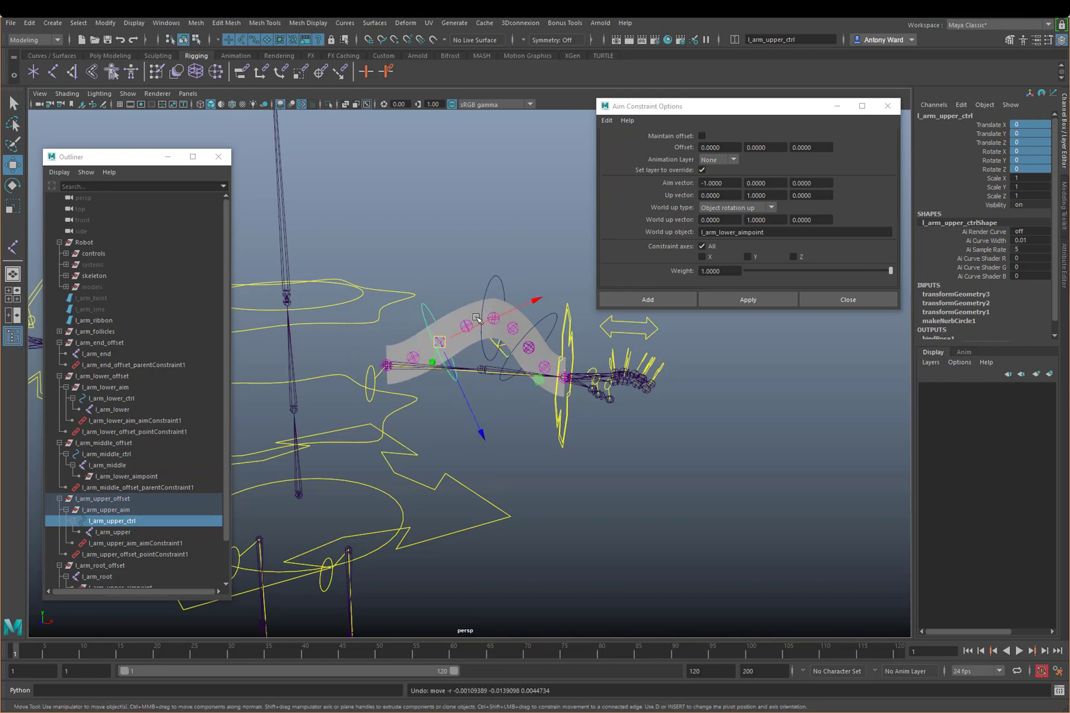
key("ctrl+z")
key("ctrl+z")
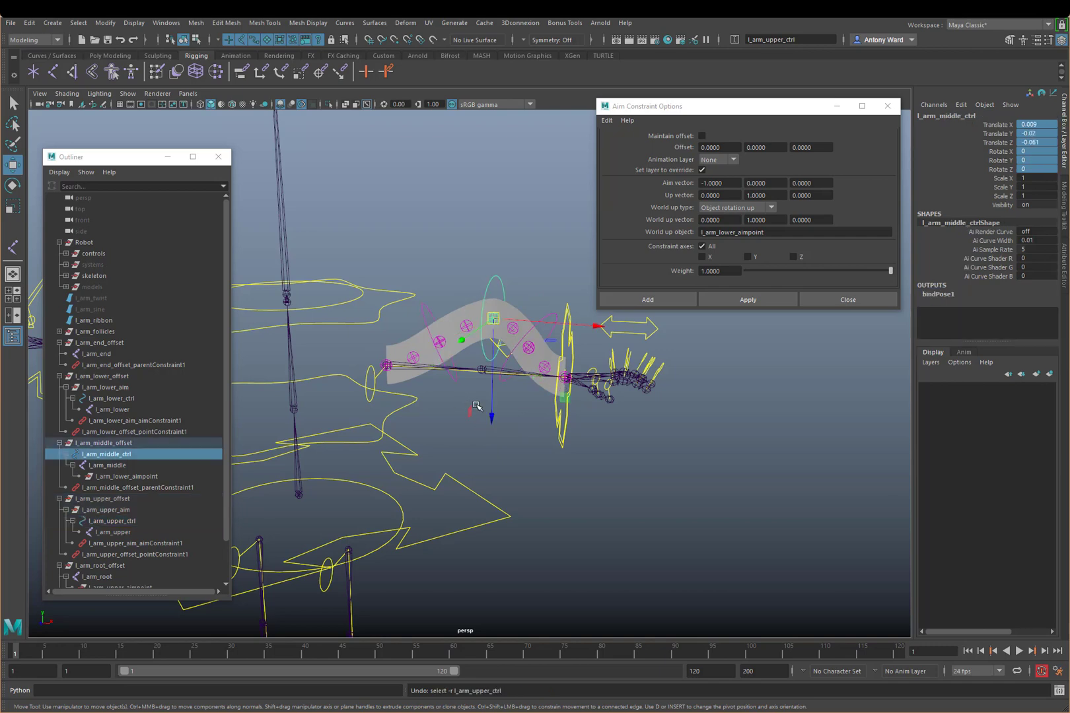
left_click_drag(631, 448, 565, 385, "alt")
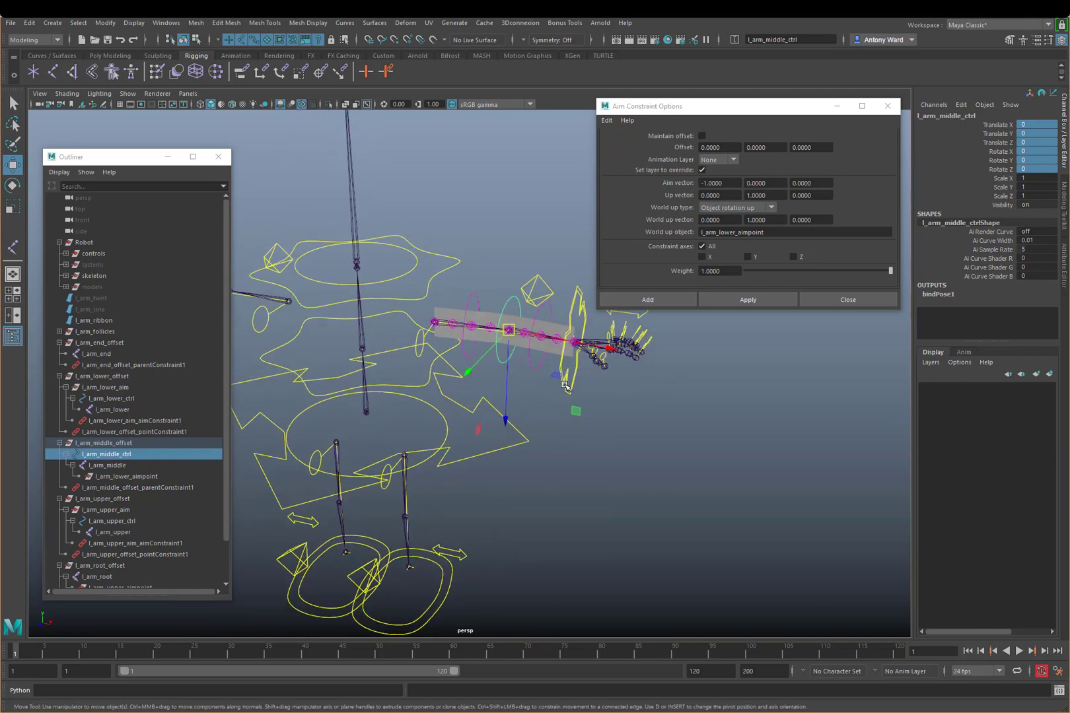
left_click(853, 302)
- Raise l_arm_IK_ctrl to test how the ribbon and its controls follow the arm, and undo the move
left_click_drag(581, 397, 608, 398, "alt")
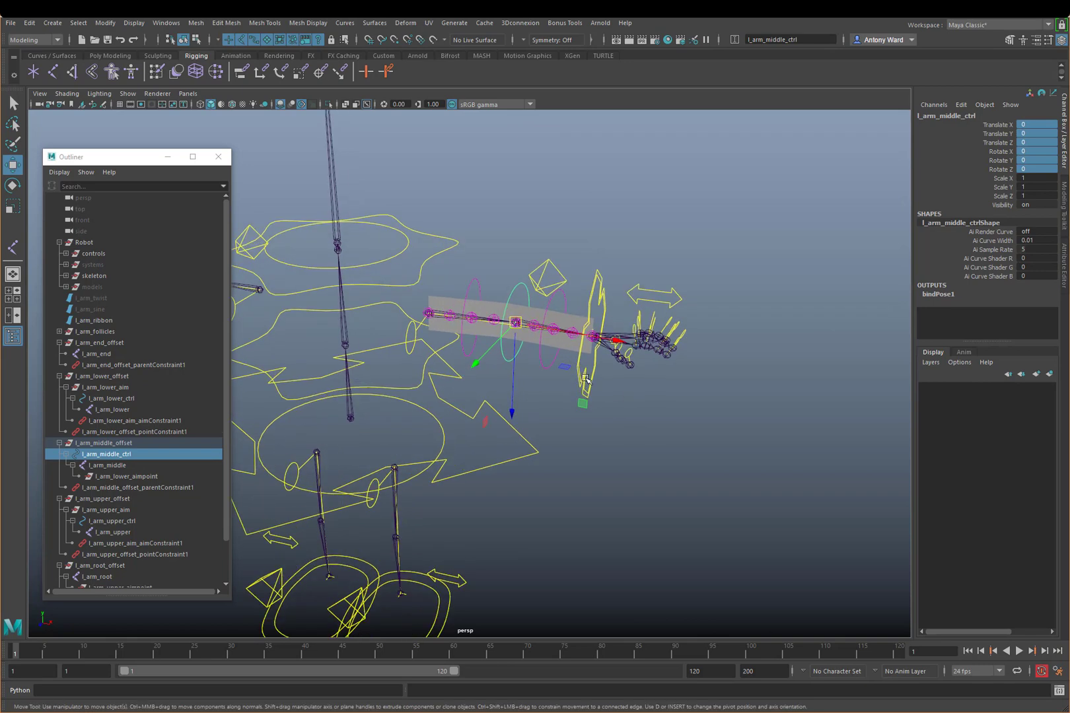
left_click(586, 380)
left_click_drag(592, 327, 629, 237)
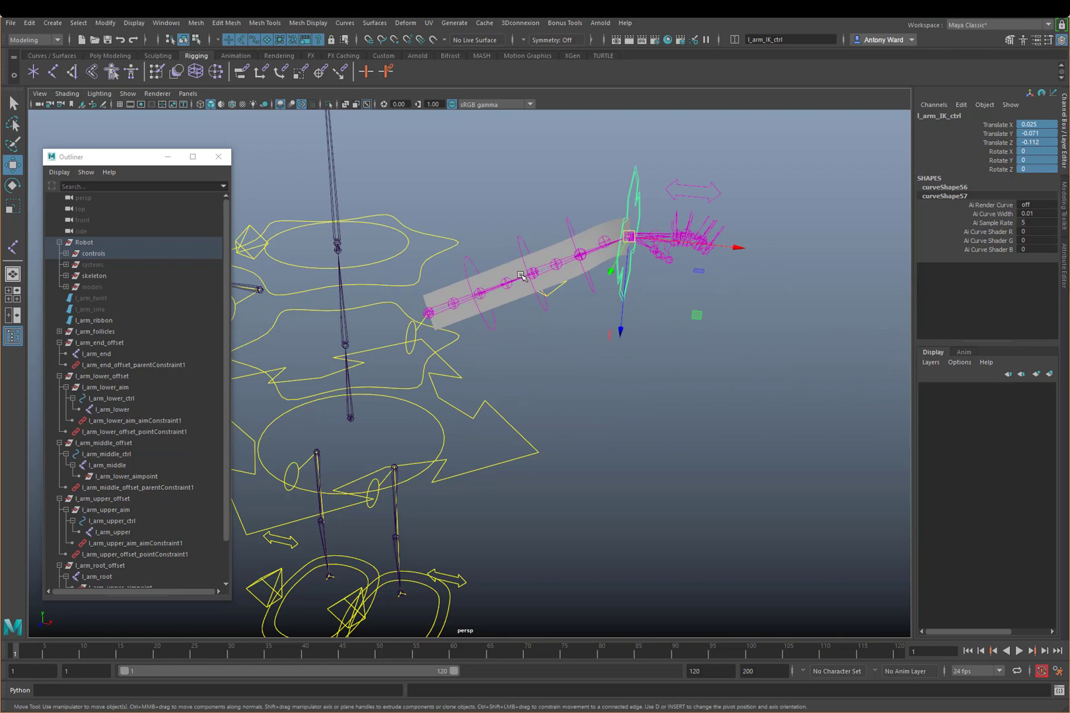
key("ctrl+h")
left_click_drag(665, 368, 419, 366, "alt")
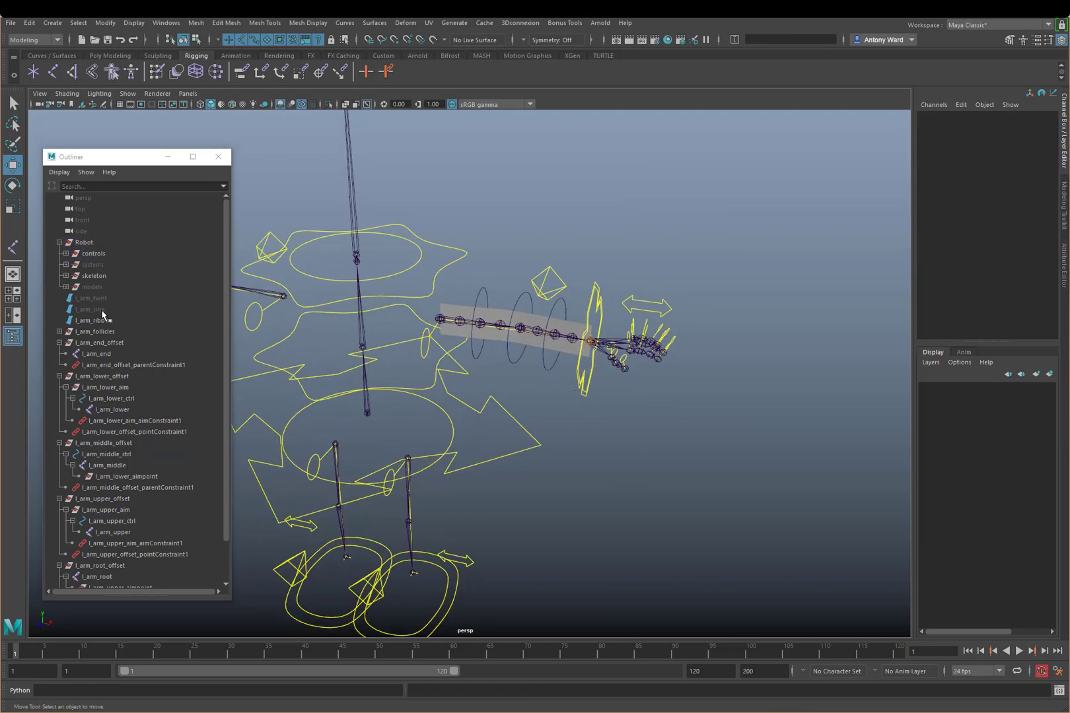
- Unhide the l_arm_twist and l_arm_sine blend shape ribbons and clear the selection
left_click_drag(102, 311, 104, 300)
key("shift+h")
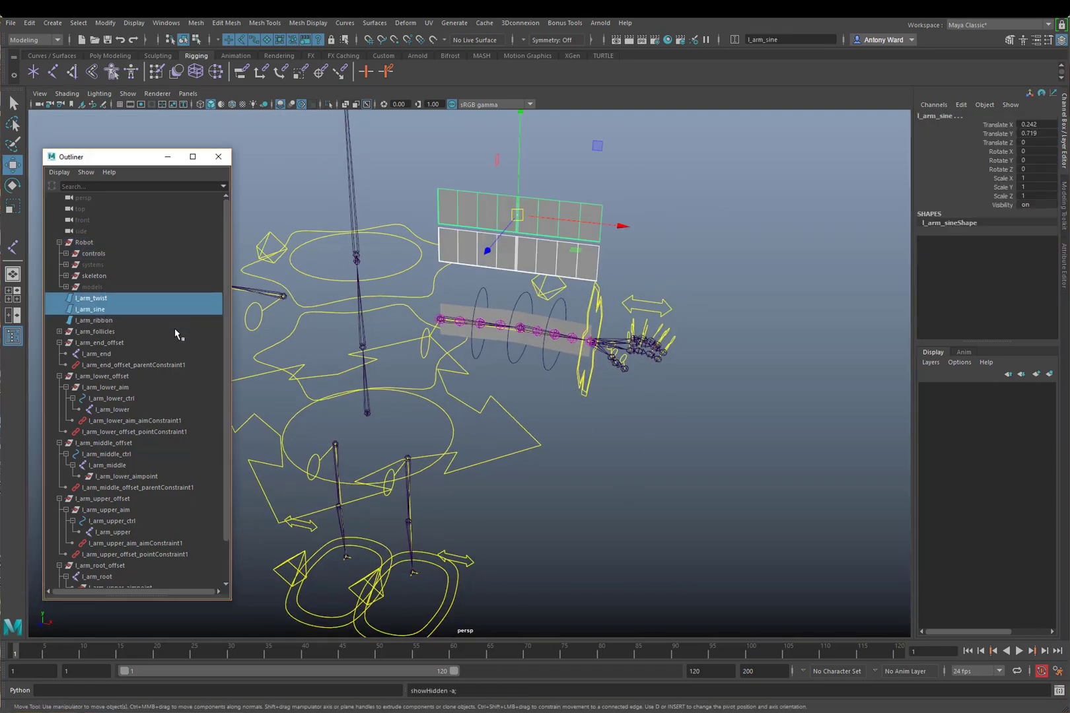
left_click(644, 418)
left_click_drag(469, 305, 521, 335, "alt")
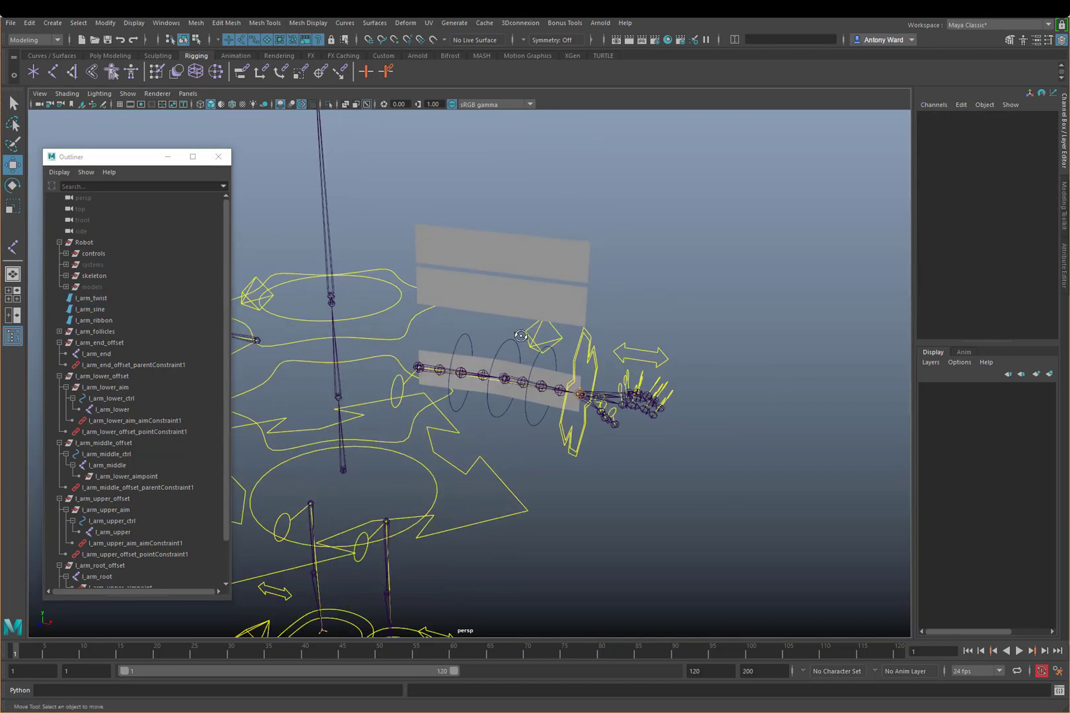
left_click_drag(666, 456, 575, 385, "alt")
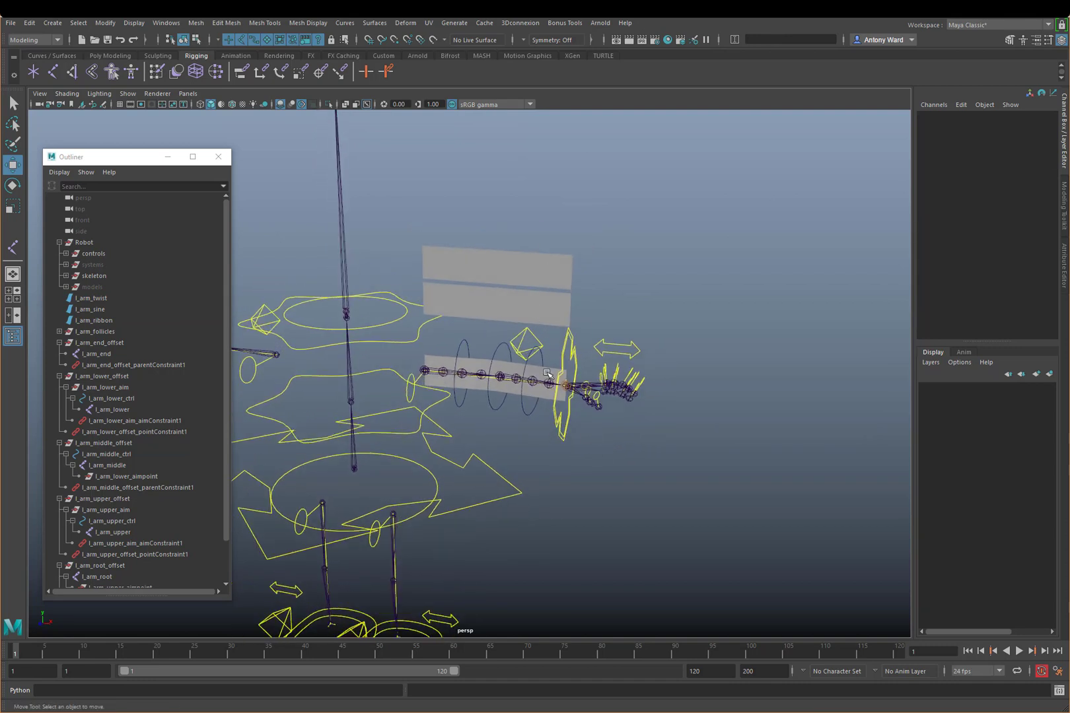
- Move the l_arm_twist and l_arm_sine ribbons to the world origin by setting Translate X, Y and Z to 0
left_click(549, 370)
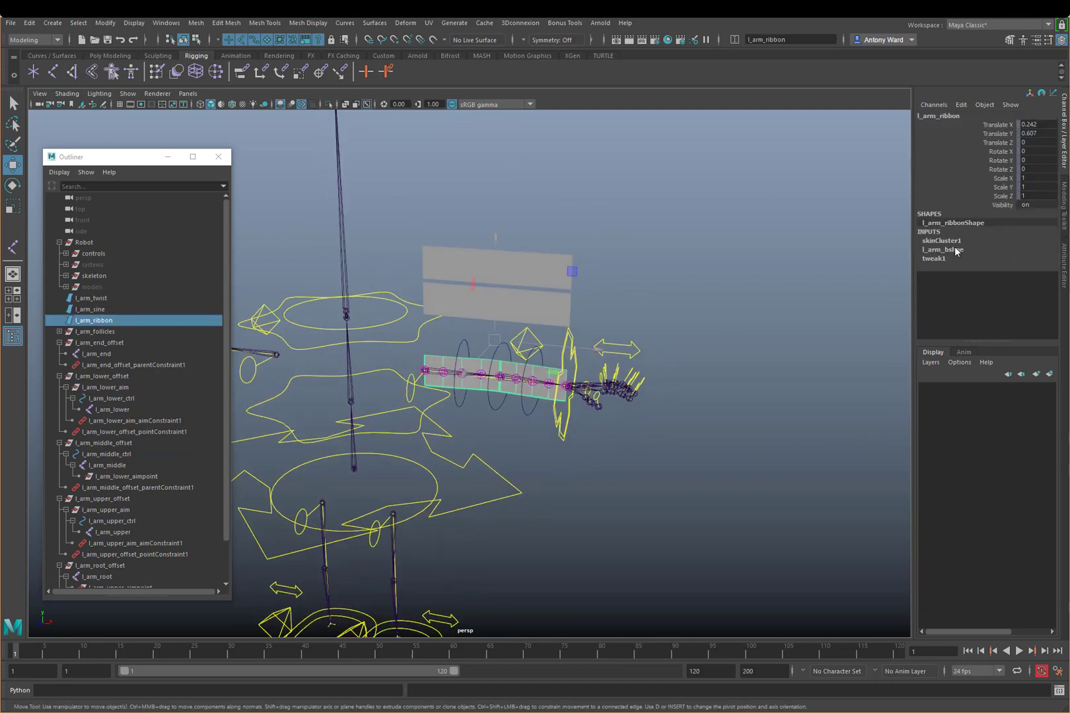
left_click_drag(534, 268, 548, 307)
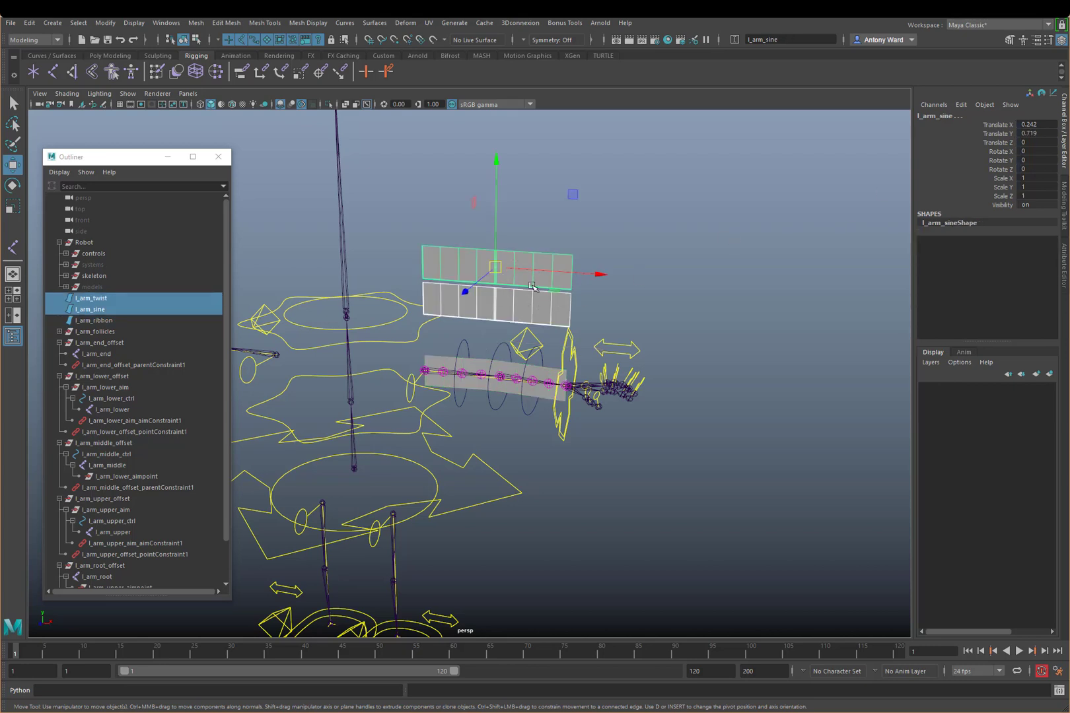
left_click_drag(1030, 124, 1035, 142)
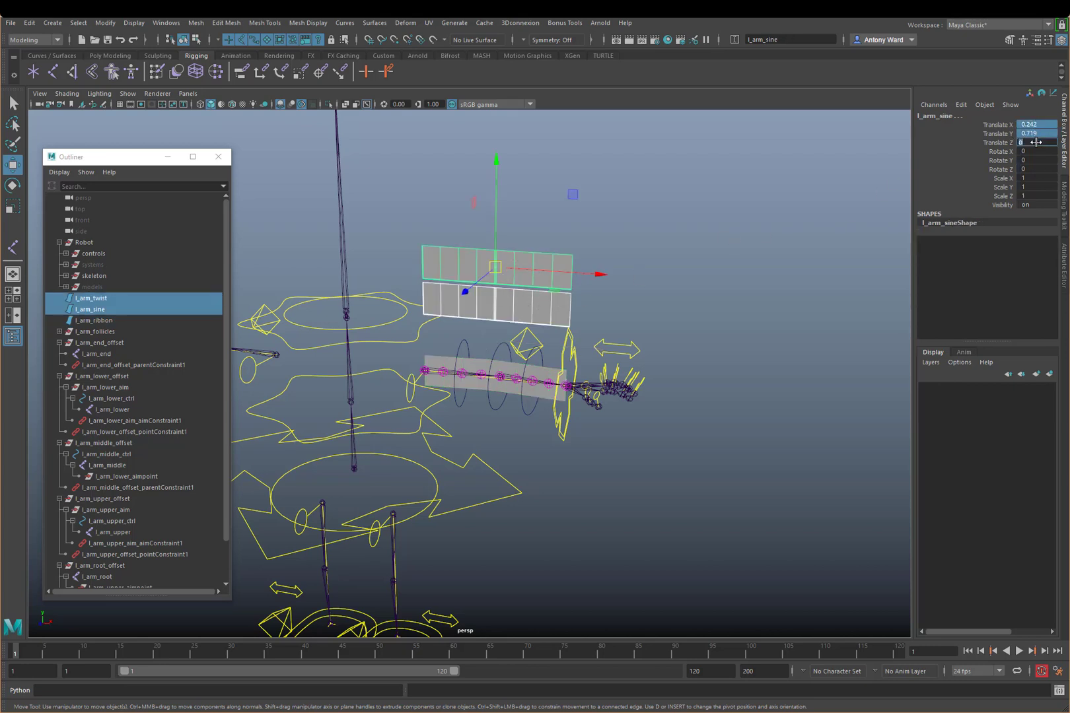
type("0")
key("Return")
middle_click_drag(387, 514, 480, 270, "alt")
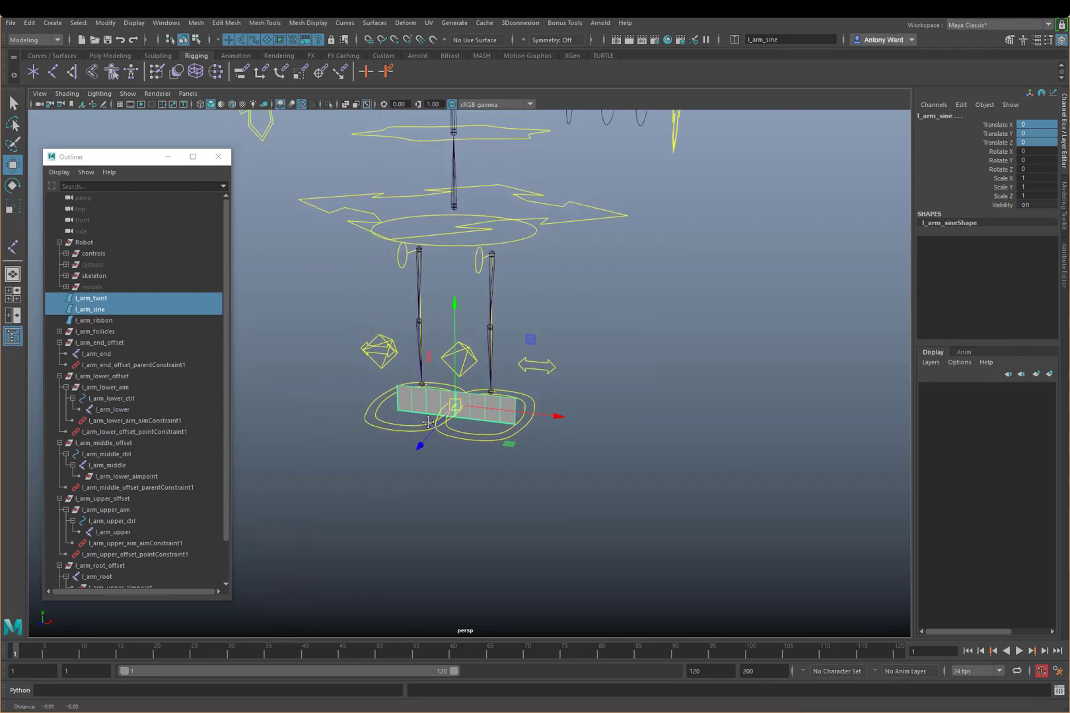
right_click_drag(480, 269, 662, 437, "alt")
left_click_drag(662, 438, 590, 404, "alt")
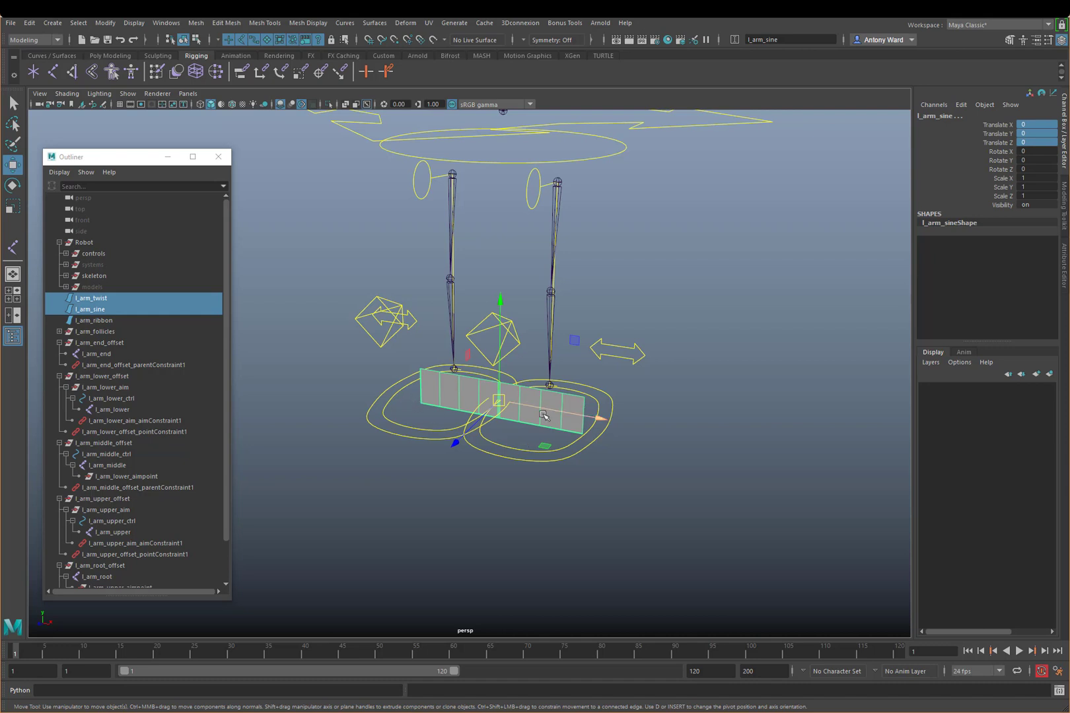
- Add a nonlinear Sine deformer to the l_arm_sine ribbon and rotate its handle to 90 in Z
left_click(264, 322)
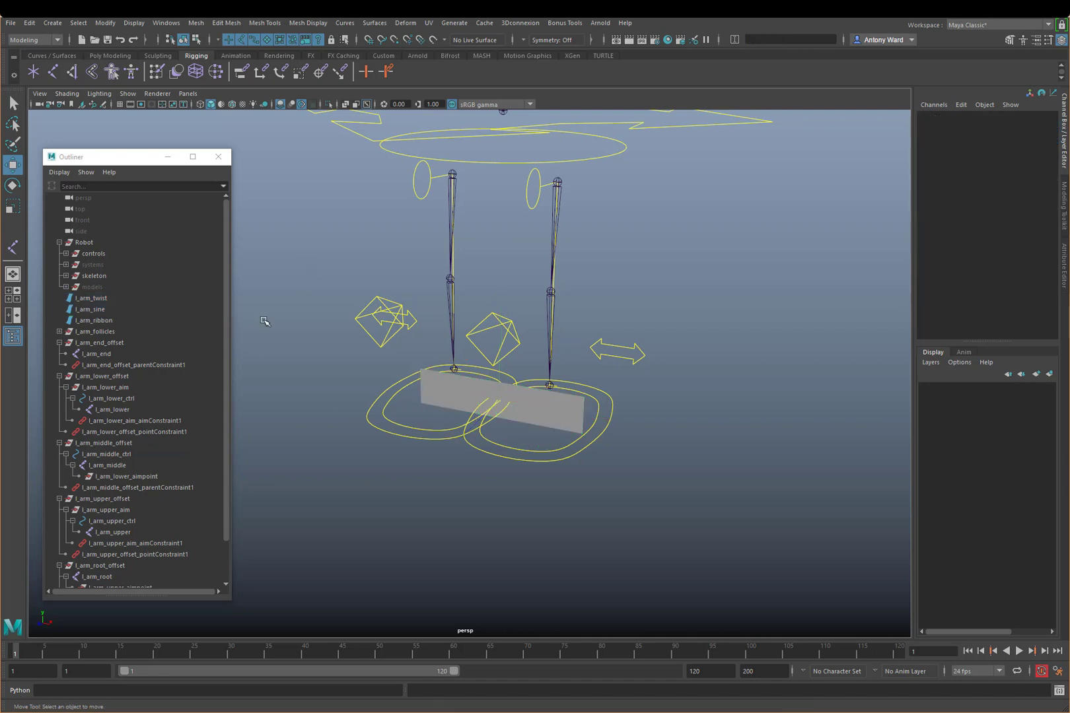
left_click(113, 307)
middle_click_drag(307, 346, 284, 352, "alt")
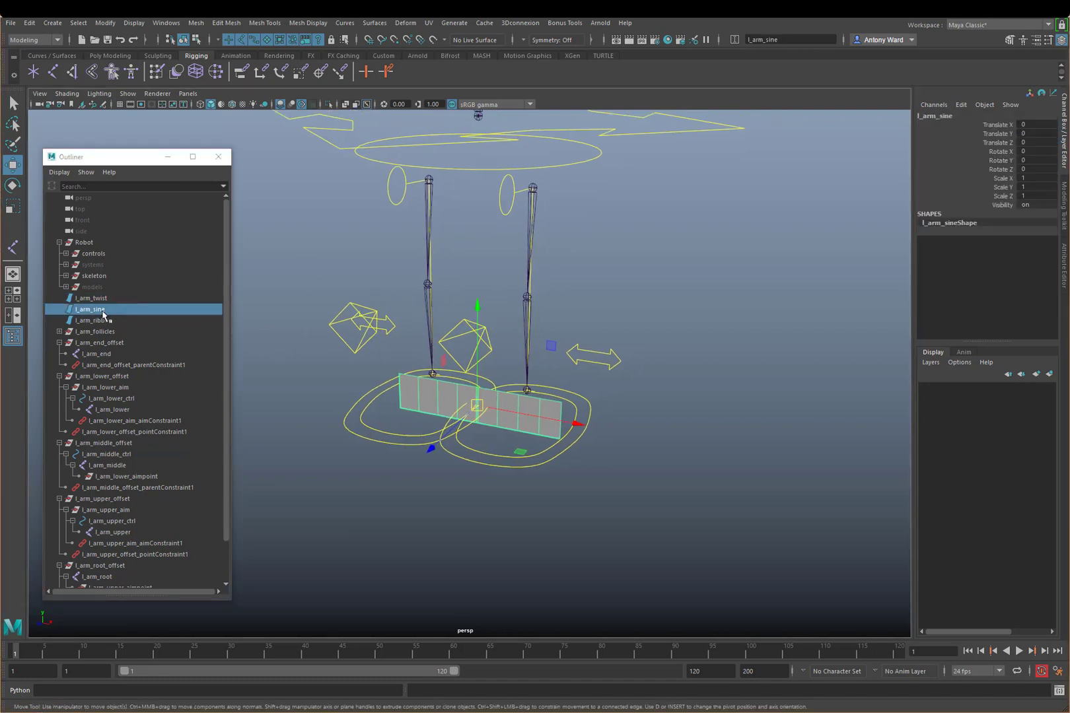
middle_click_drag(441, 306, 456, 301, "alt")
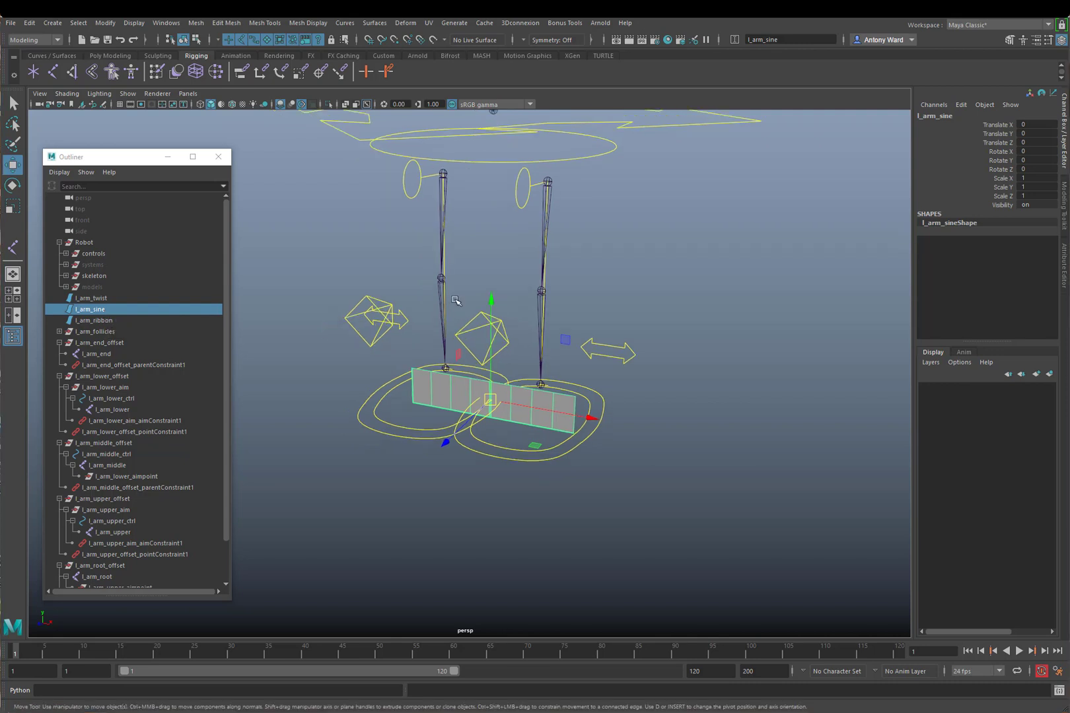
key("space")
left_click(441, 342)
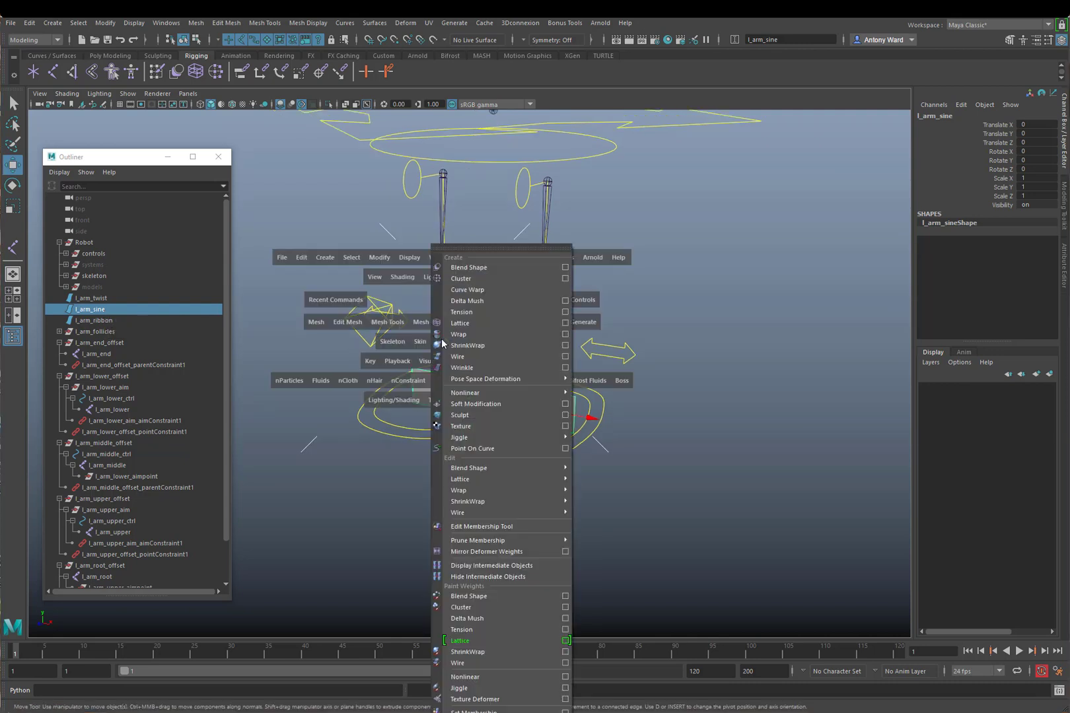
mouse_move(471, 394)
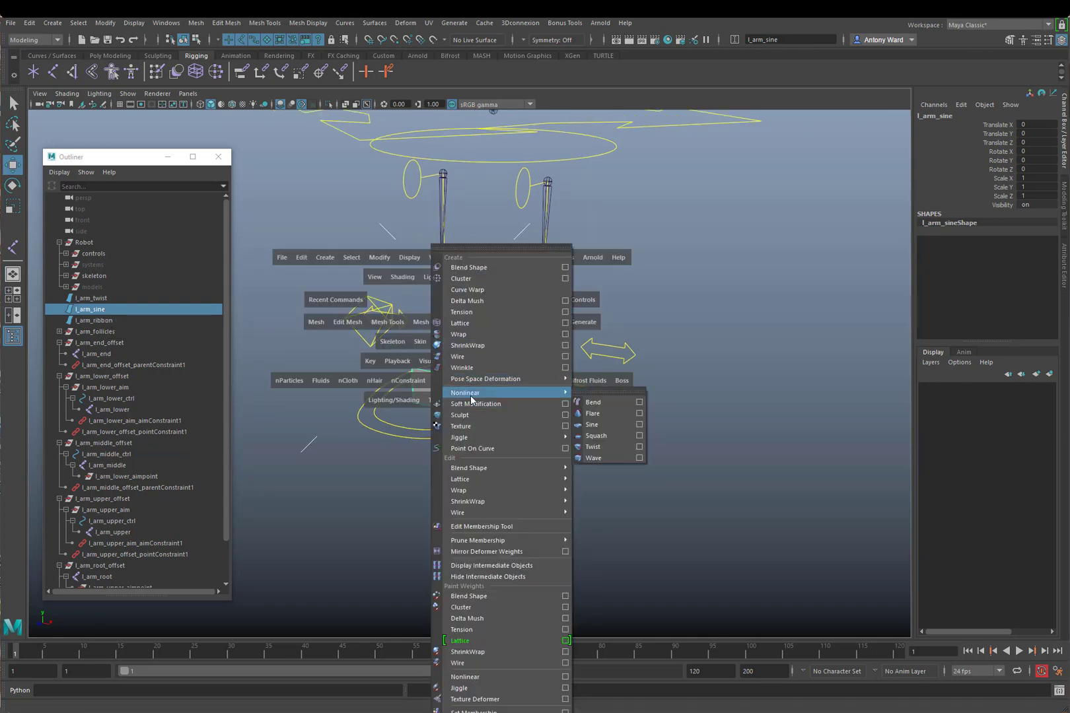
left_click(595, 425)
key("e")
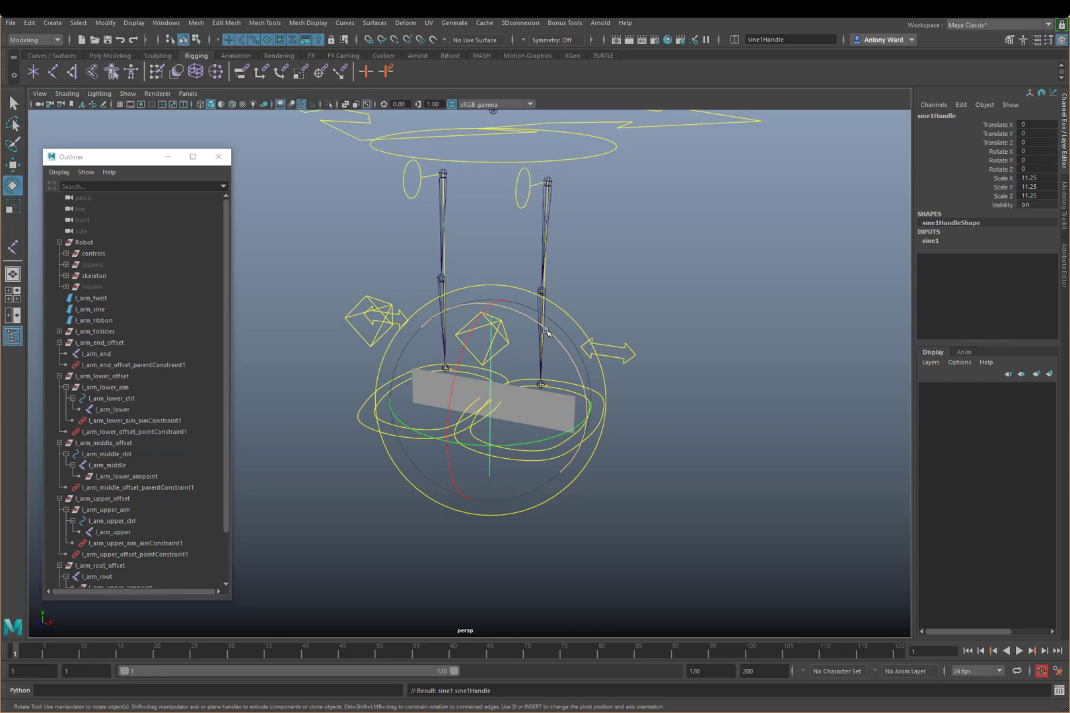
left_click_drag(545, 331, 366, 403)
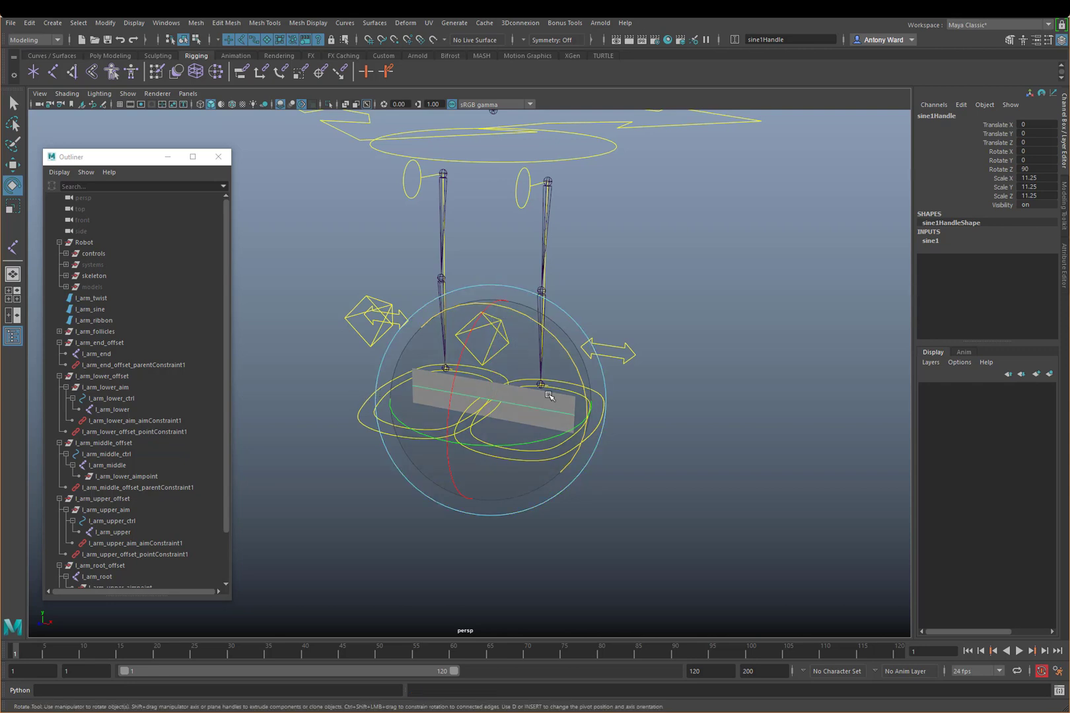
- Vary the Amplitude of the sine1 deformer to test its wave, and undo the change
left_click(931, 241)
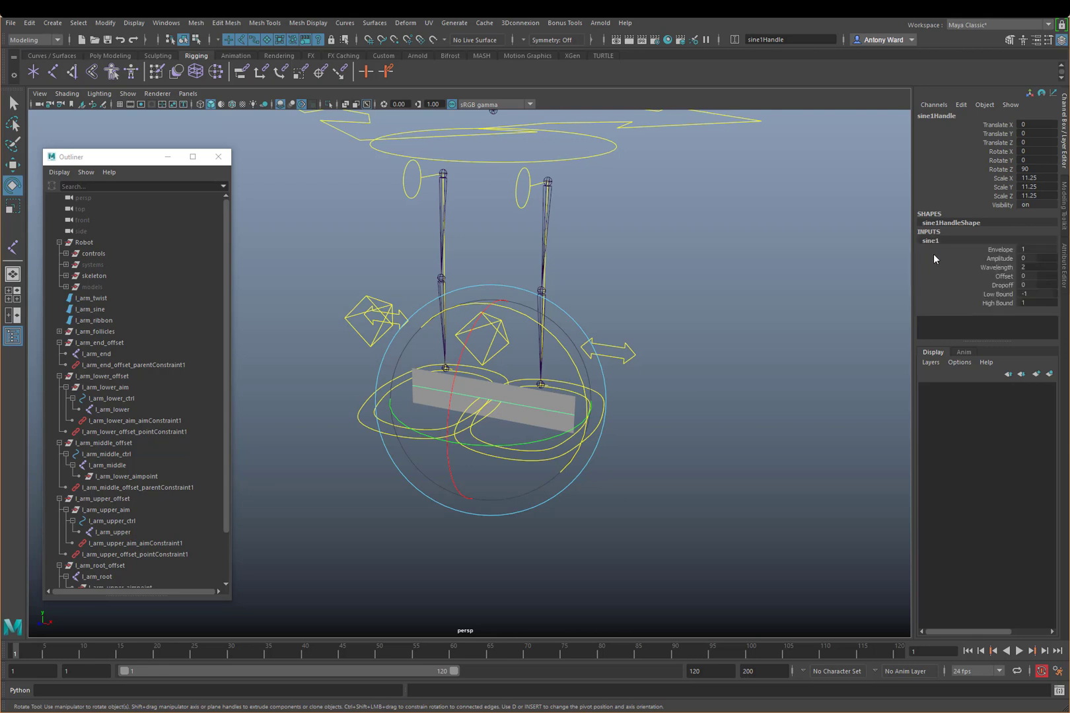
left_click(999, 259)
middle_click_drag(694, 334, 683, 333)
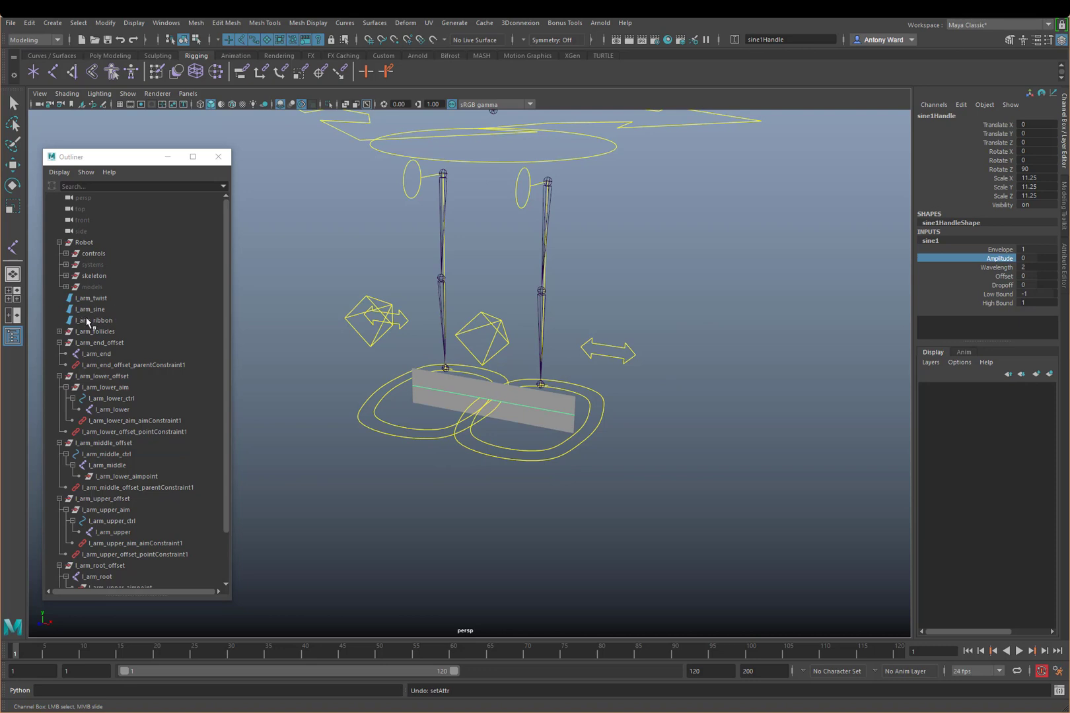
- Add a nonlinear Twist deformer to the l_arm_twist ribbon and rotate its handle to 90 in Z
left_click(99, 298)
key("e")
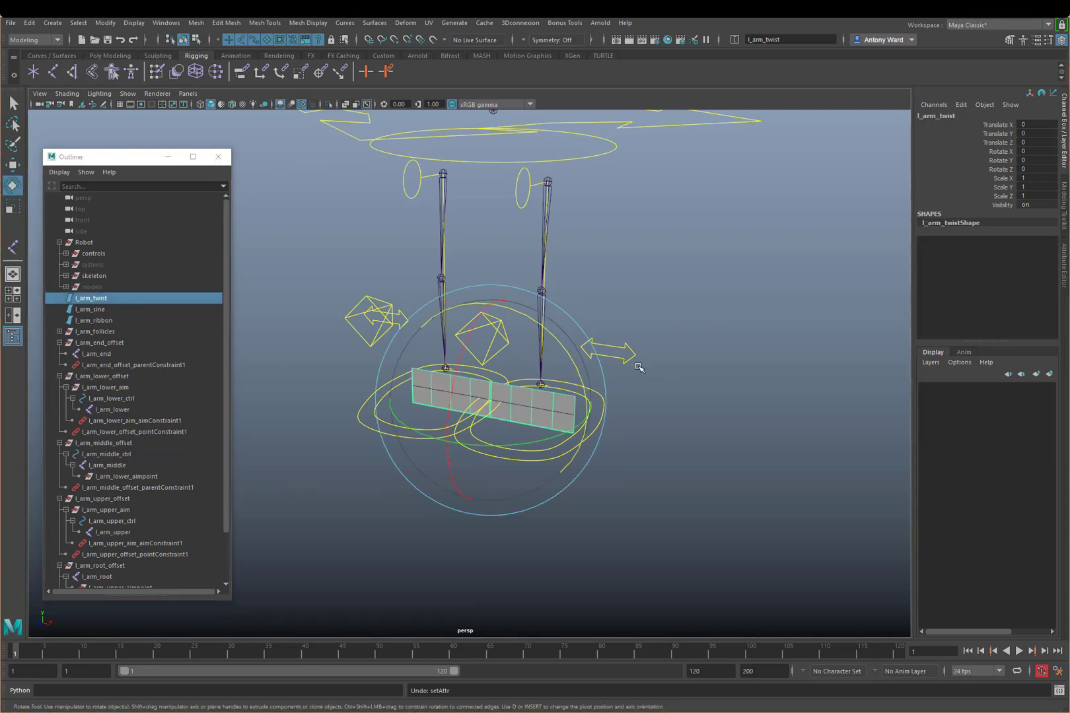
key("space")
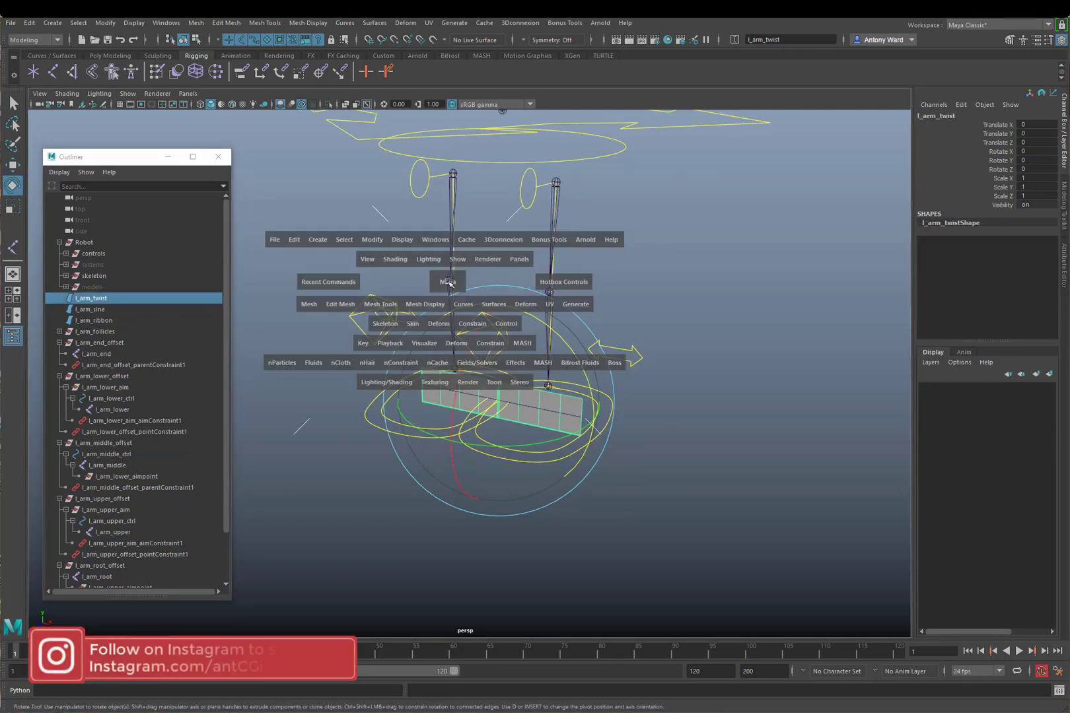
left_click(457, 346)
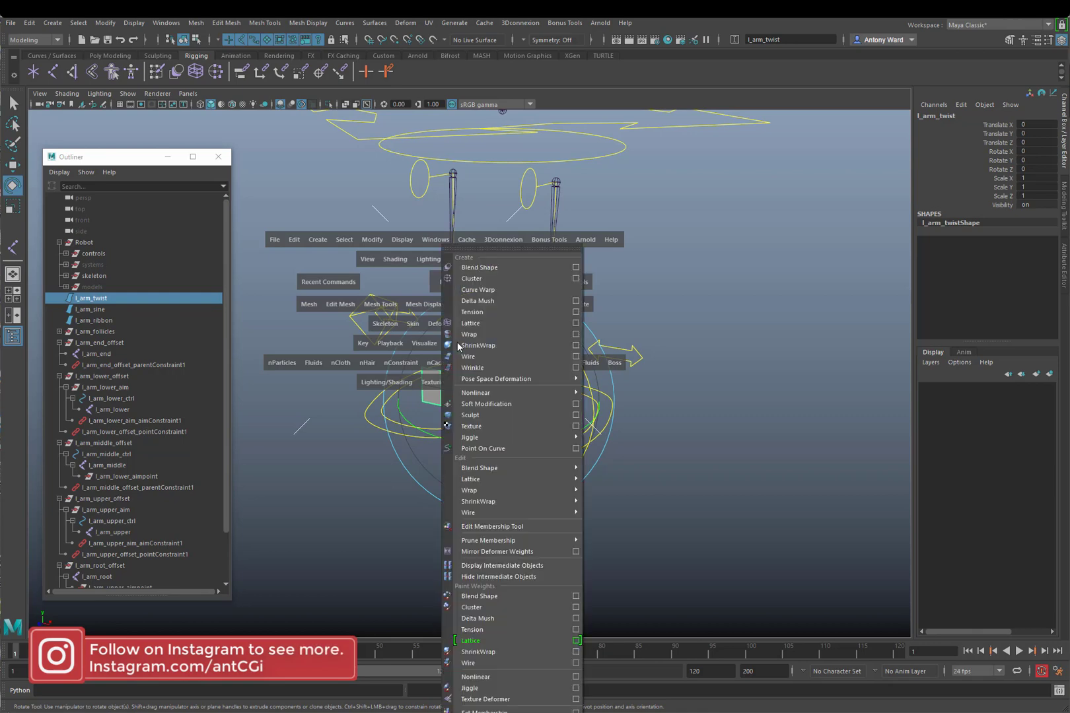
mouse_move(479, 393)
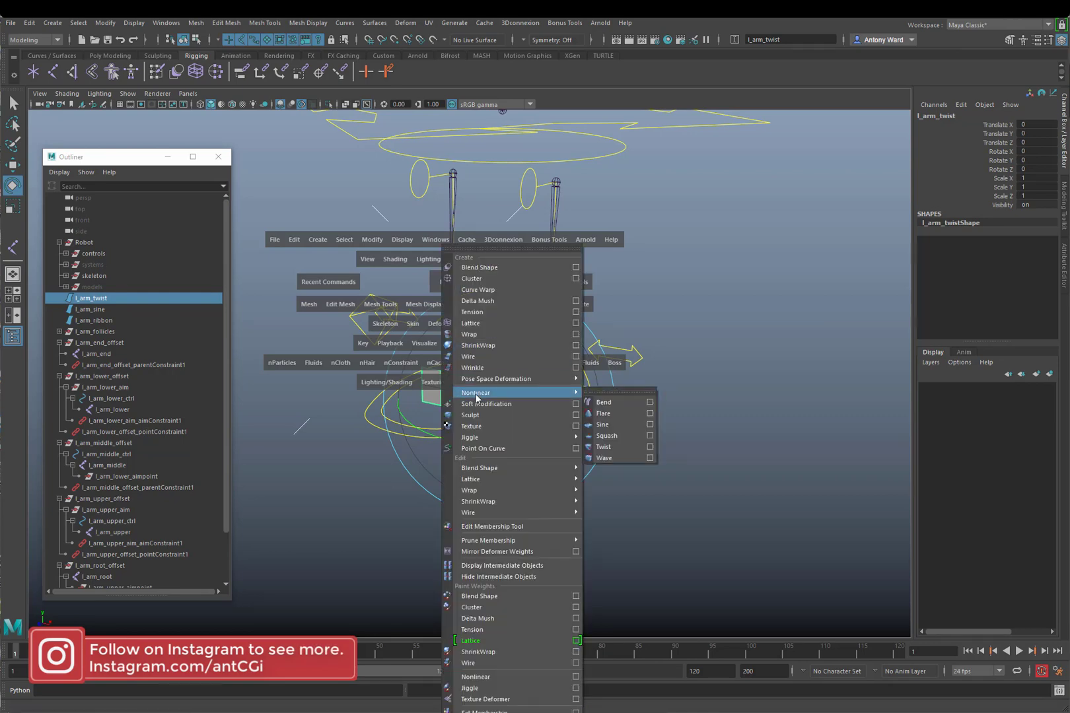
left_click(620, 448)
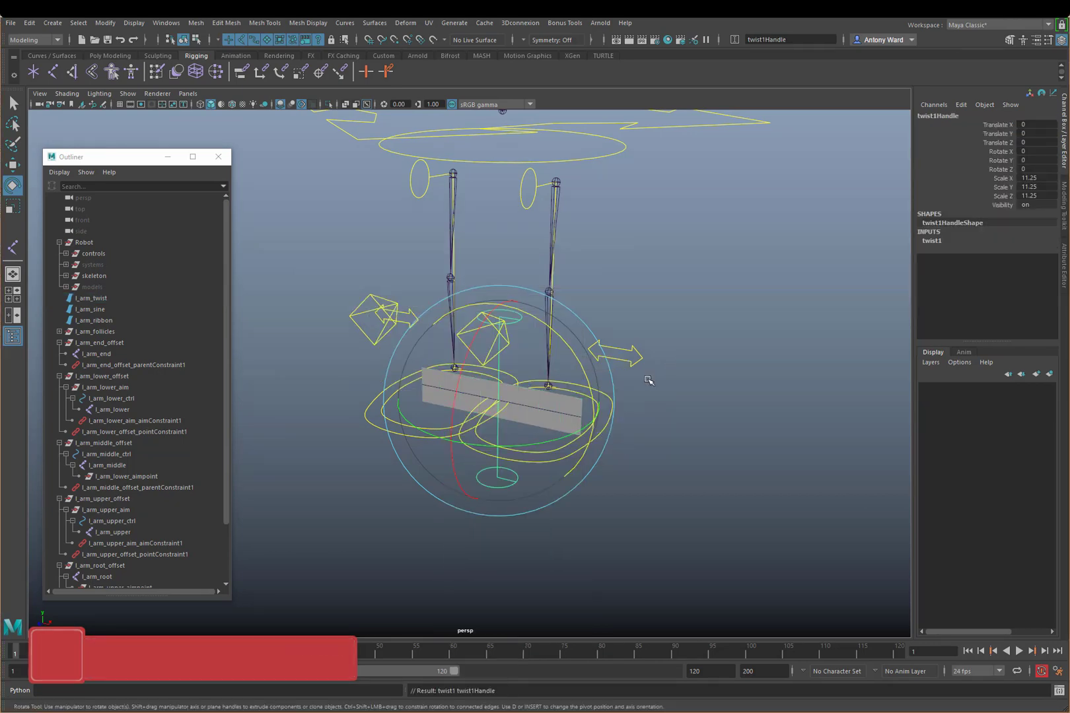
left_click_drag(595, 426, 517, 307)
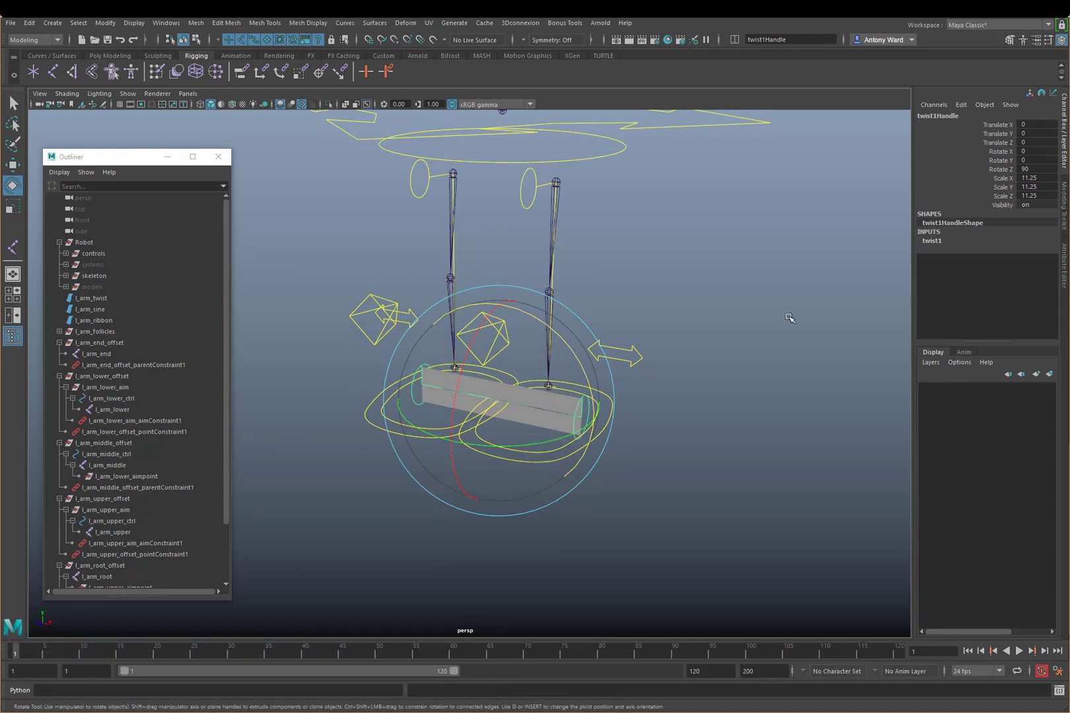
- Vary the Start Angle of the twist1 deformer to test its twisting, and undo the change
left_click(932, 240)
left_click(999, 258)
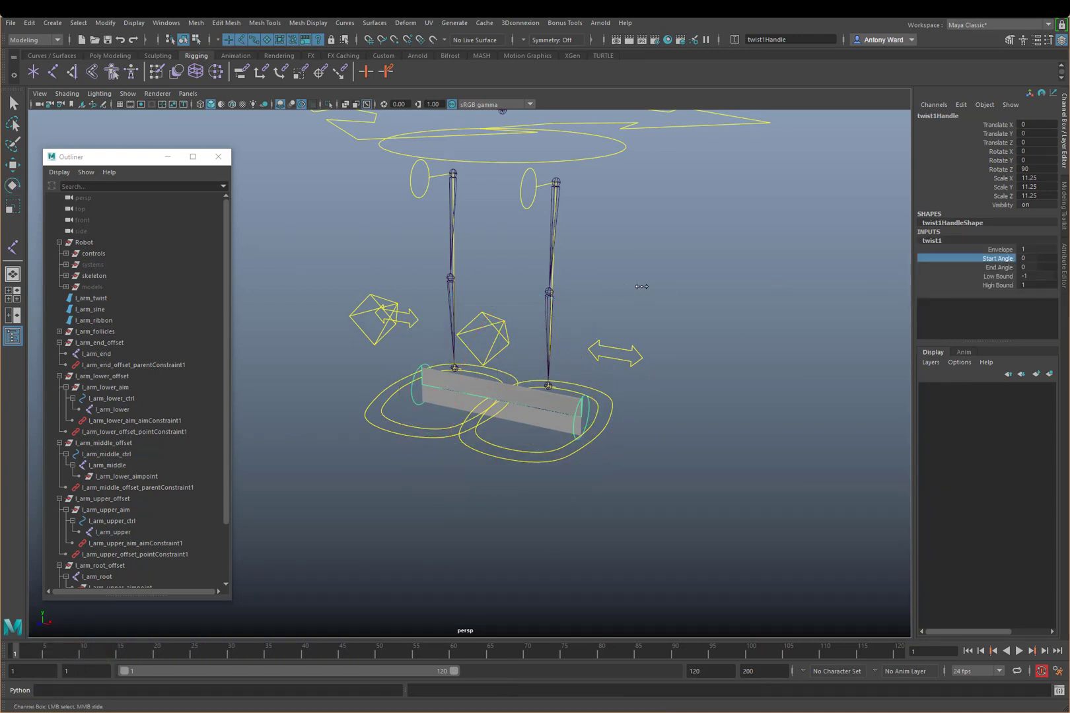
middle_click_drag(641, 286, 619, 291)
key("ctrl+z")
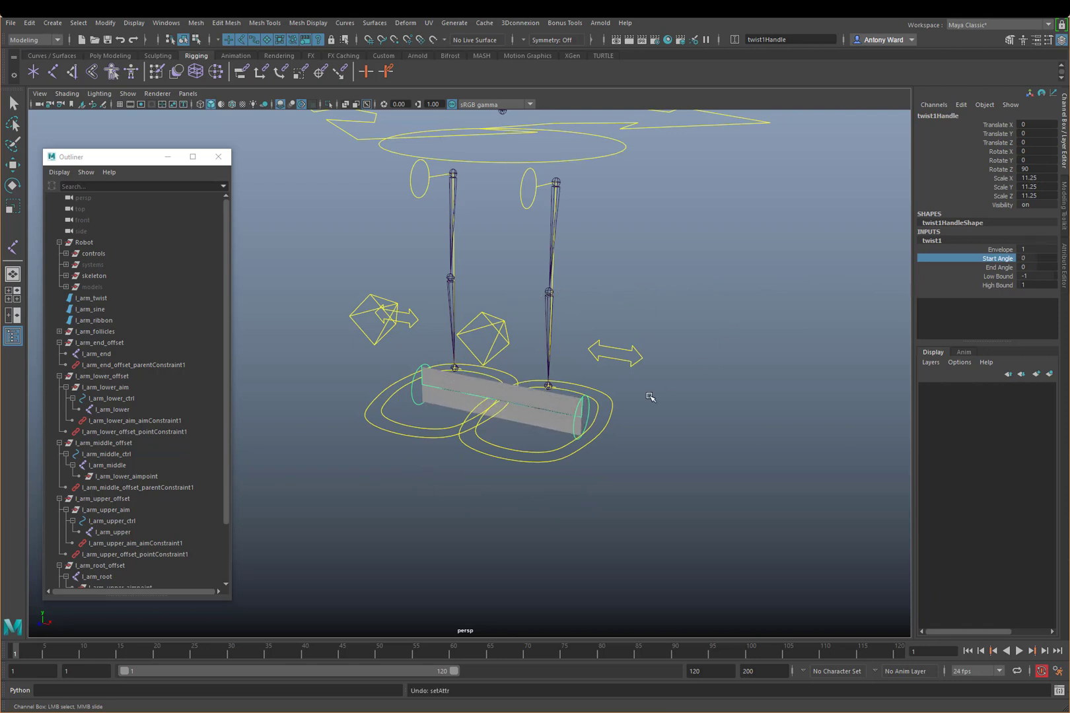
- Select the double-arrow l_arm_ctrl control above the left hand and open the Add Attribute dialog for it
right_click_drag(640, 365, 537, 391, "alt")
middle_click_drag(553, 346, 528, 436, "alt")
right_click_drag(528, 436, 472, 445, "alt")
middle_click_drag(614, 271, 606, 315, "alt")
right_click_drag(605, 315, 575, 326, "alt")
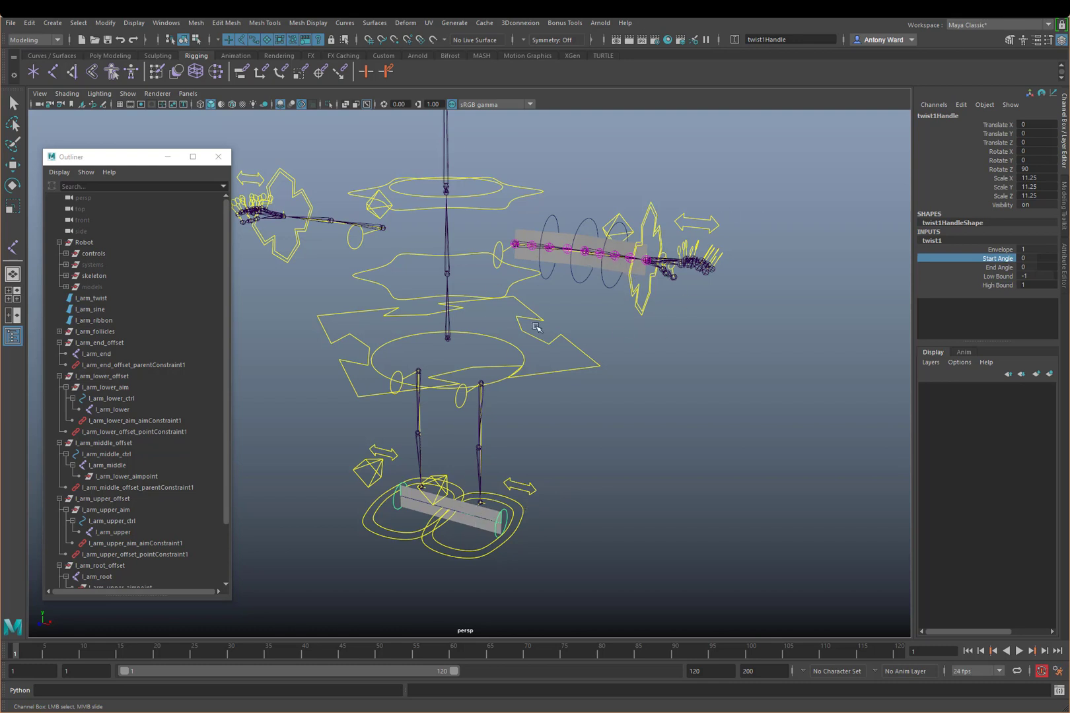
right_click_drag(535, 327, 498, 327, "alt")
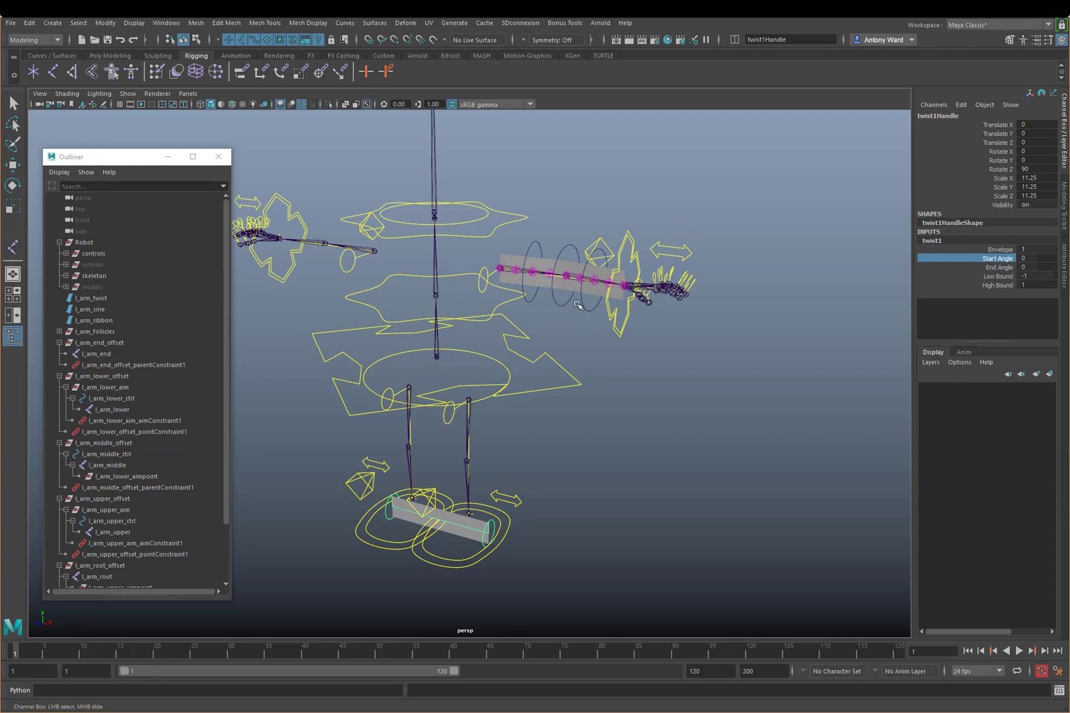
left_click_drag(704, 232, 682, 255)
middle_click_drag(606, 298, 589, 318, "alt")
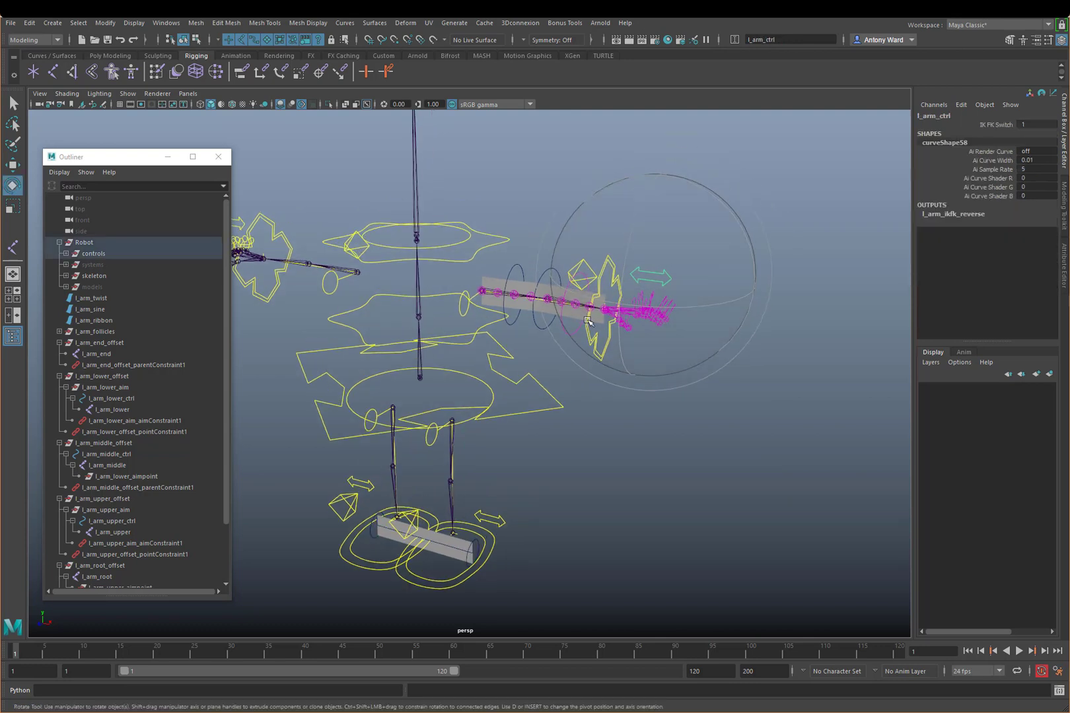
key("w")
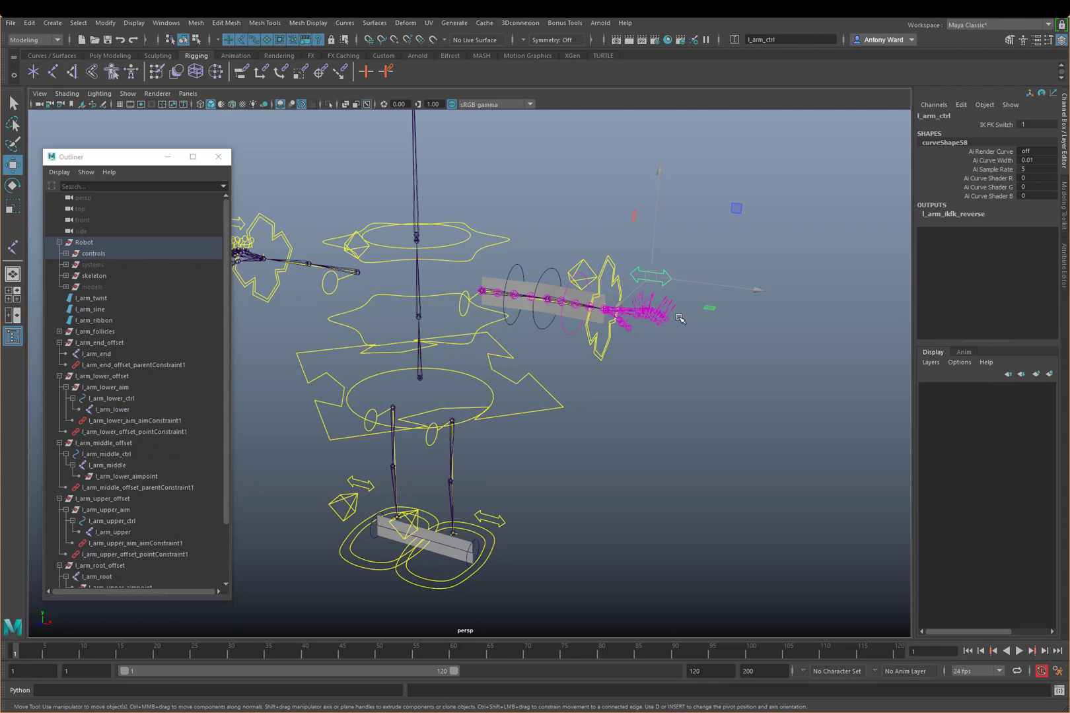
middle_click_drag(610, 359, 625, 346, "alt")
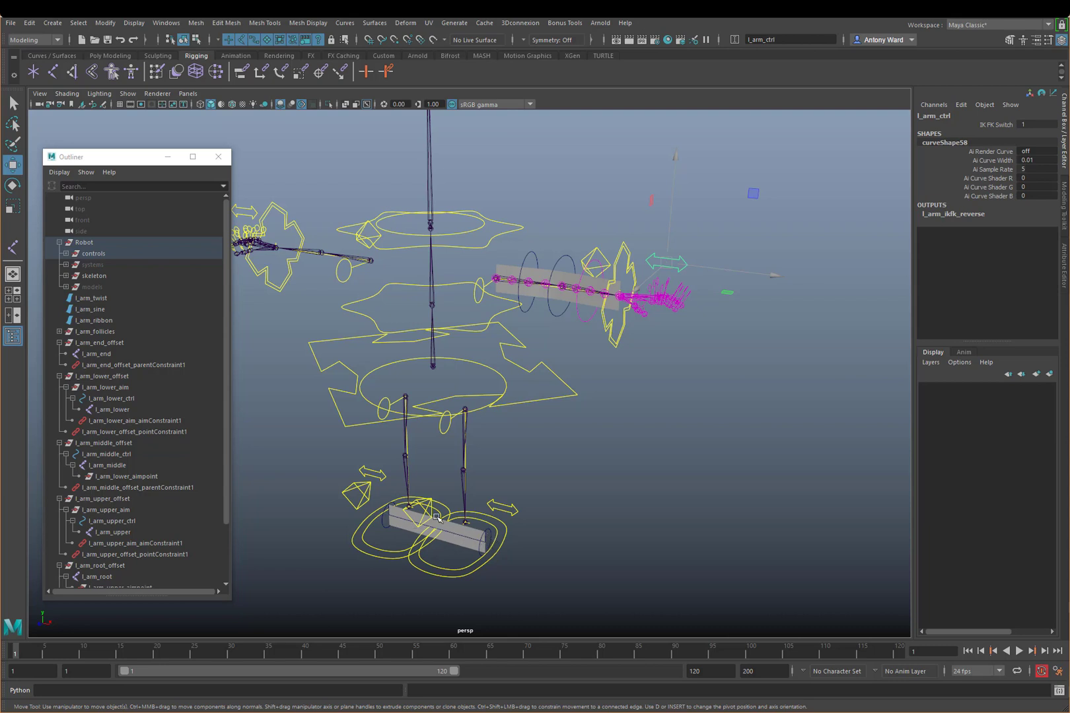
middle_click_drag(597, 333, 581, 341, "alt")
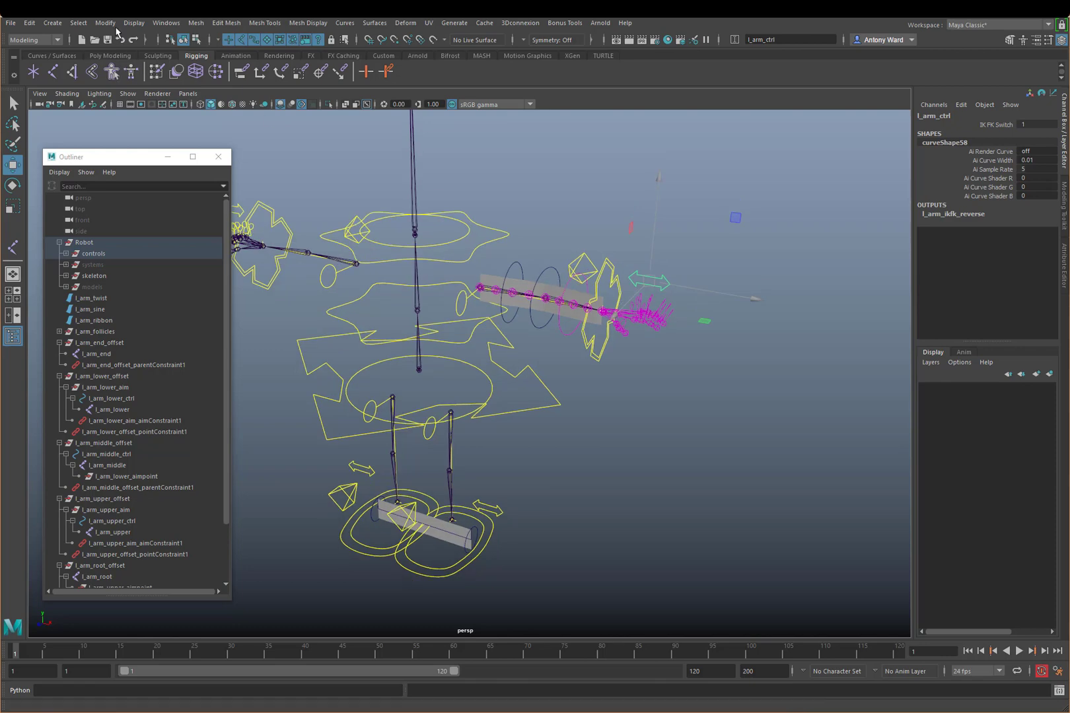
left_click(111, 25)
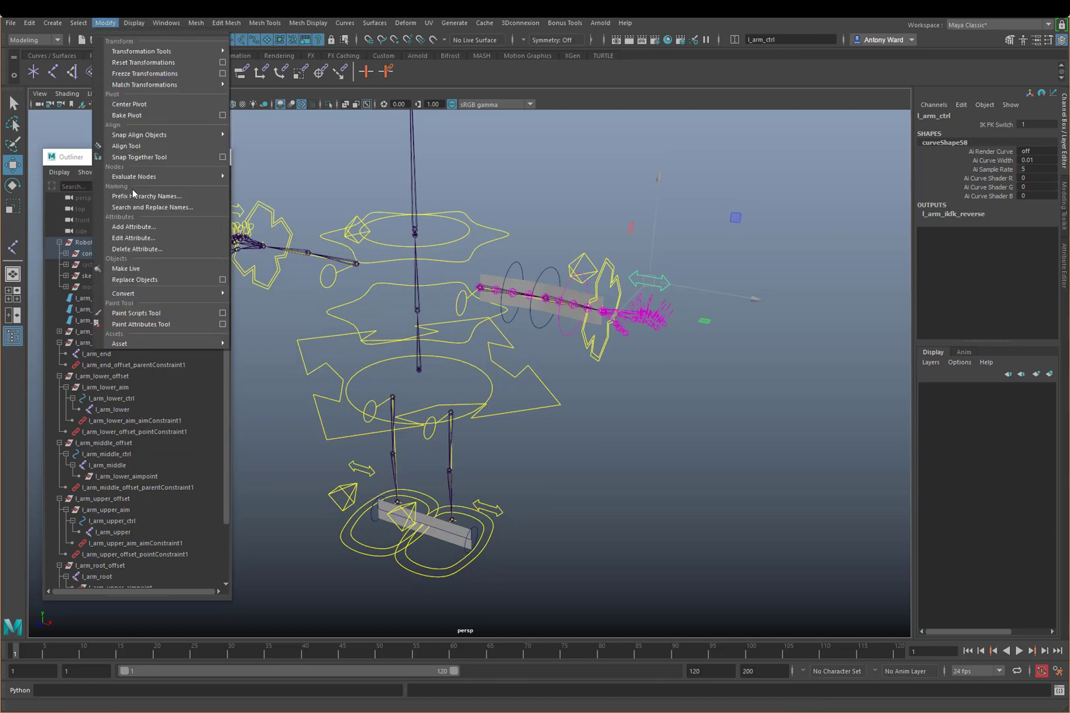
left_click(134, 227)
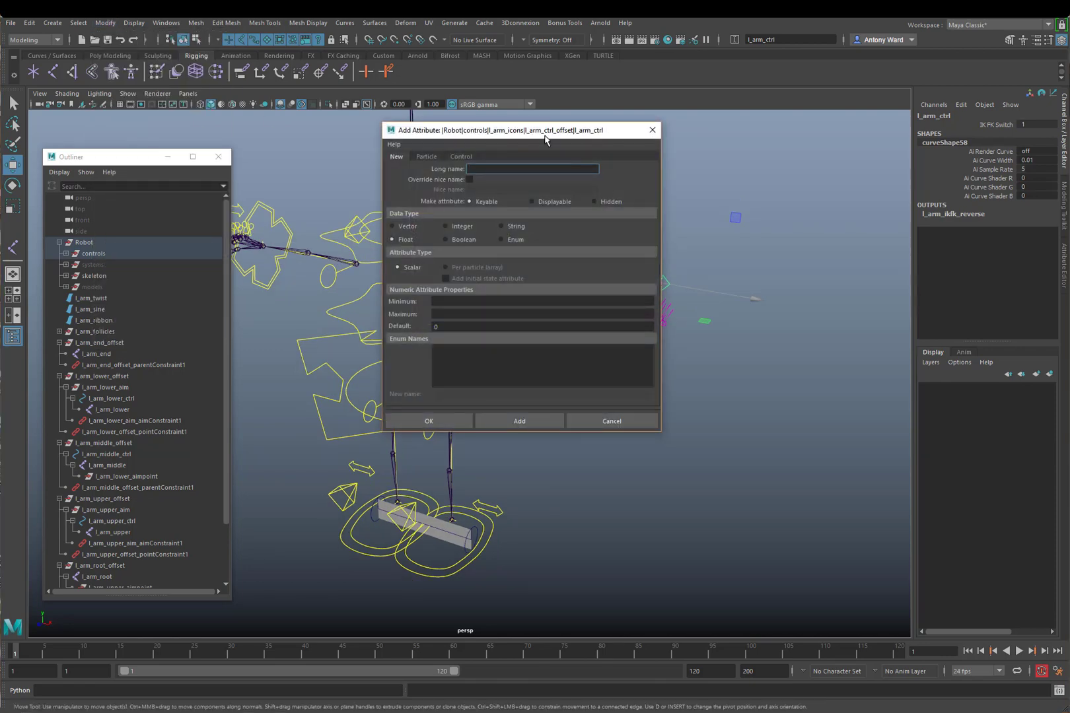
left_click_drag(544, 134, 389, 190)
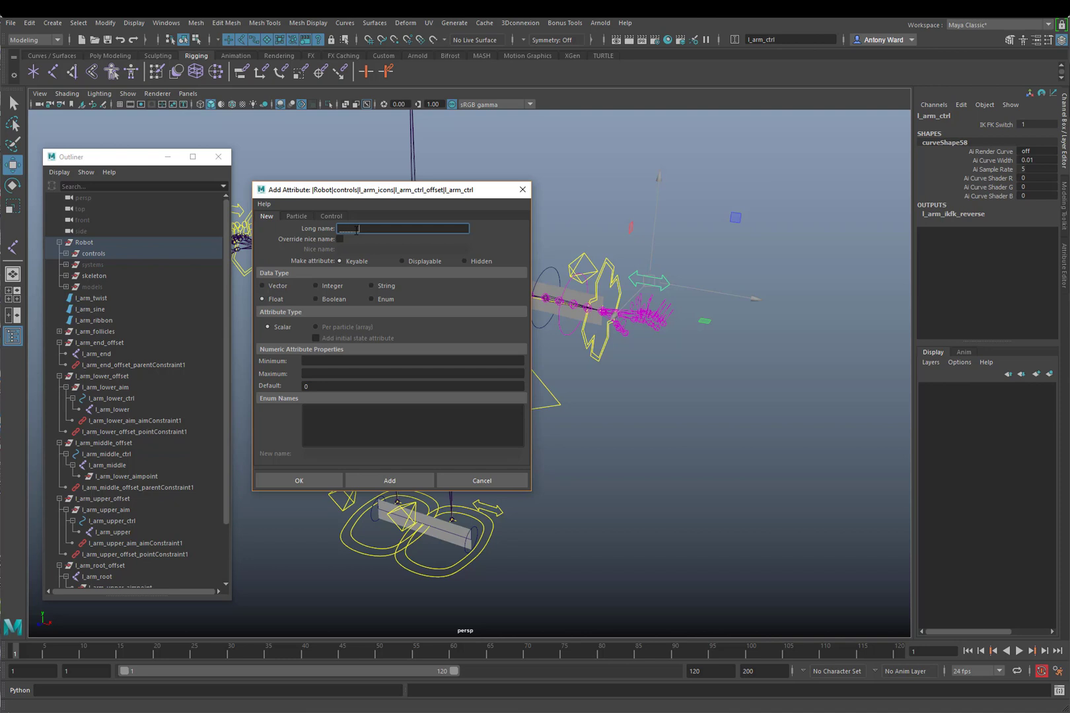
- Add a keyable Enum attribute named with underscores to l_arm_ctrl, with DEFORM as its only enum name
left_click(376, 298)
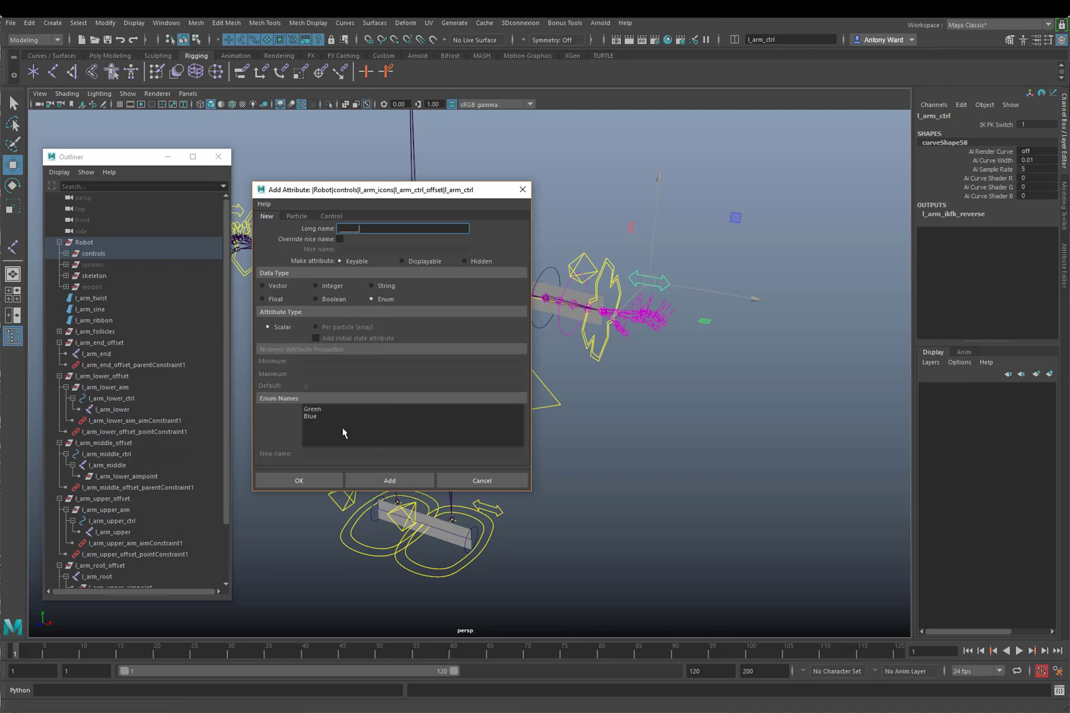
left_click(317, 417)
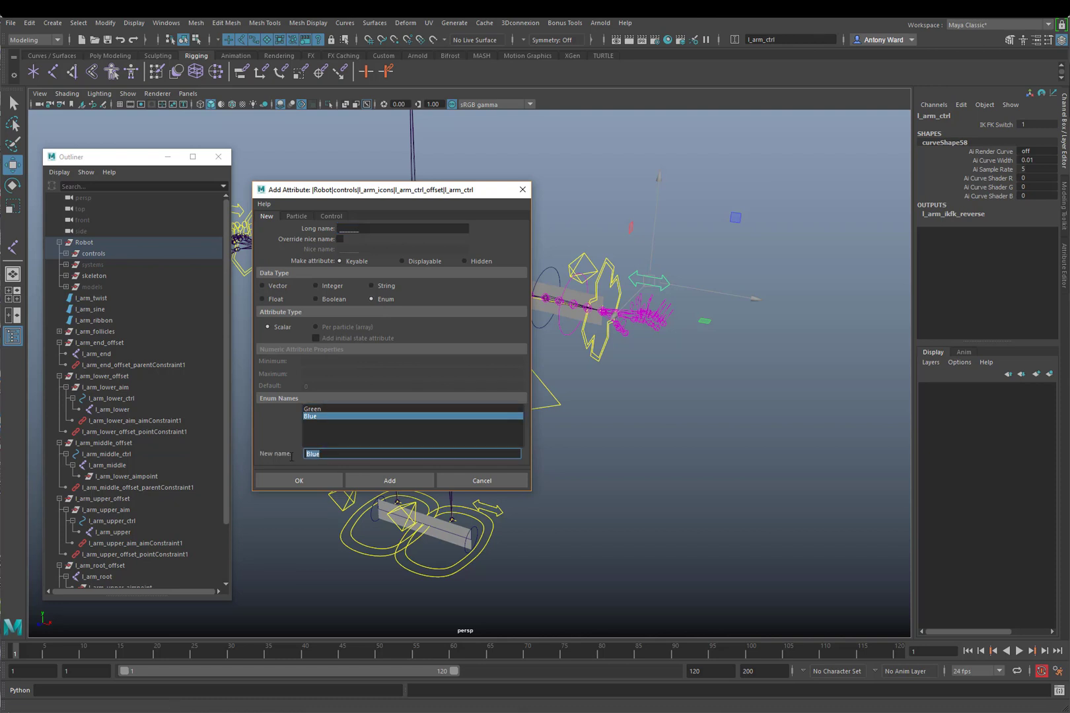
key("BackSpace")
left_click(331, 409)
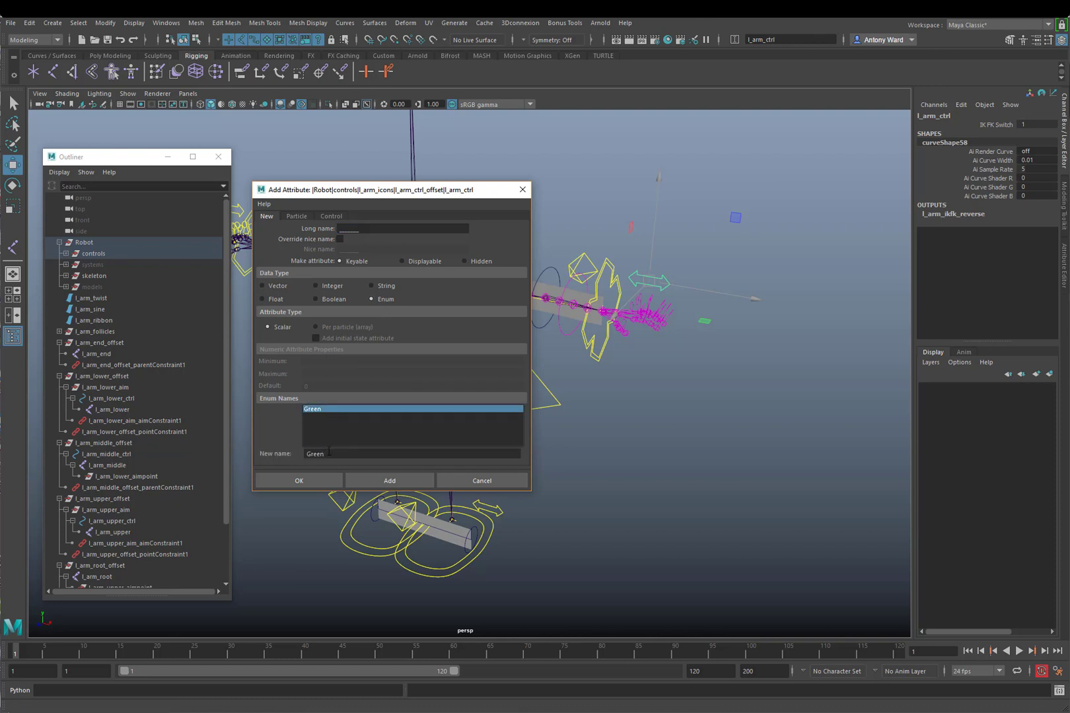
left_click_drag(328, 451, 295, 457)
type("DEFORM")
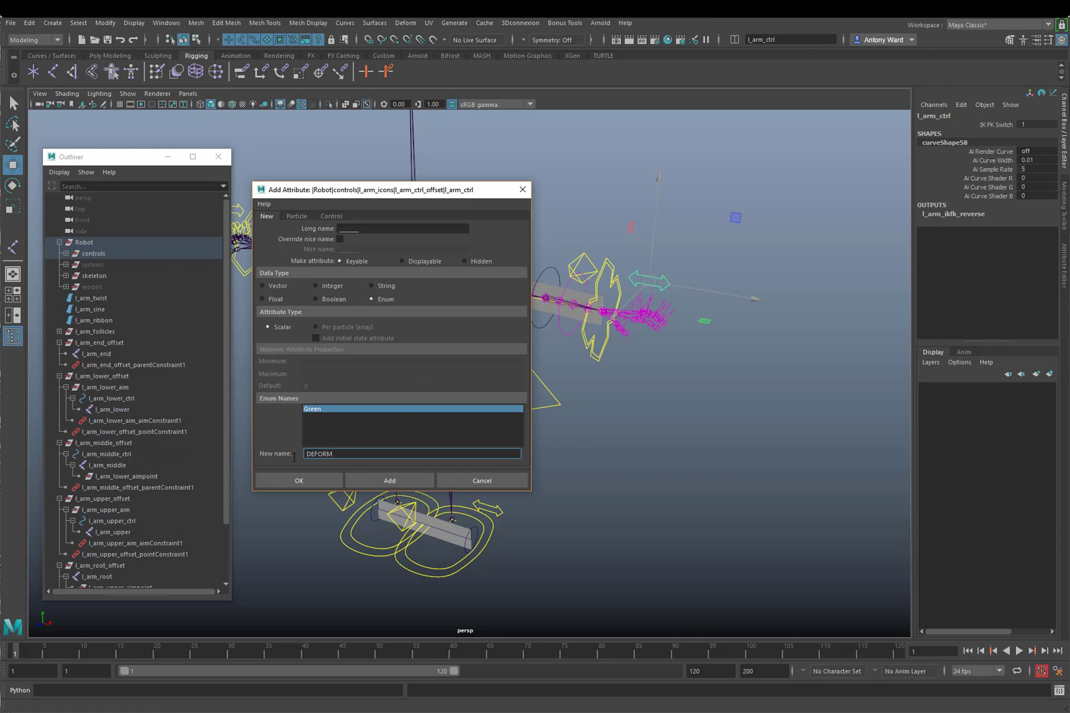
left_click(389, 480)
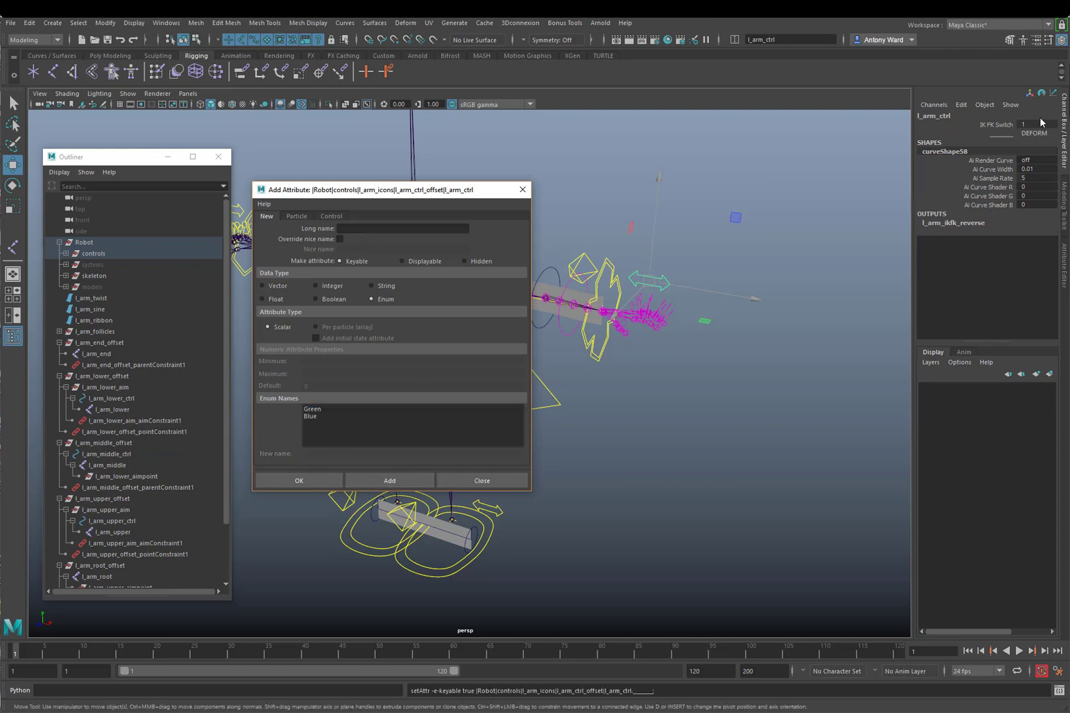
- Lock the DEFORM divider attribute on l_arm_ctrl
left_click(1005, 134)
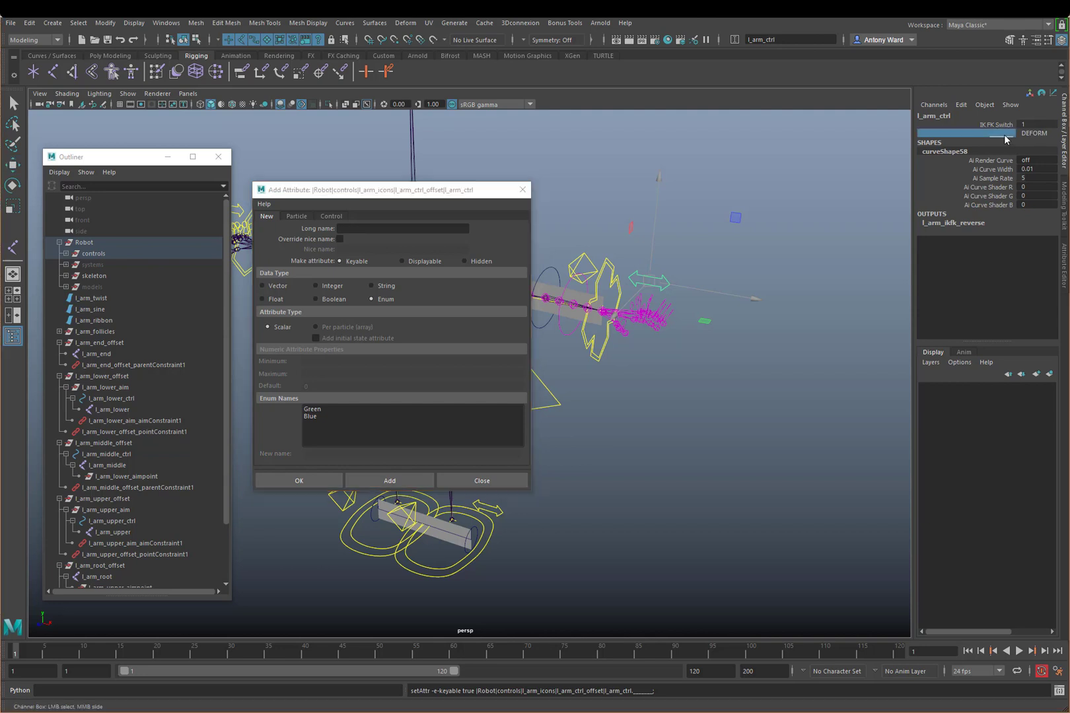
right_click(1005, 138)
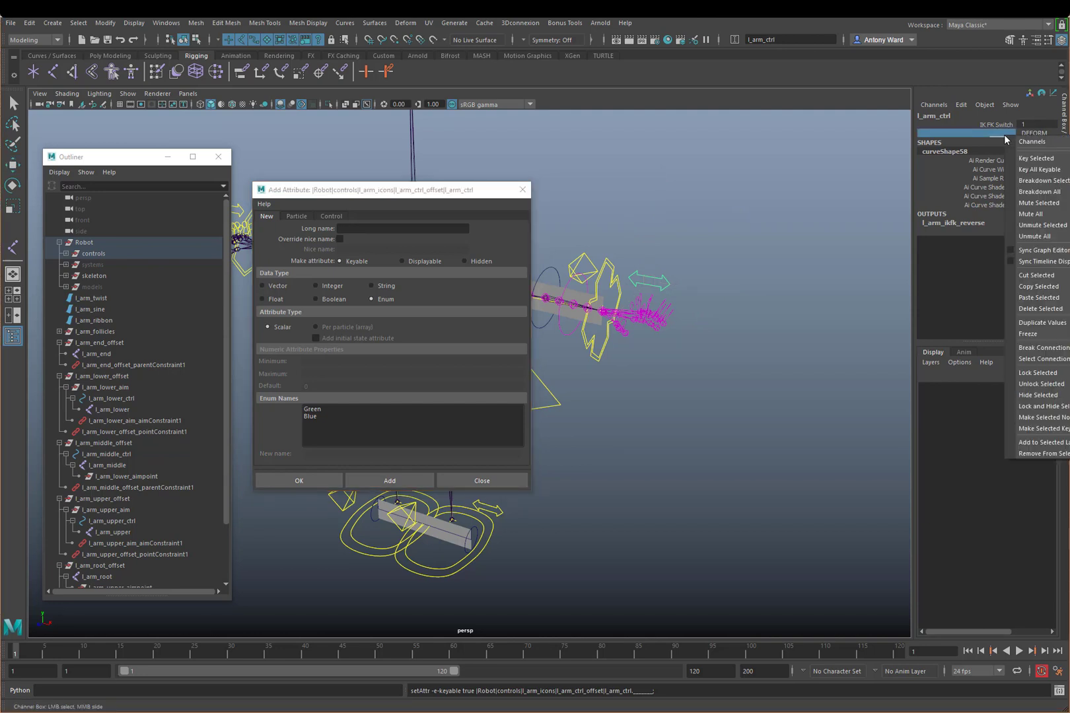
left_click(1038, 372)
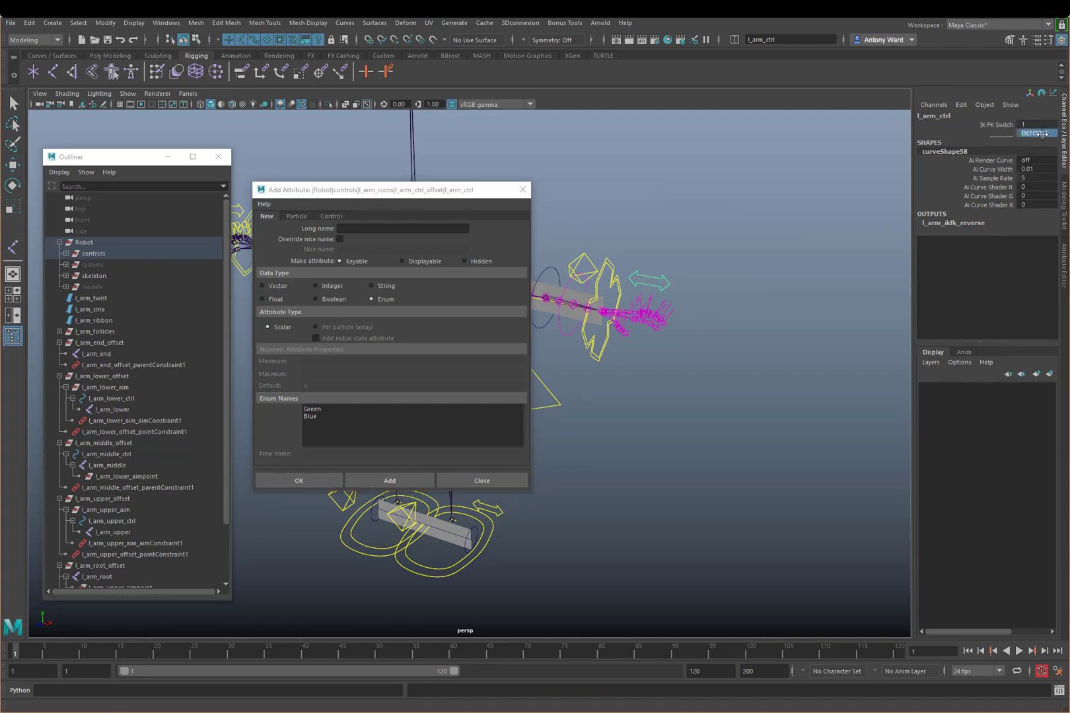
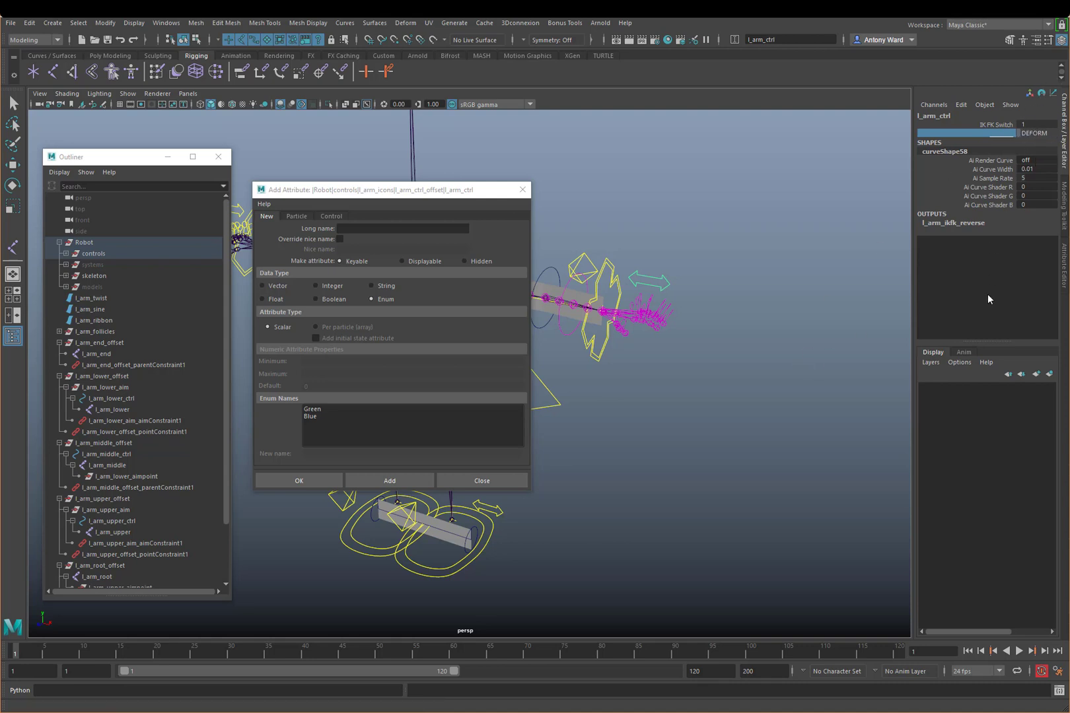
- Add a keyable Float attribute named Sine_Blend to l_arm_ctrl with minimum 0, maximum 1 and default 0
left_click(279, 286)
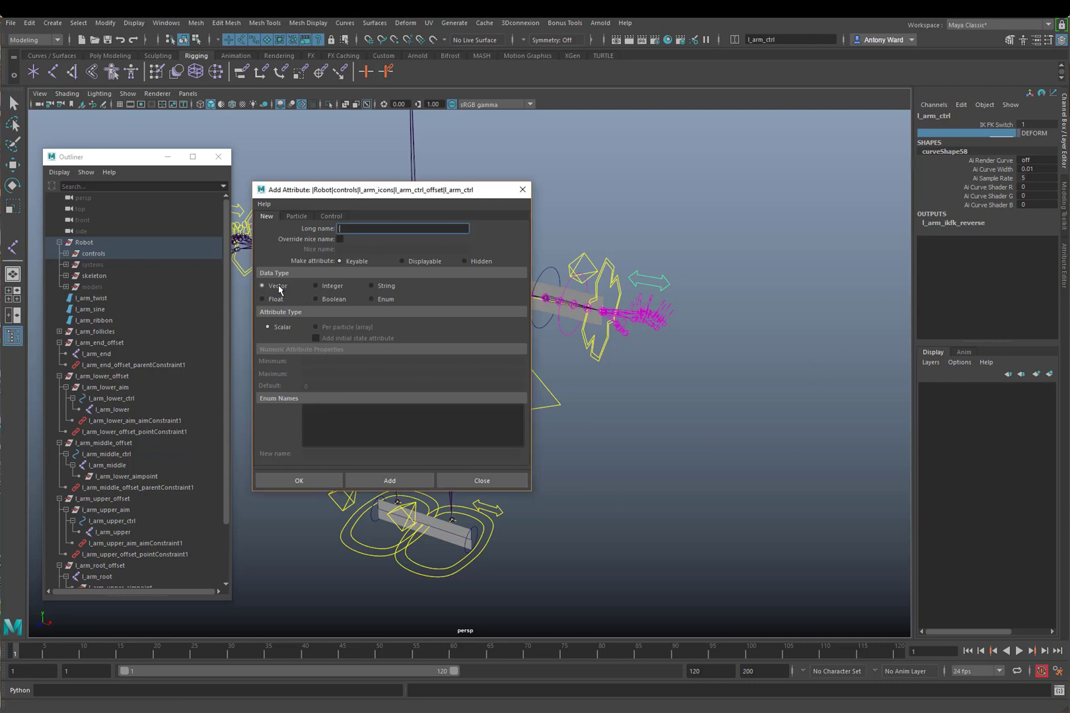
left_click(263, 299)
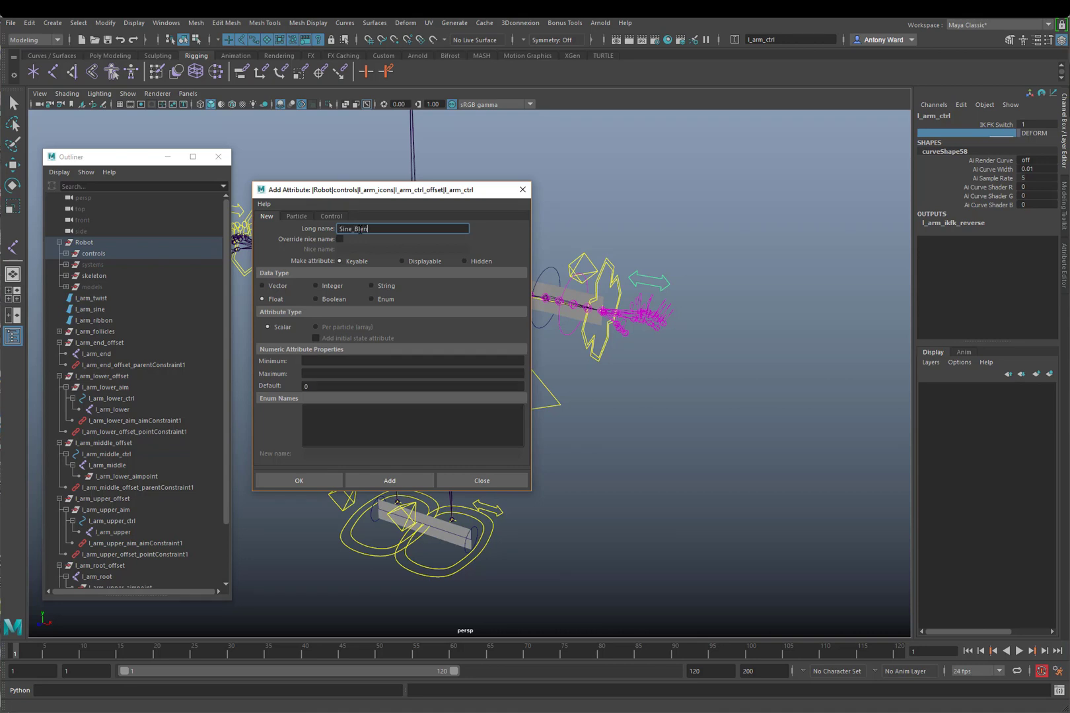
left_click(331, 362)
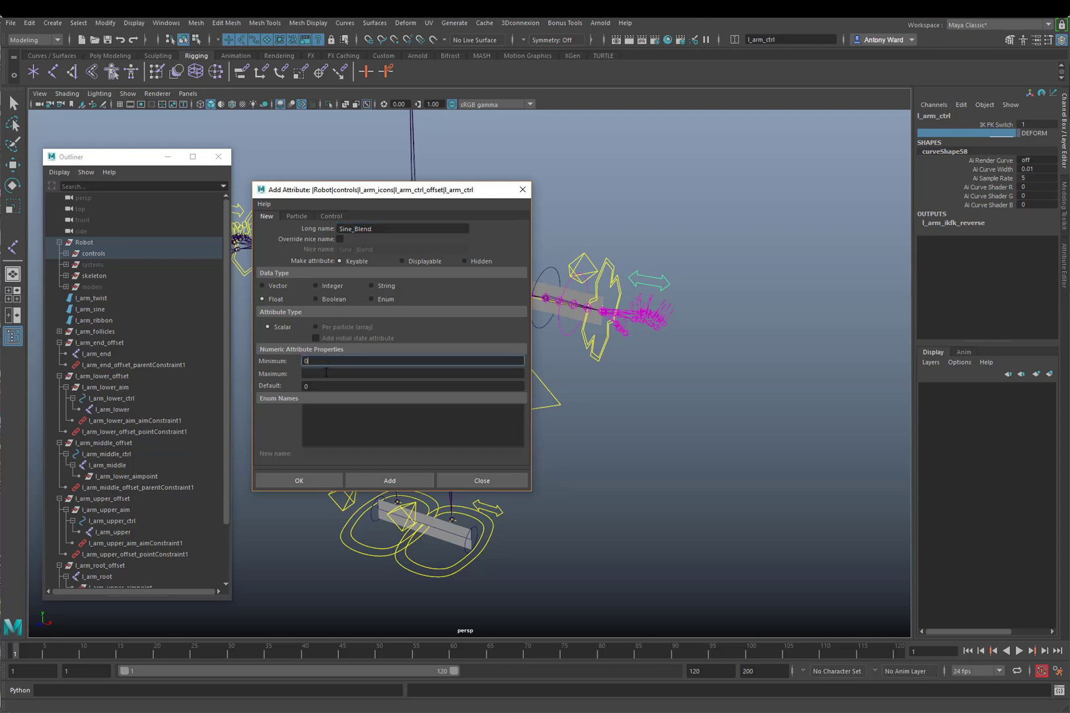
type("0")
left_click(326, 373)
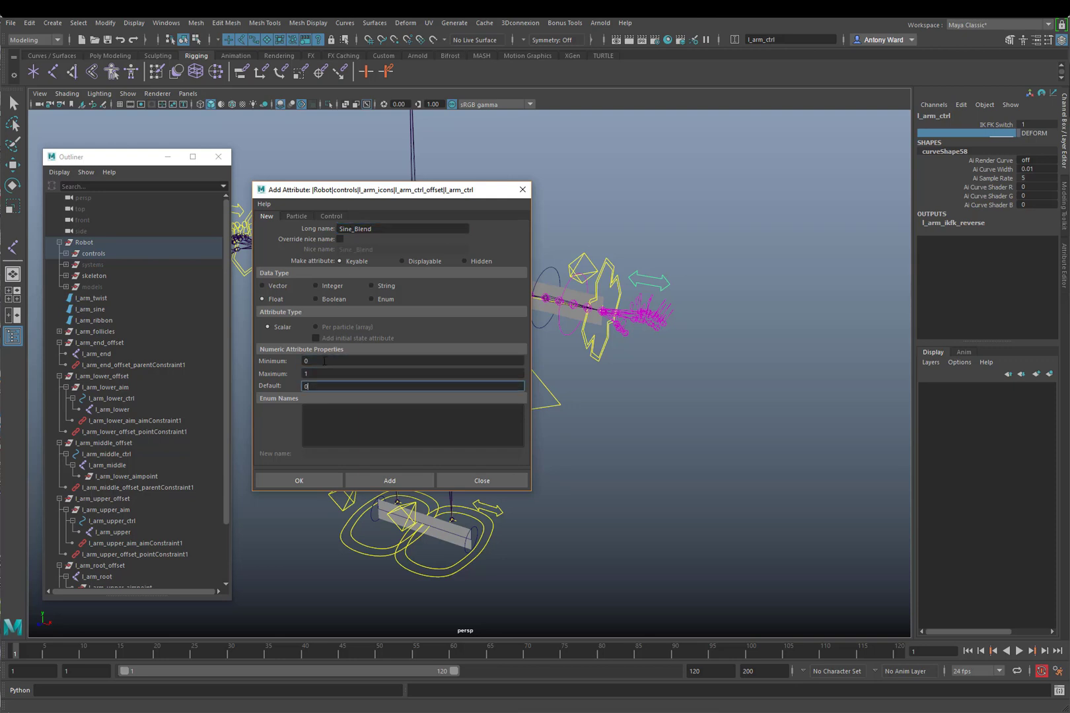
left_click(325, 361)
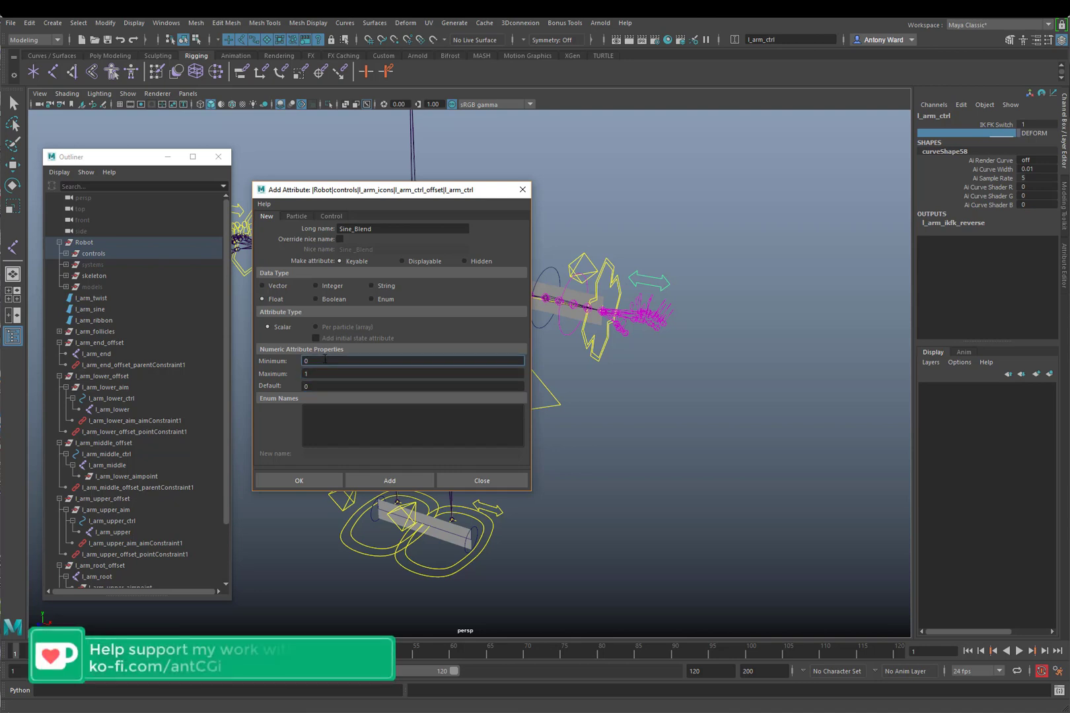
left_click(382, 480)
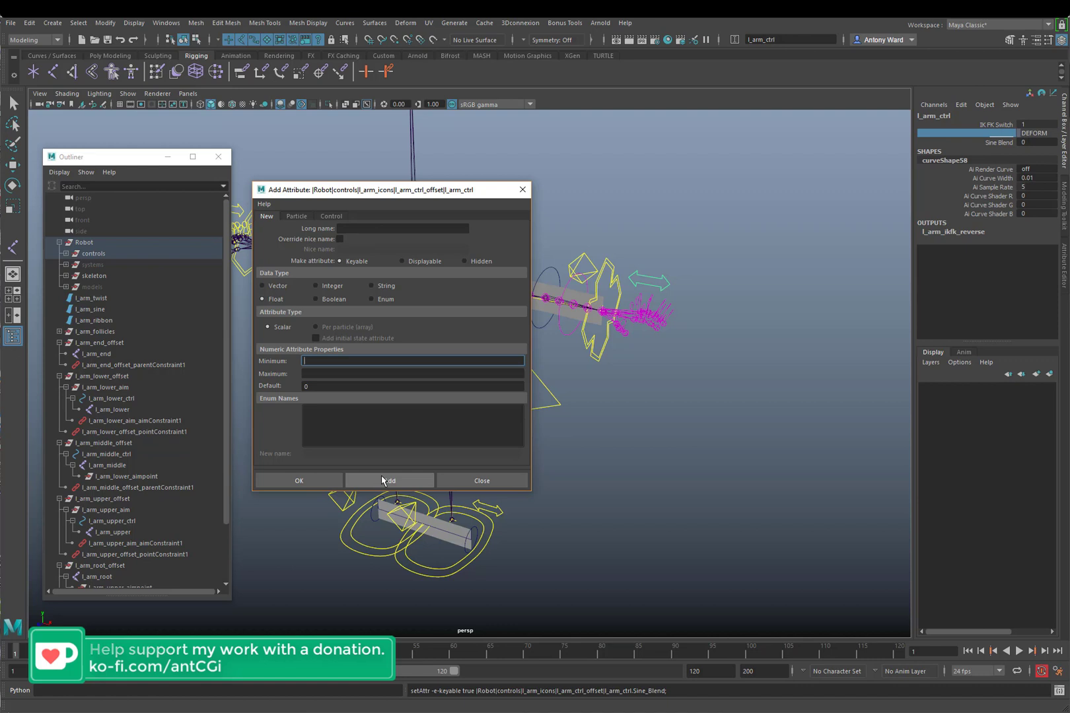
- Add keyable Float attributes Sine_Amplitude, Sine_Wavelength, Sine_Orientation and Sine_Offset to l_arm_ctrl, without limits and with default 0
left_click(348, 229)
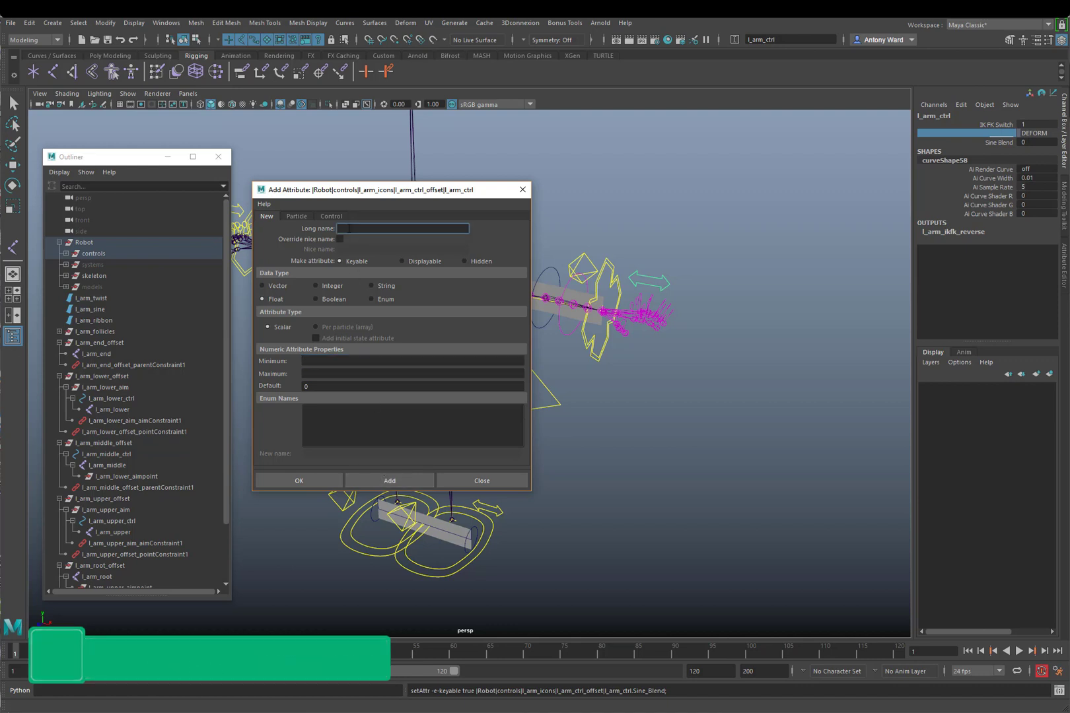
type("Sine_Amplitude")
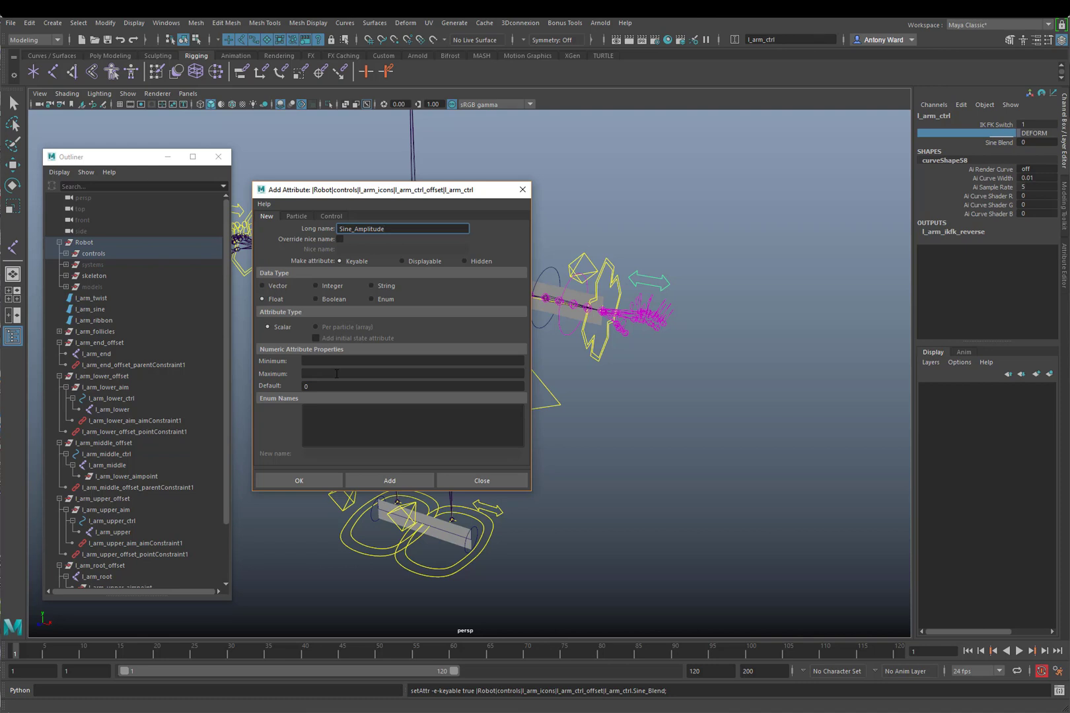
left_click(395, 480)
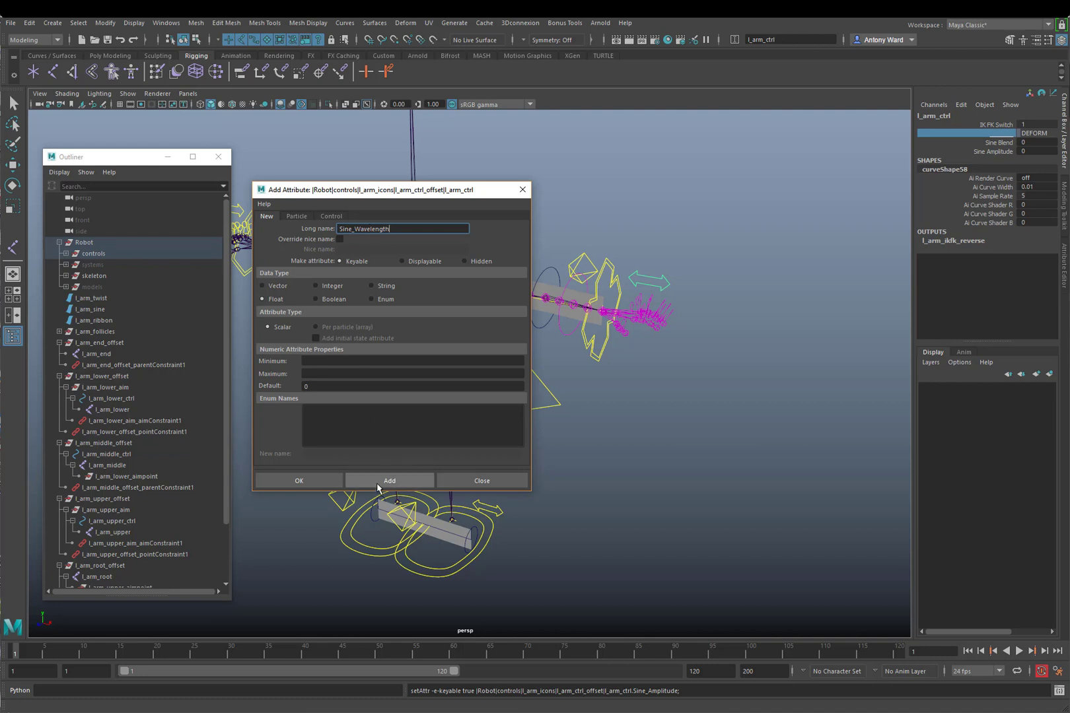
left_click(377, 482)
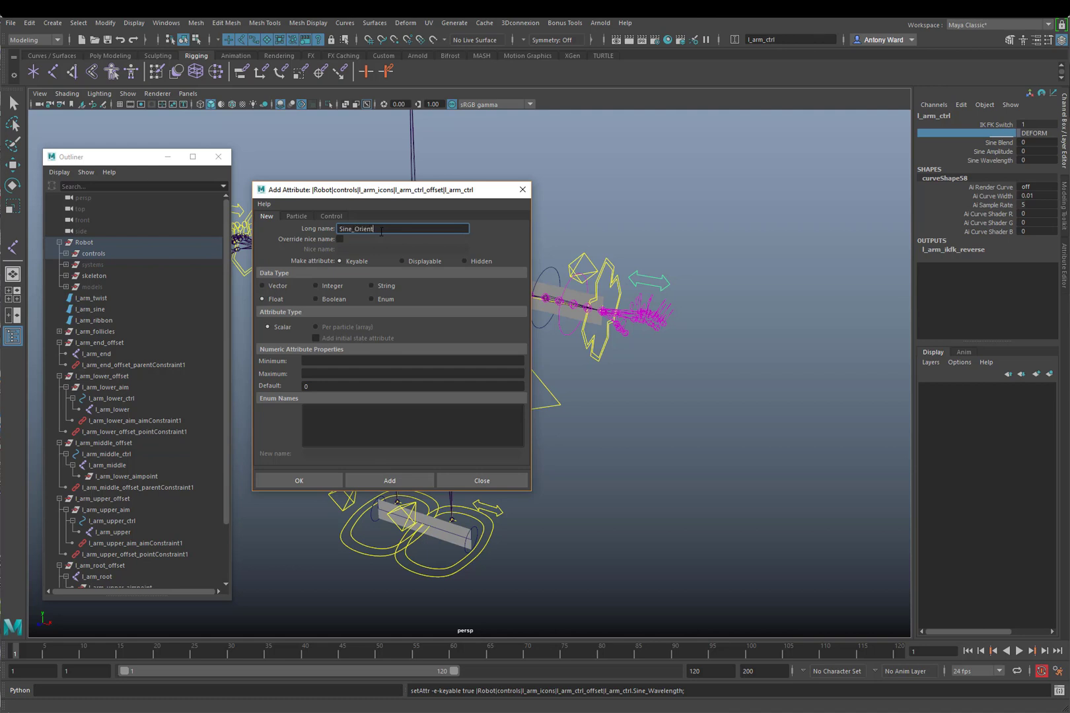
left_click(394, 481)
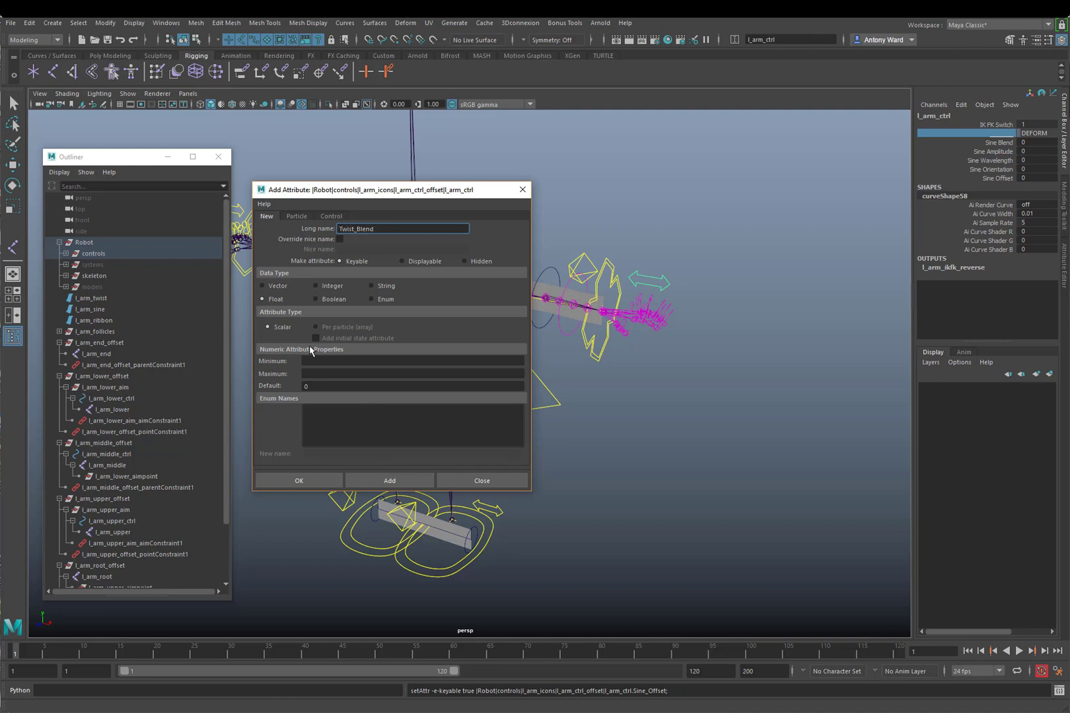
- Add a keyable Float attribute named Twist_Blend to l_arm_ctrl with minimum 0, maximum 1 and default 0
left_click(320, 360)
type("0")
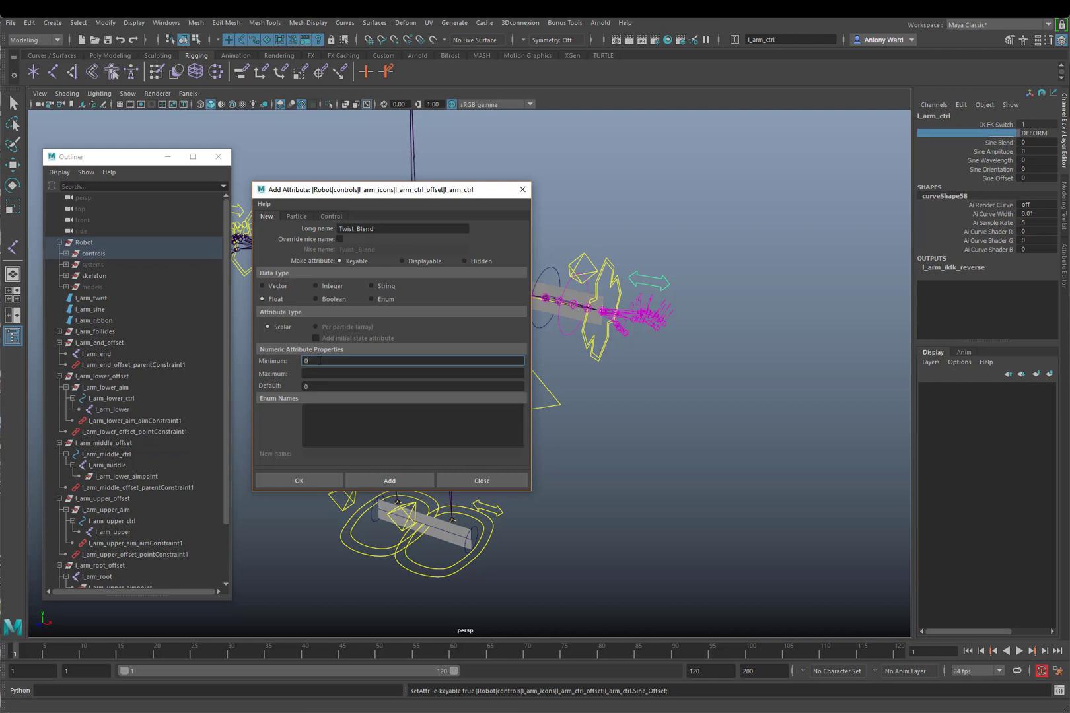
key("Tab")
type("1")
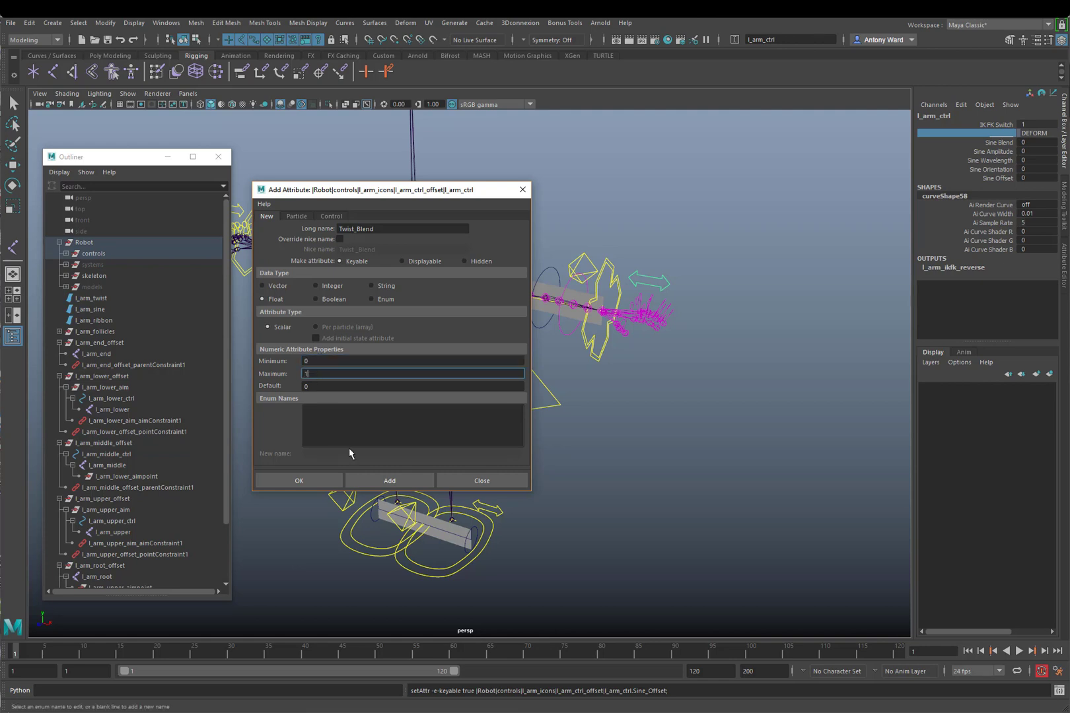
left_click(390, 481)
- Add a keyable Float attribute named Twist_Offset with default 0 to l_arm_ctrl and close the Add Attribute dialog
left_click(371, 230)
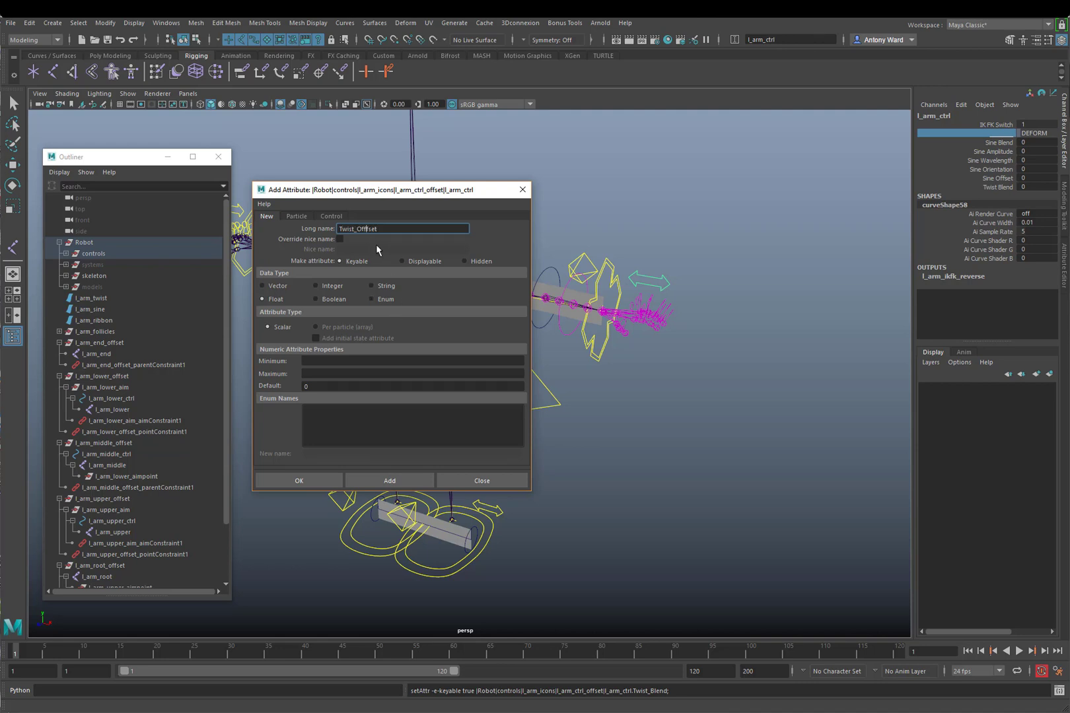
left_click(398, 482)
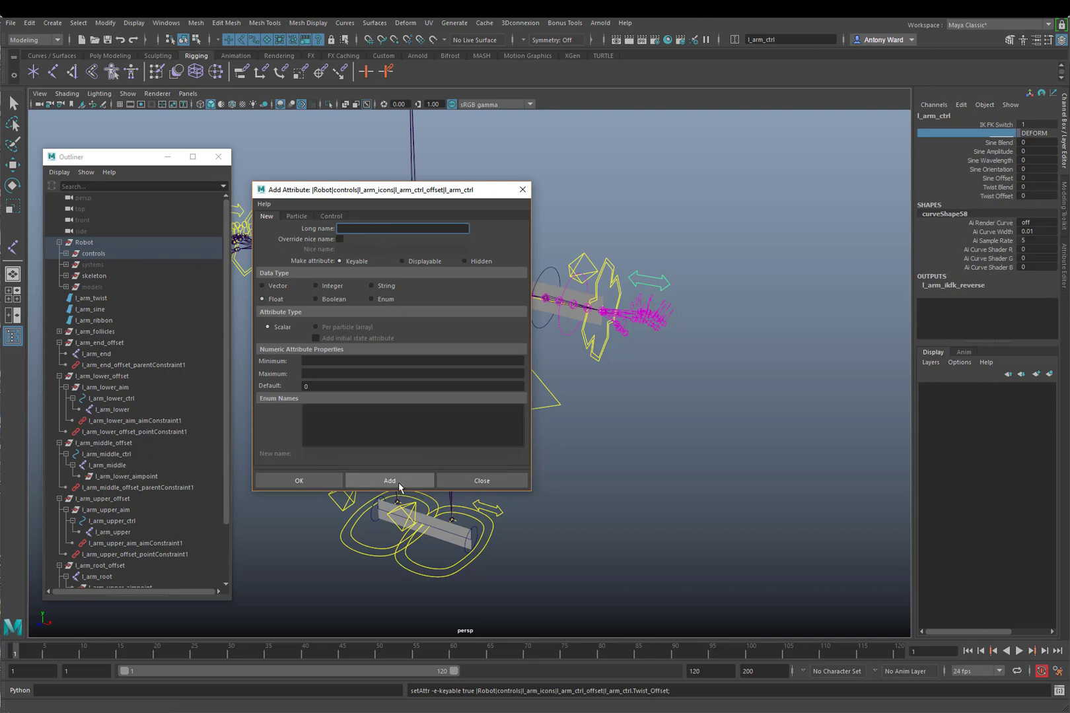
left_click(466, 488)
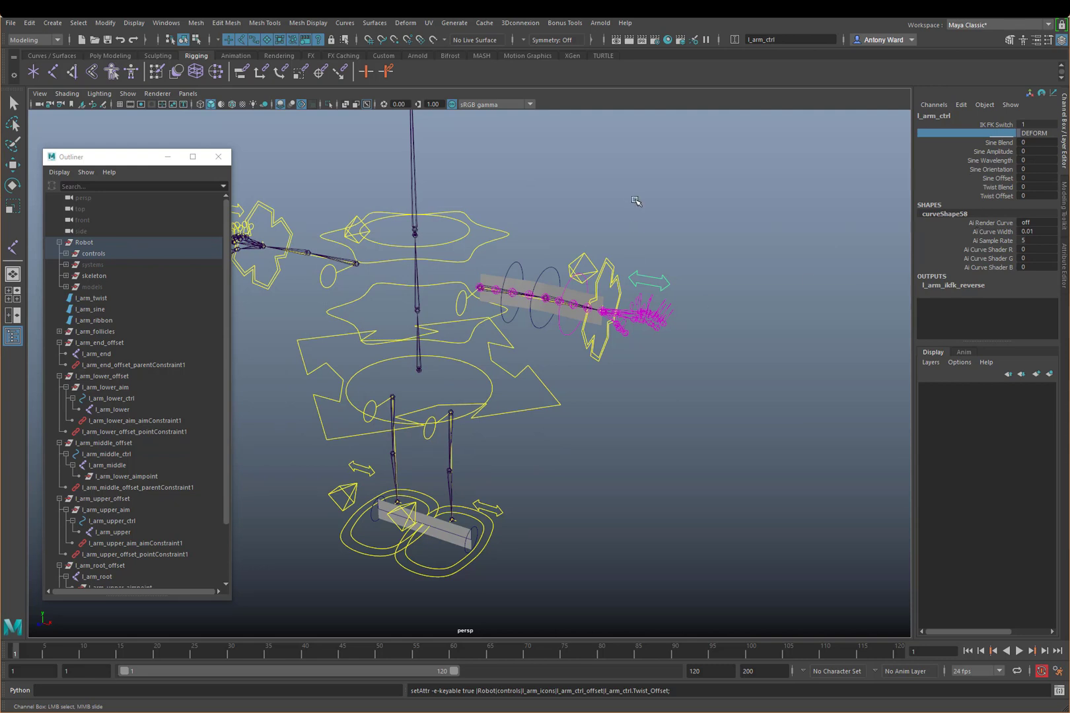
- Open the Connection Editor with l_arm_ctrl loaded as the source of the connections
scroll(491, 217, "up", 3)
scroll(491, 218, "down", 1)
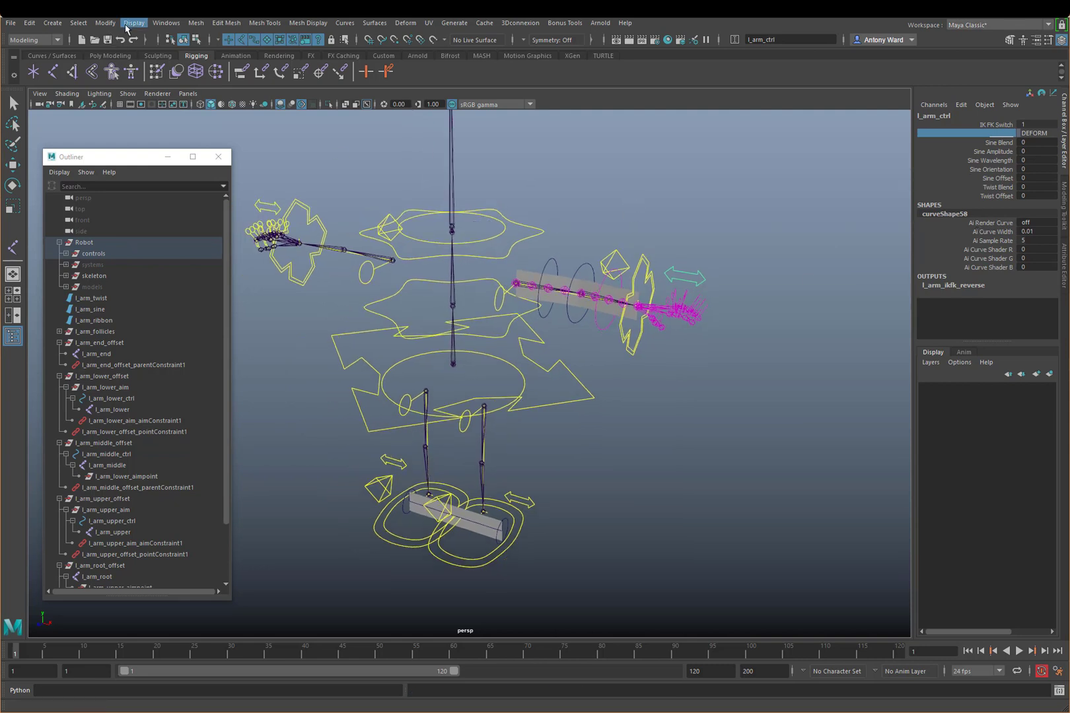
left_click(166, 24)
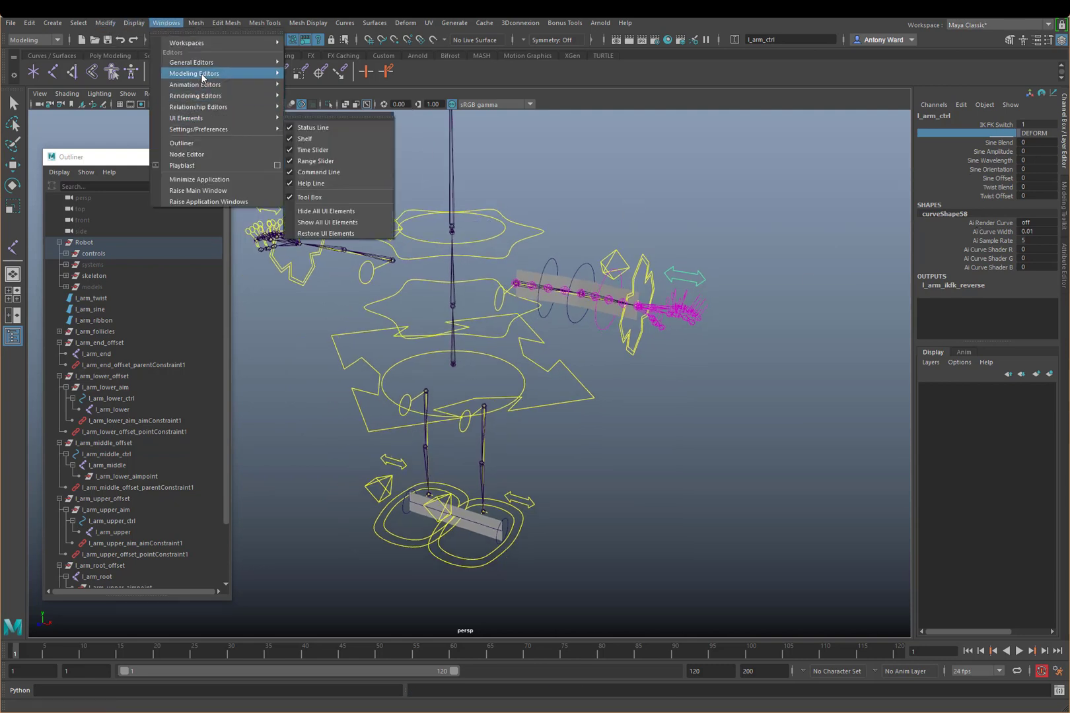
mouse_move(192, 62)
left_click(339, 196)
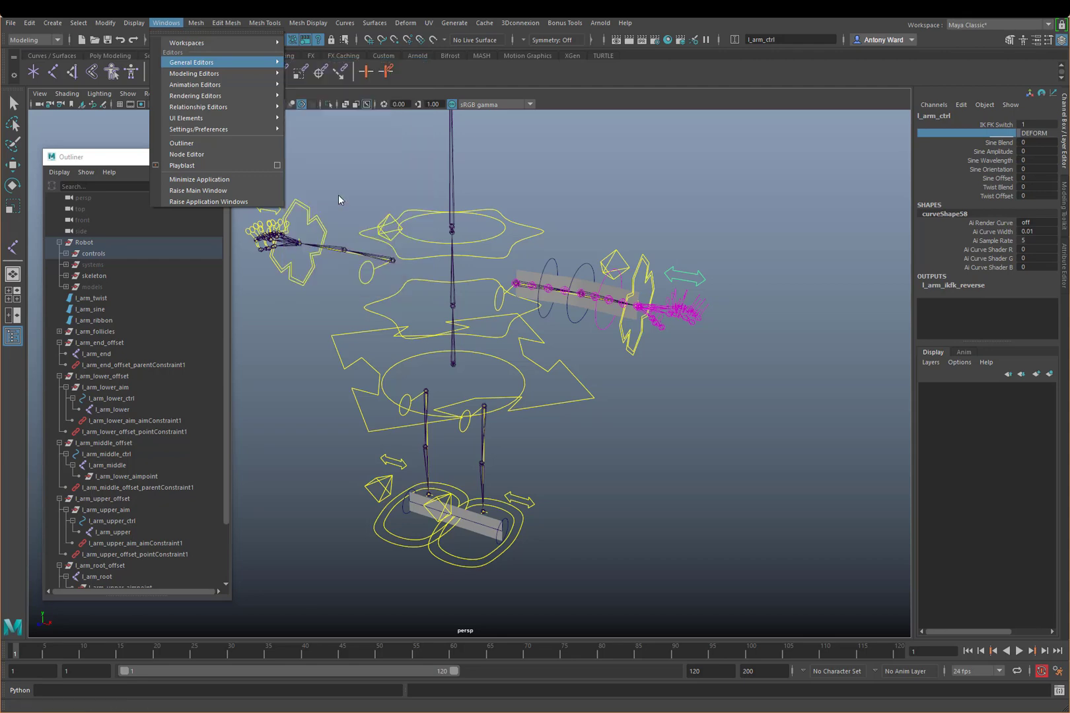
left_click_drag(286, 69, 311, 83)
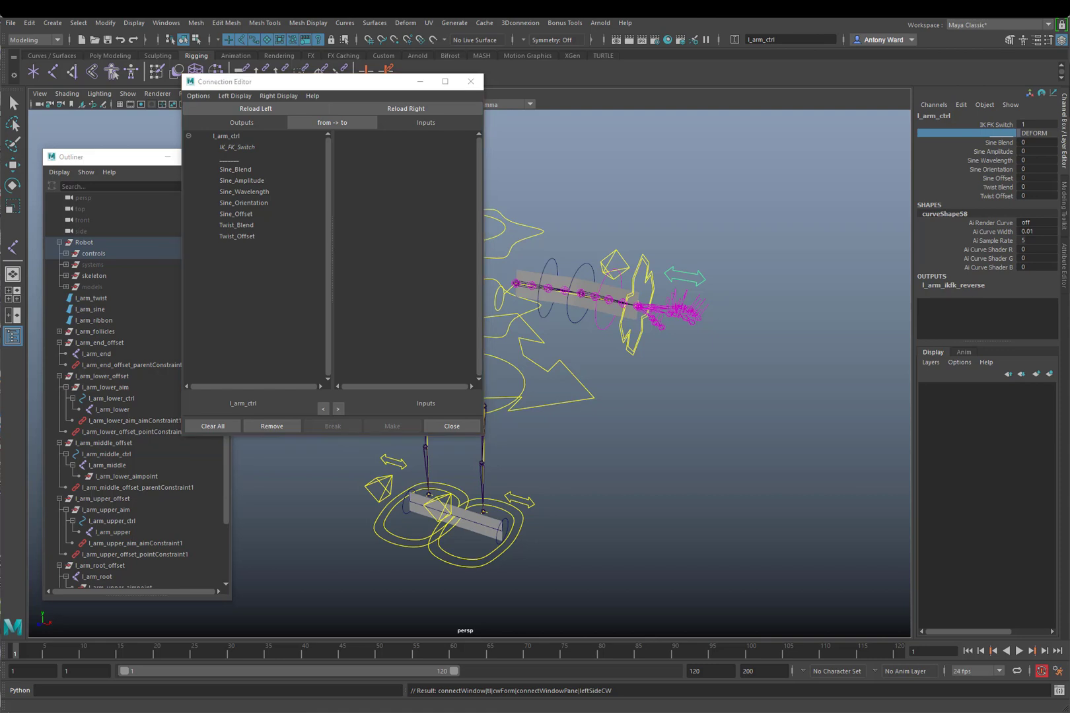
- Show non-DAG nodes in the Outliner and load the l_arm_bshpe blend shape as the Connection Editor's destination
left_click(106, 157)
scroll(177, 389, "down", 2)
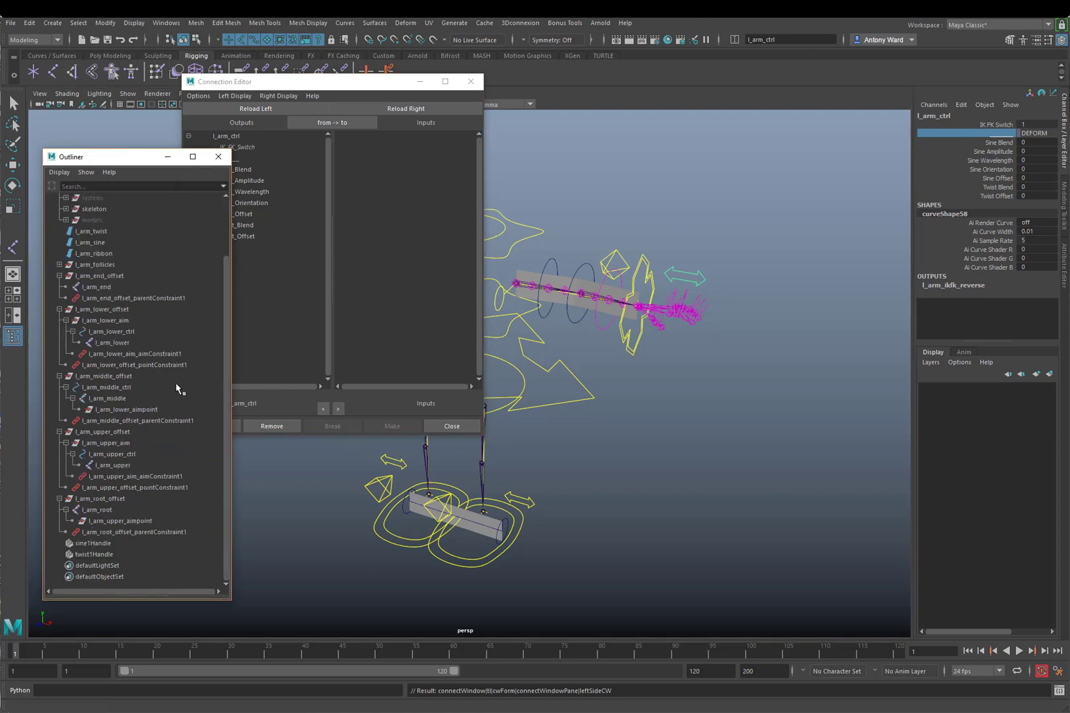
right_click(182, 556)
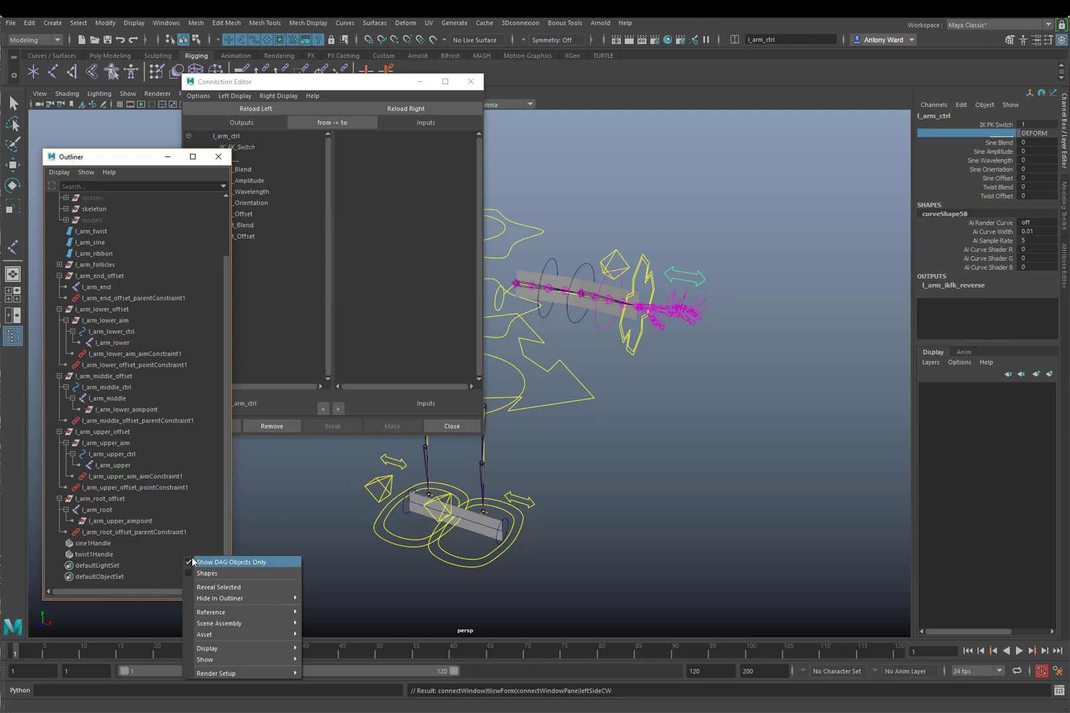
left_click(230, 563)
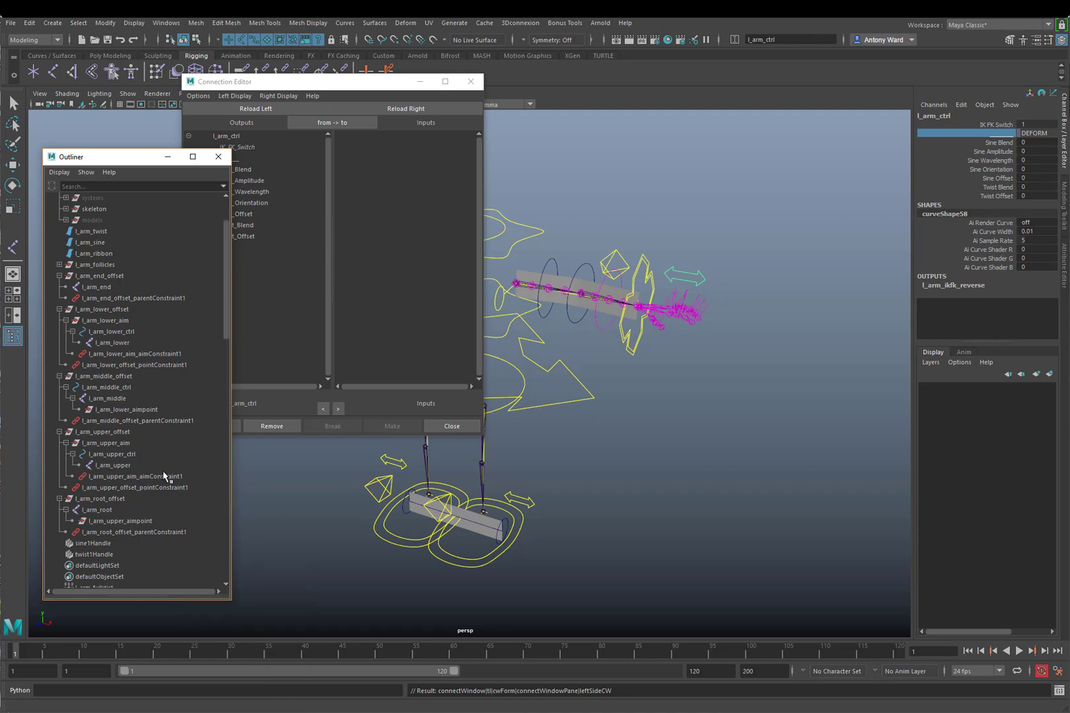
scroll(162, 471, "down", 5)
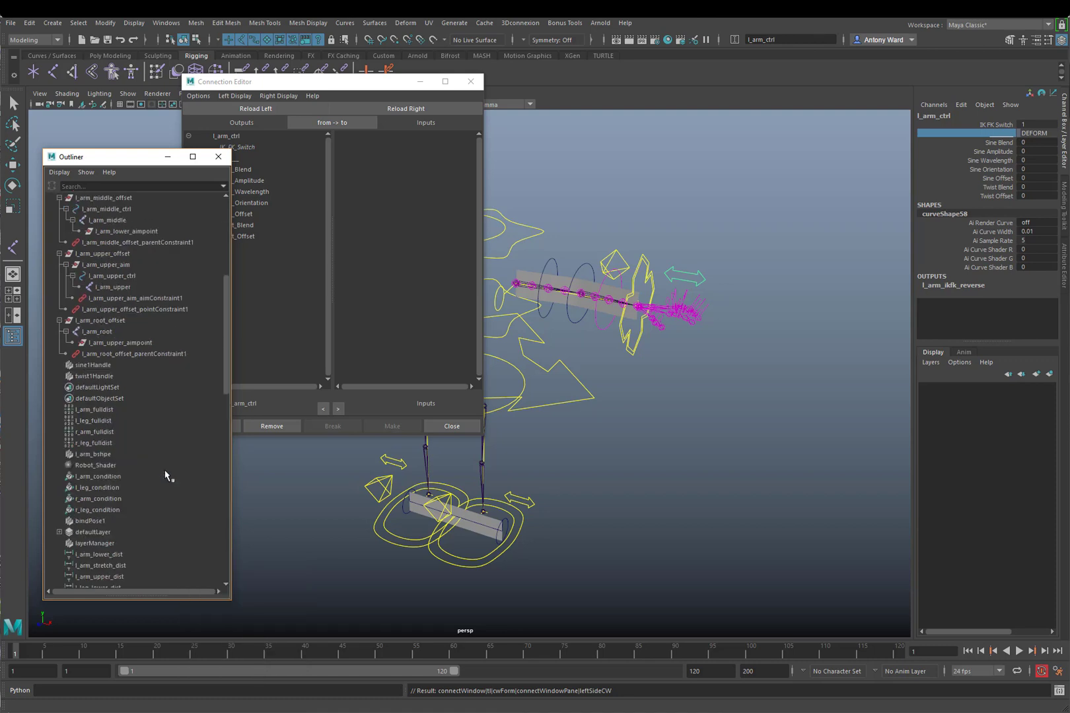
left_click(97, 455)
left_click(427, 109)
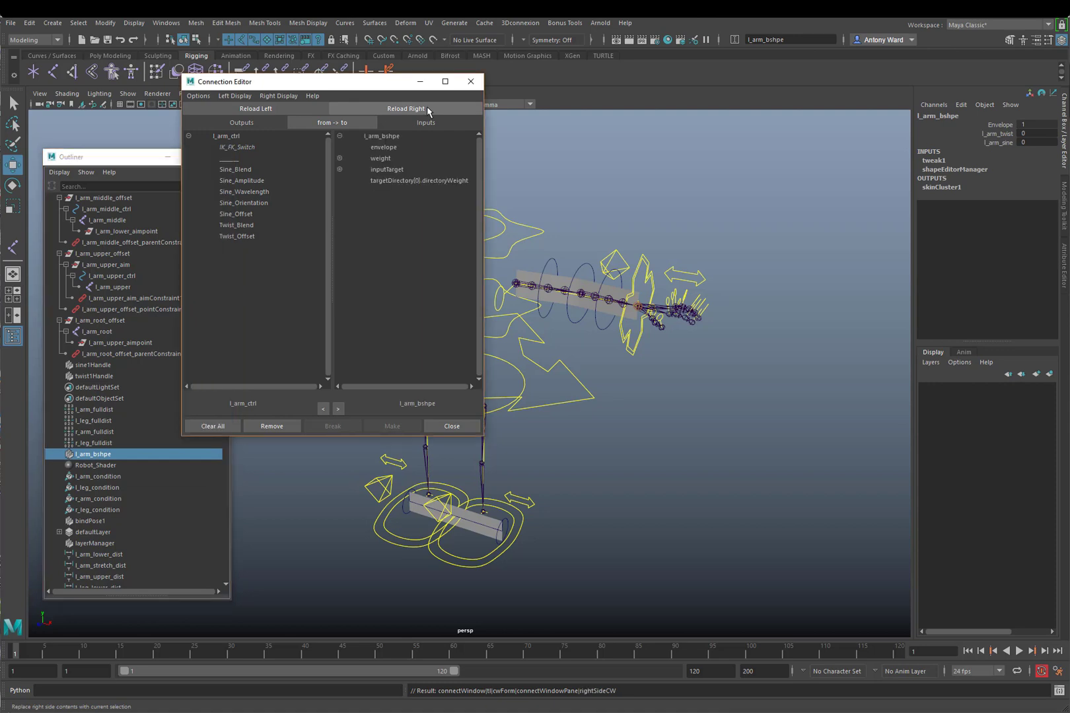
- Connect l_arm_ctrl's Sine_Blend to the l_arm_sine weight and Twist_Blend to the l_arm_twist weight of l_arm_bshpe
left_click(340, 159)
left_click_drag(334, 88, 793, 161)
left_click(695, 242)
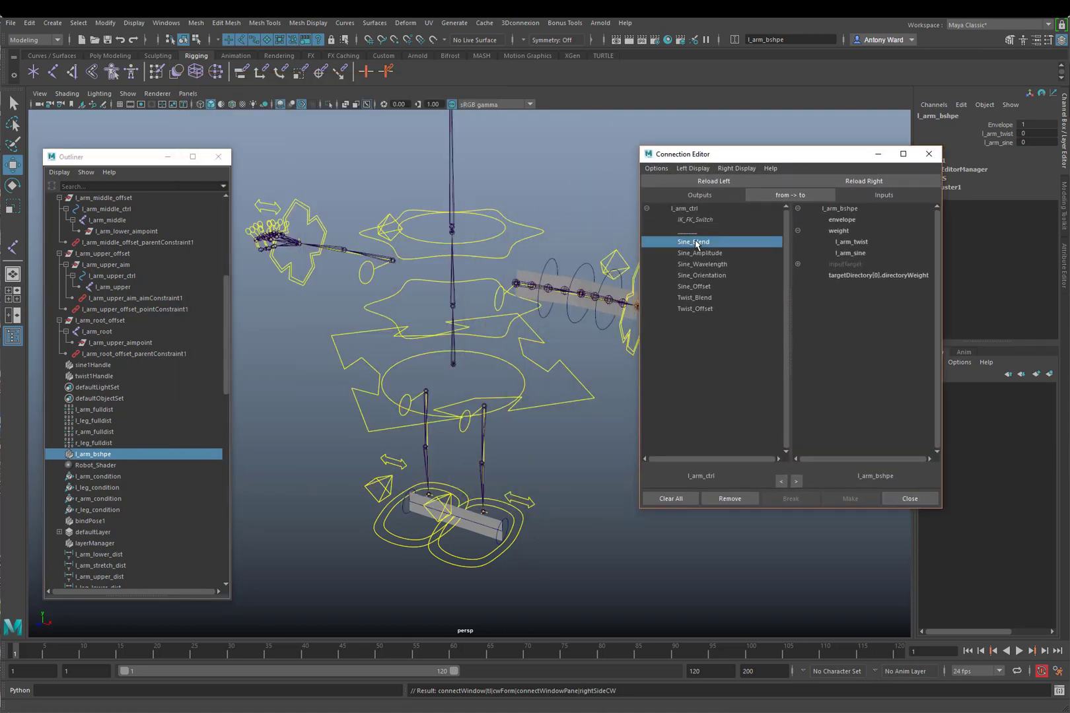
left_click(851, 253)
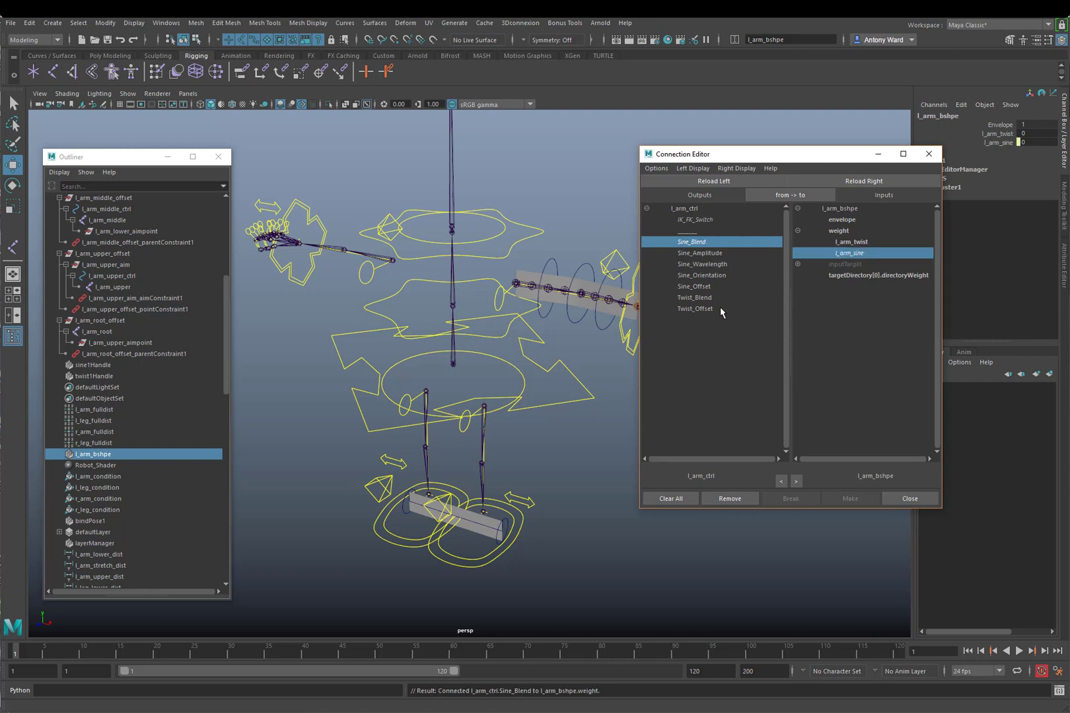
left_click(688, 300)
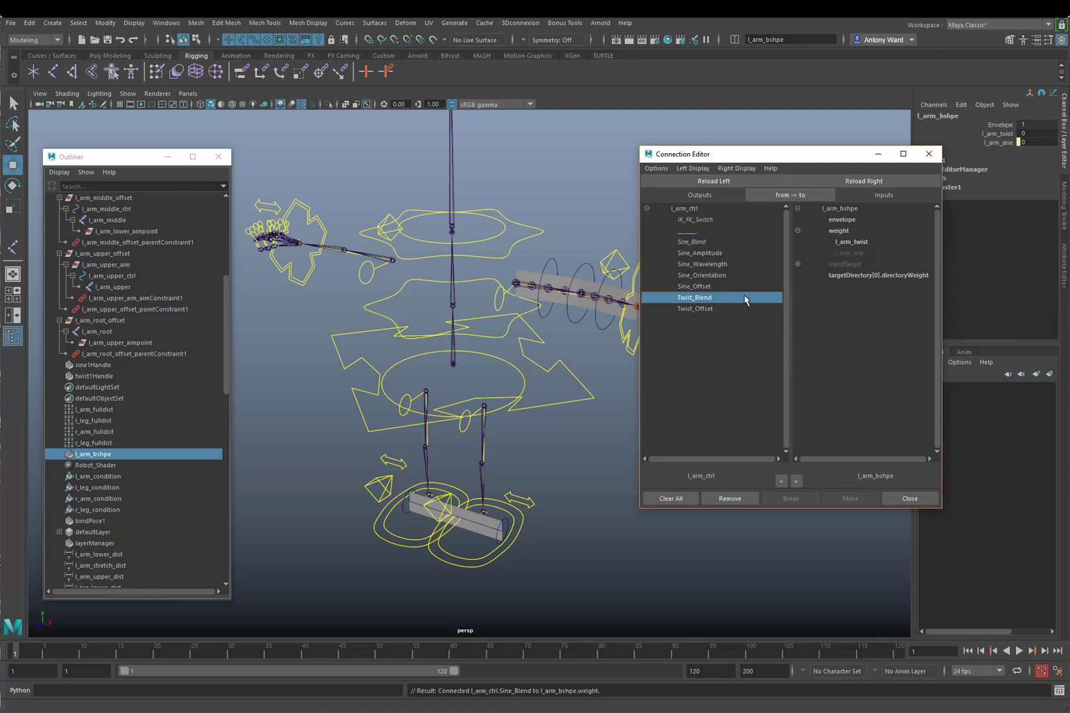
left_click(858, 243)
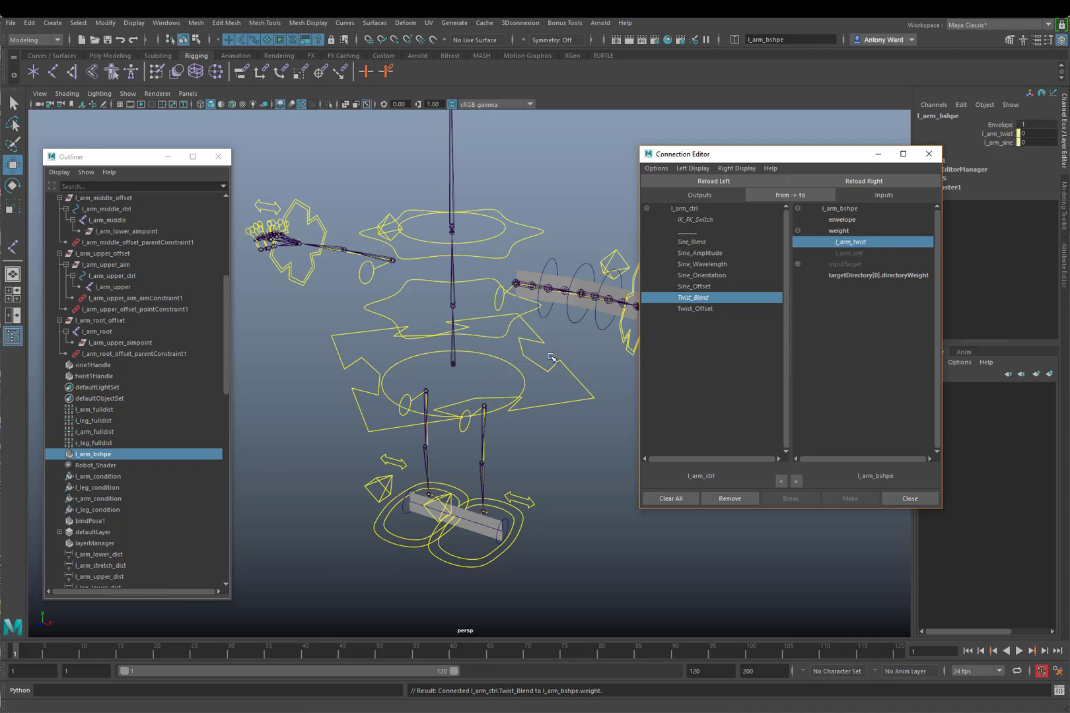
- Find the sine1 deformer node in the Outliner and load it as the Connection Editor's destination
middle_click_drag(466, 361, 420, 365, "alt")
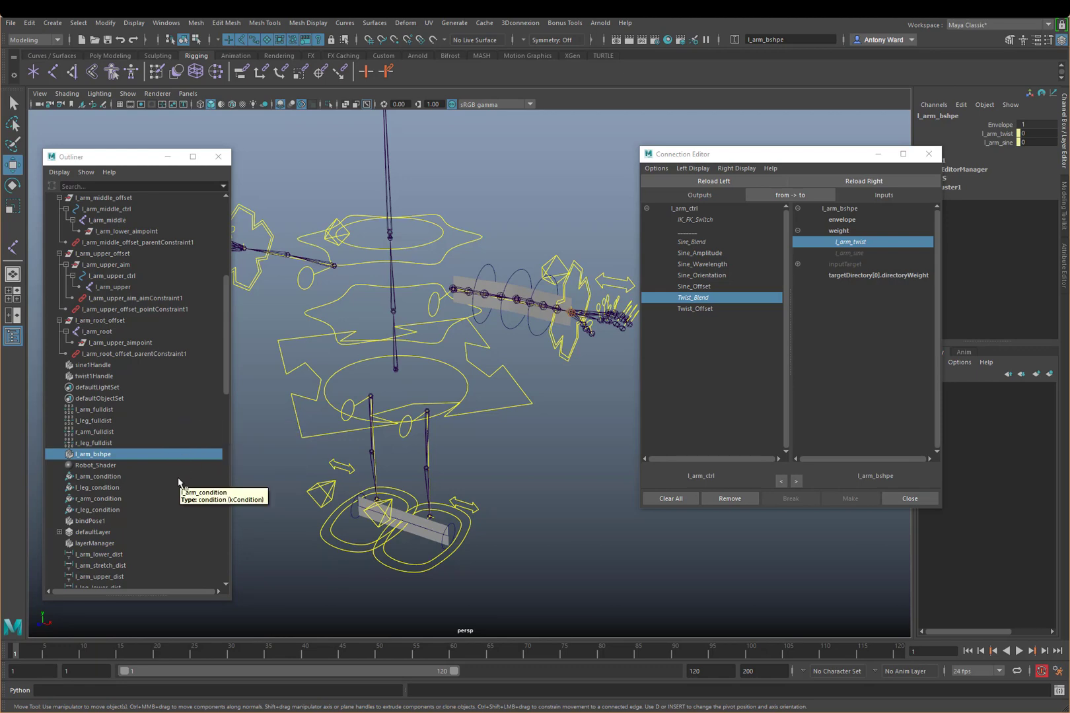
scroll(163, 454, "down", 3)
scroll(163, 454, "down", 2)
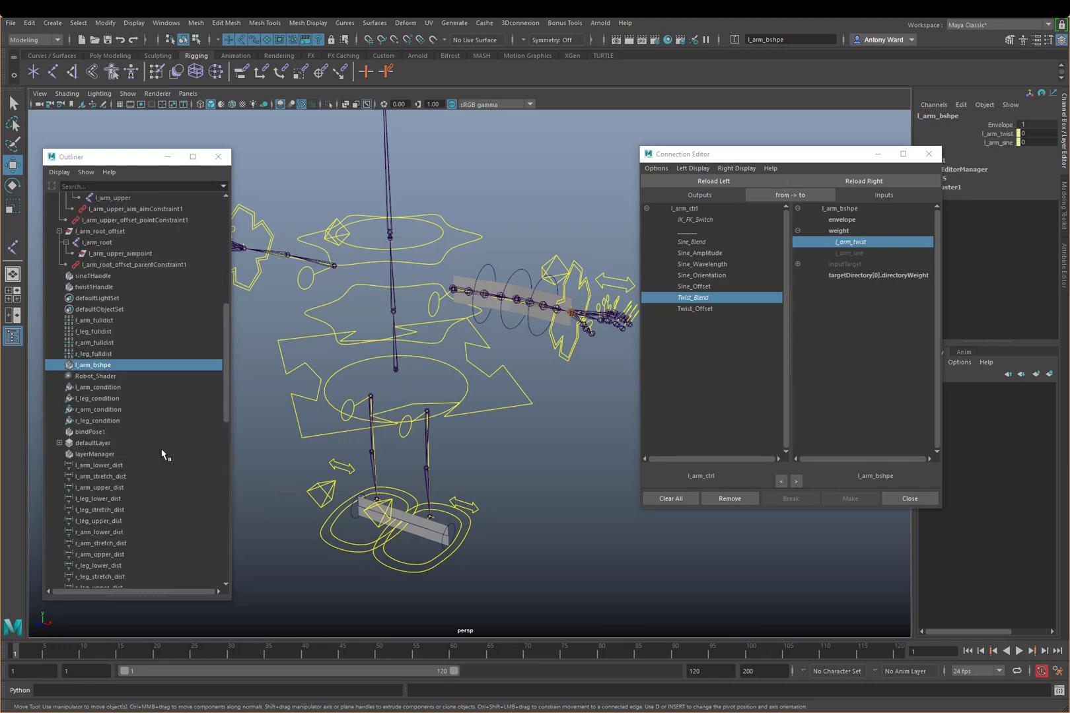
scroll(162, 454, "up", 7)
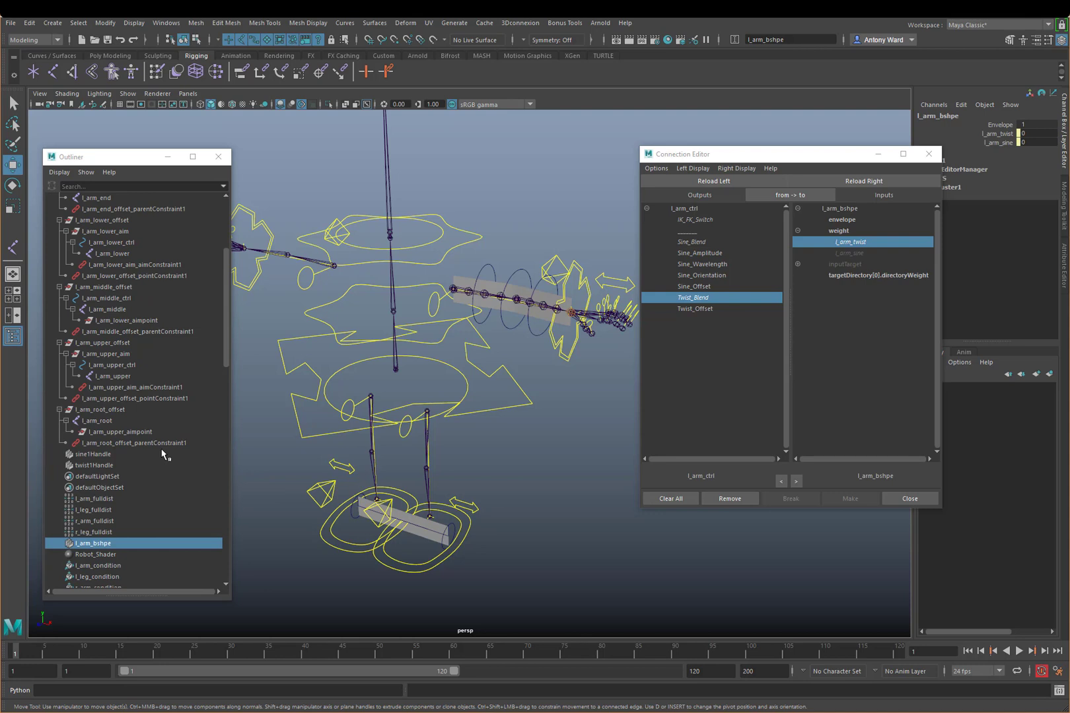
left_click(126, 455)
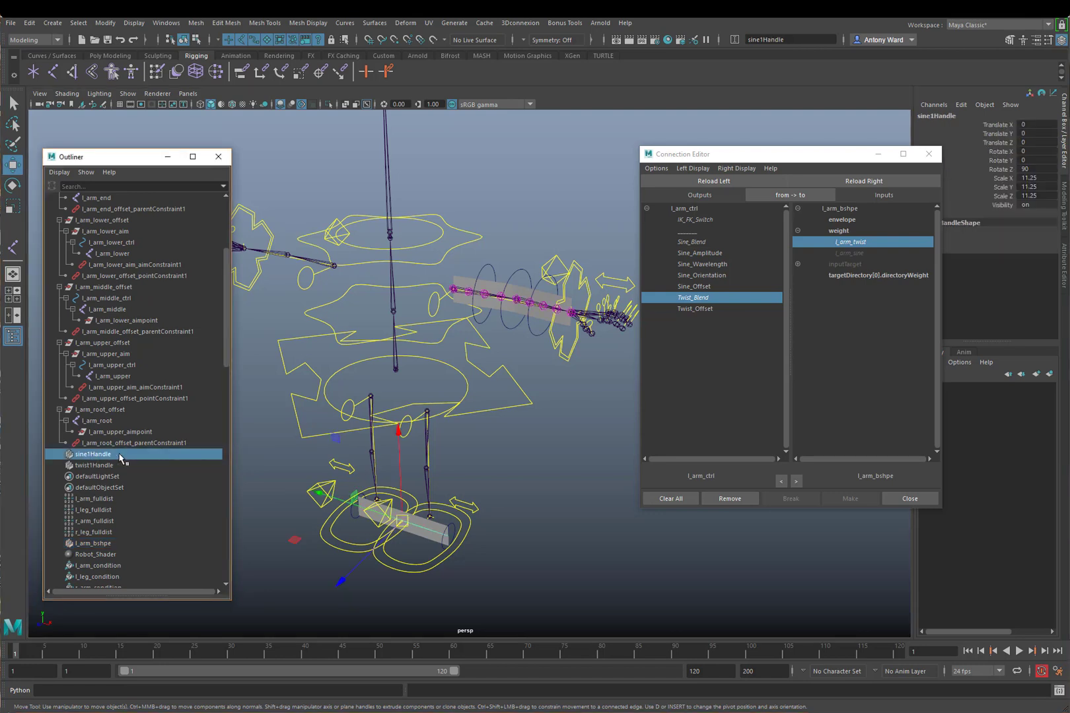
left_click_drag(809, 153, 741, 150)
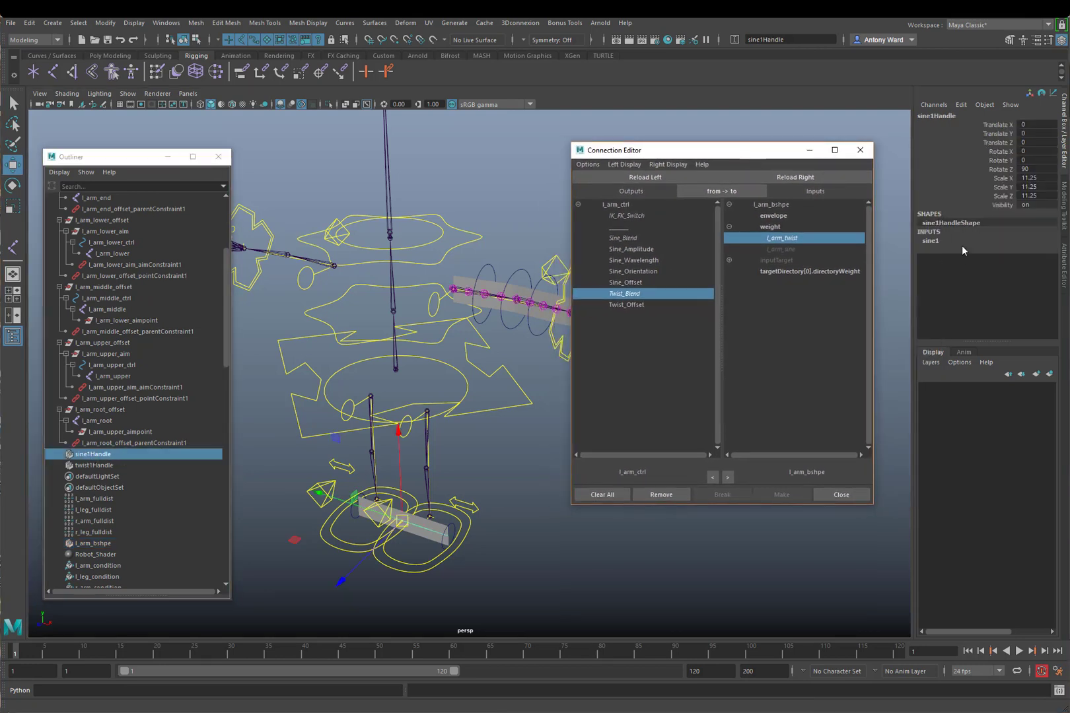
scroll(138, 430, "down", 10)
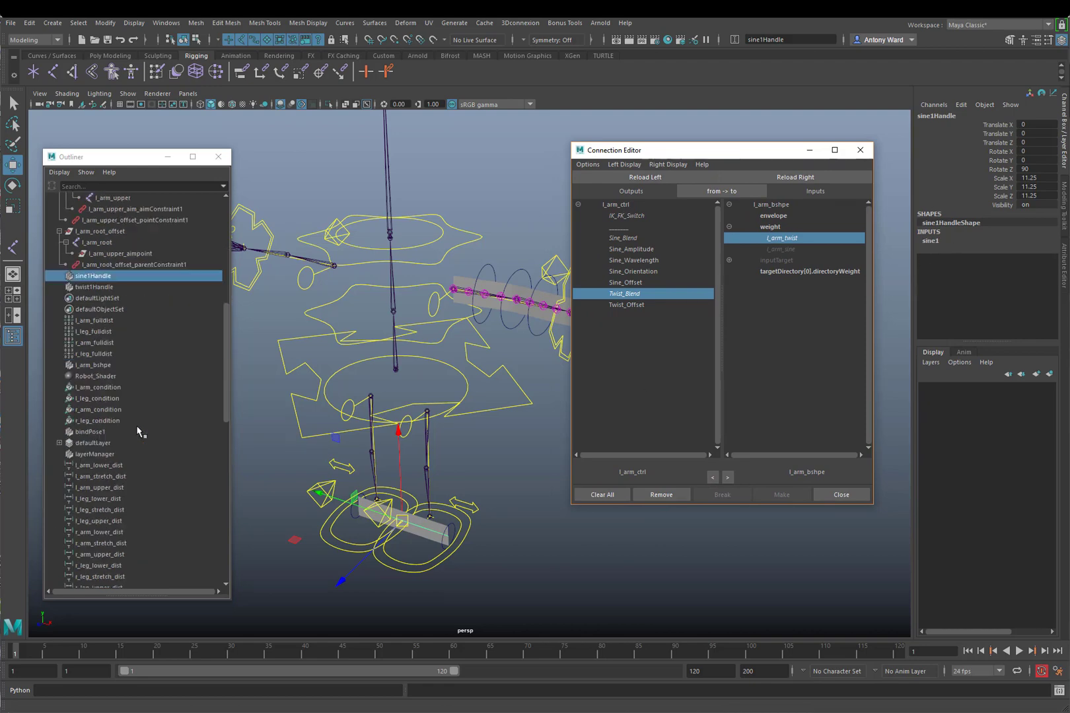
scroll(139, 431, "down", 8)
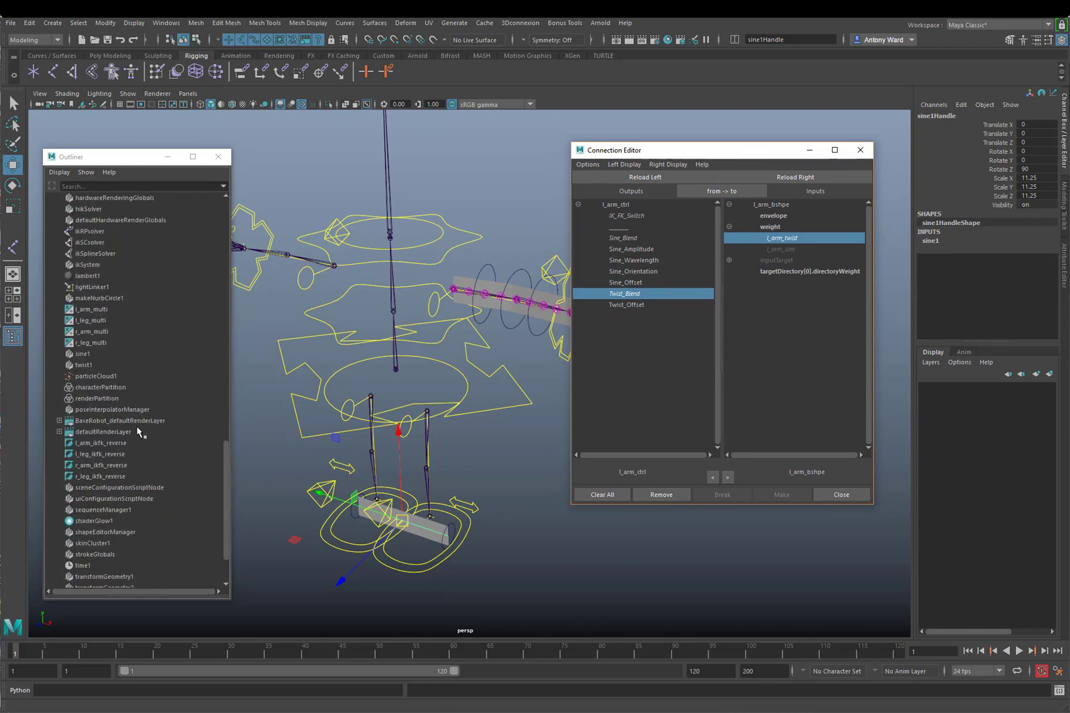
left_click(91, 355)
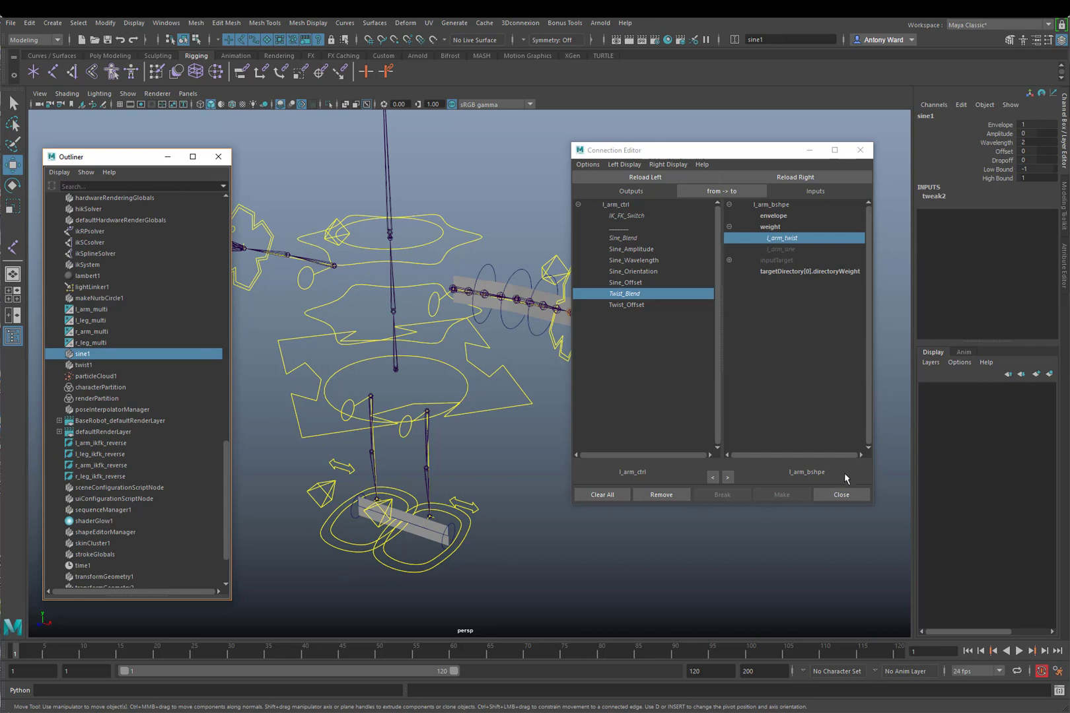
left_click(805, 177)
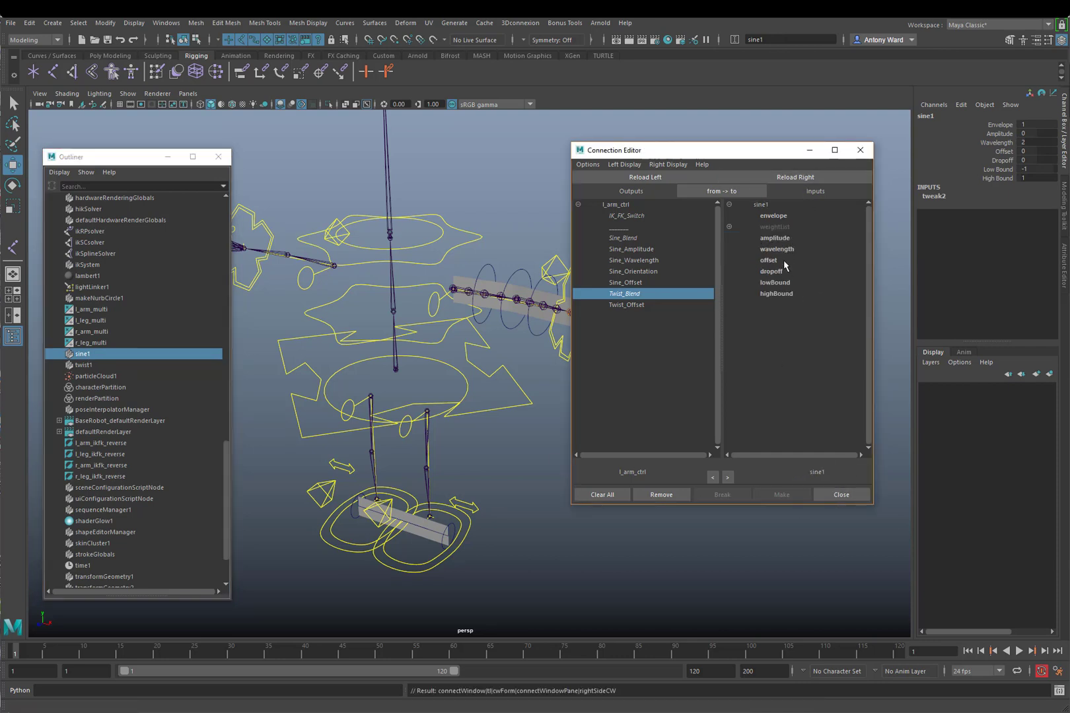
- Connect l_arm_ctrl's Sine_Amplitude, Sine_Wavelength and Sine_Offset to the amplitude, wavelength and offset of sine1
left_click(639, 250)
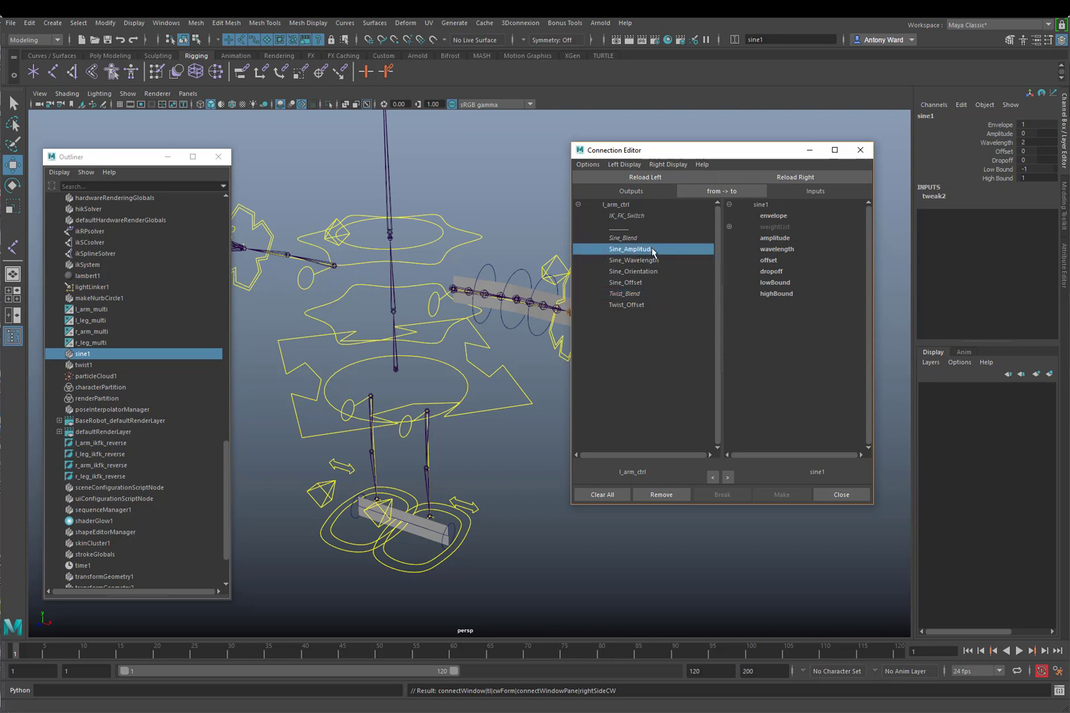
left_click(786, 238)
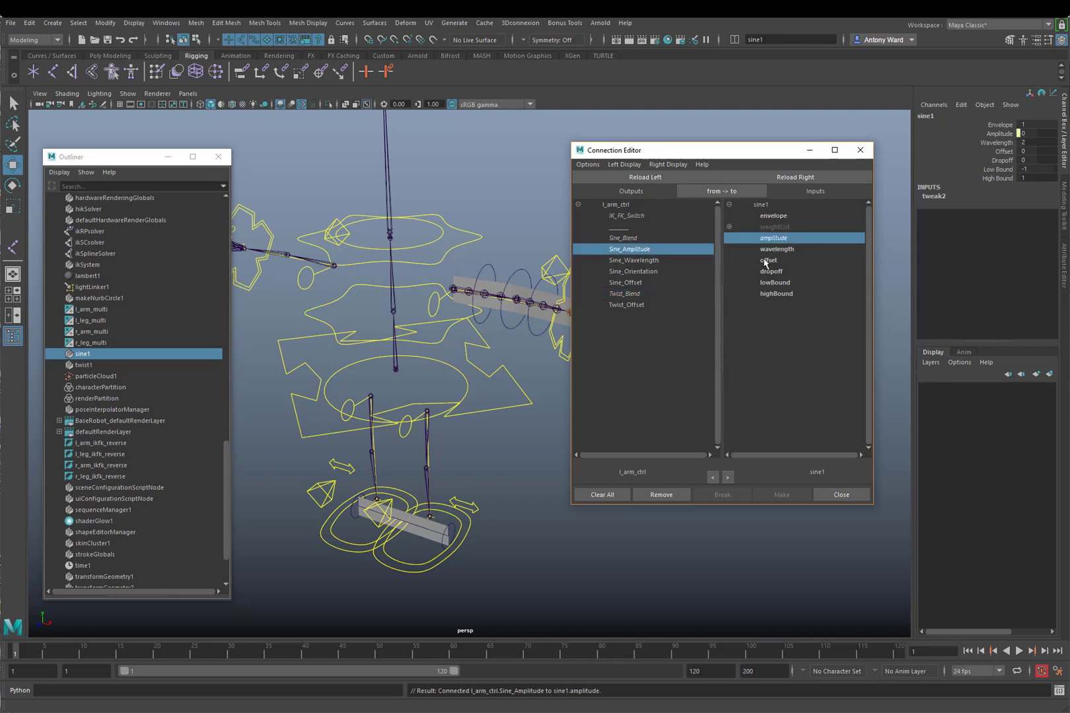
left_click(646, 260)
left_click(786, 249)
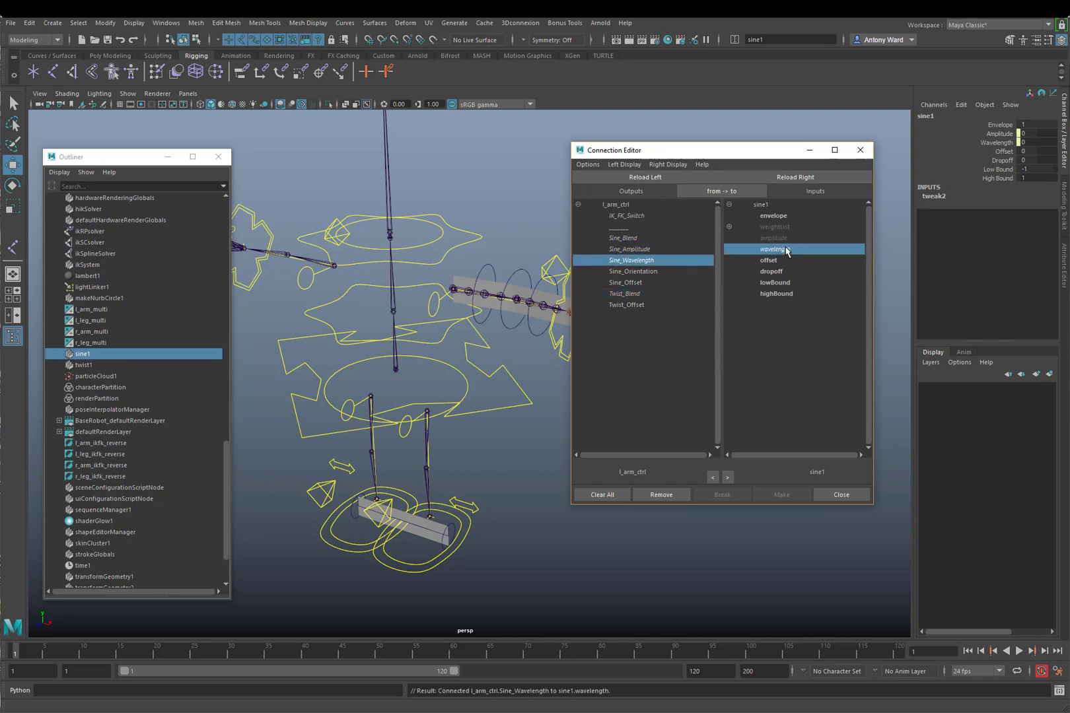
left_click(622, 283)
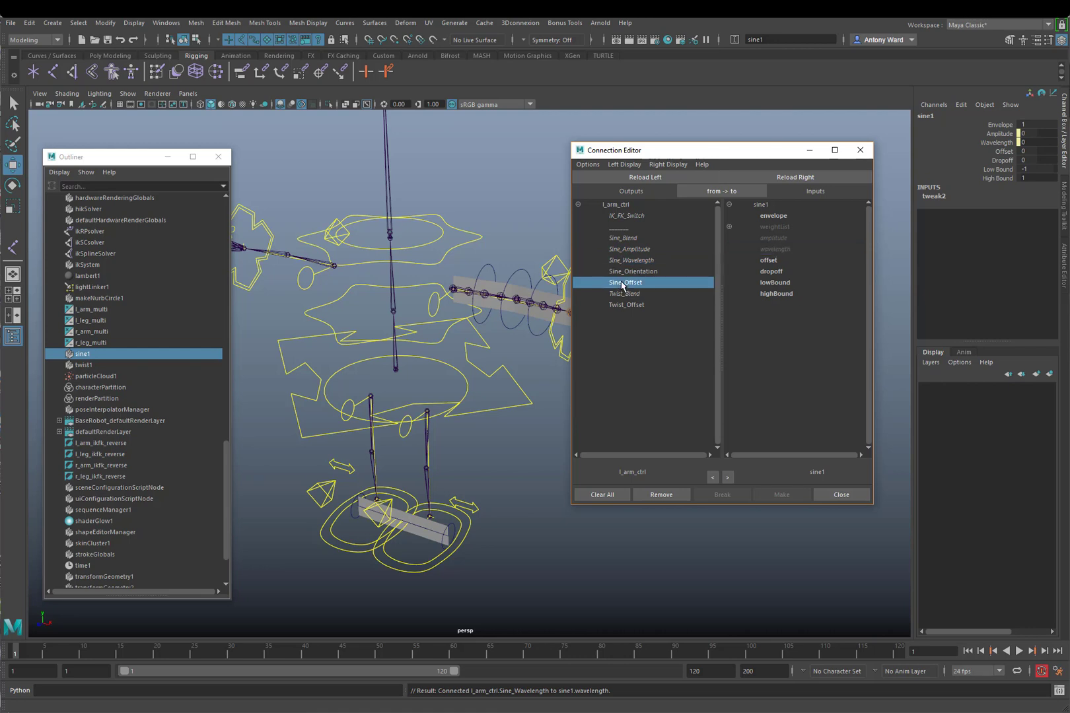
left_click(770, 261)
- Load the twist1 deformer node as the Connection Editor's destination
left_click(102, 366)
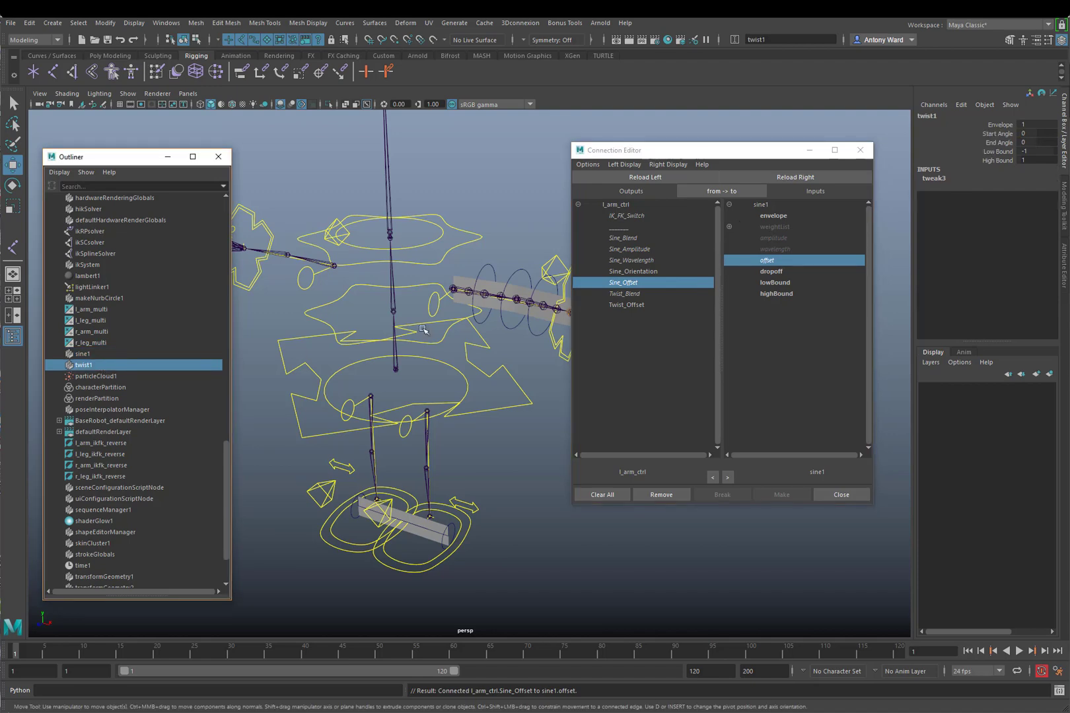
left_click(798, 177)
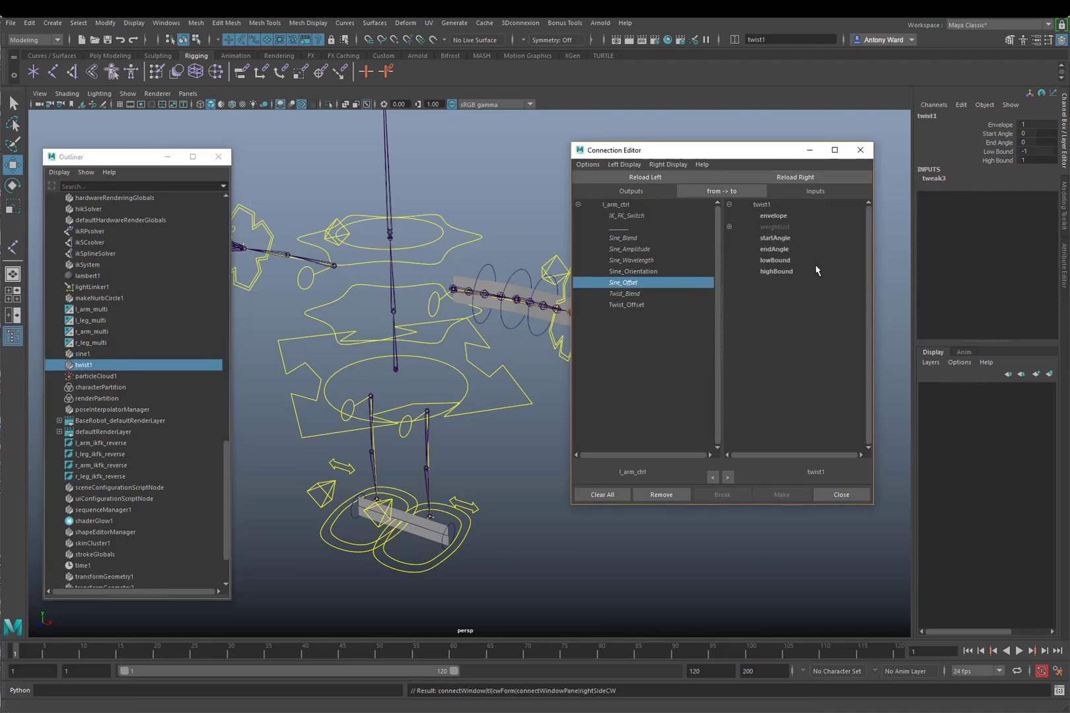
left_click_drag(432, 506, 406, 485, "alt")
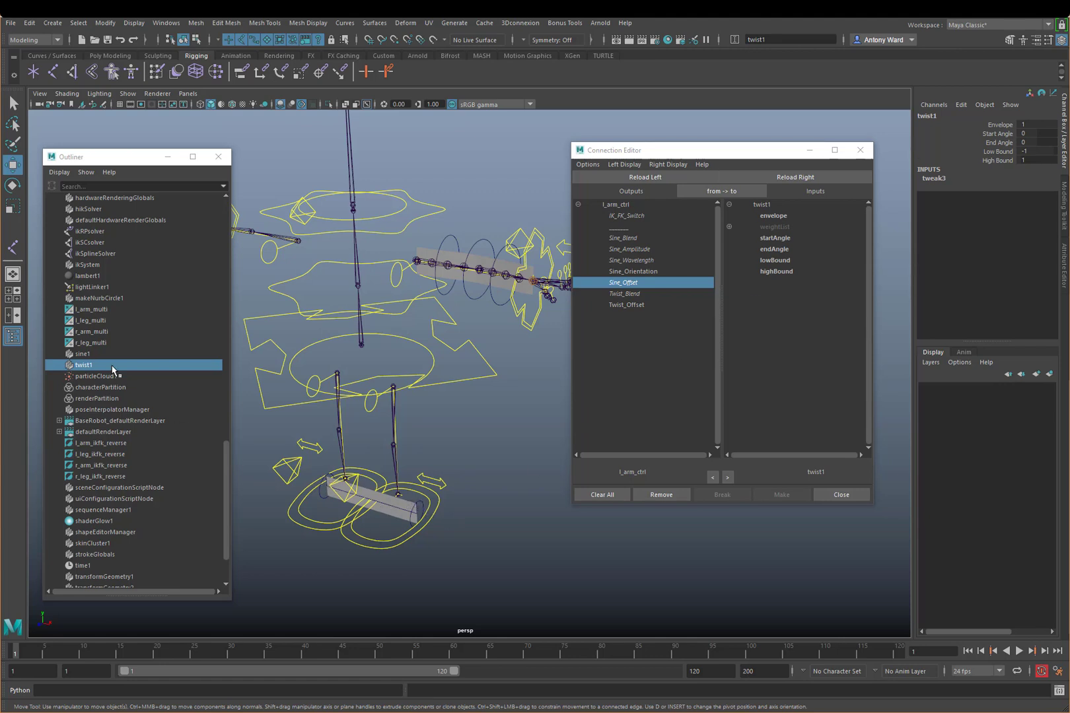
- Try out twist1's Start Angle on the ribbon and undo the change
left_click(1001, 134)
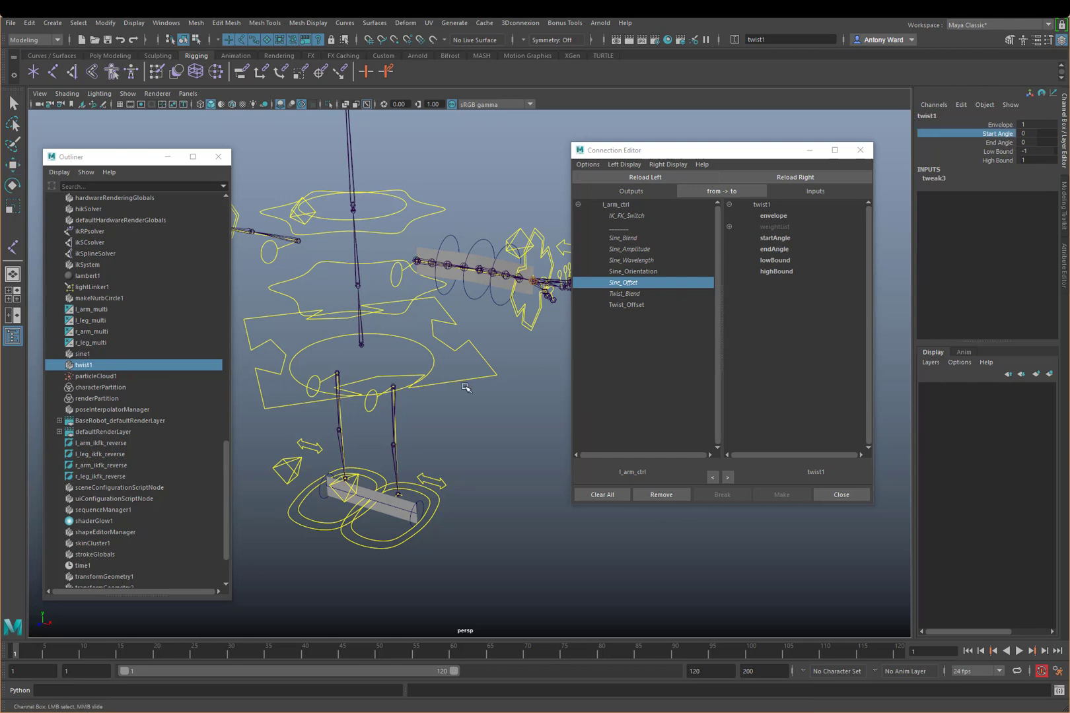
mouse_move(467, 388)
middle_mouse_down()
mouse_move(503, 380)
mouse_move(467, 384)
middle_mouse_up()
key("ctrl+z")
- Connect l_arm_ctrl's Twist_Offset to twist1's startAngle and choose Sine_Orientation as the next source attribute
left_click(626, 305)
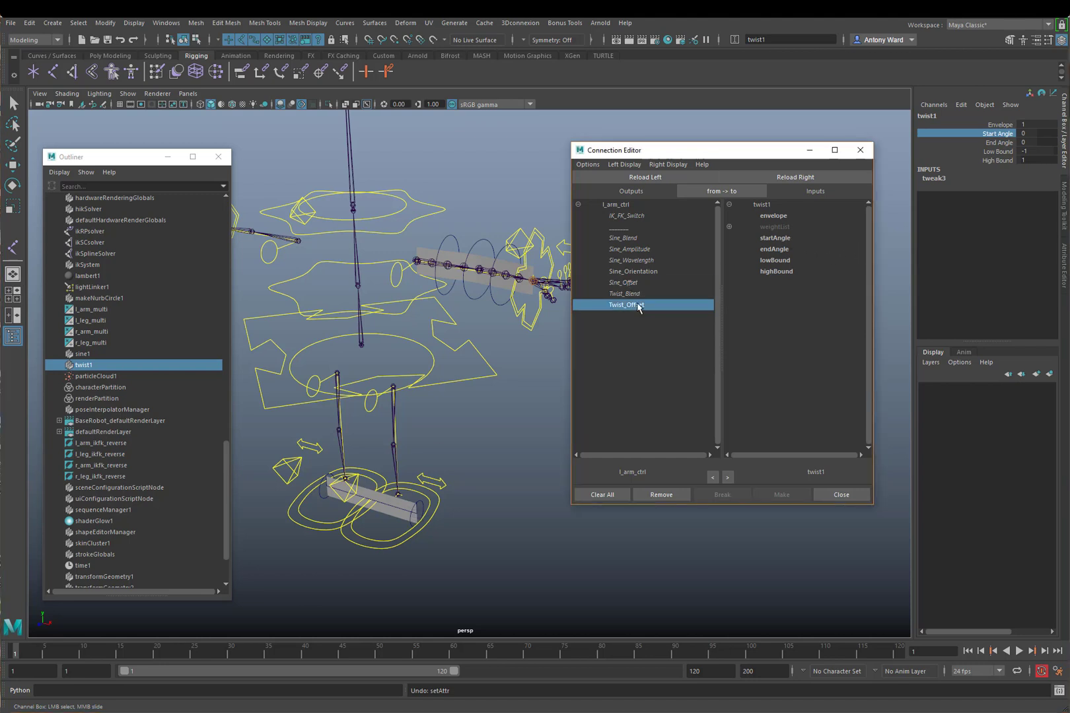
left_click(773, 240)
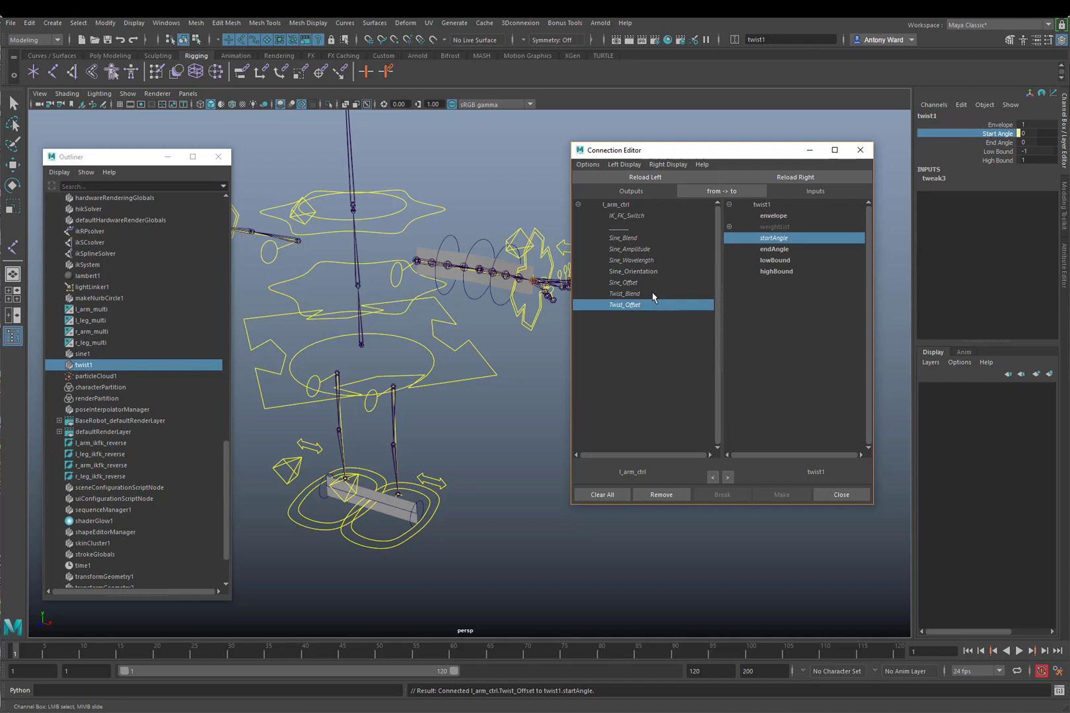
left_click(652, 272)
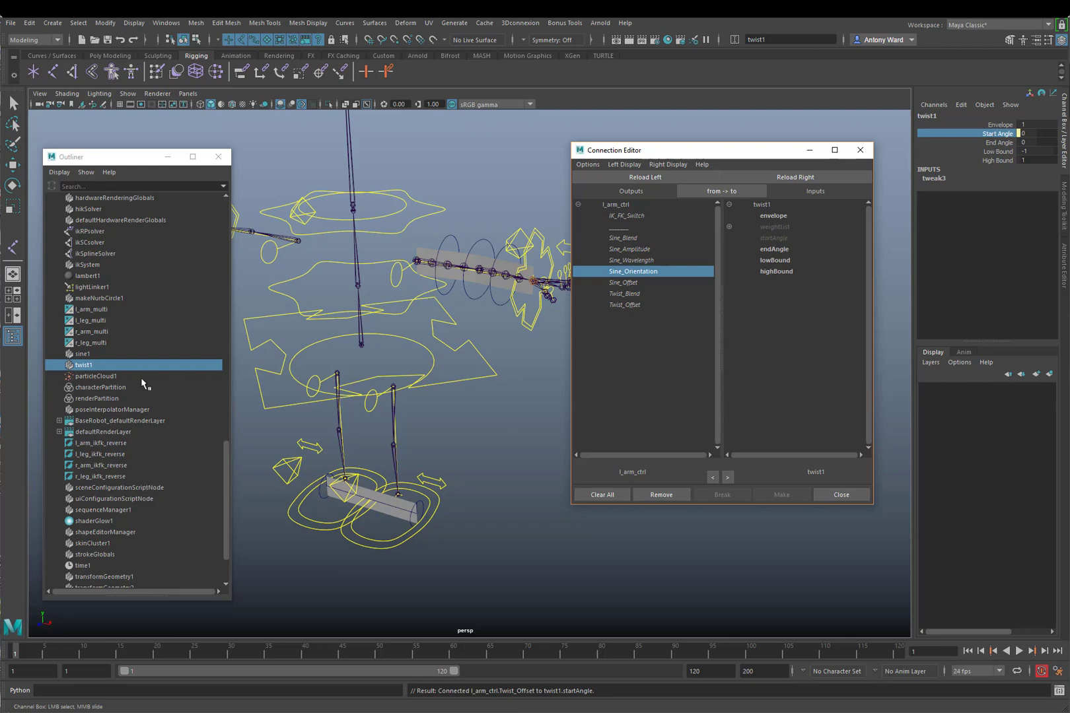
- Select l_arm_ctrl, set its Sine Blend to 1 and try out different Sine Amplitude values
scroll(128, 343, "up", 3)
scroll(132, 346, "up", 8)
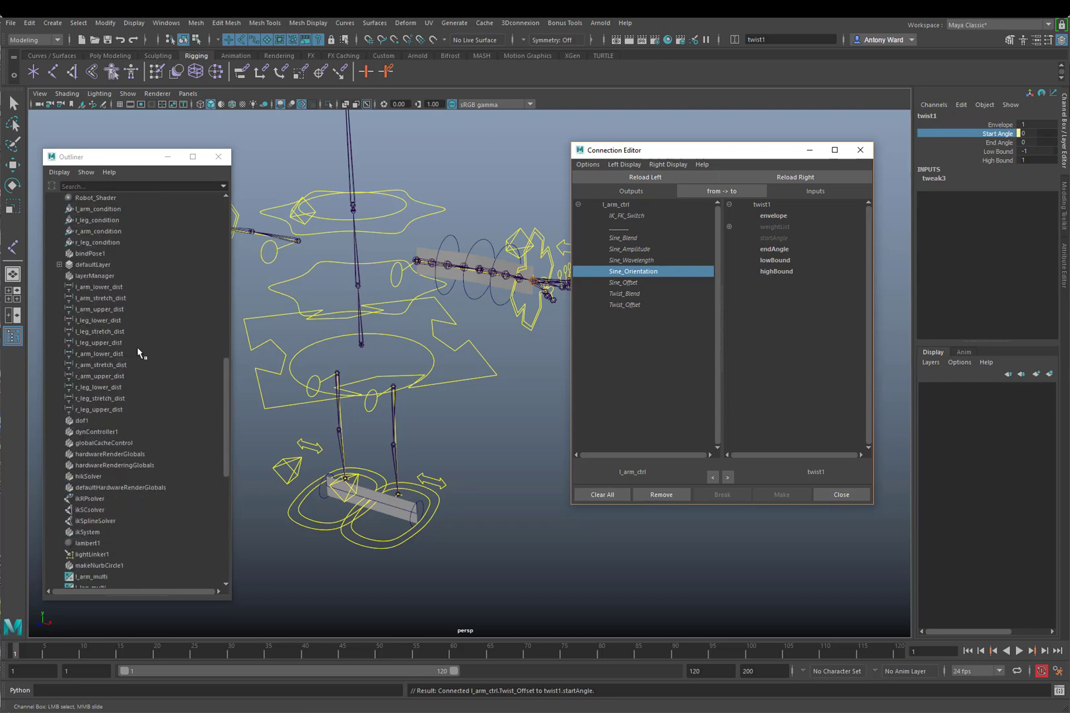
middle_click_drag(512, 265, 488, 265, "alt")
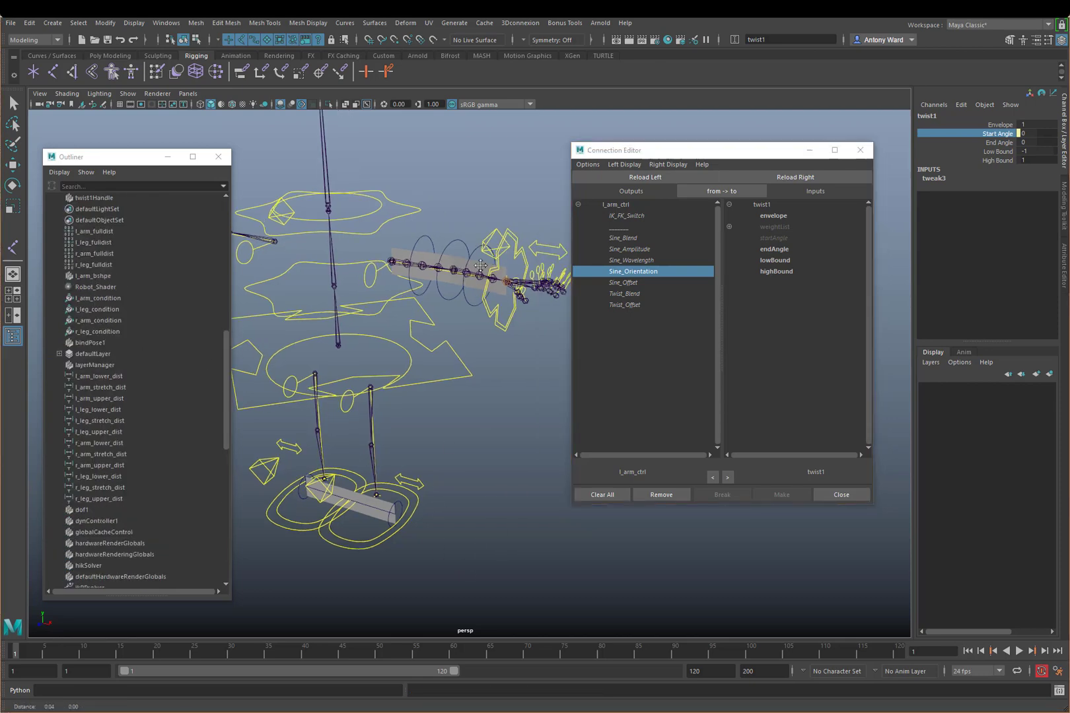
left_click(544, 251)
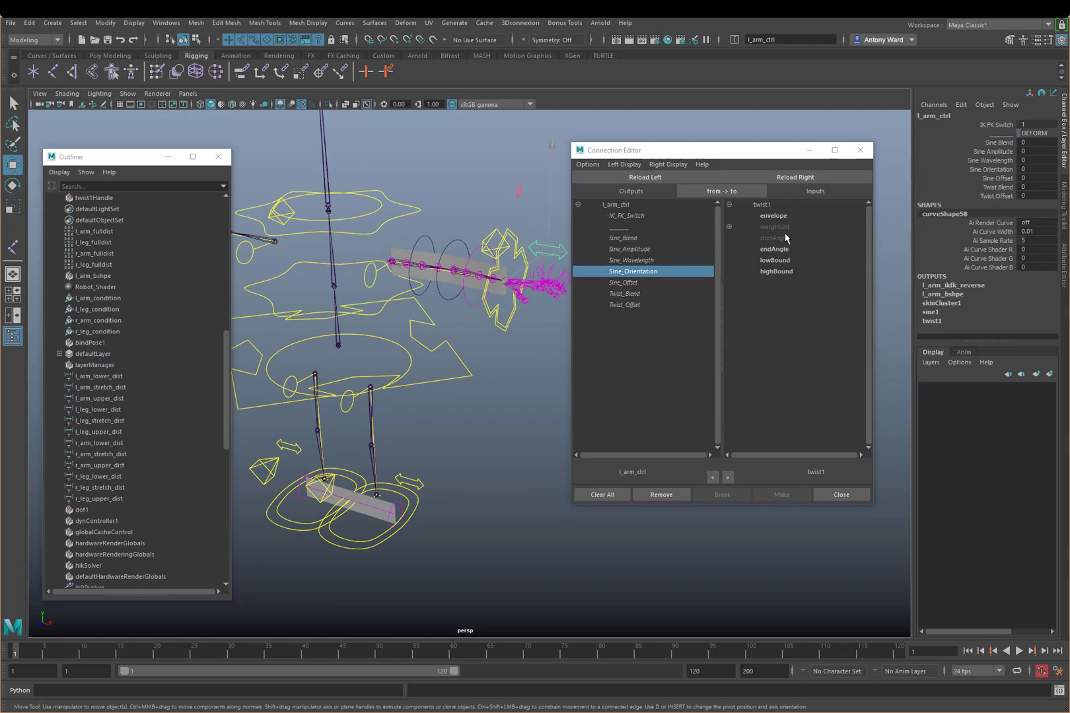
left_click(999, 142)
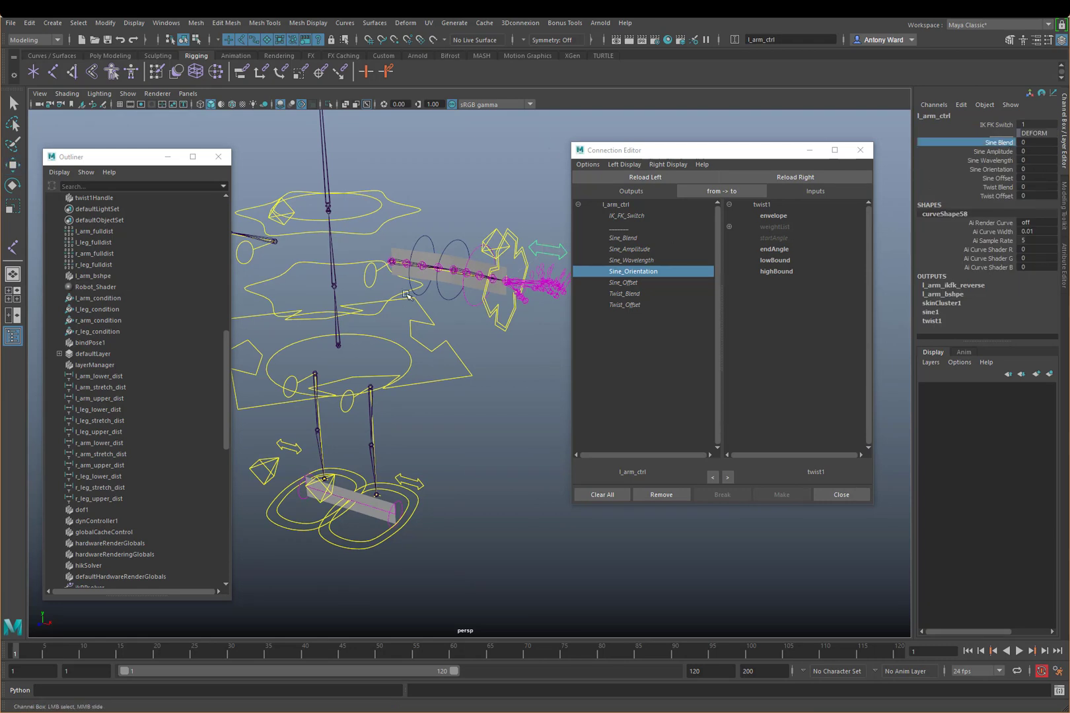
left_click(994, 151)
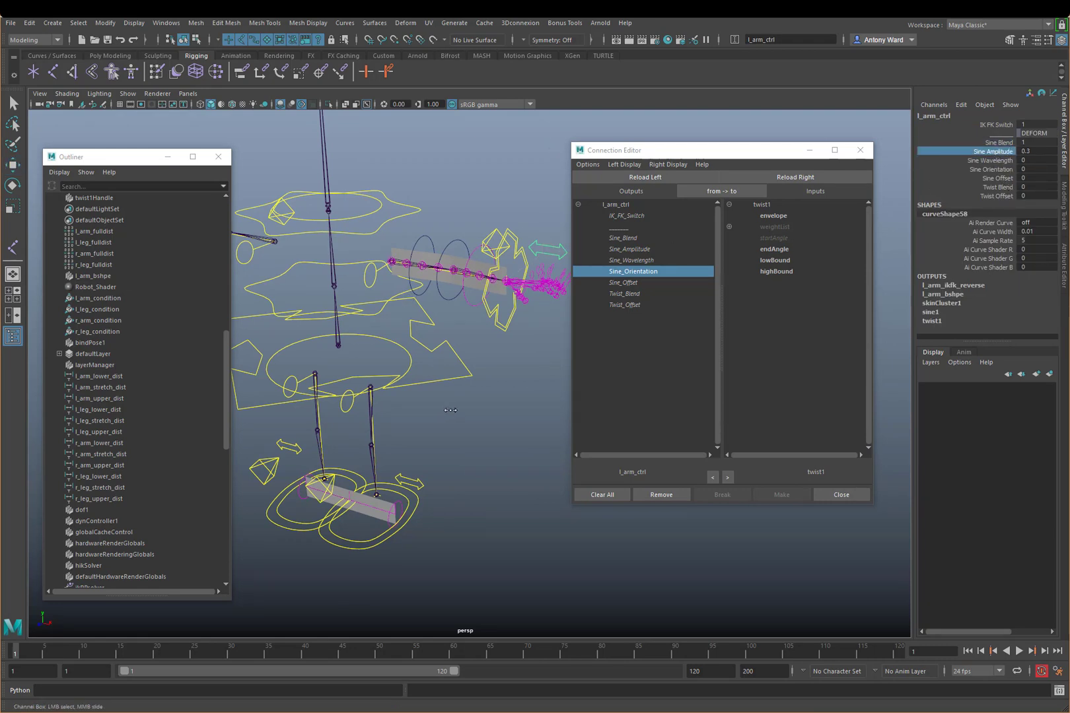
middle_click_drag(450, 410, 458, 410)
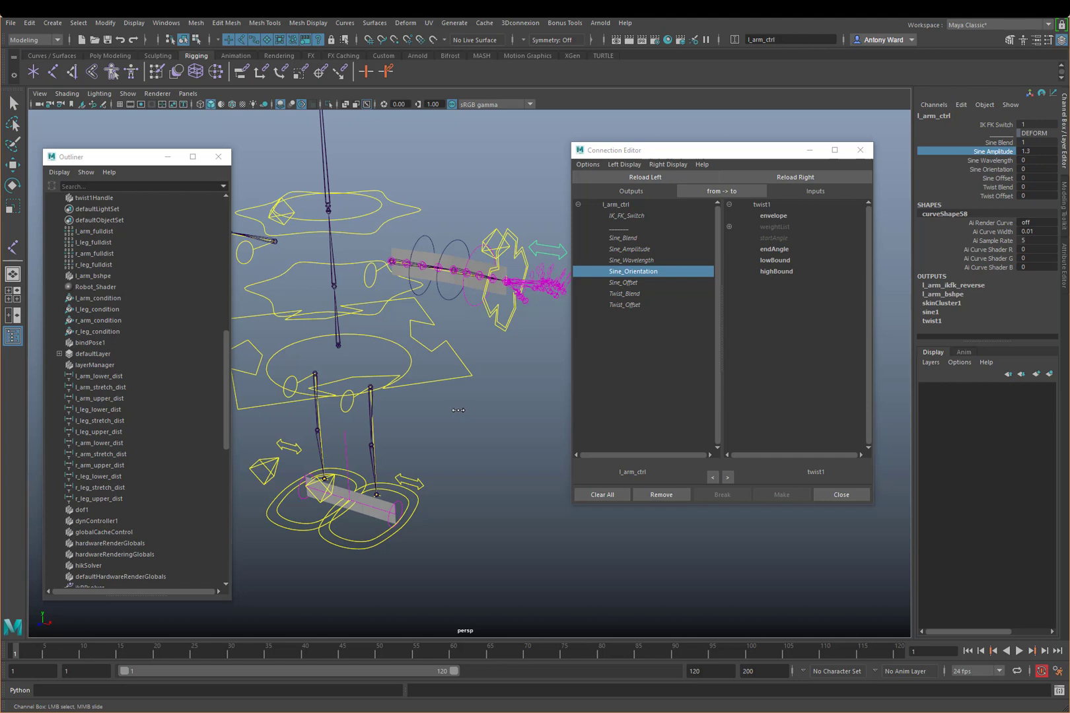
- Set l_arm_ctrl's Sine Wavelength to 2 and Sine Amplitude to 0.7 to test the sine ribbon's deformation
left_click(989, 161)
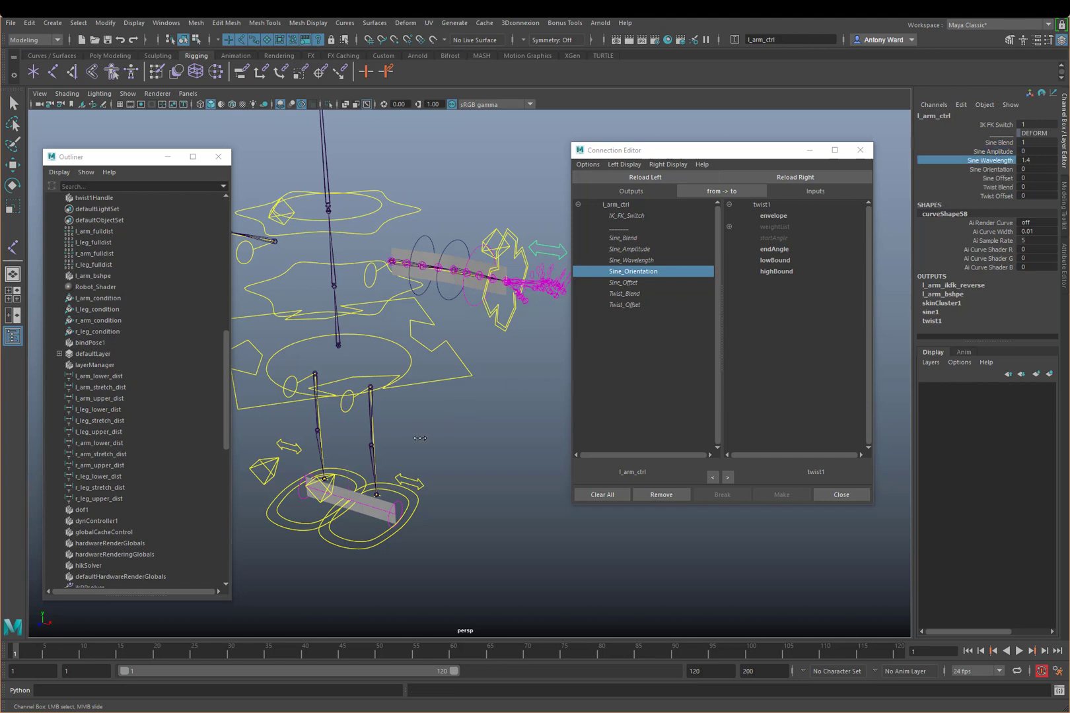
middle_click_drag(420, 438, 505, 373)
left_click(999, 151)
right_click_drag(397, 436, 430, 436, "alt")
middle_click_drag(389, 456, 416, 430, "alt")
right_click_drag(393, 430, 416, 430, "alt")
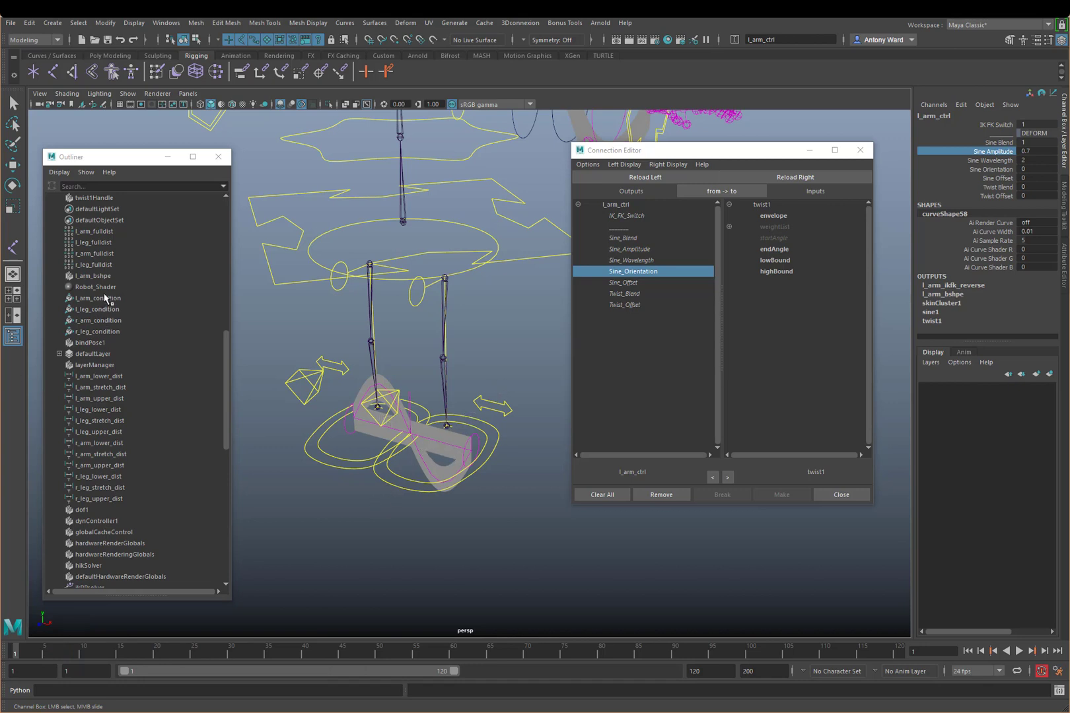
- Select sine1Handle and rotate it to about -94 degrees in Y to test the wave's orientation
scroll(116, 264, "up", 5)
left_click(111, 366)
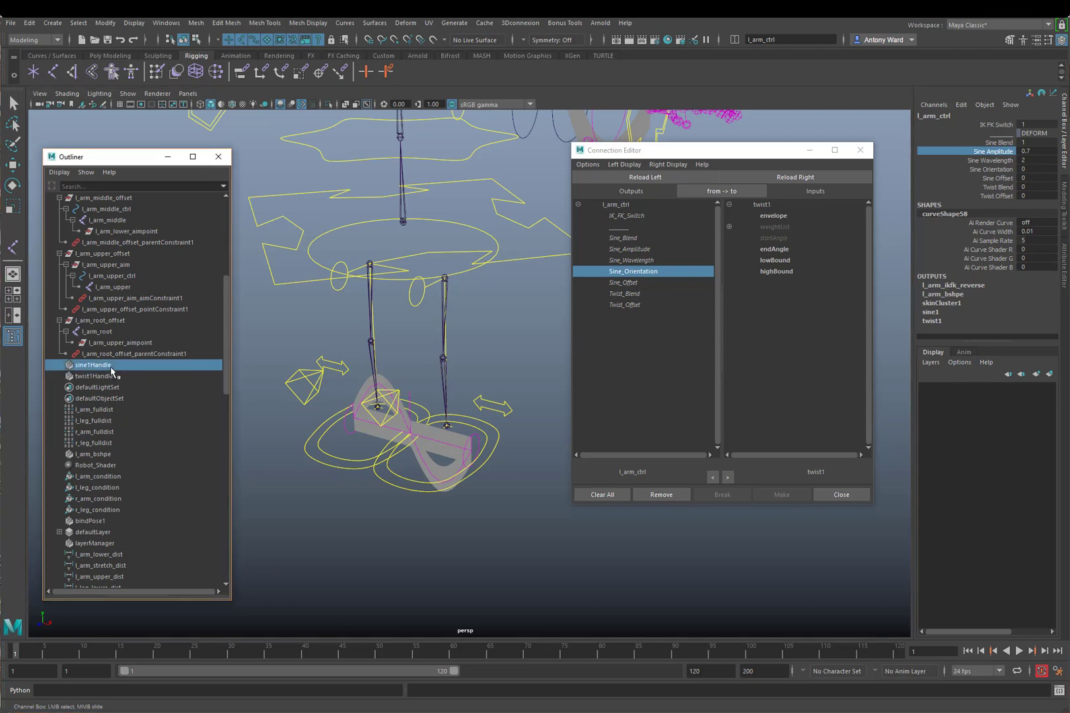
key("e")
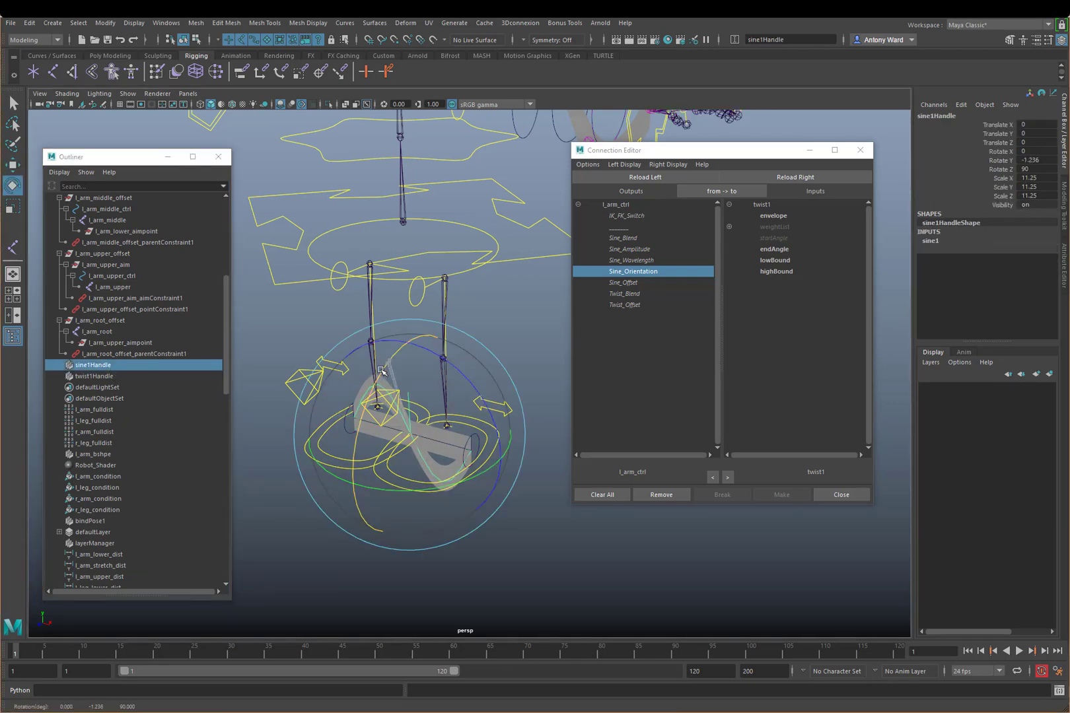
left_click_drag(381, 371, 343, 501)
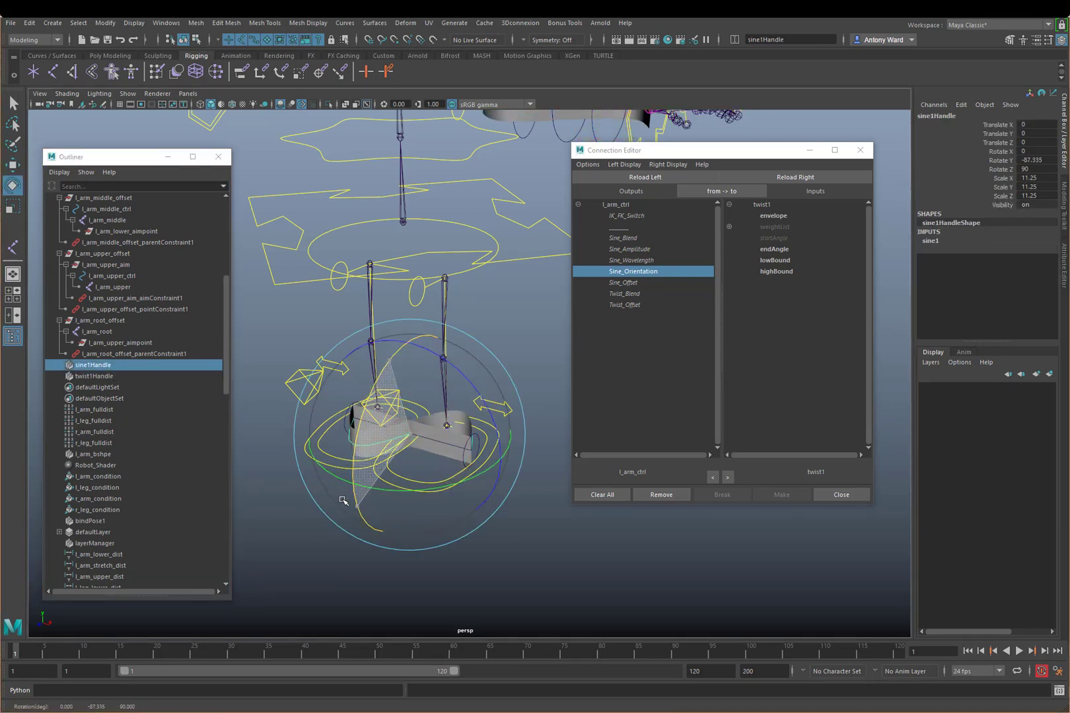
mouse_move(396, 468)
left_mouse_down("alt")
mouse_move(408, 482)
mouse_move(404, 463)
left_mouse_up("alt")
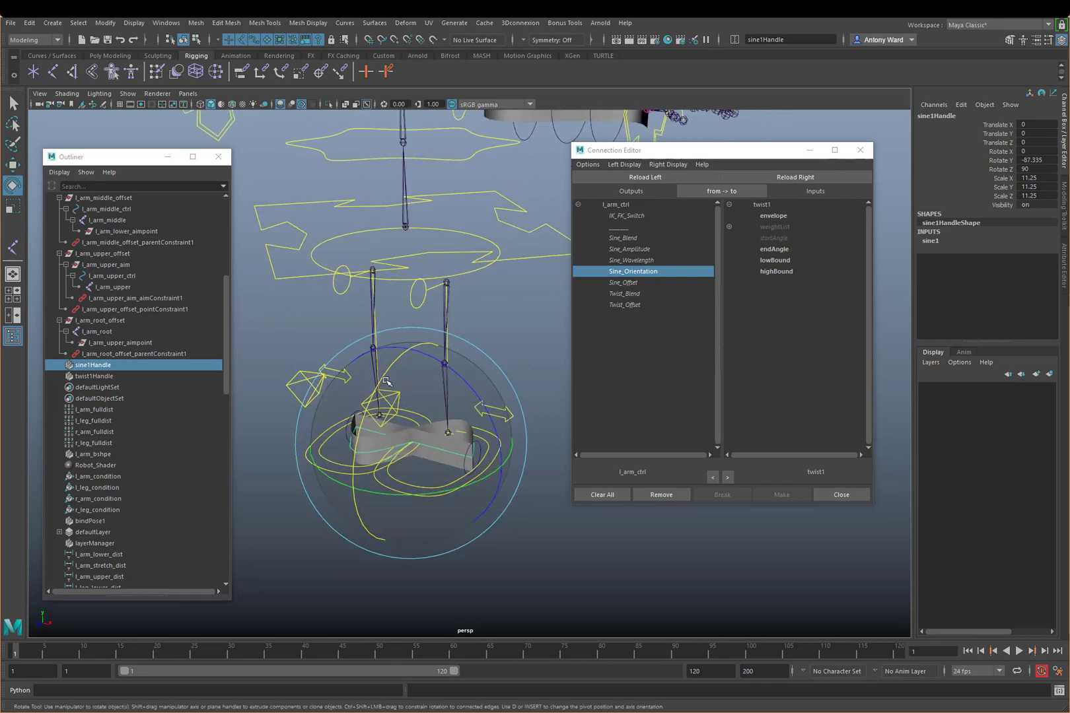
mouse_move(384, 380)
left_mouse_down()
mouse_move(368, 453)
mouse_move(383, 385)
mouse_move(377, 401)
left_mouse_up()
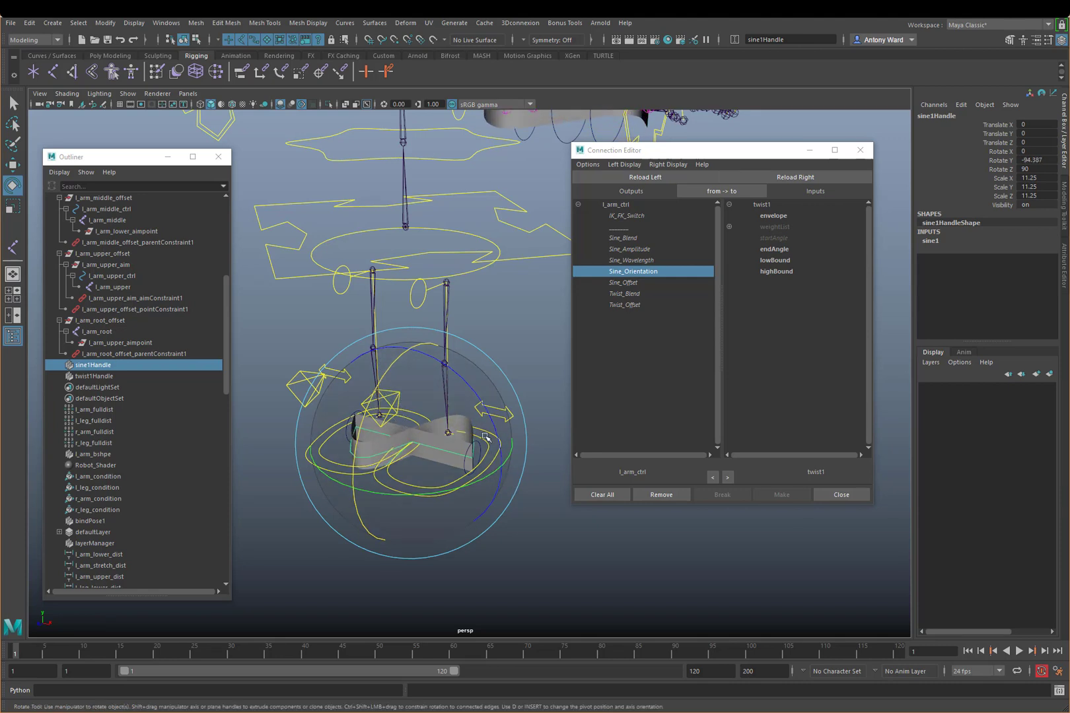
- Load sine1Handle as the Connection Editor's destination and connect Sine_Orientation to its rotateX
left_click(833, 175)
left_click(729, 238)
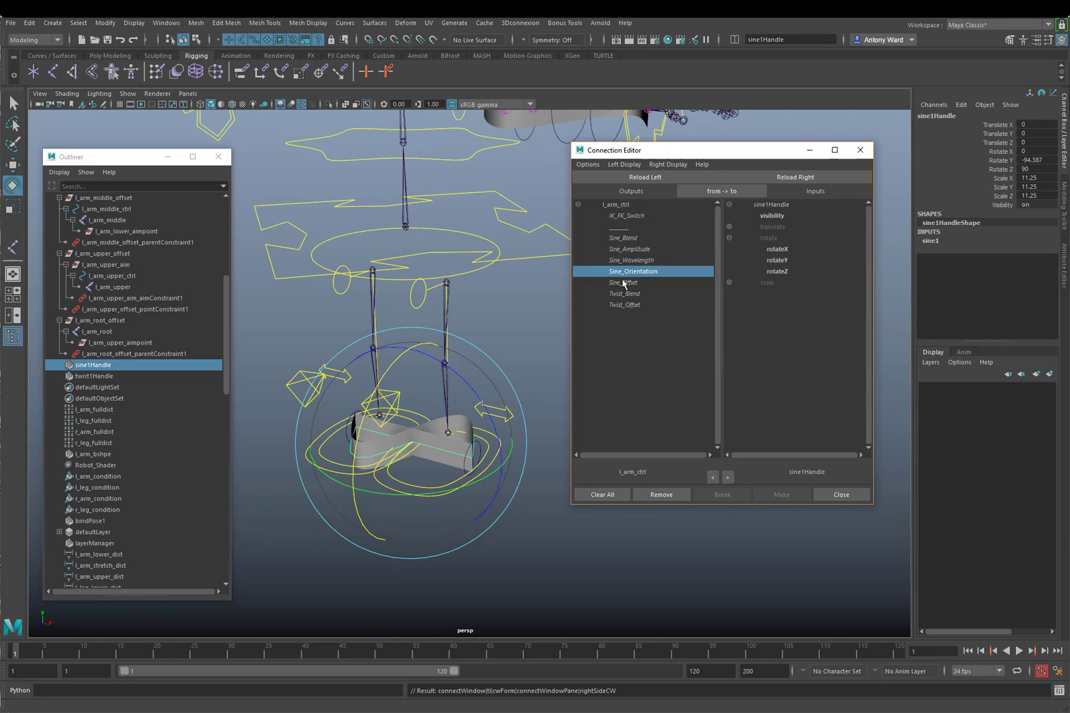
left_click(778, 250)
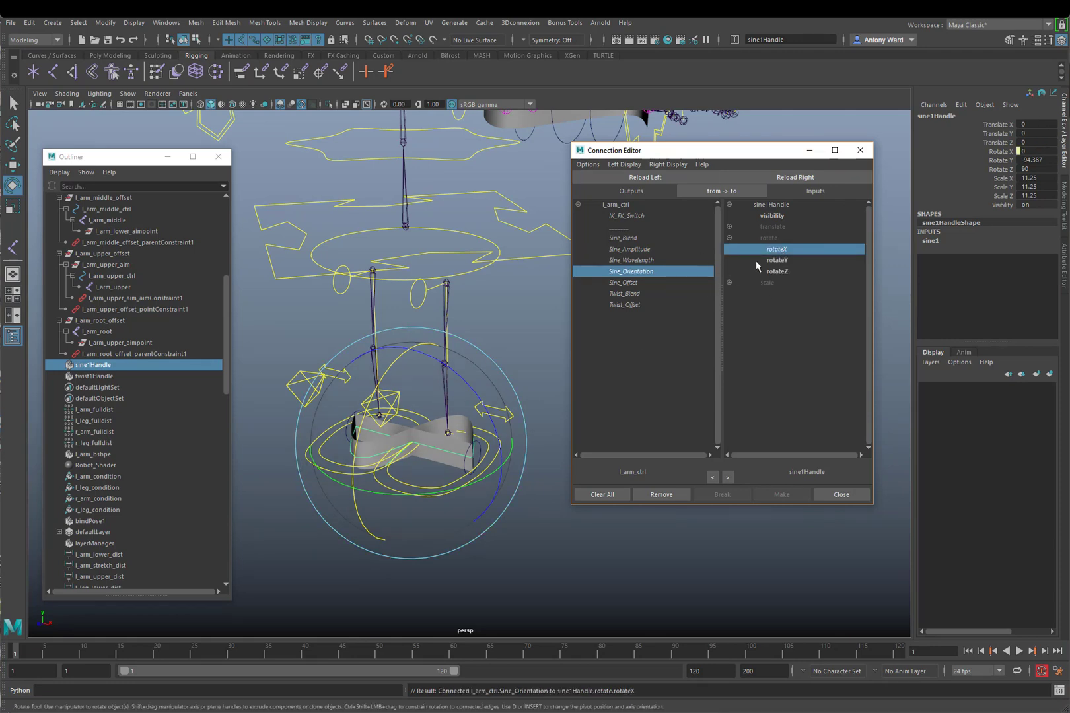
- Disconnect Sine_Orientation from sine1Handle's rotateX, connect it to rotateY instead and close the Connection Editor with l_arm_ctrl selected
left_click(778, 250)
left_click(778, 260)
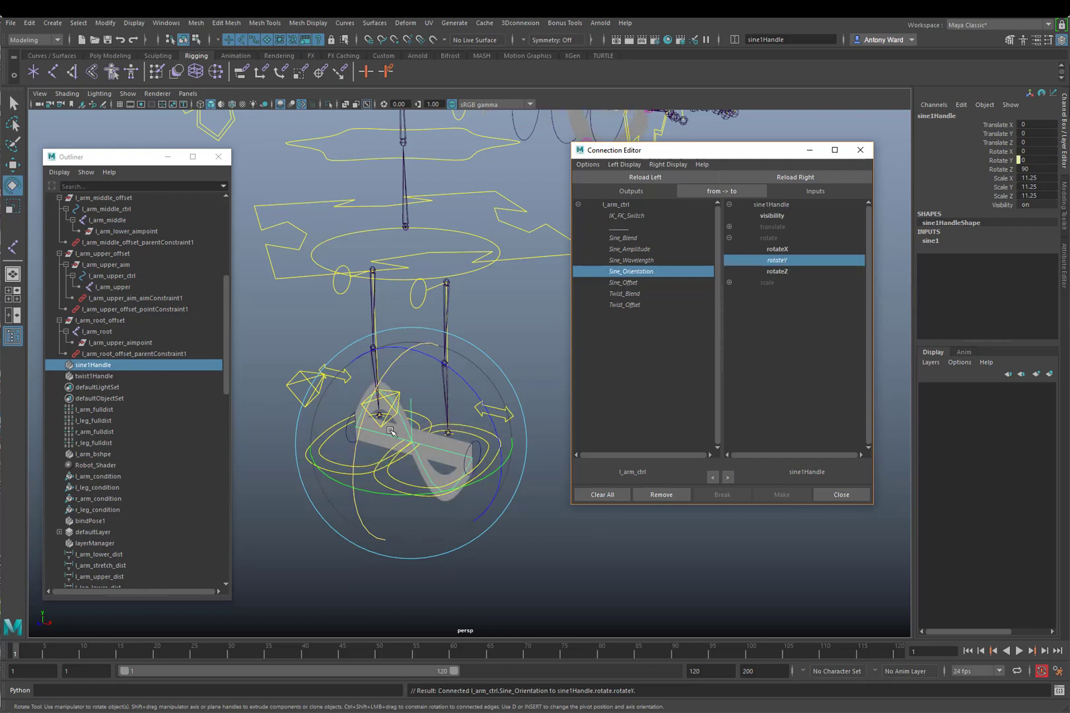
right_click_drag(390, 429, 278, 364, "alt")
middle_click_drag(423, 354, 312, 463, "alt")
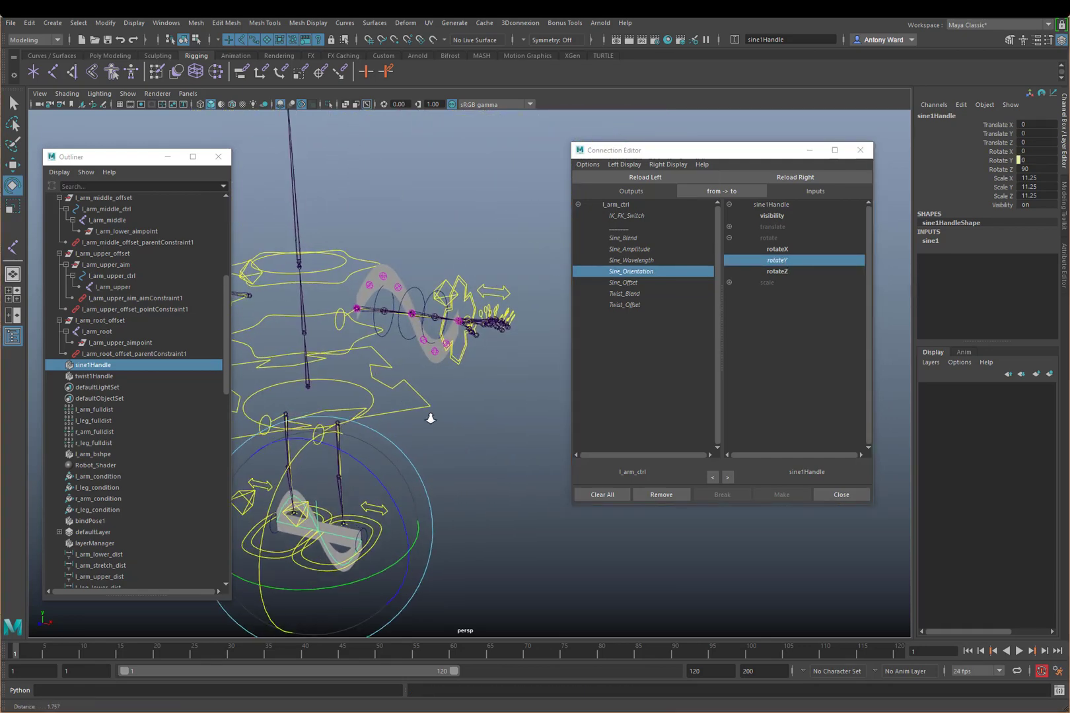
right_click_drag(430, 418, 484, 388, "alt")
left_click_drag(416, 326, 505, 272, "alt")
left_click(512, 268)
left_click(841, 495)
- Test l_arm_ctrl's wave with Sine Blend at 1, Sine Amplitude 0.8, Sine Wavelength 1.1 and Sine Offset 4.4
left_click_drag(548, 311, 516, 329, "alt")
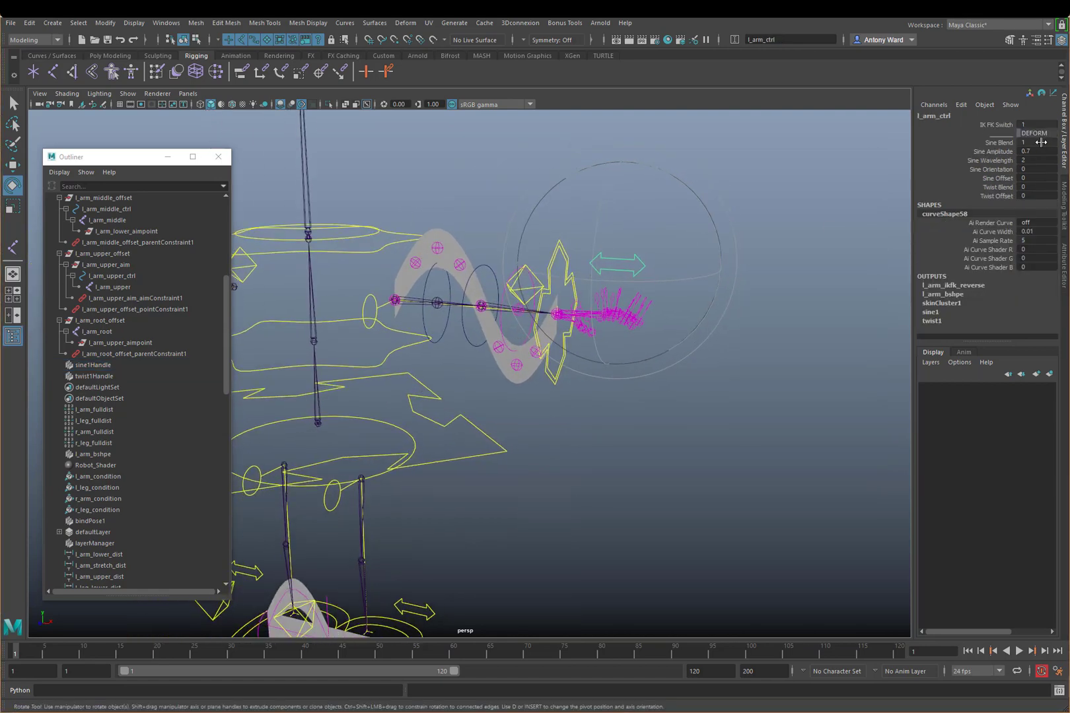
left_click(1000, 142)
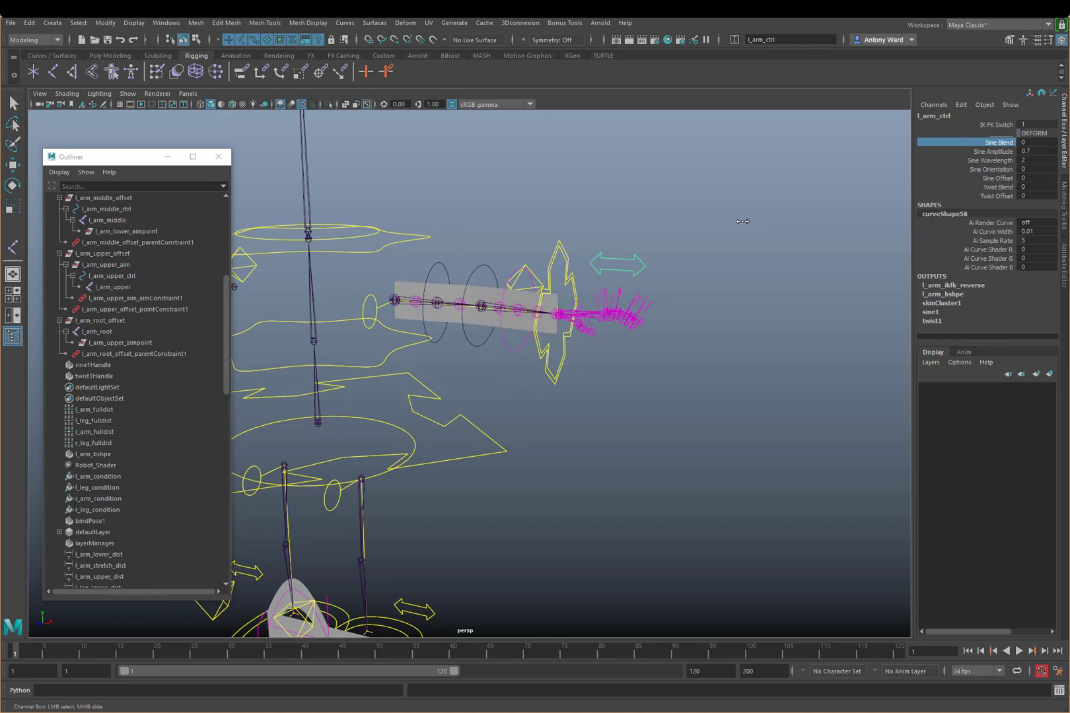
left_click(987, 152)
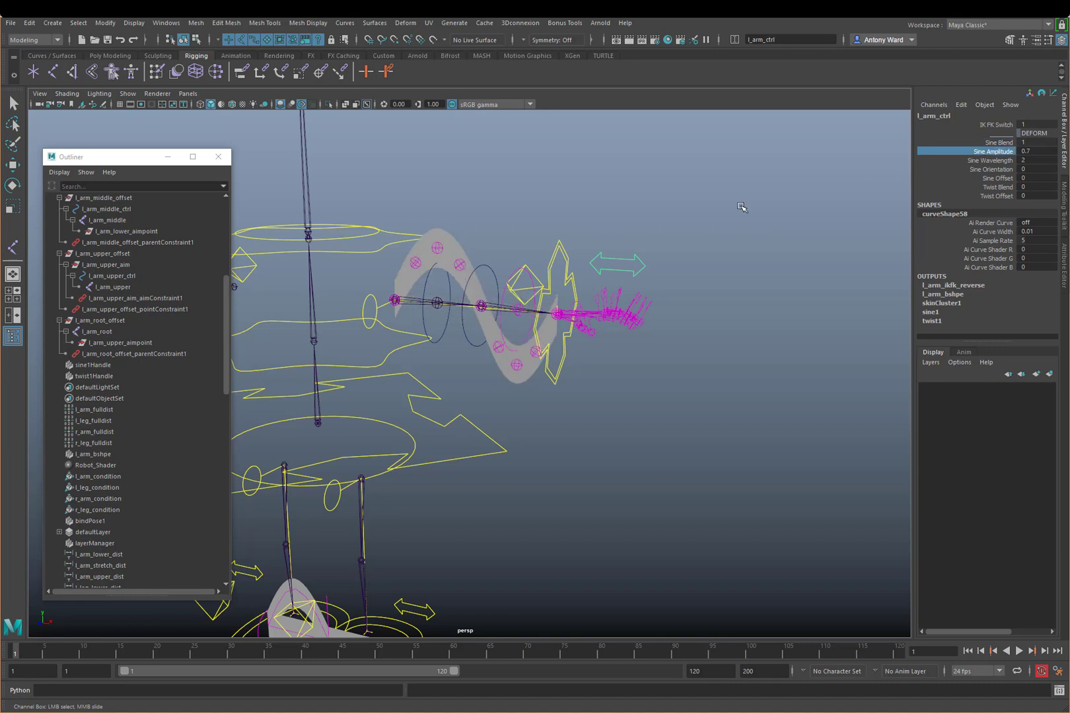
middle_click_drag(741, 206, 728, 205)
left_click(976, 161)
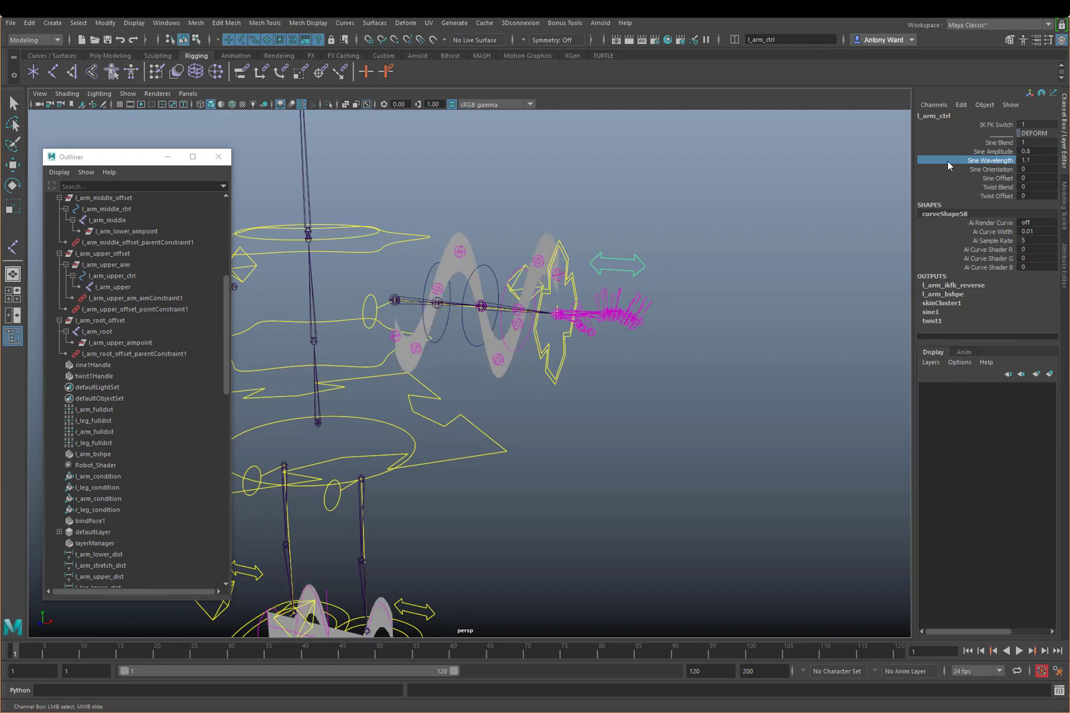
left_click(998, 179)
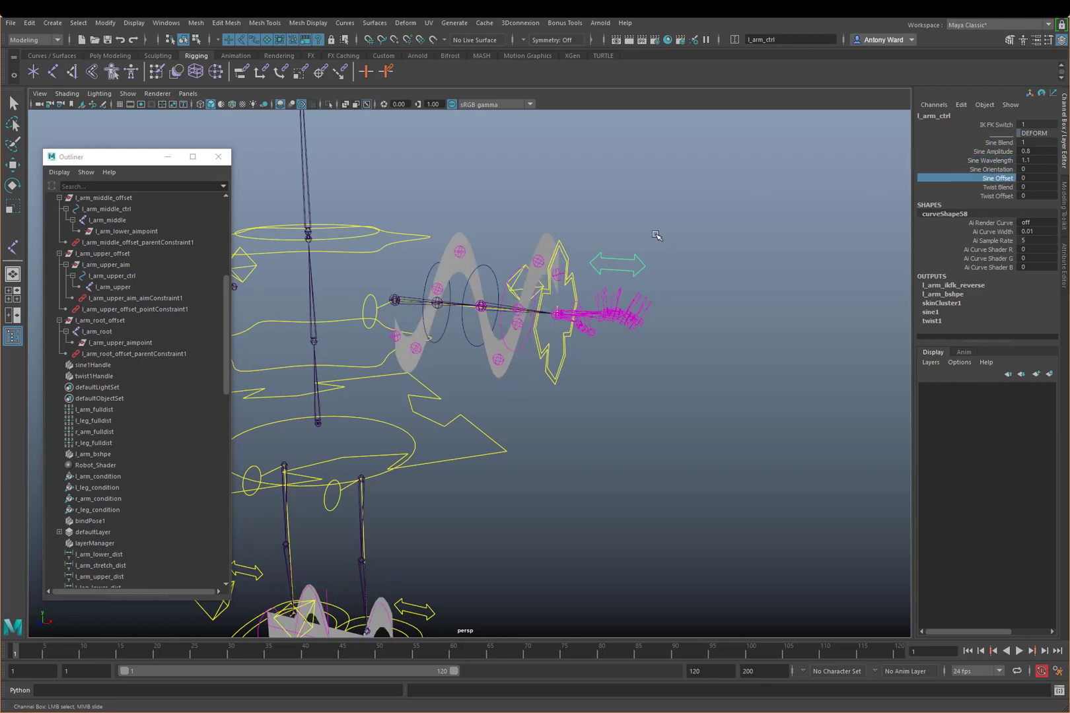
middle_click_drag(654, 232, 680, 230)
- Select the sine1 deformer and set its Dropoff to 1
right_click_drag(676, 511, 513, 440, "alt")
middle_click_drag(514, 441, 558, 344, "alt")
scroll(129, 533, "down", 10)
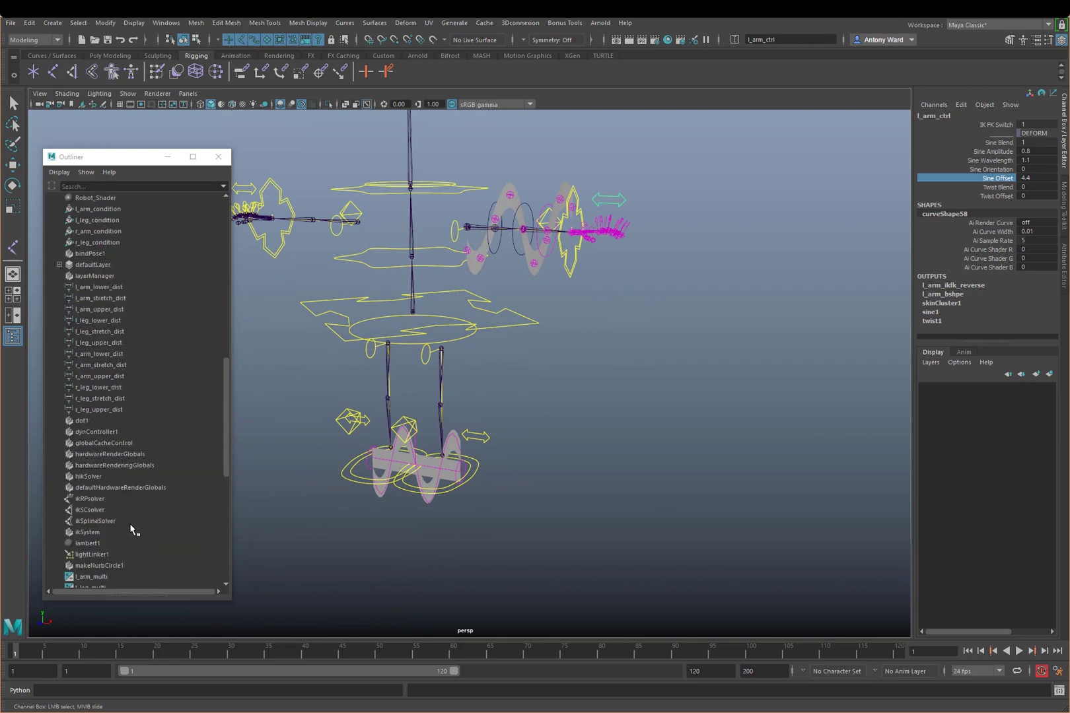
left_click(82, 532)
key("e")
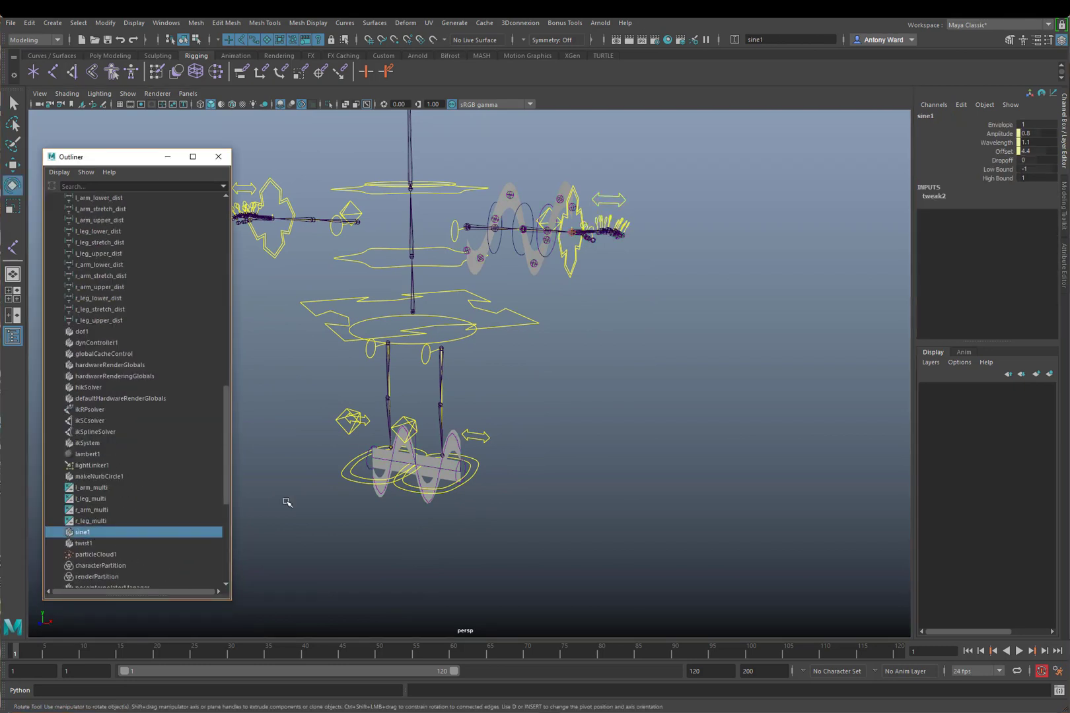
left_click(1002, 161)
middle_click_drag(449, 311, 439, 353, "alt")
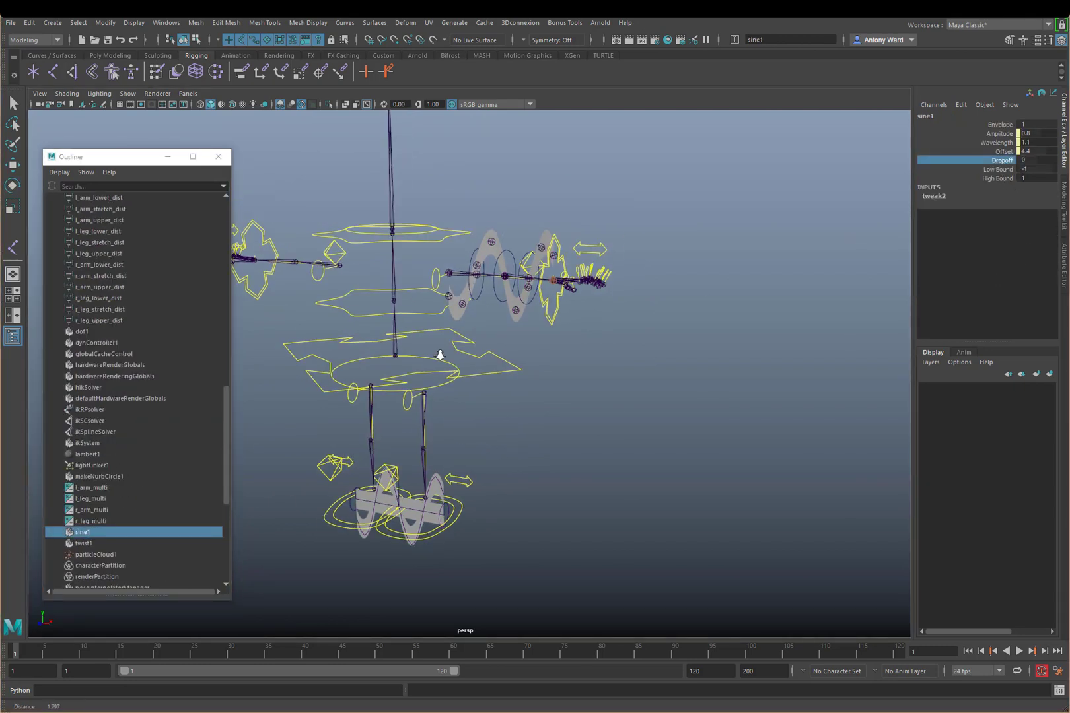
scroll(535, 337, "up", 1)
middle_click_drag(552, 334, 566, 329)
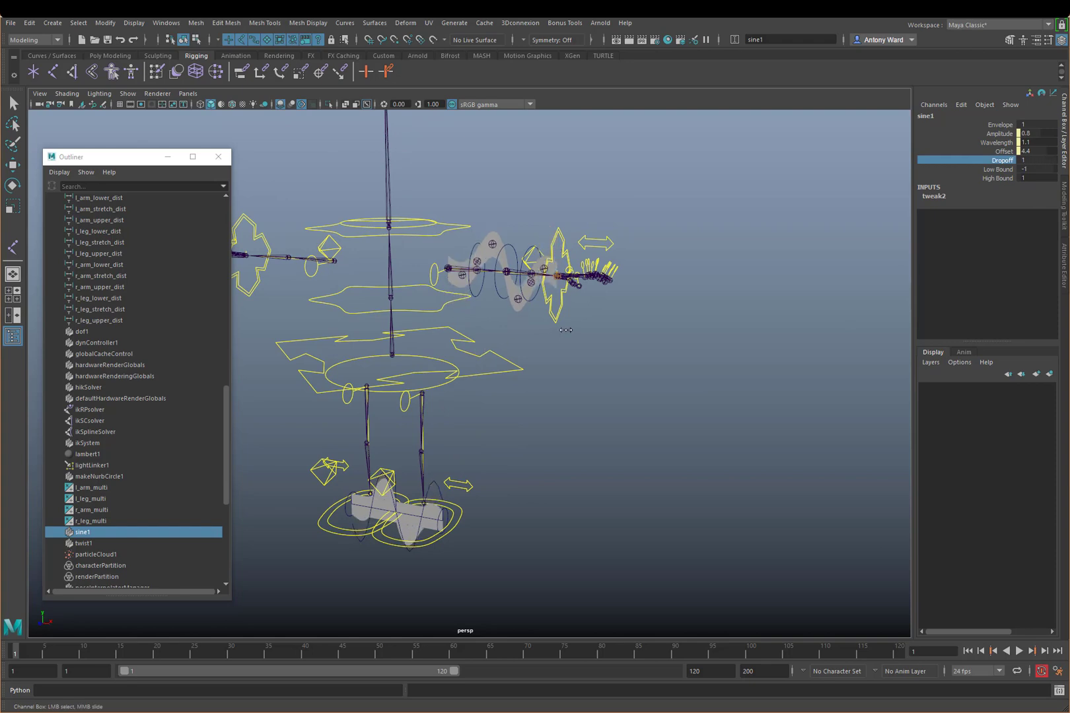
- Select l_arm_ctrl and raise its Sine Offset to 14.2 to test the wave with the dropoff
middle_click_drag(506, 348, 495, 426, "alt")
right_click_drag(495, 426, 635, 320, "alt")
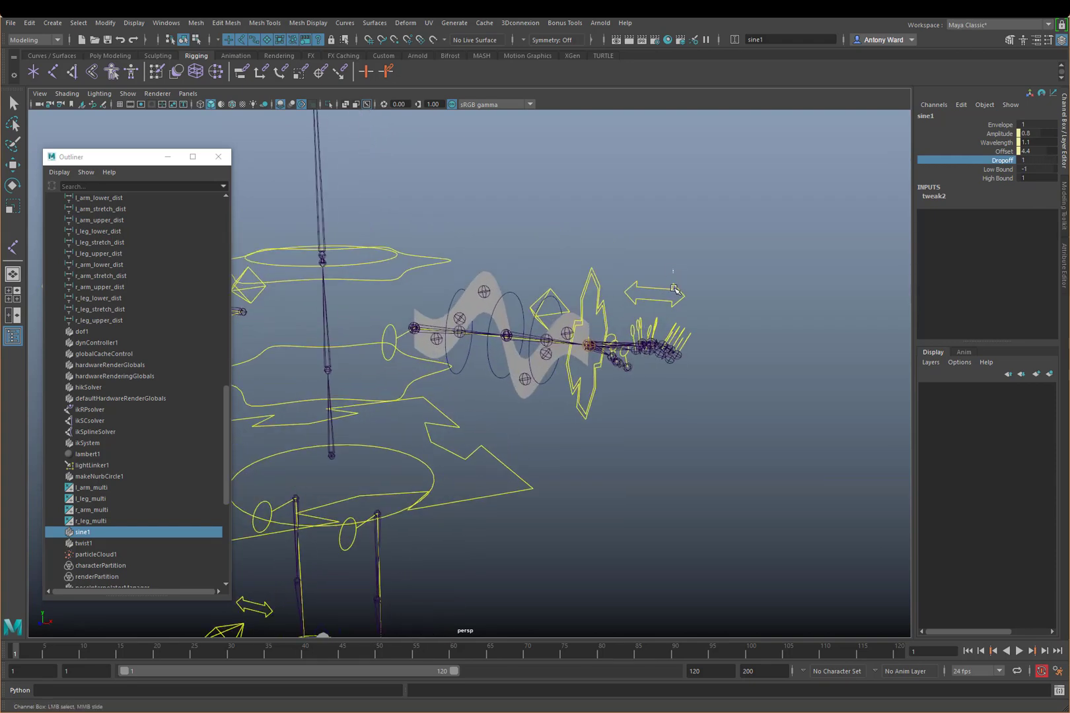
left_click(674, 289)
left_click_drag(675, 298, 690, 306, "alt")
left_click(998, 178)
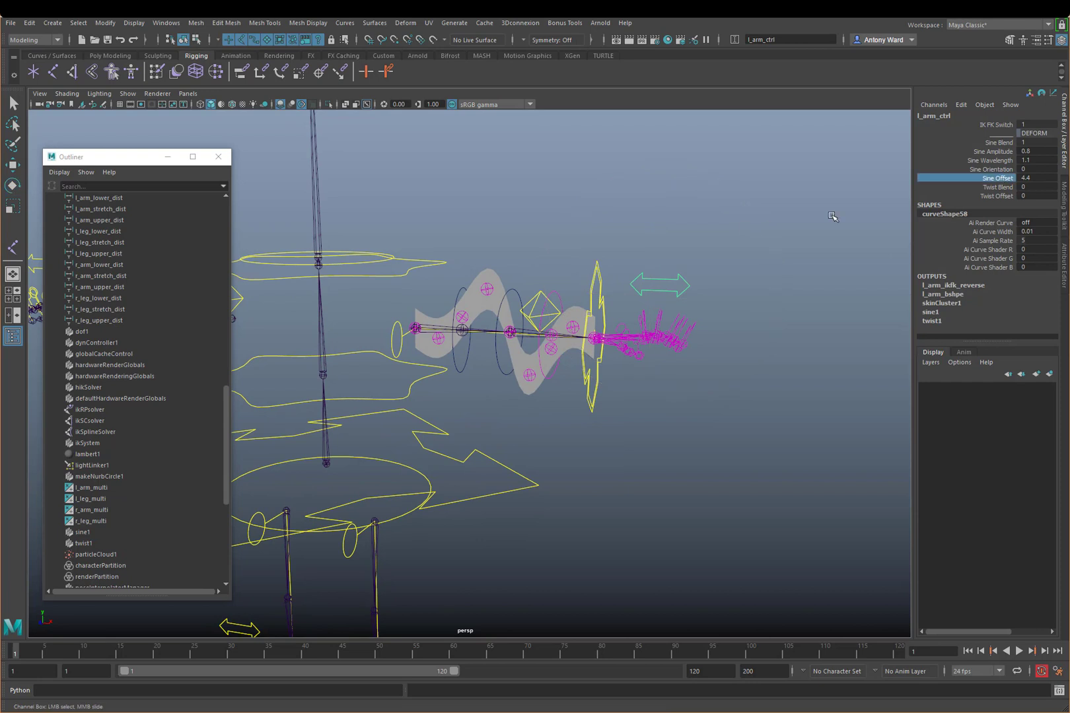
middle_click_drag(639, 330, 693, 321)
- Select l_arm_IK_ctrl and move it outward to about 0.356 in Translate X to stretch the arm ribbon
left_click_drag(679, 406, 594, 411, "alt")
right_click_drag(595, 411, 513, 413, "alt")
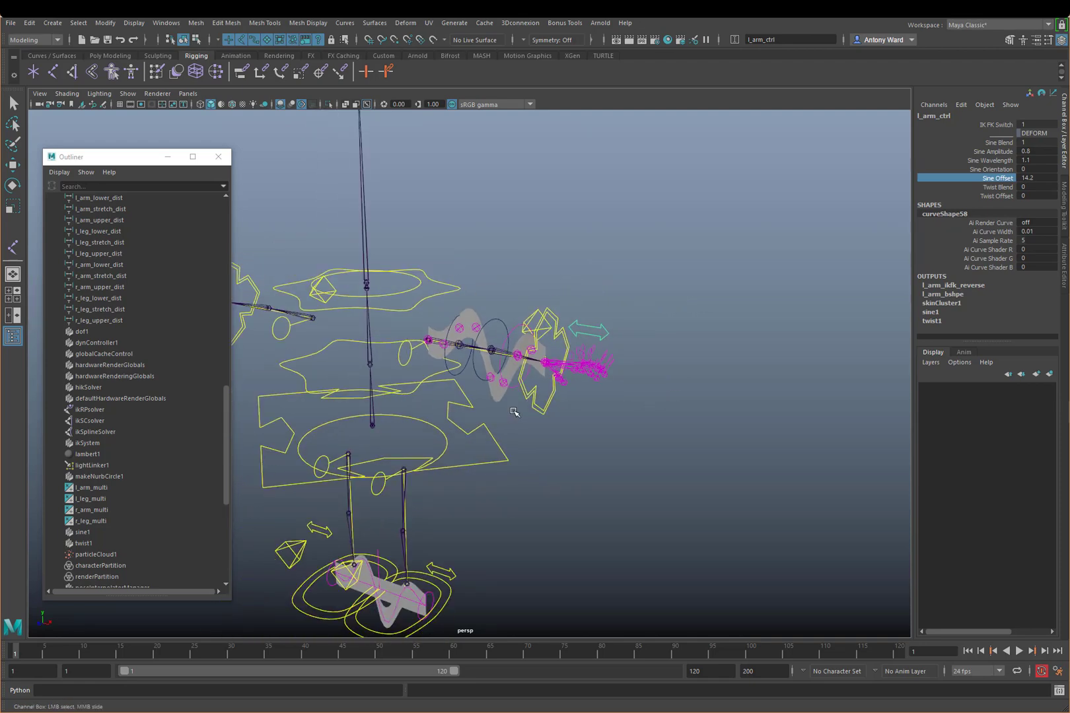
left_click_drag(472, 399, 532, 375, "alt")
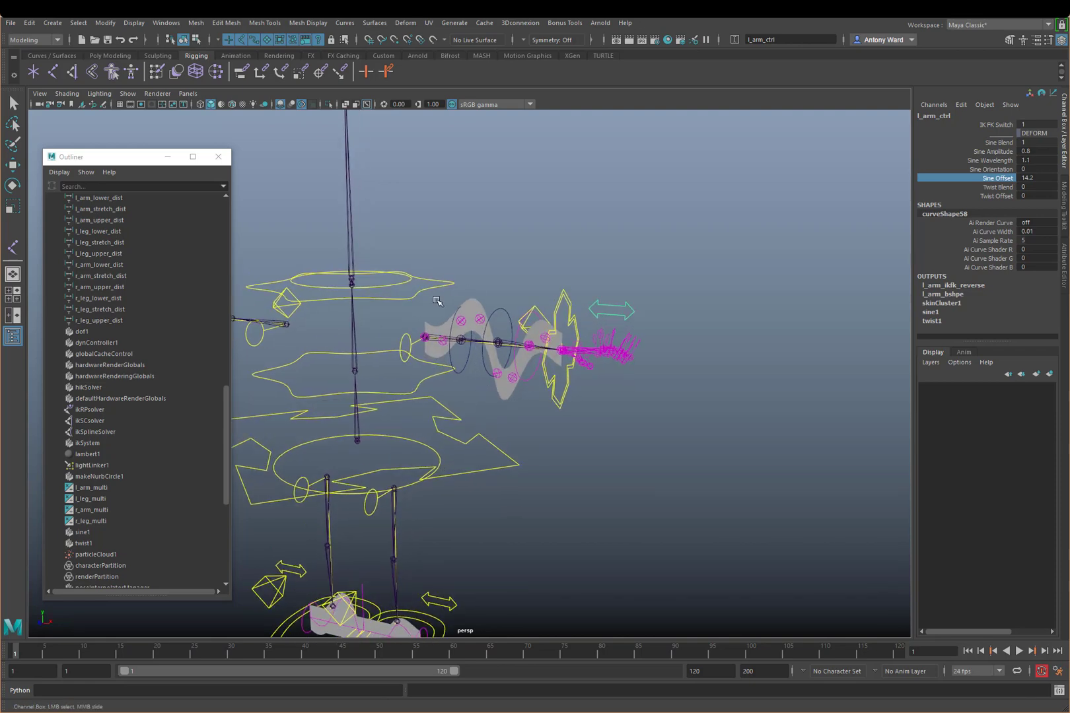
left_click(567, 397)
key("e")
key("w")
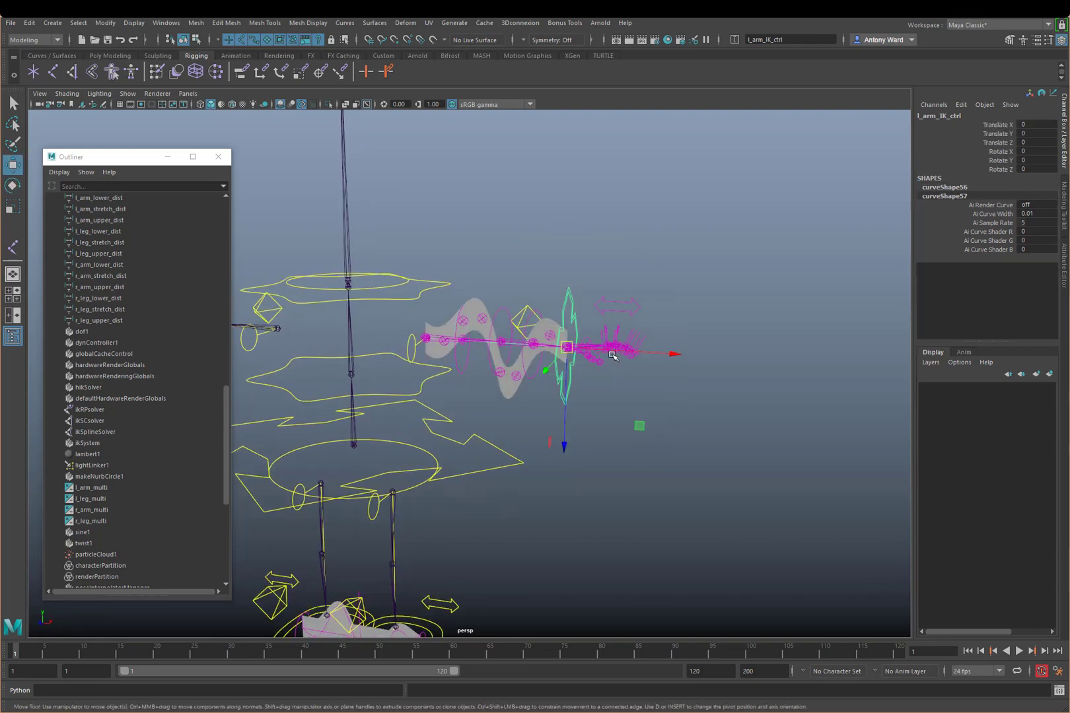
left_click_drag(615, 353, 694, 392)
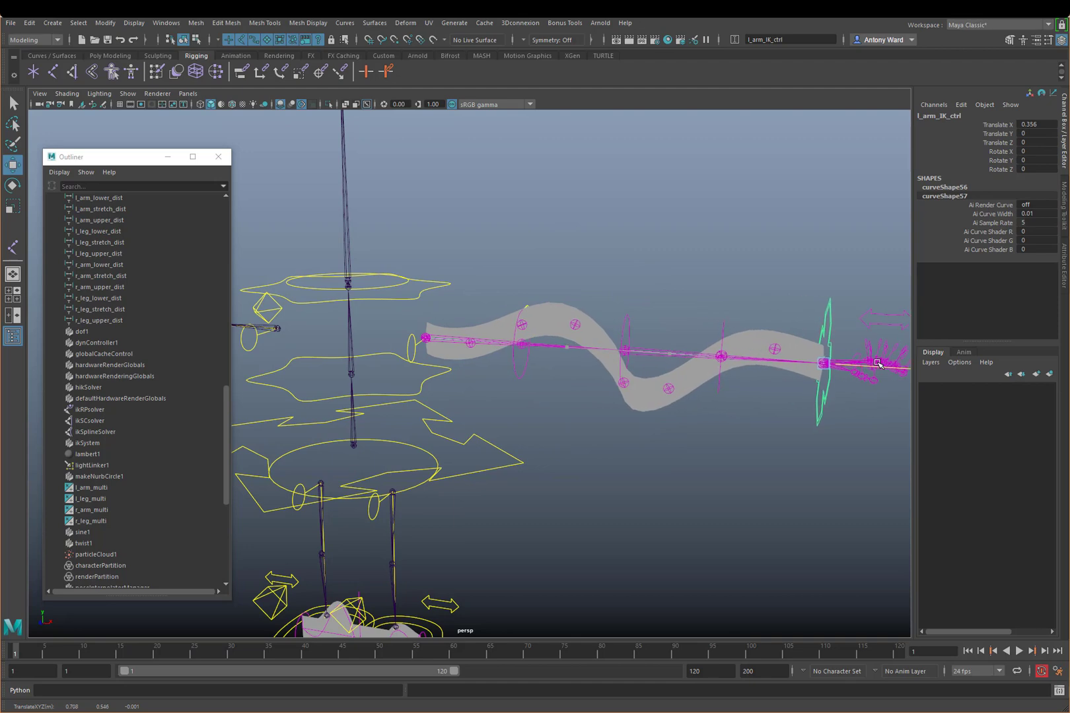
- Select l_arm_ctrl and raise its Sine Offset to 22.3 to test the wave along the stretched arm
right_click_drag(694, 392, 611, 388, "alt")
middle_click_drag(611, 388, 531, 380, "alt")
right_click_drag(530, 380, 520, 380, "alt")
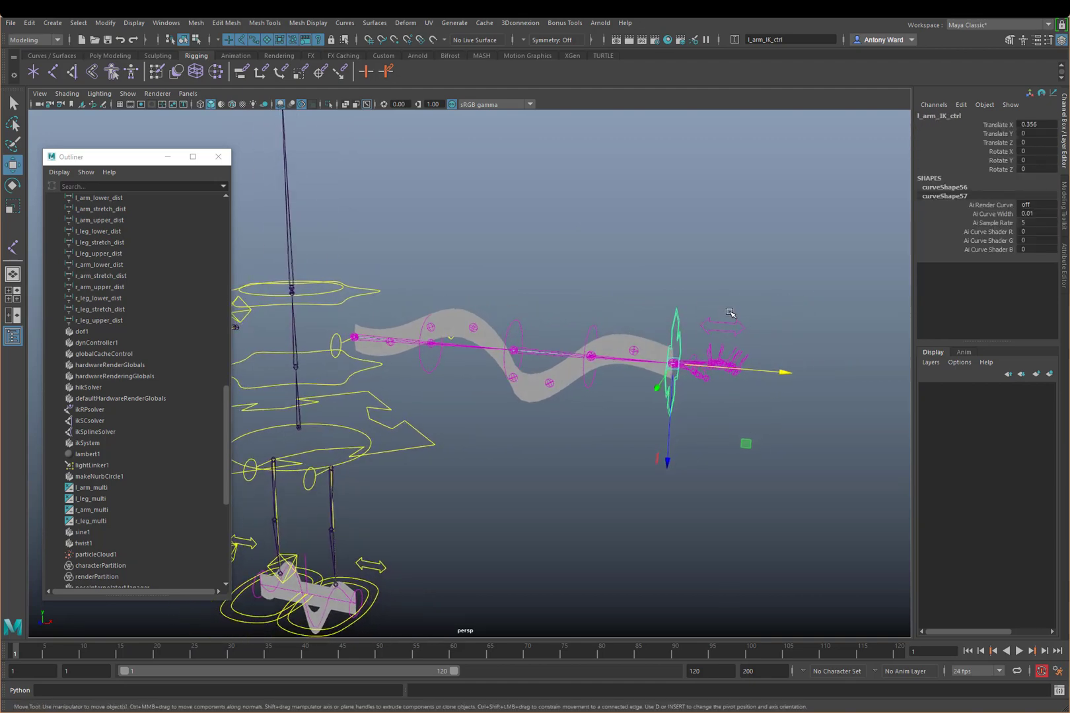
left_click(744, 328)
left_click(998, 179)
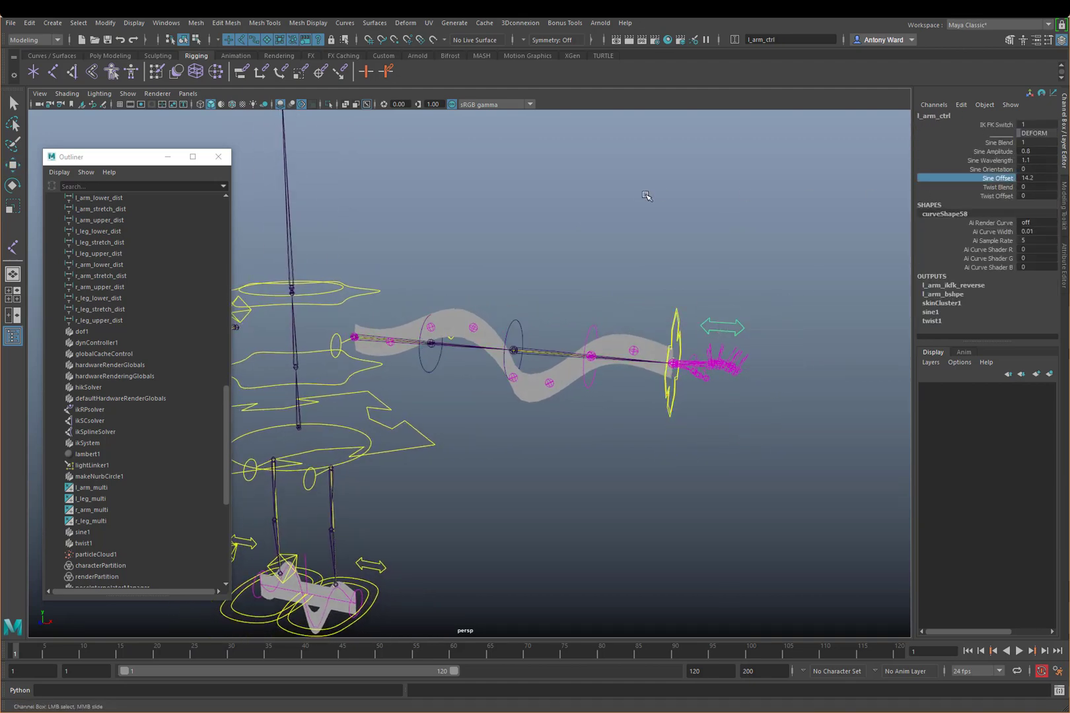
middle_click_drag(646, 195, 690, 184)
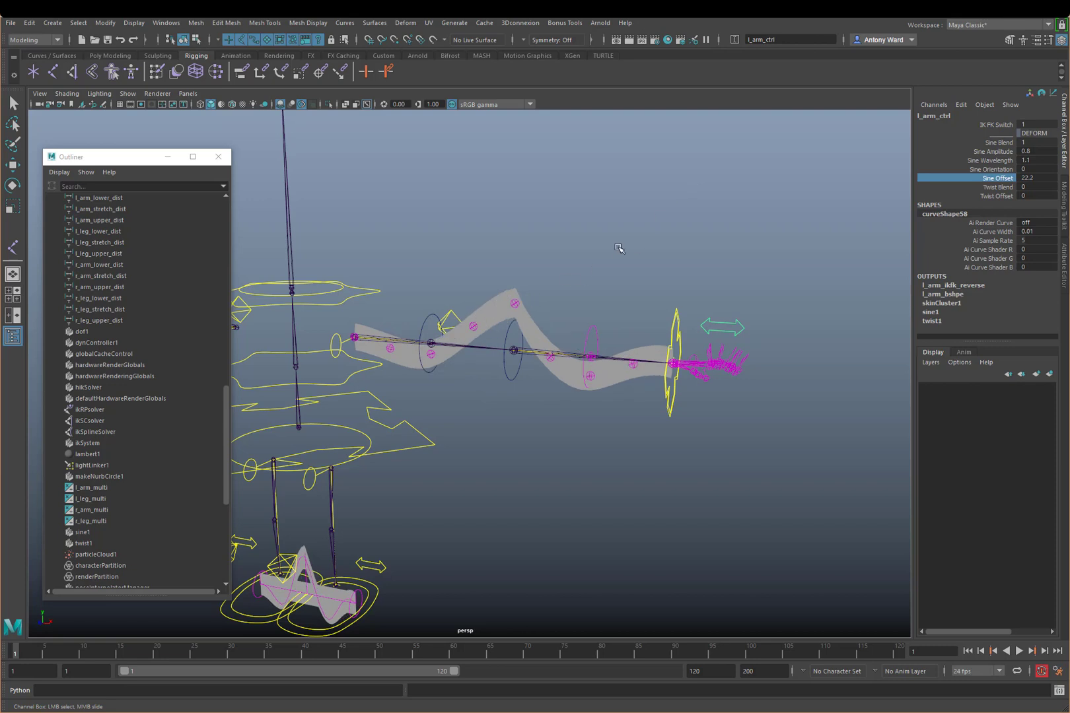
middle_click_drag(617, 247, 619, 247)
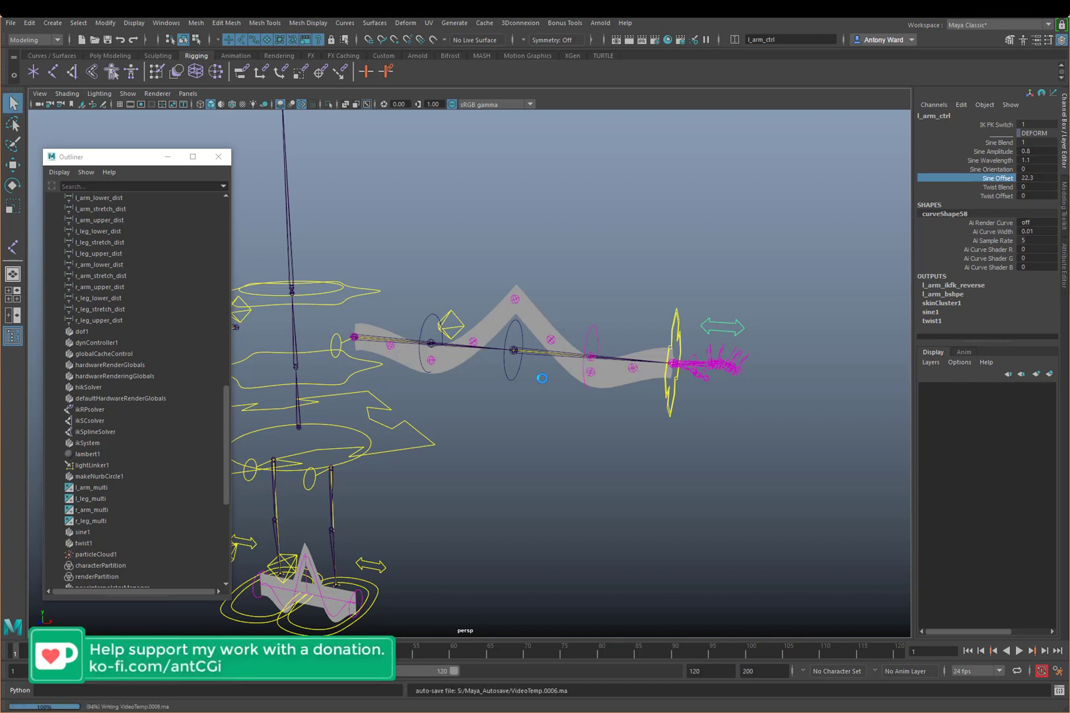
- Reset l_arm_IK_ctrl's Translate X to 0
left_click_drag(470, 406, 671, 426, "alt")
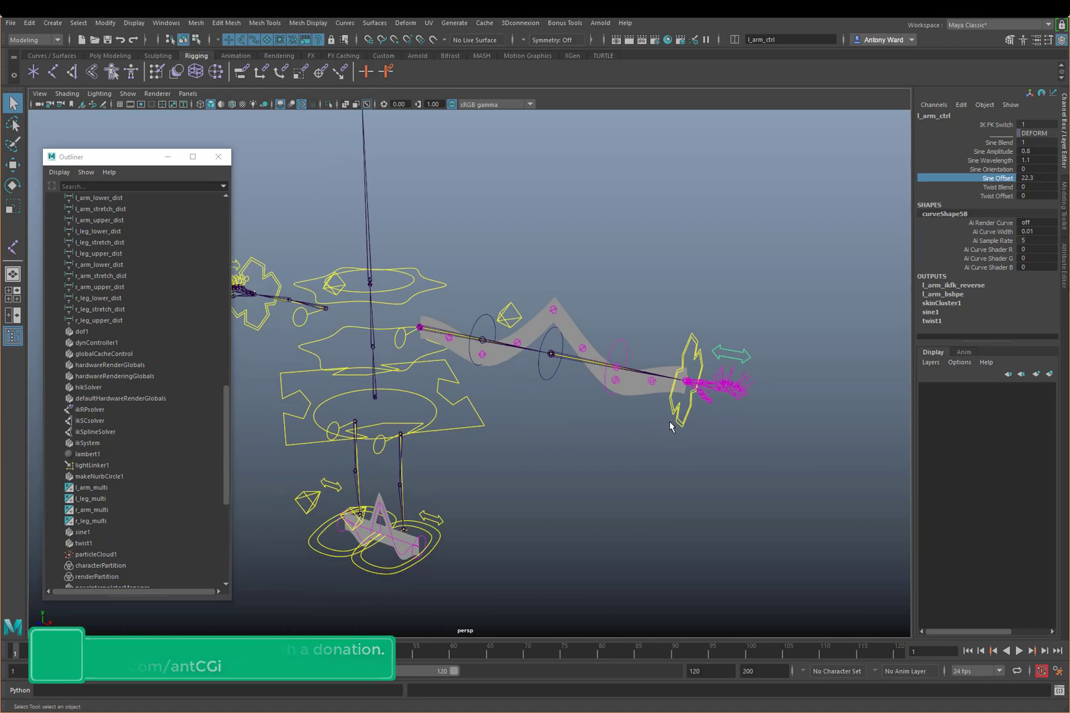
left_click(675, 429)
double_click(1038, 124)
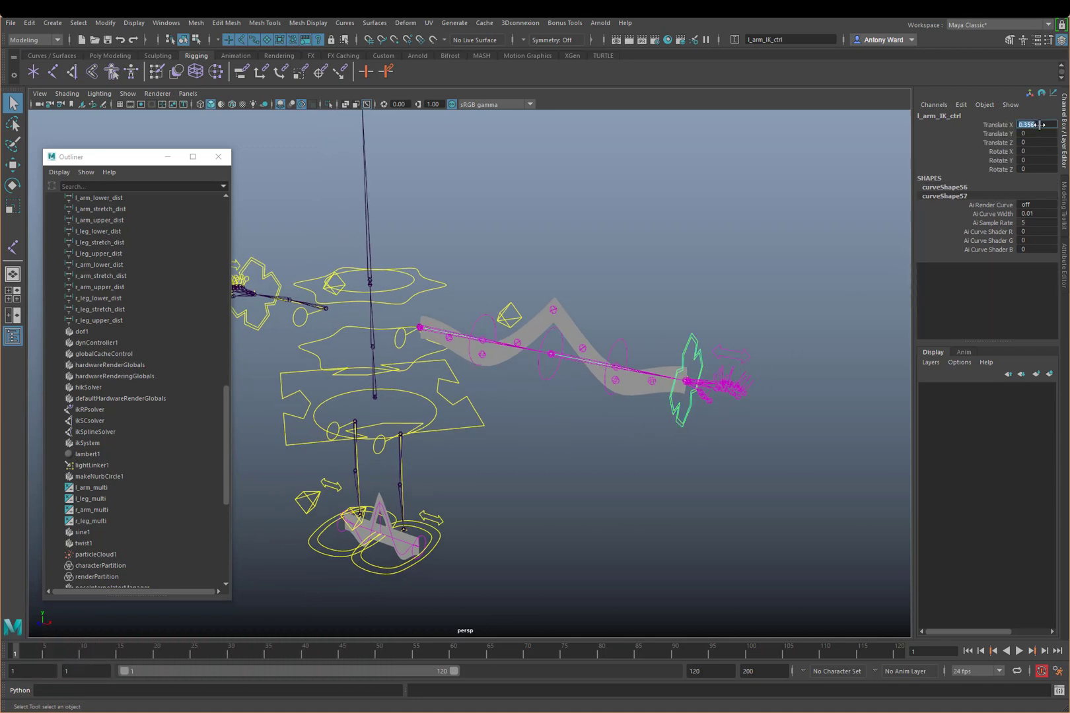
type("0")
key("Return")
- Select l_arm_ctrl, set its Sine Blend to 0 and its Twist Blend to 1
left_click(562, 323)
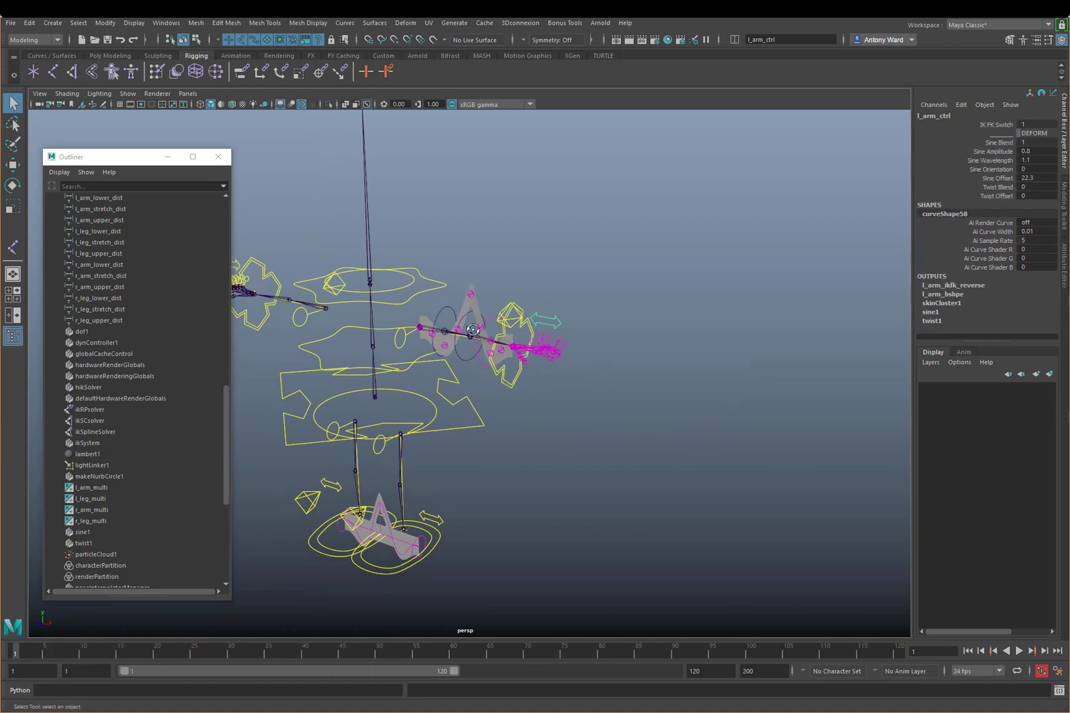
right_click_drag(468, 324, 667, 322, "alt")
left_click(1003, 144)
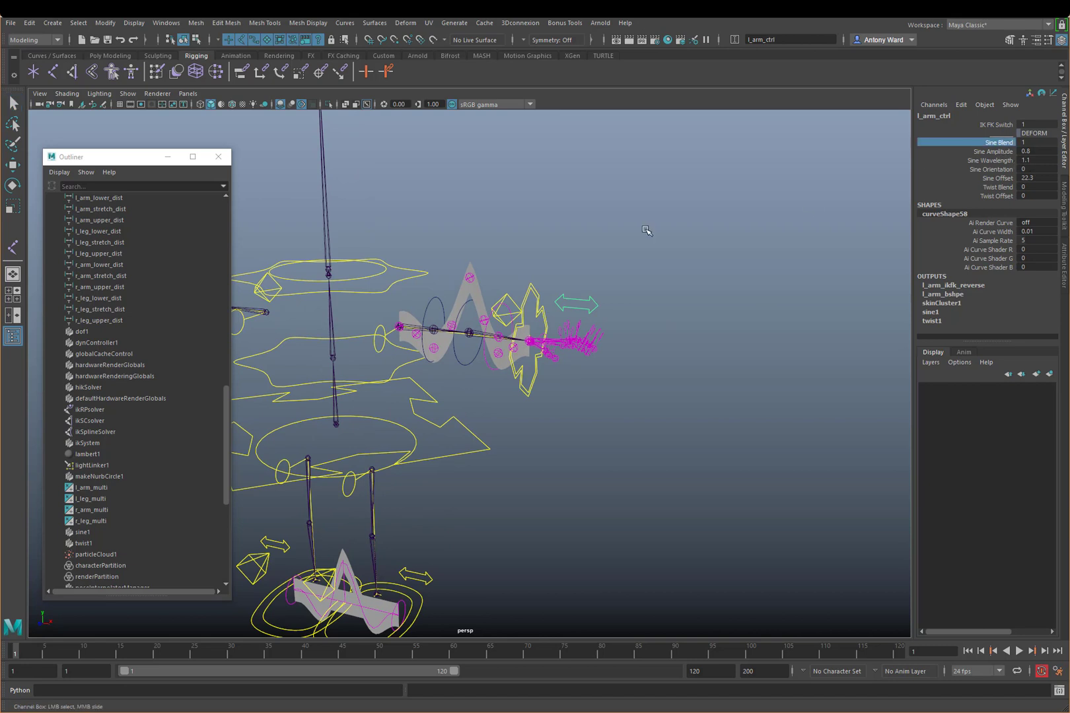
middle_click_drag(647, 230, 851, 216)
left_click(994, 188)
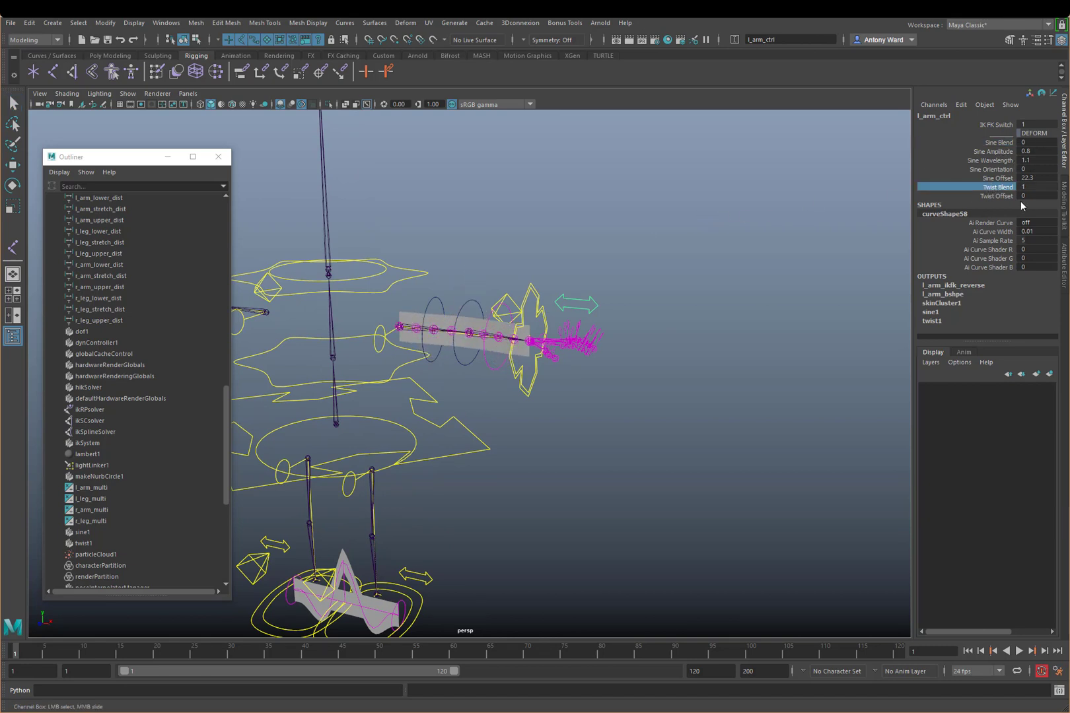
- Try out a Twist Offset of about 83.5 on l_arm_ctrl and undo the change
left_click(1000, 196)
middle_click_drag(690, 231, 1069, 263)
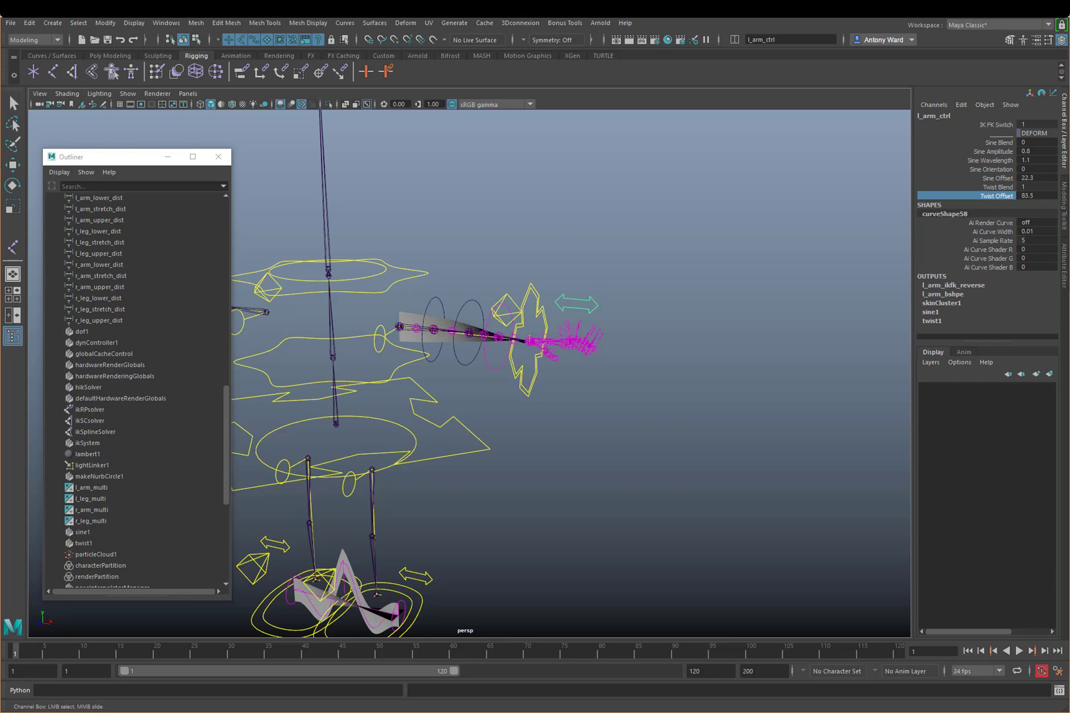
key("ctrl+z")
- Limit the Outliner to showing DAG objects only
middle_click_drag(414, 389, 483, 356, "alt")
left_click_drag(488, 356, 476, 362, "alt")
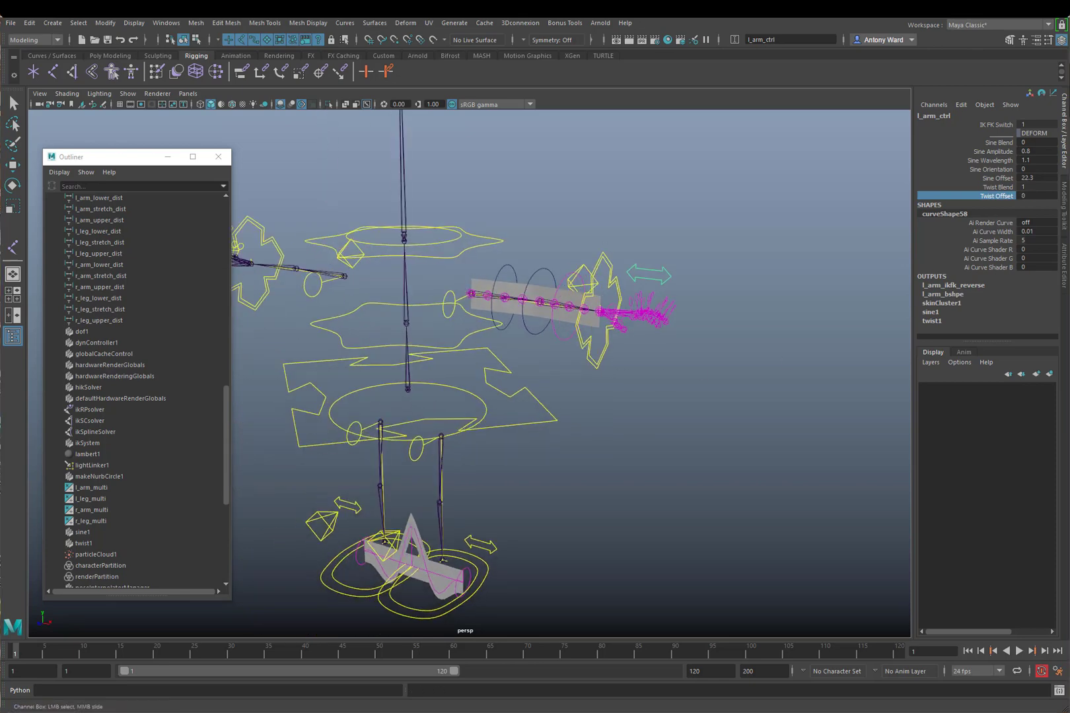
left_click_drag(381, 447, 615, 414, "alt")
right_click_drag(616, 414, 627, 406, "alt")
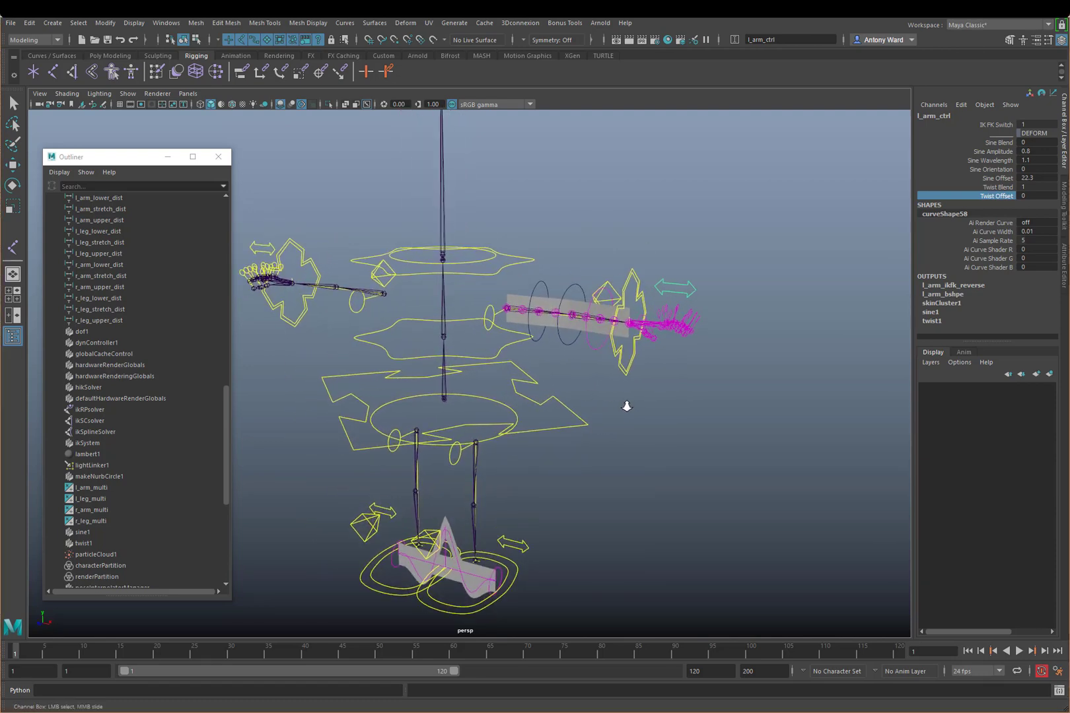
right_click(169, 306)
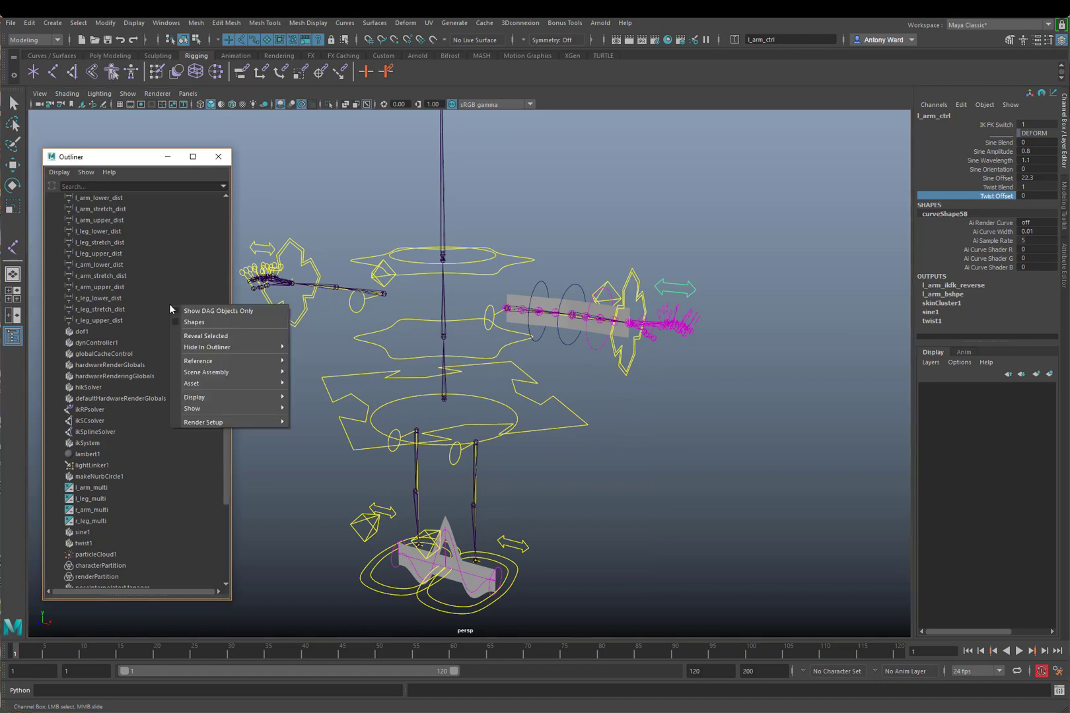
left_click(184, 310)
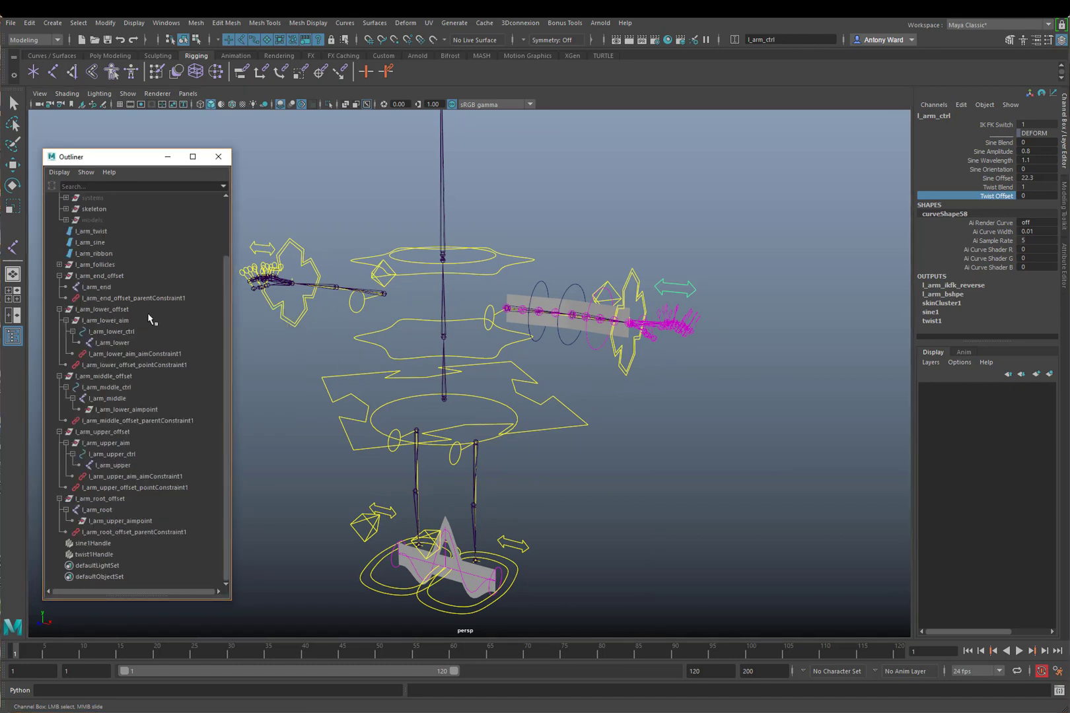
- Select sine1Handle and twist1Handle in turn to identify the deformer handles, and clear the selection
left_click(108, 544)
left_click(108, 554)
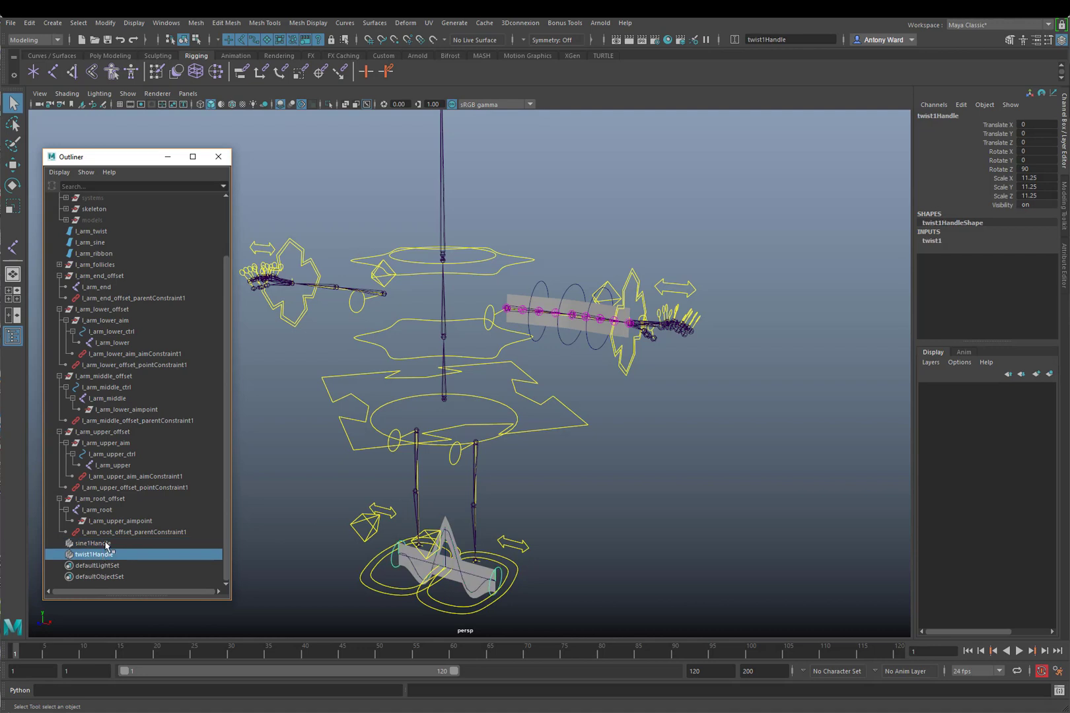
left_click(107, 544)
left_click(109, 555)
left_click(108, 543)
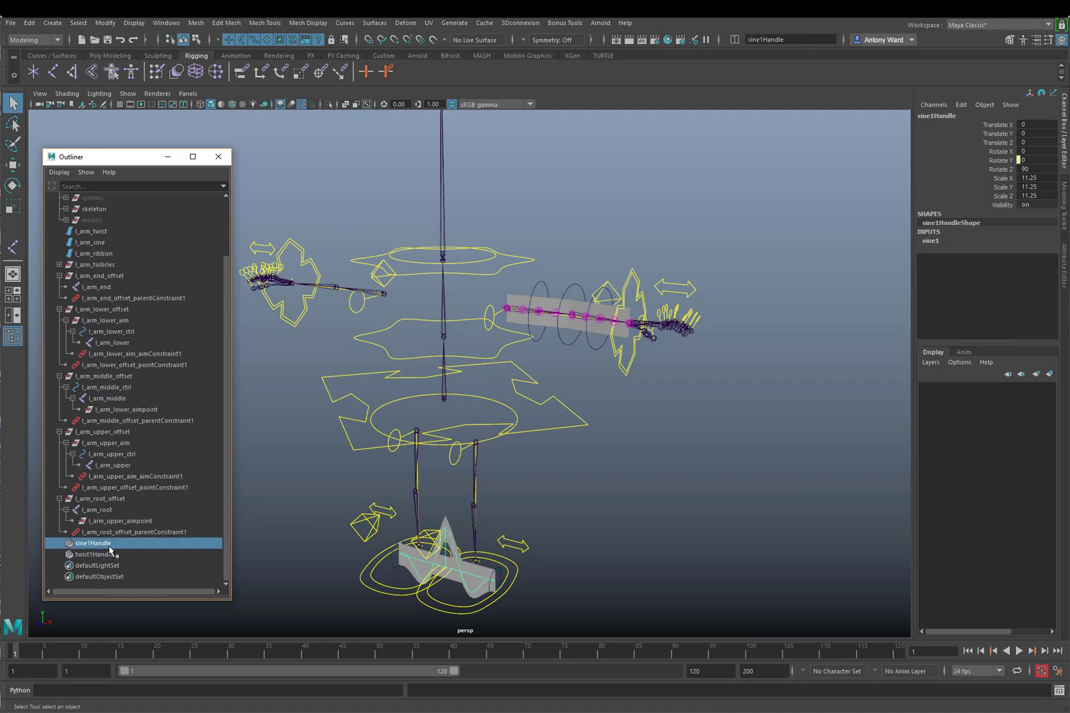
left_click(763, 412)
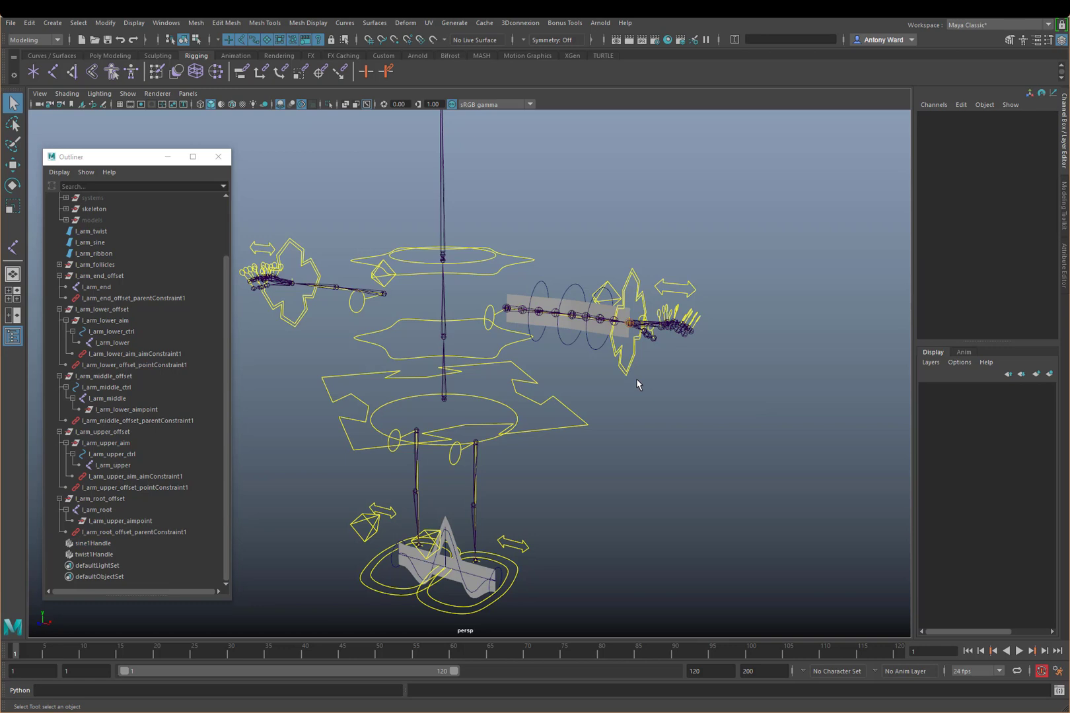
- Collapse the l_arm end, lower, middle, upper and root offset groups in the Outliner
left_click(59, 276)
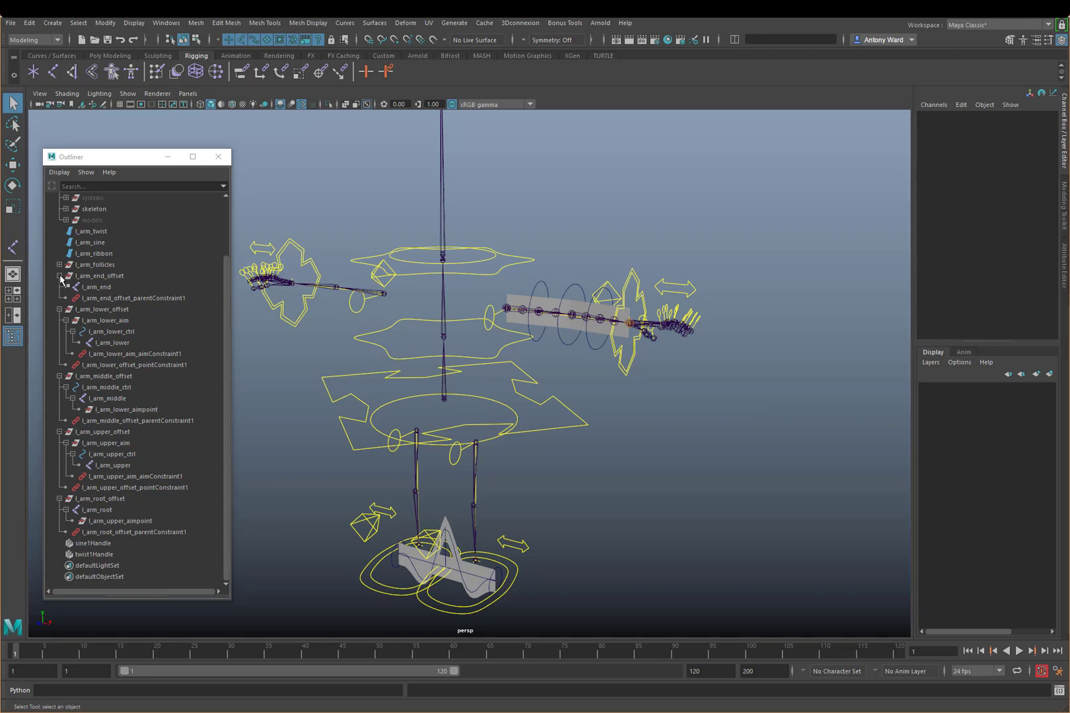
left_click(59, 309)
left_click(60, 376)
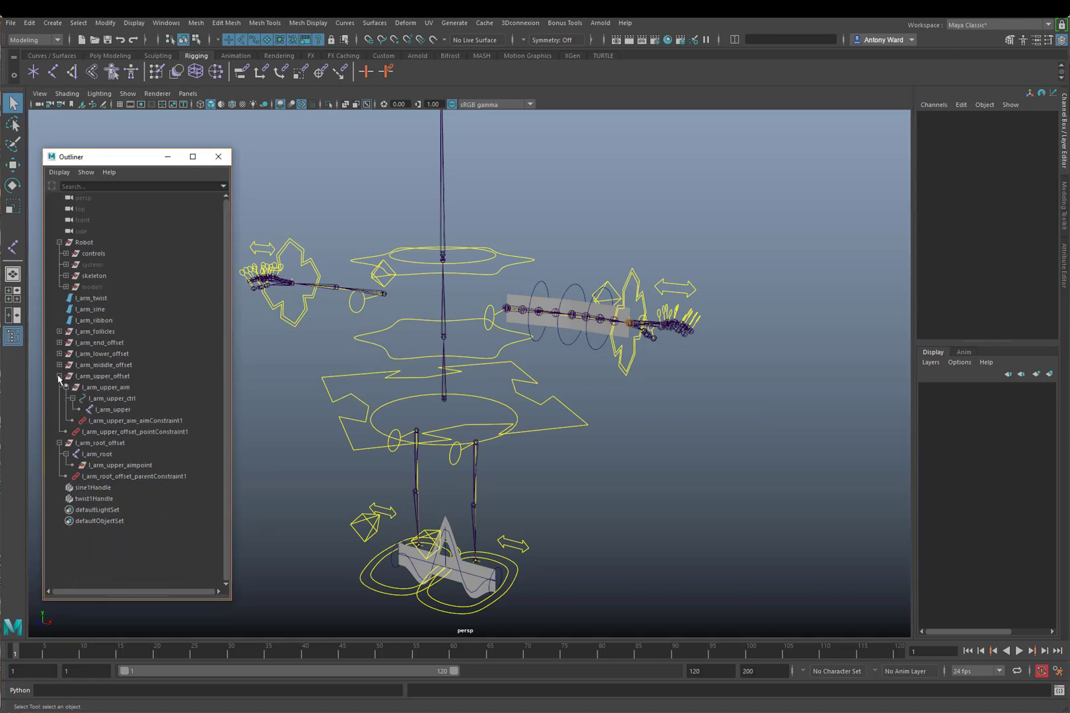
left_click(60, 376)
left_click(59, 387)
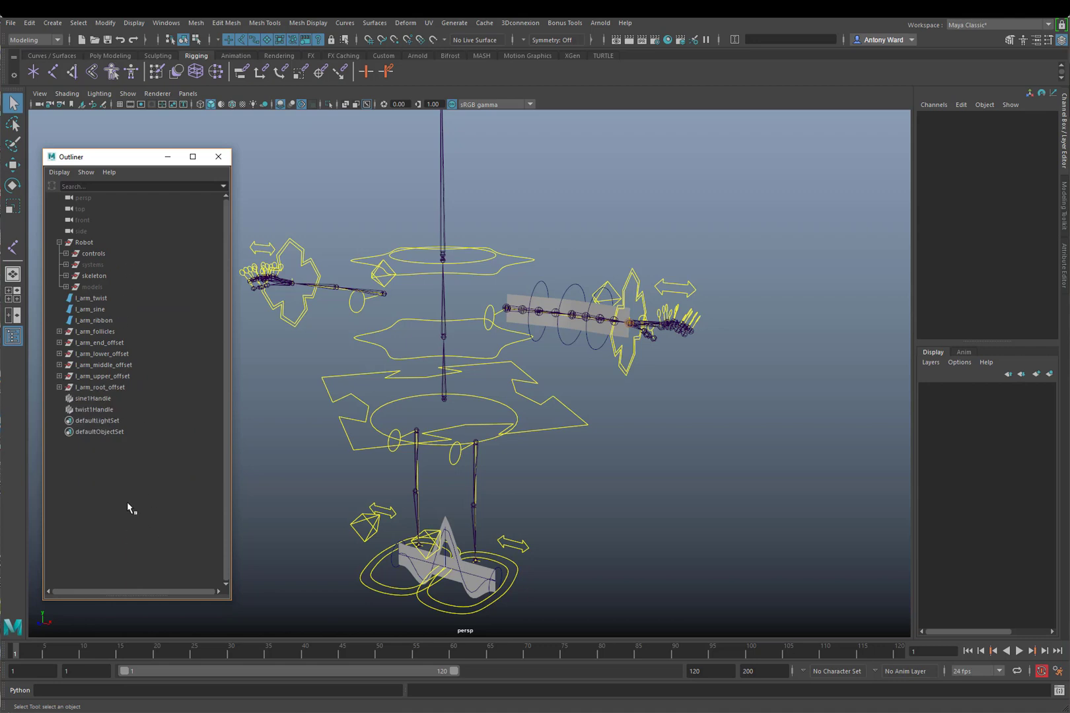
- Create an empty group named deformers and parent it under Robot
key("ctrl+g")
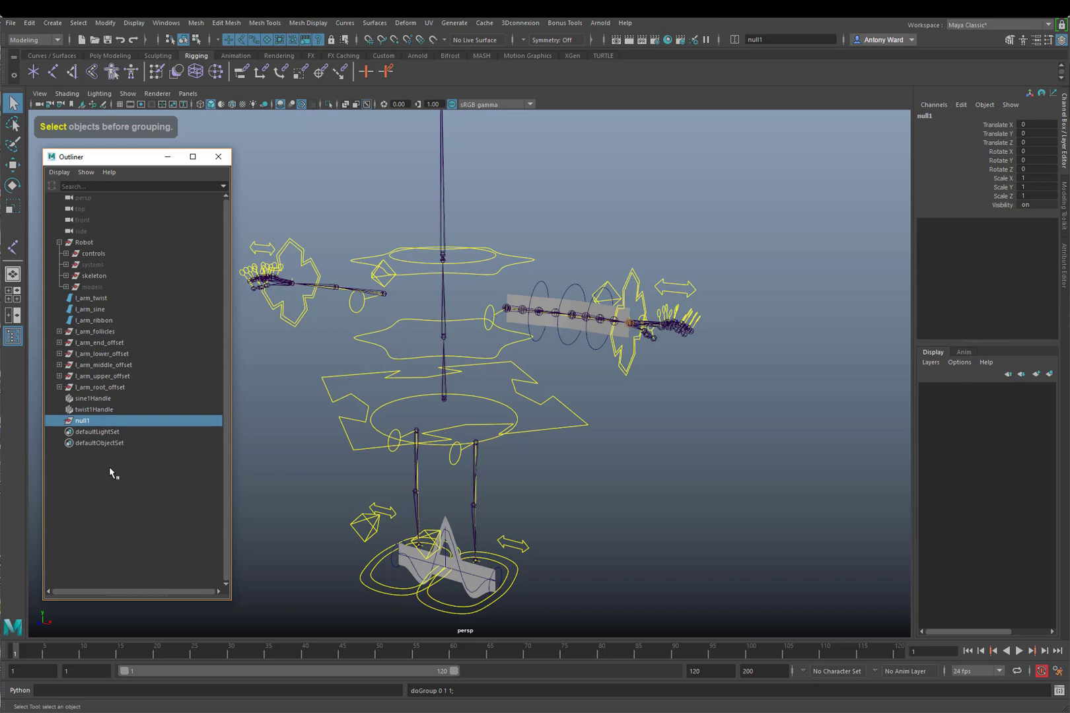
double_click(84, 421)
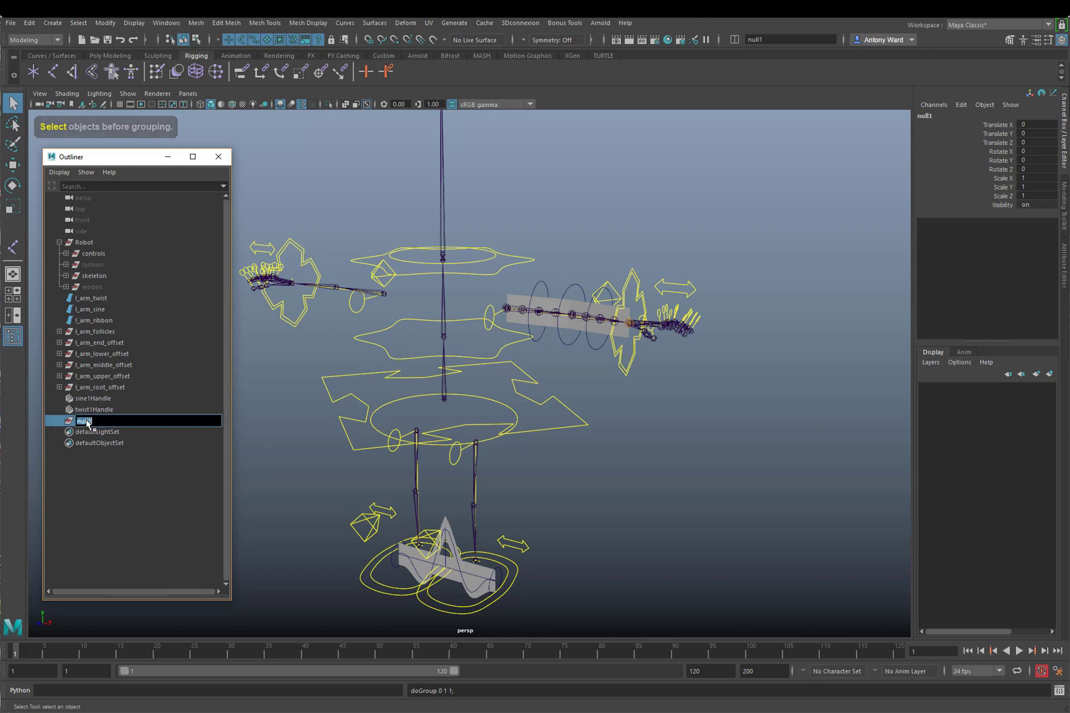
type("deformers")
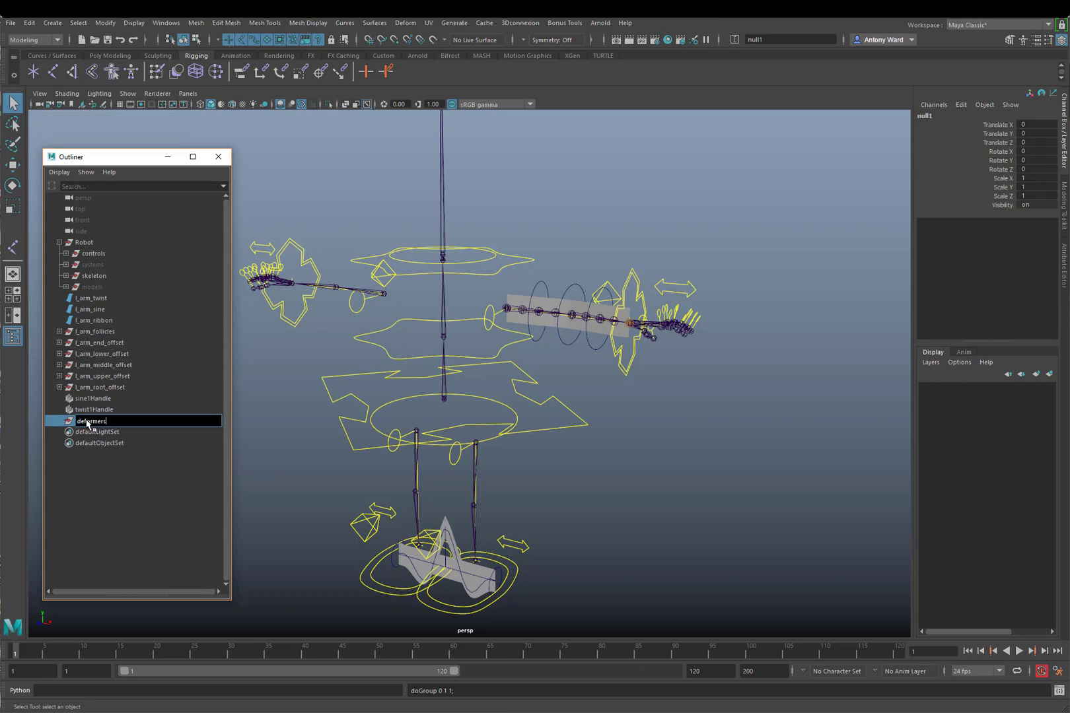
key("Return")
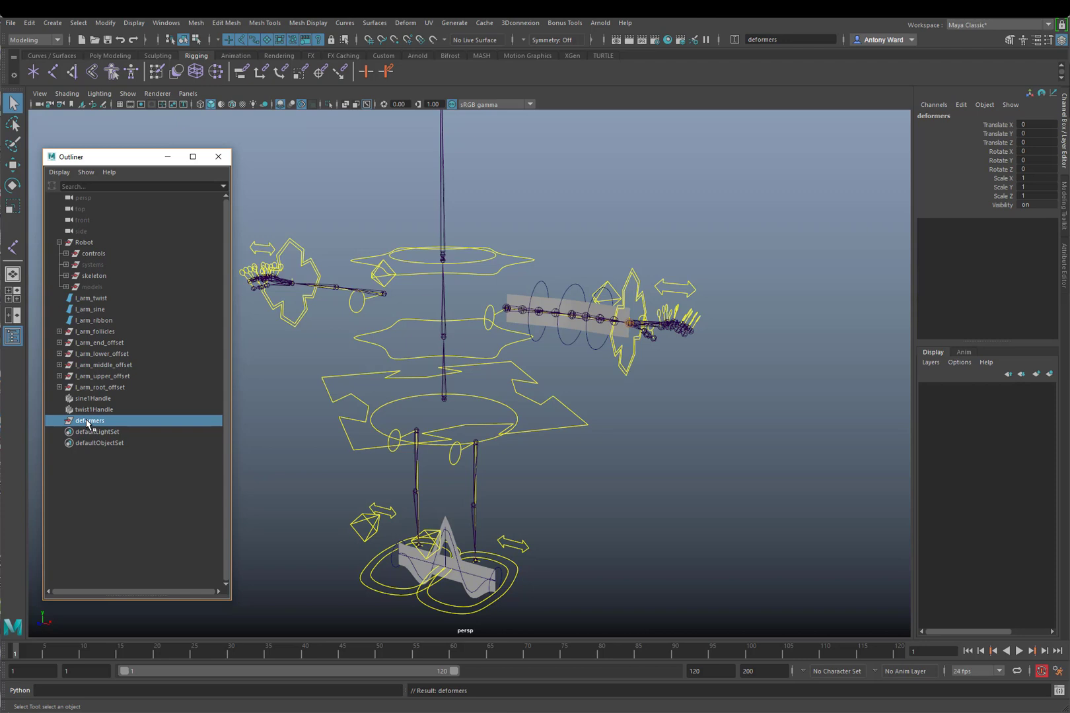
left_click_drag(87, 424, 97, 243)
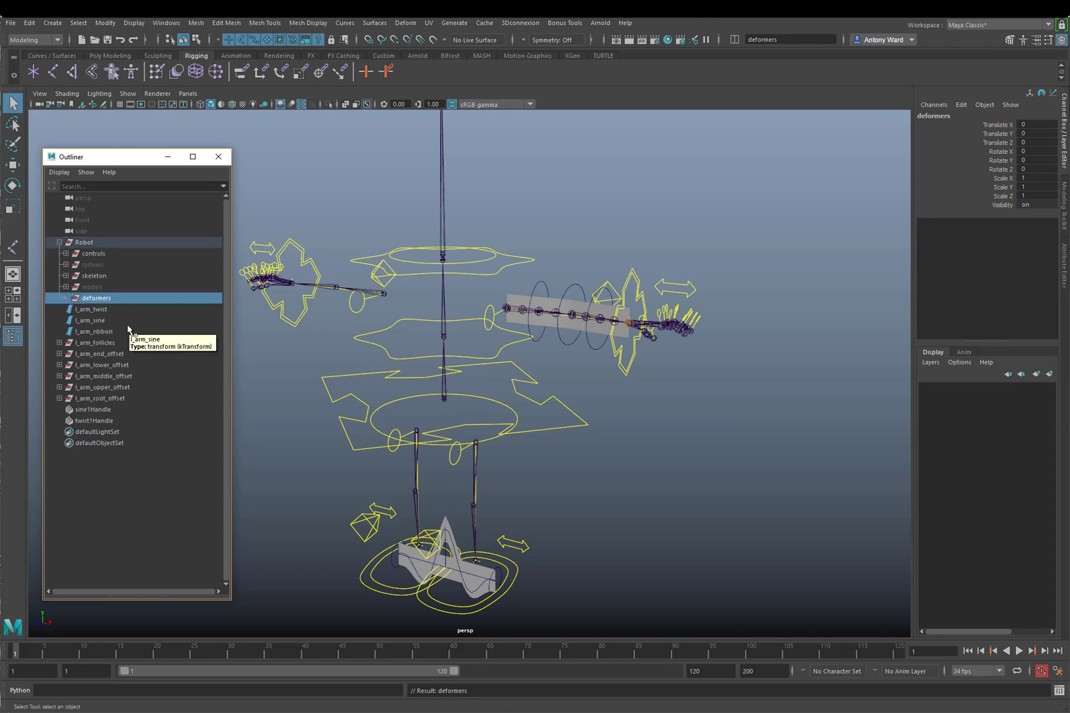
- Parent the l_arm surfaces, l_arm_follicles and the five l_arm offset groups under deformers, and expand that group
left_click_drag(119, 306, 119, 398)
left_click_drag(97, 342, 99, 301)
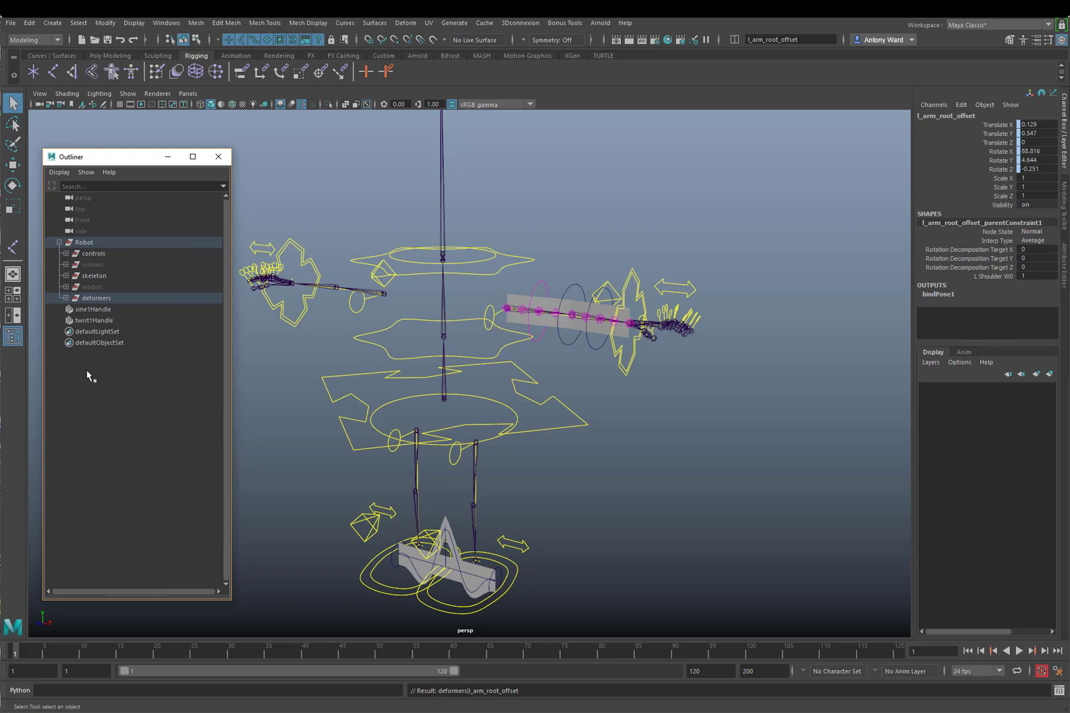
left_click(66, 298)
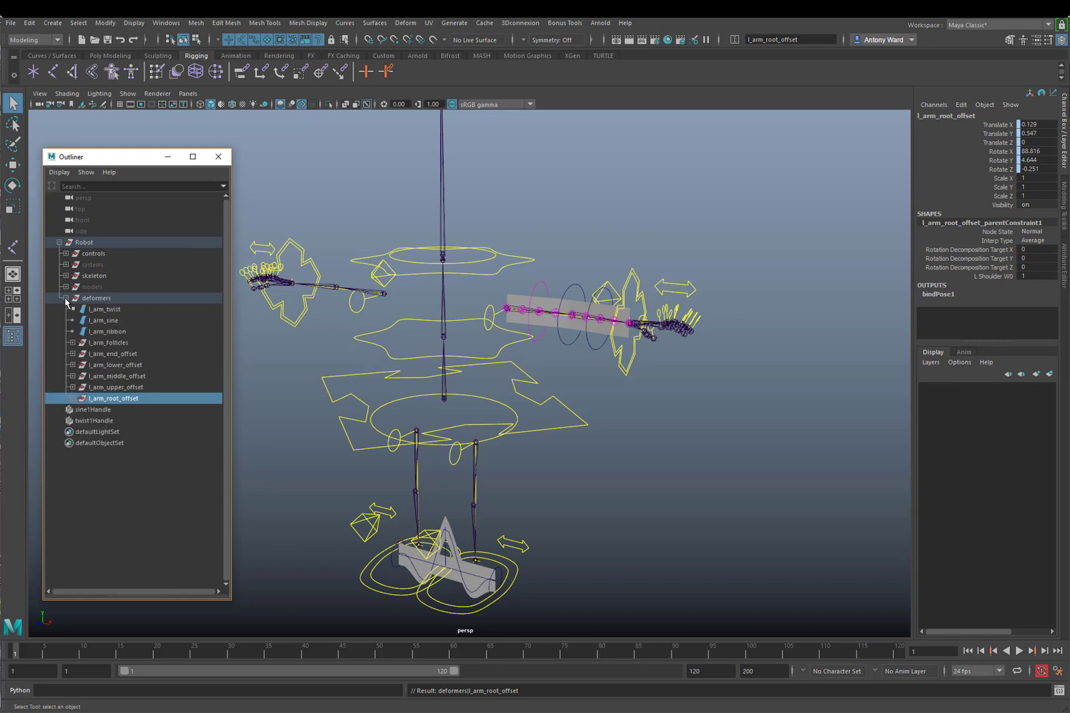
- Group all the l_arm objects inside deformers into a new group named l_arm_deformers
left_click(138, 314, "shift")
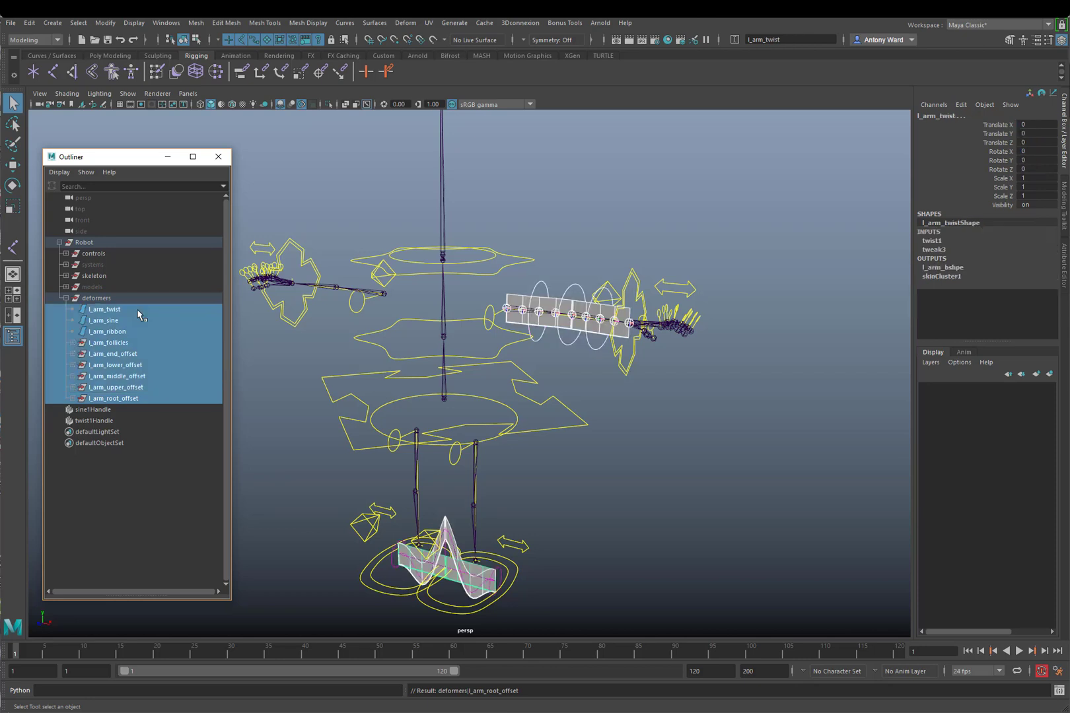
key("ctrl+g")
double_click(98, 309)
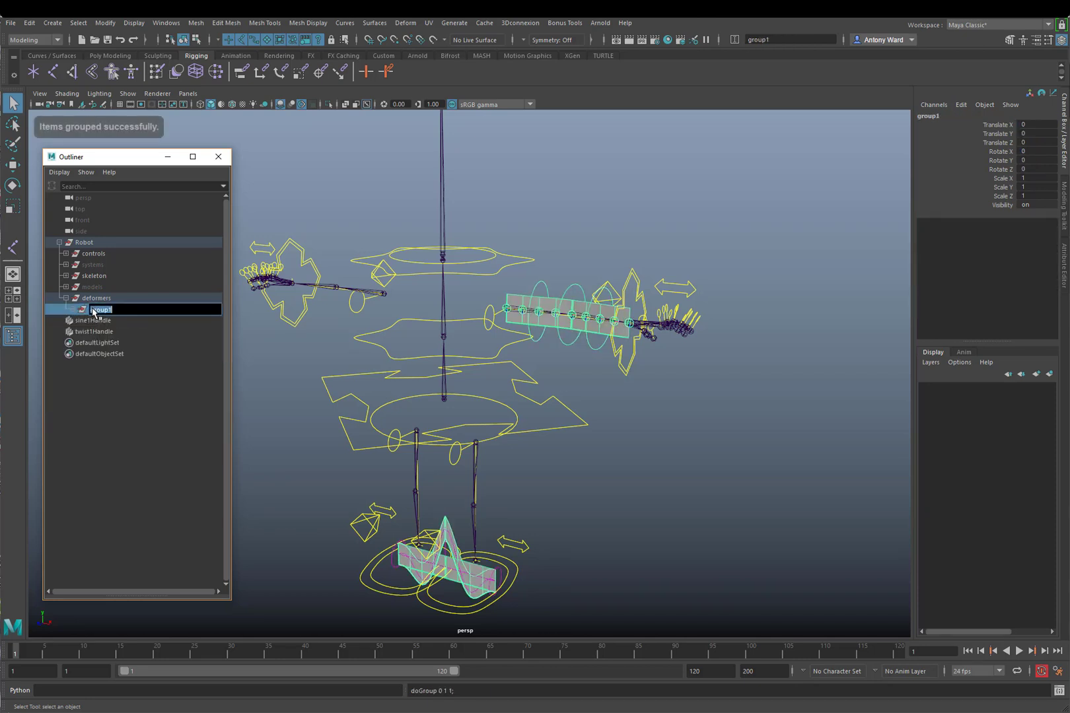
type("l_arm_deformers")
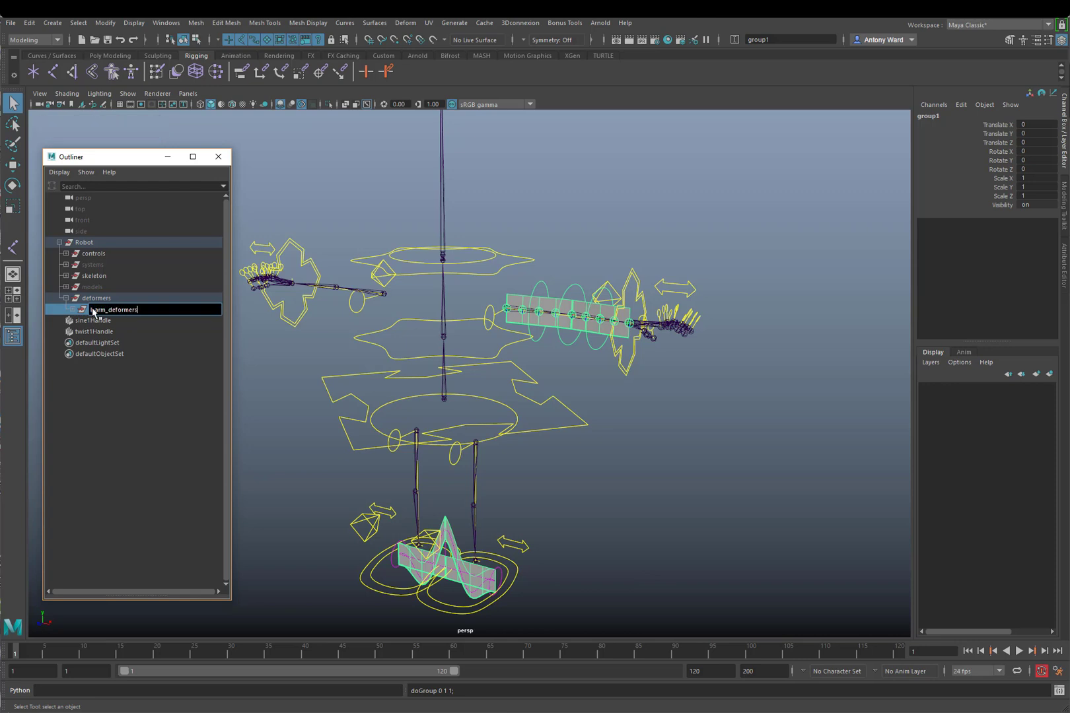
key("Return")
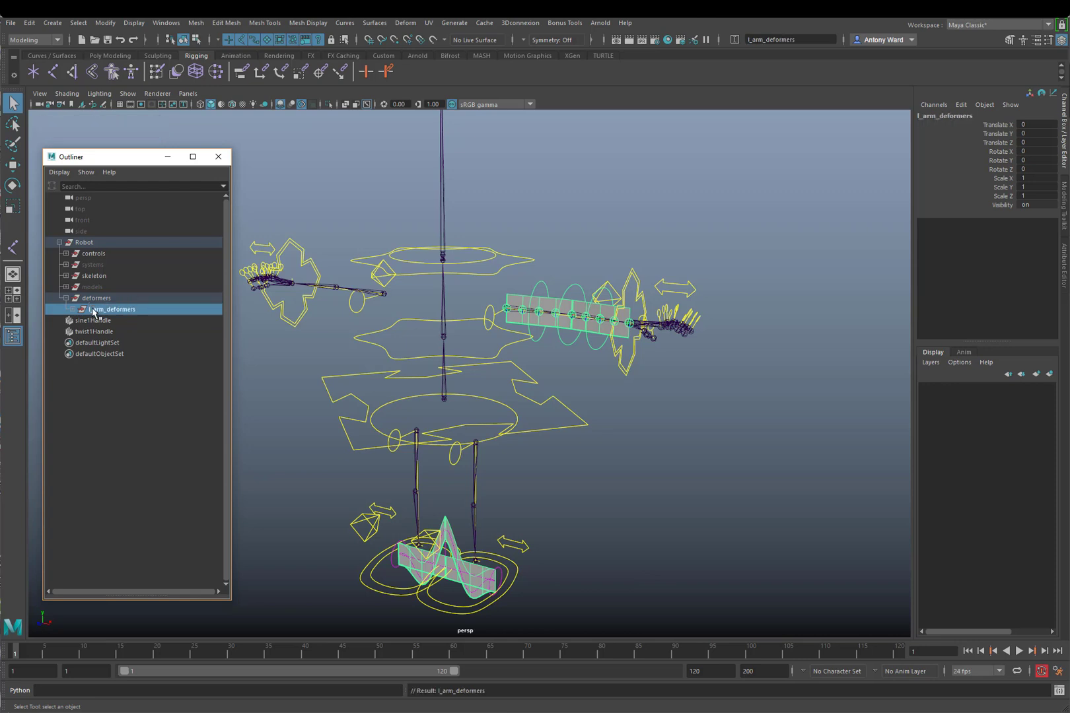
- Expand l_arm_deformers to check its contents, and clear the selection
right_click_drag(589, 354, 487, 346, "alt")
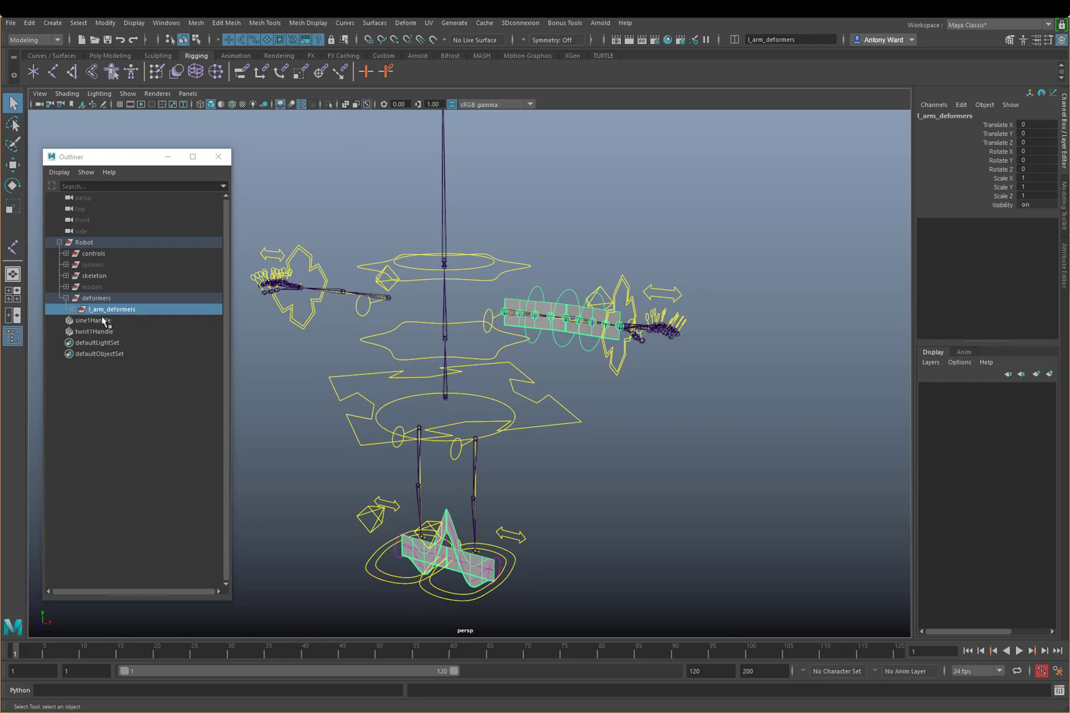
left_click(72, 310)
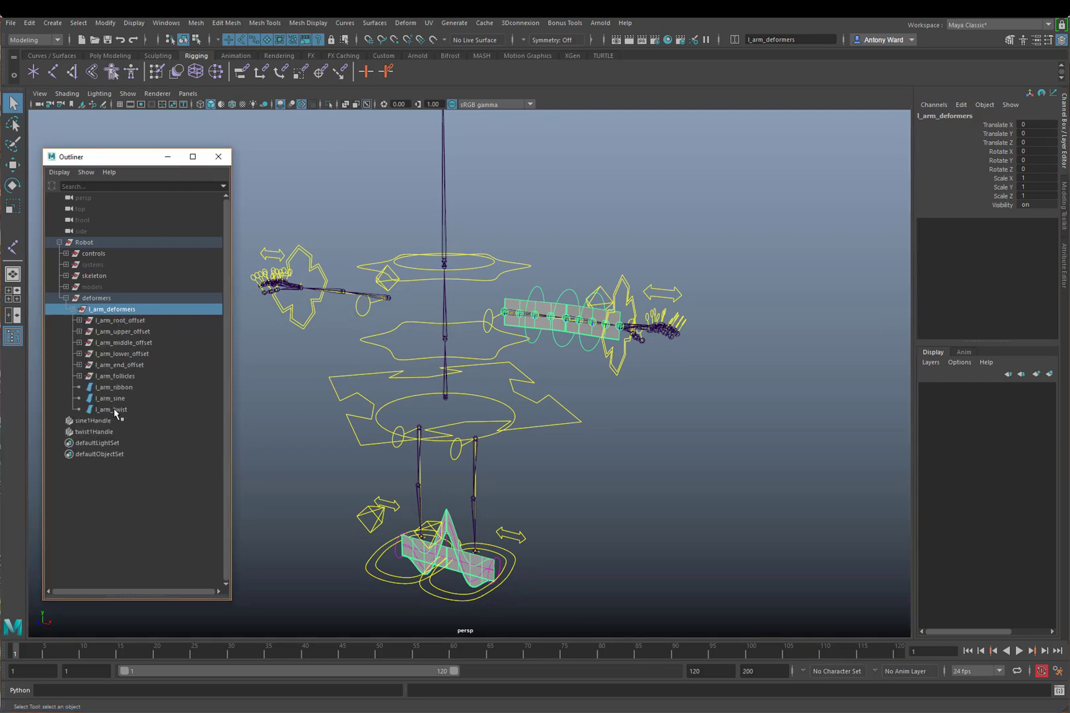
left_click(647, 495)
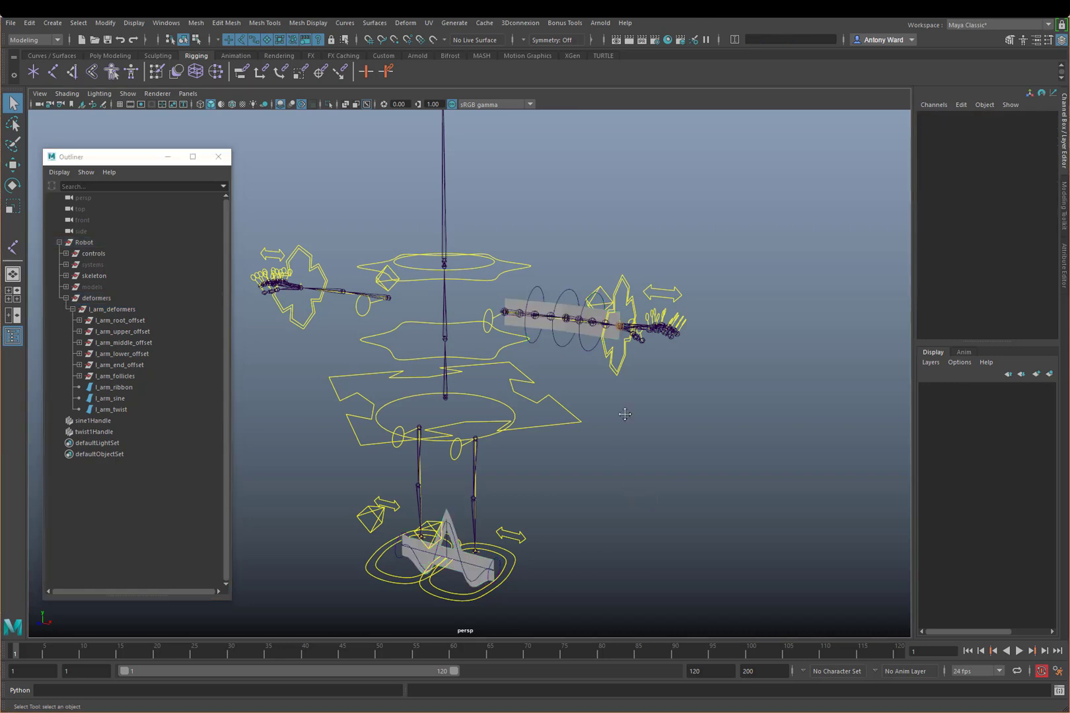
right_click_drag(621, 413, 597, 323, "alt")
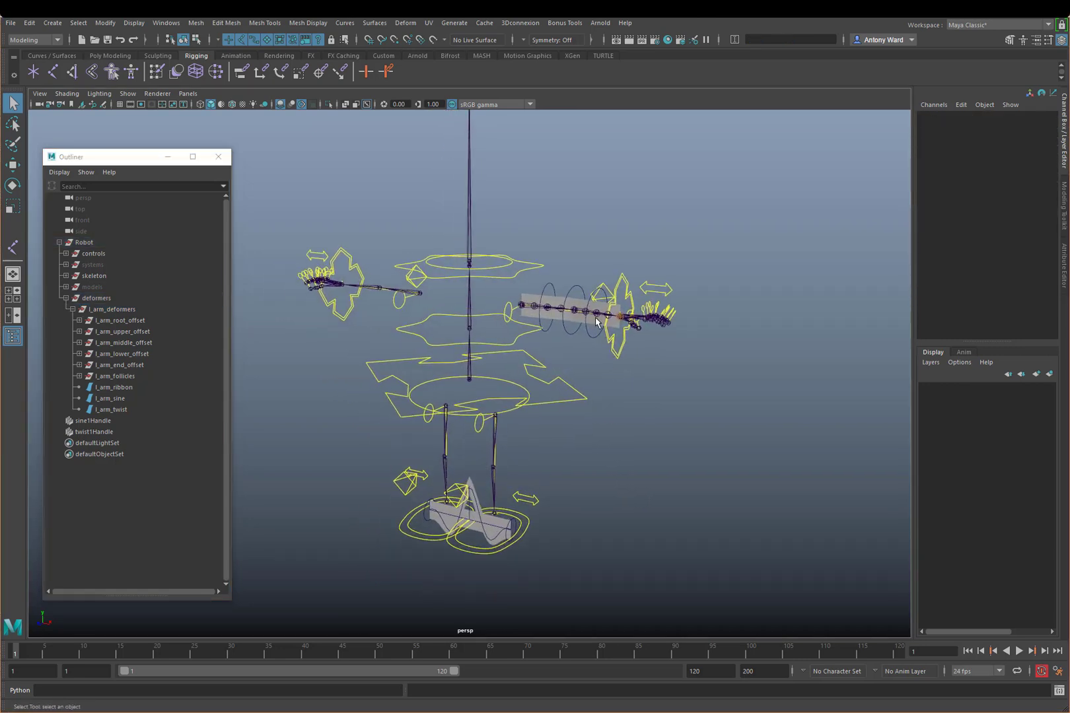
middle_click_drag(538, 418, 509, 446, "alt")
right_click_drag(509, 446, 517, 385, "alt")
middle_click_drag(503, 399, 537, 387, "alt")
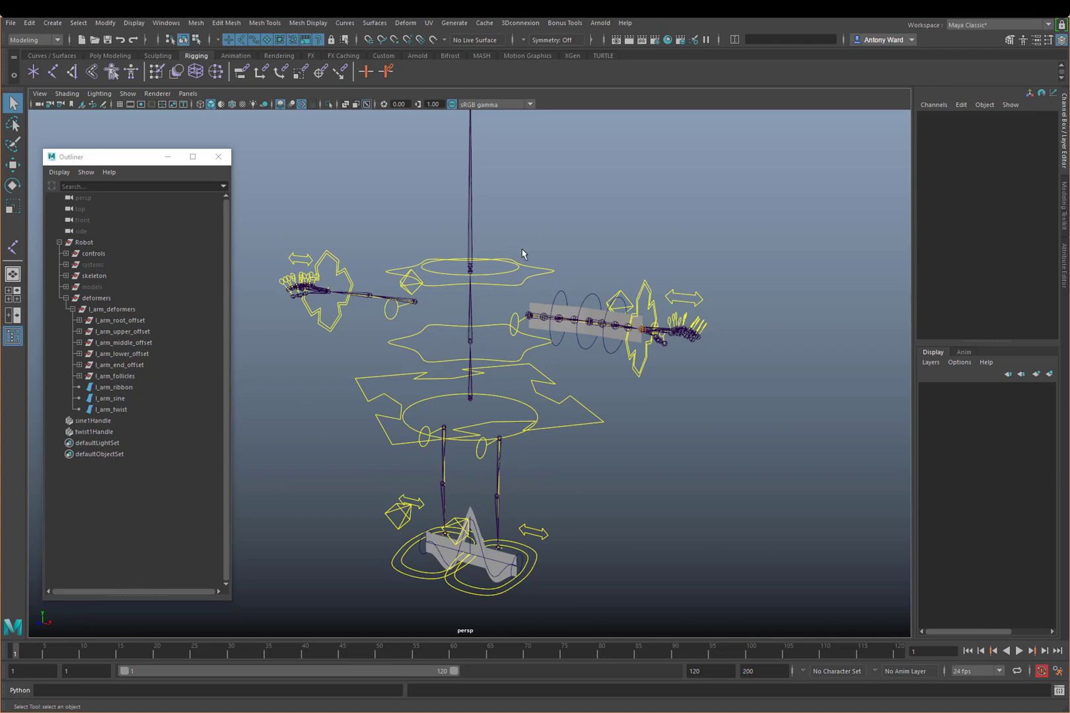
mouse_move(466, 349)
left_mouse_down("alt")
mouse_move(614, 355)
mouse_move(451, 356)
left_mouse_up("alt")
right_click_drag(452, 355, 585, 337, "alt")
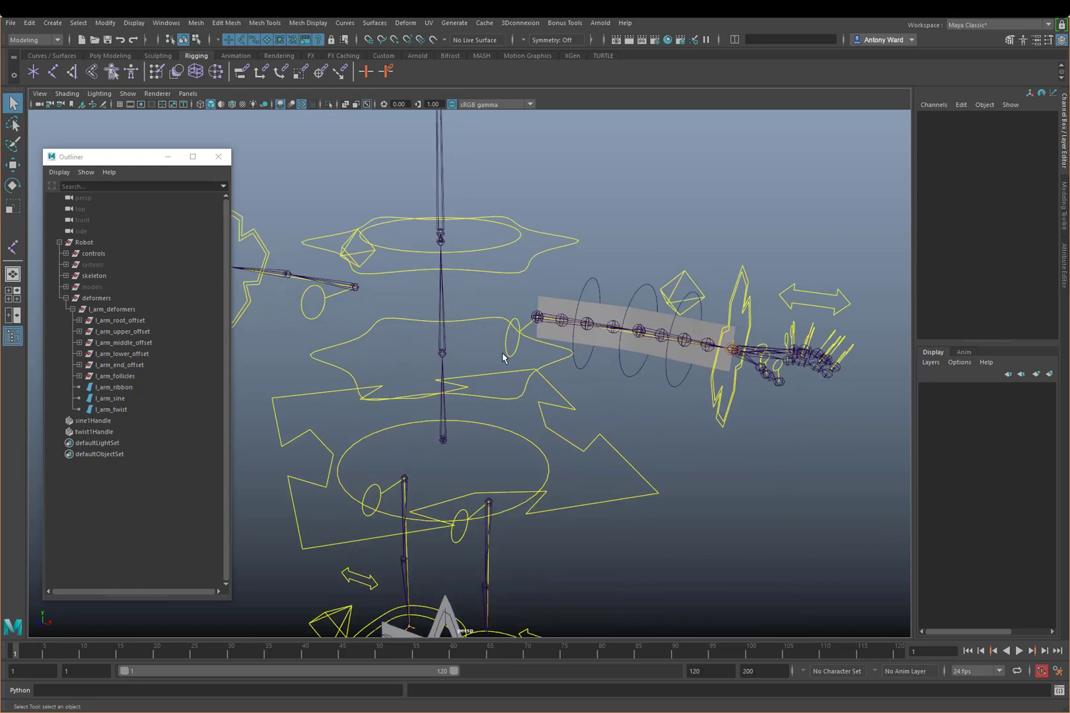
- Select l_arm_ribbon and examine the arm ribbon in relation to the whole rig from several angles
left_click(598, 308)
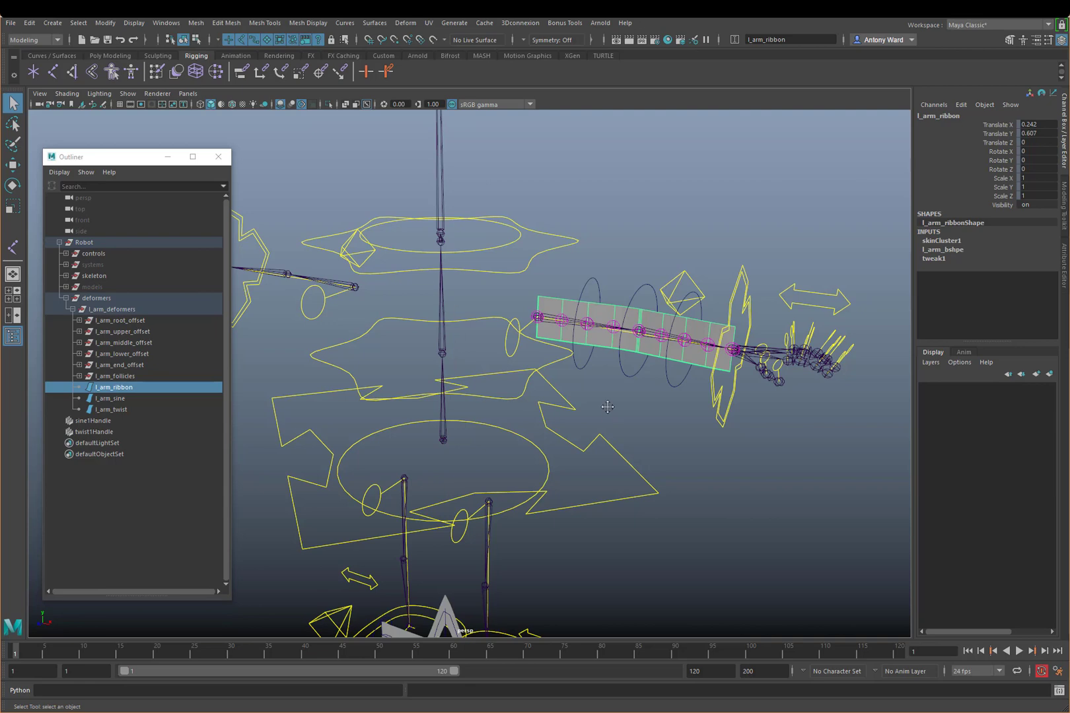
right_click_drag(605, 407, 597, 323, "alt")
middle_click_drag(463, 385, 490, 360, "alt")
right_click_drag(543, 391, 463, 384, "alt")
left_click_drag(463, 384, 492, 387, "alt")
right_click_drag(492, 387, 588, 383, "alt")
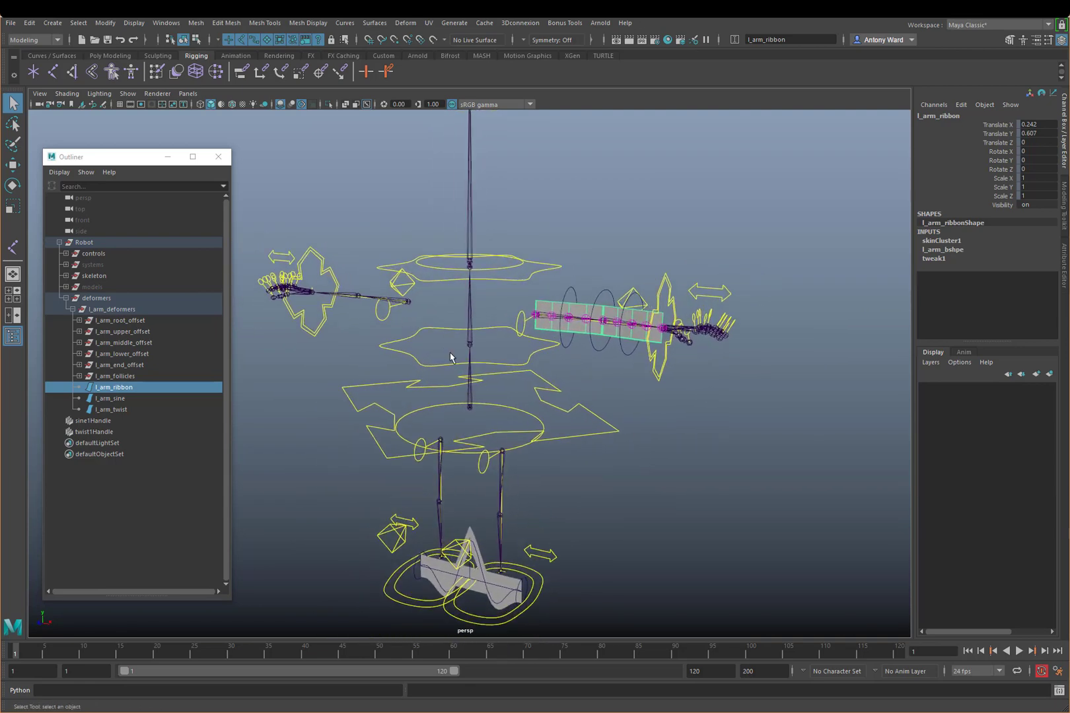
left_click_drag(450, 358, 515, 387, "alt")
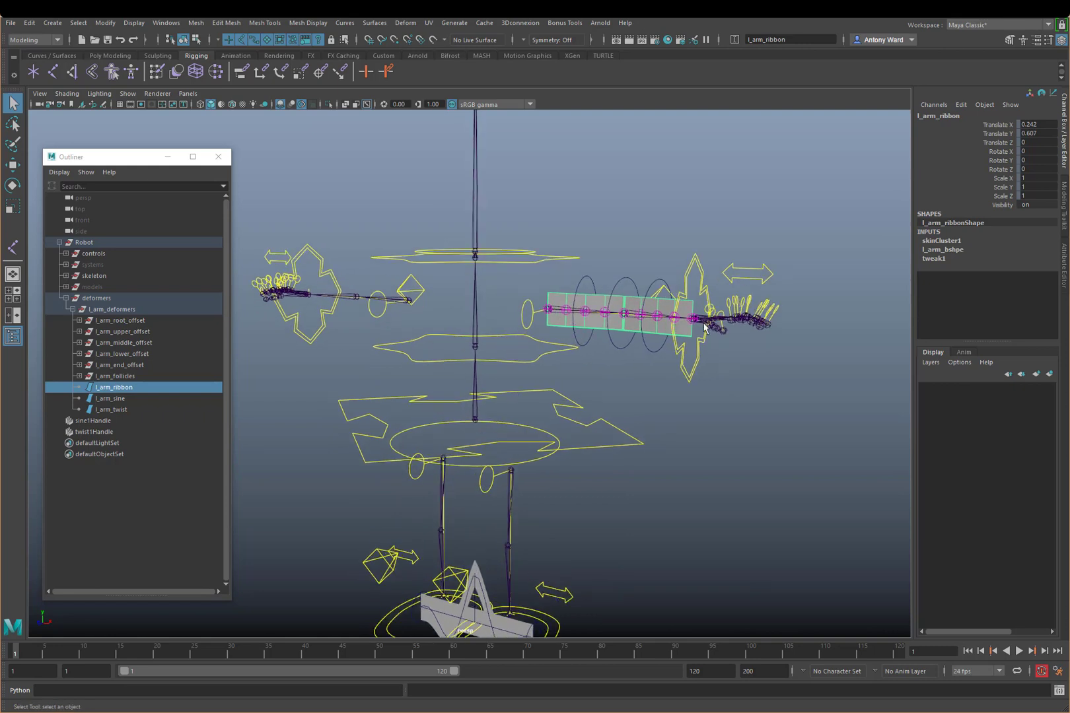
left_click_drag(548, 337, 557, 276, "alt")
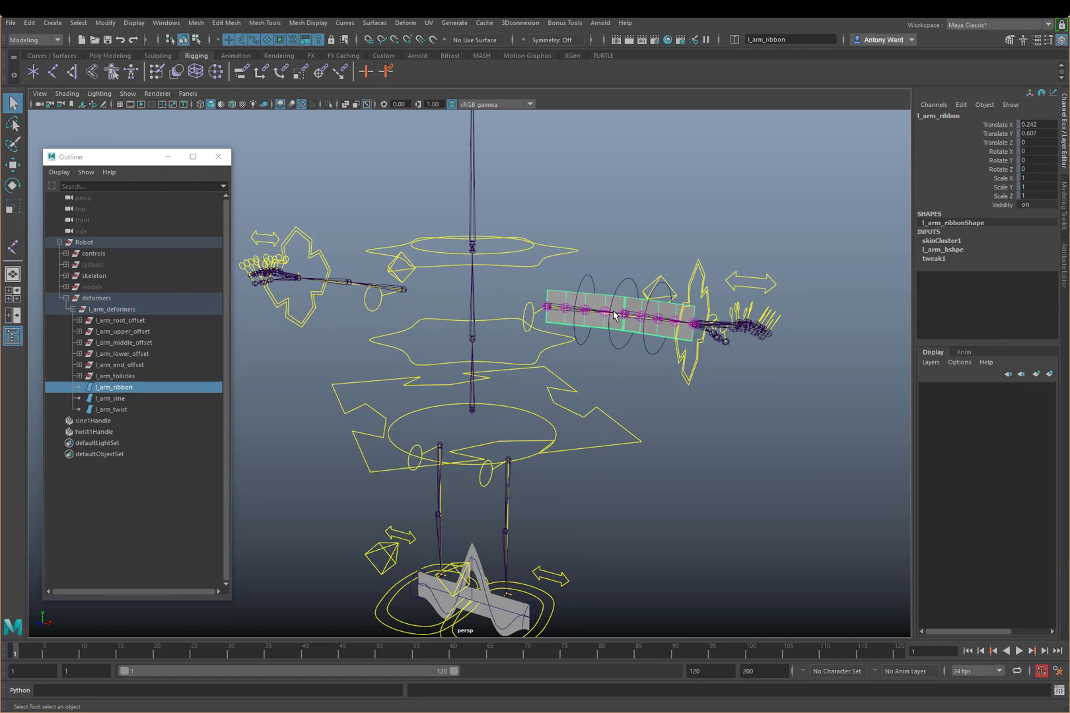
- Select the spine joints in turn from the base upward, including spine_middle, and clear the selection
left_click(474, 408)
left_click(475, 324)
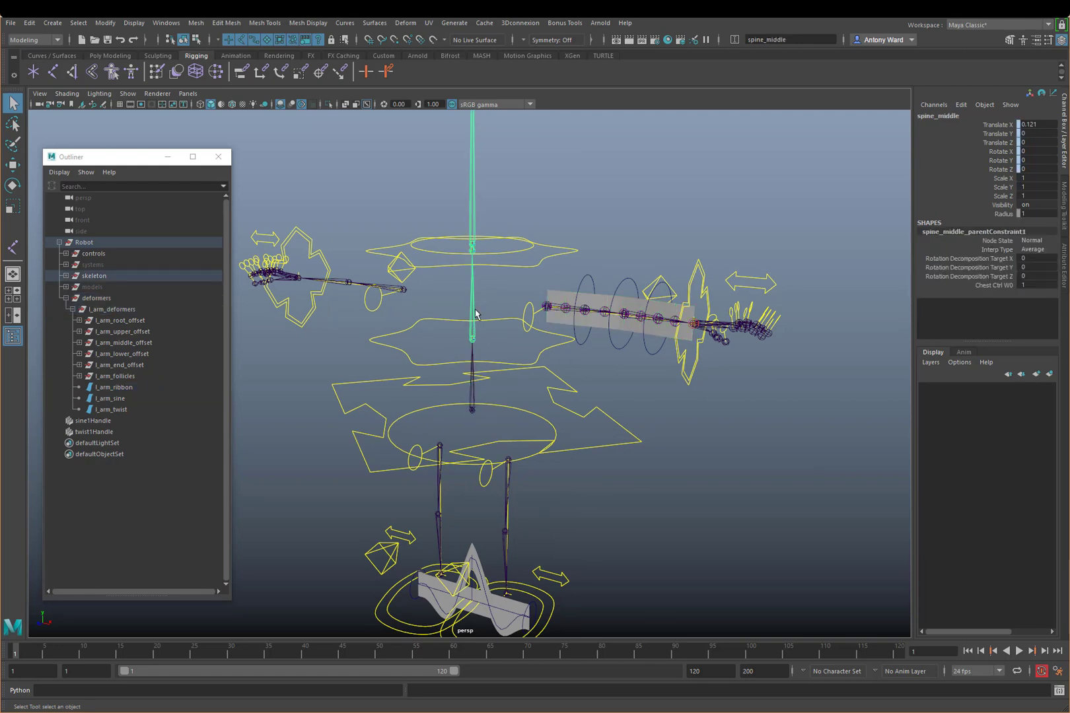
left_click(473, 254)
left_click(749, 460)
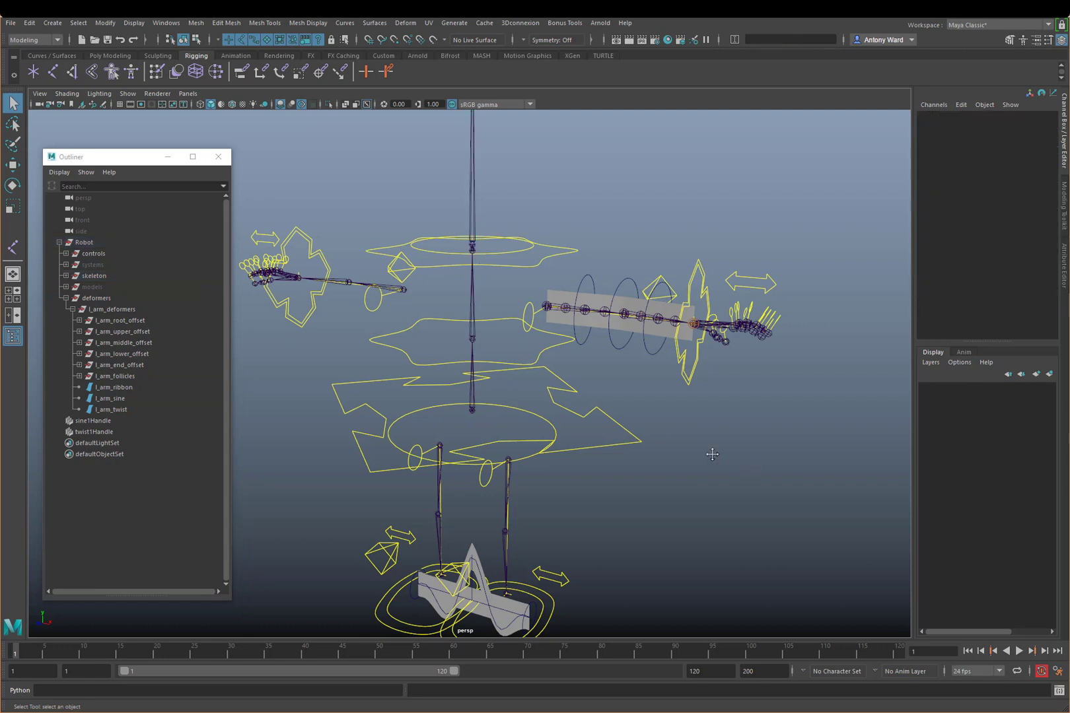
right_click_drag(711, 452, 588, 425, "alt")
left_click_drag(588, 425, 580, 408, "alt")
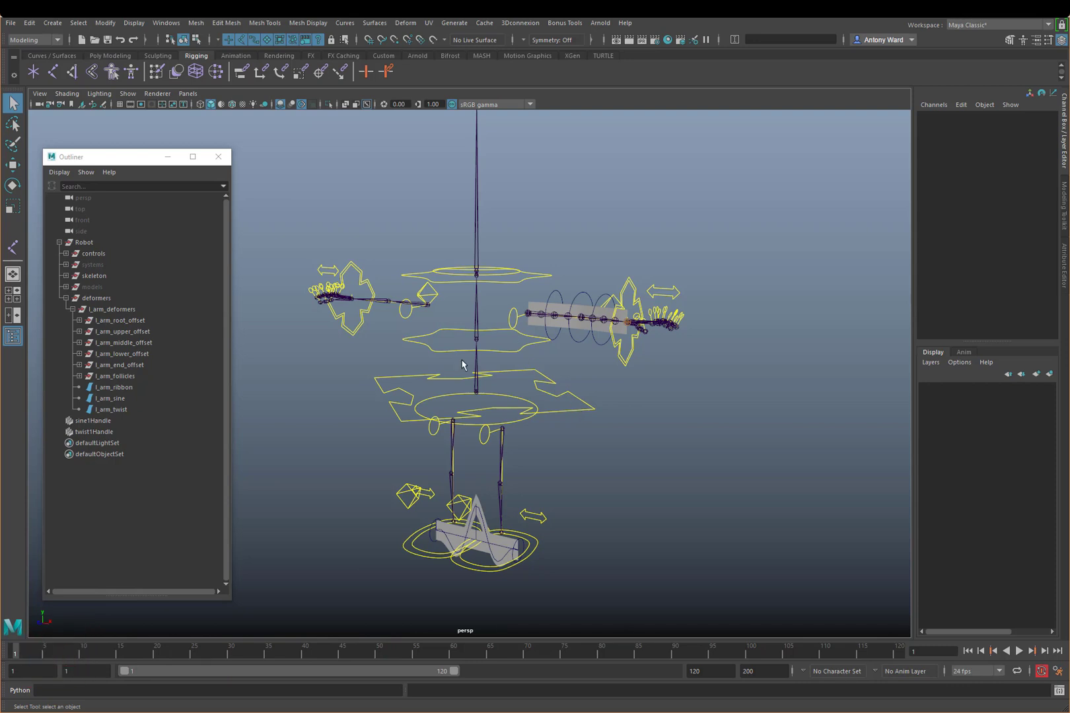
left_click_drag(557, 353, 546, 347, "alt")
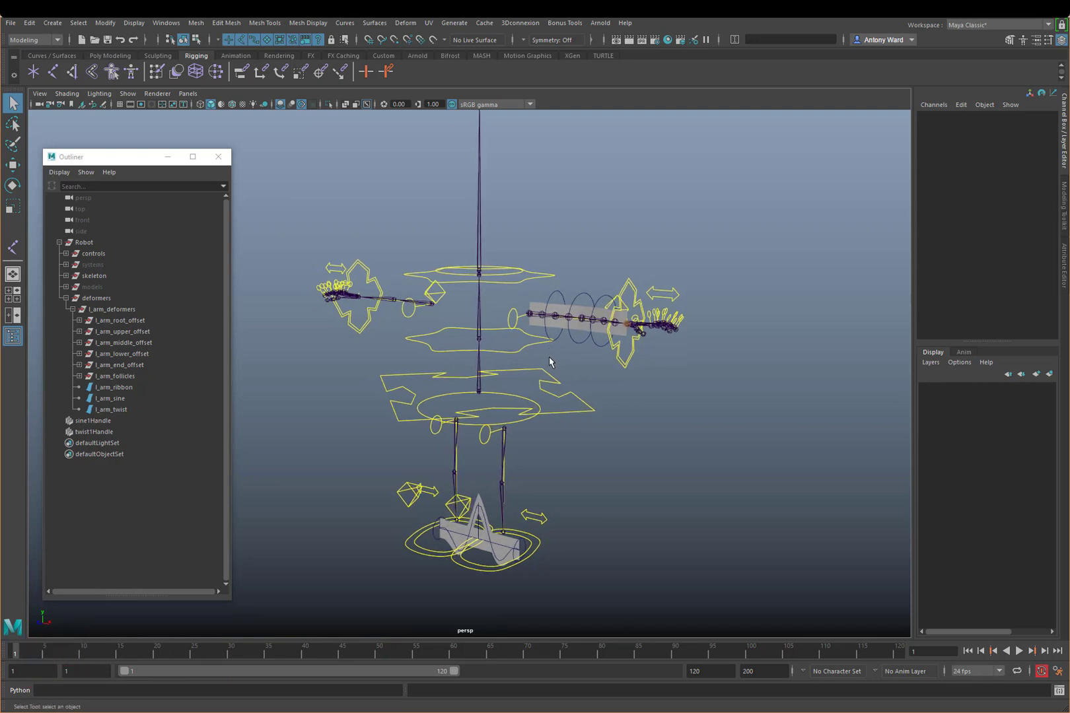